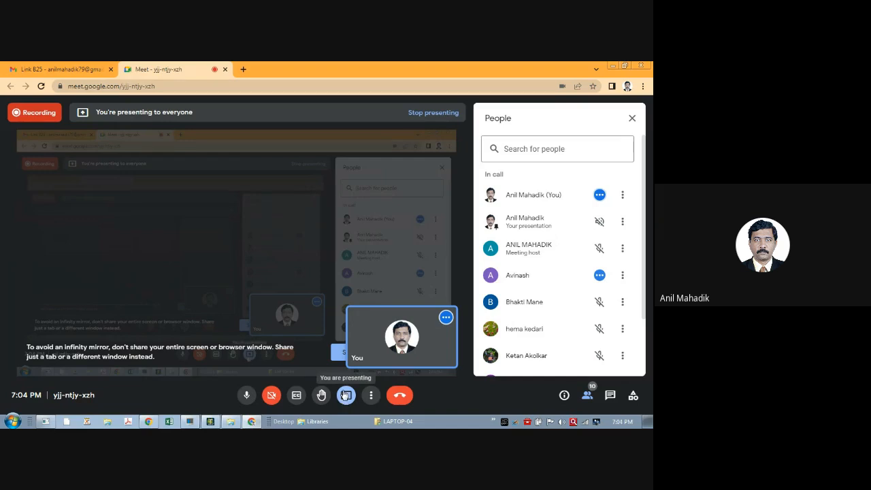
scroll(593, 333, down, 2)
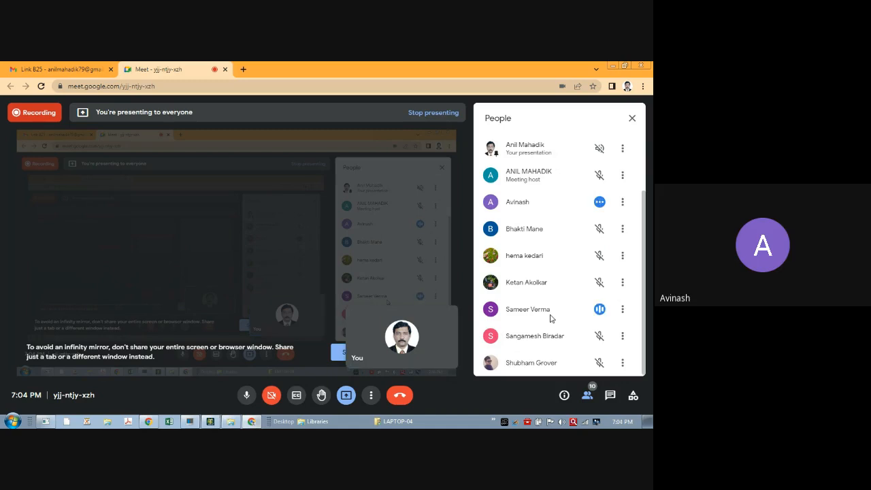
click(563, 422)
drag(544, 311, 544, 320)
click(340, 238)
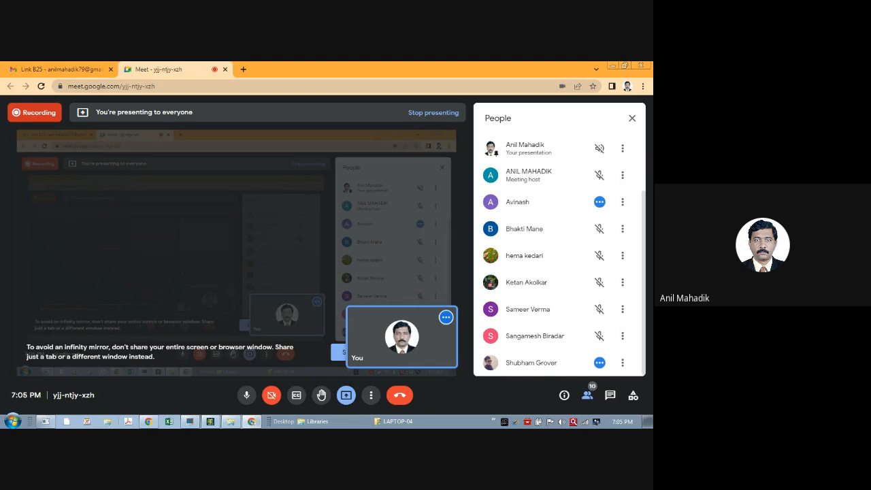
Switch to Xournal++ and save the document as STAAD in the D: drive folder 00. AM TRANING EXECUTION\B25.
mouse_move(46, 422)
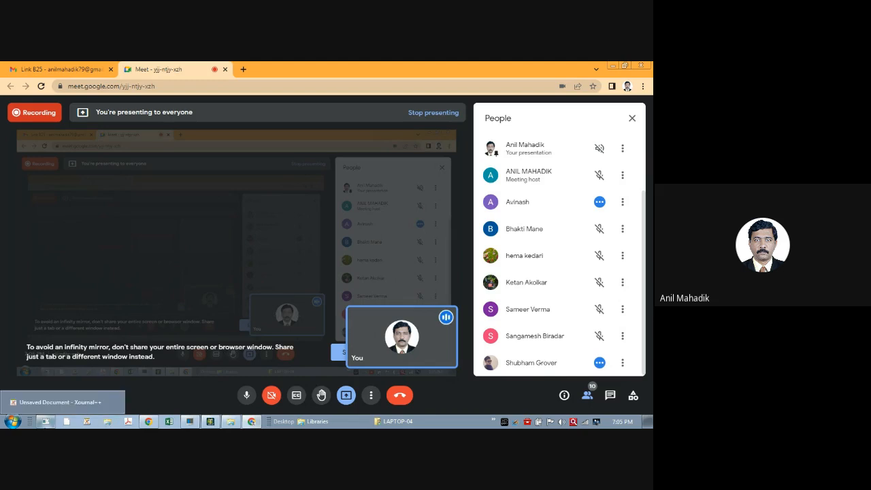
click(51, 404)
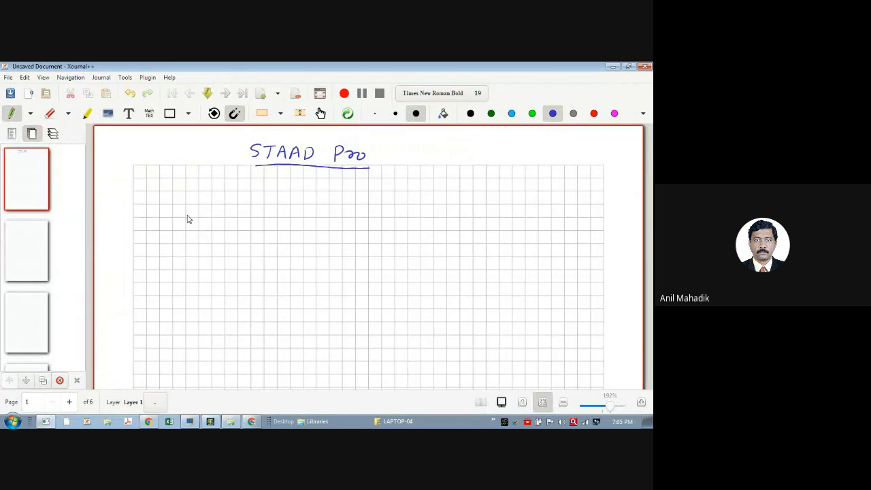
click(9, 79)
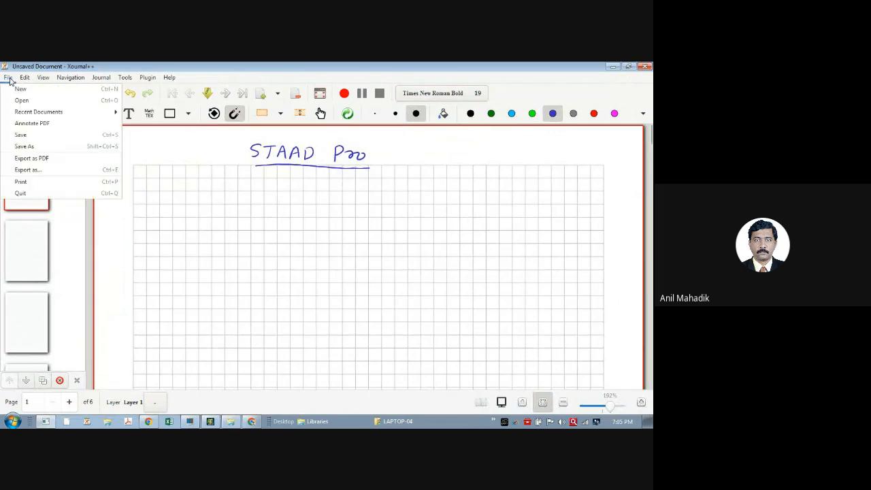
click(179, 204)
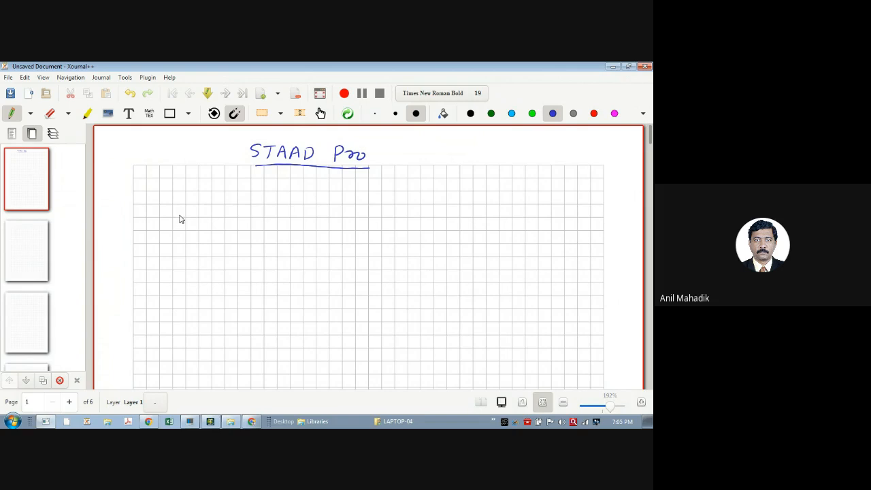
click(8, 79)
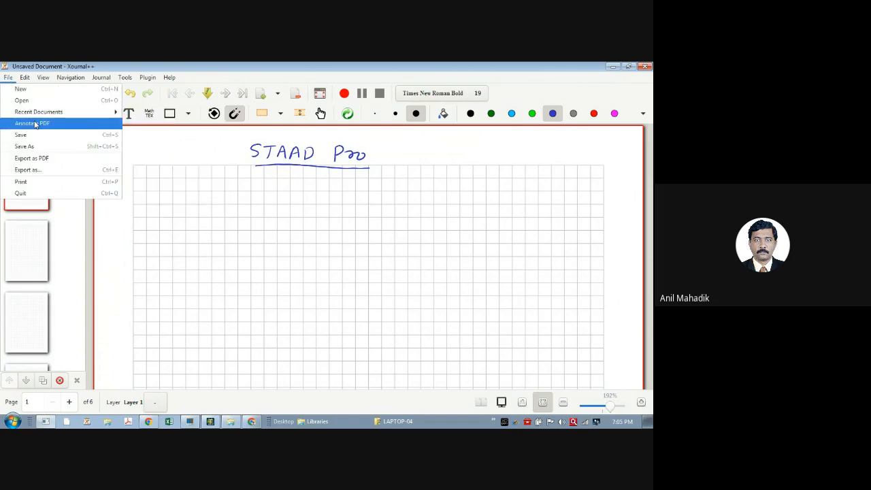
click(36, 148)
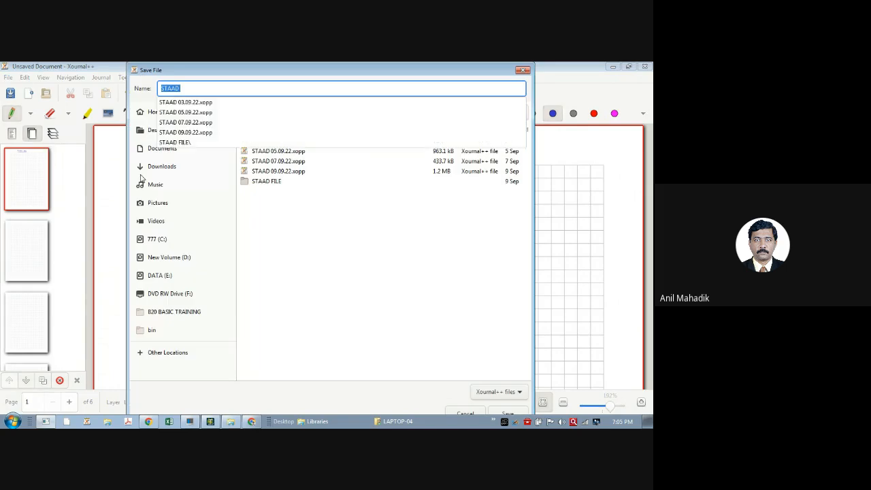
click(179, 263)
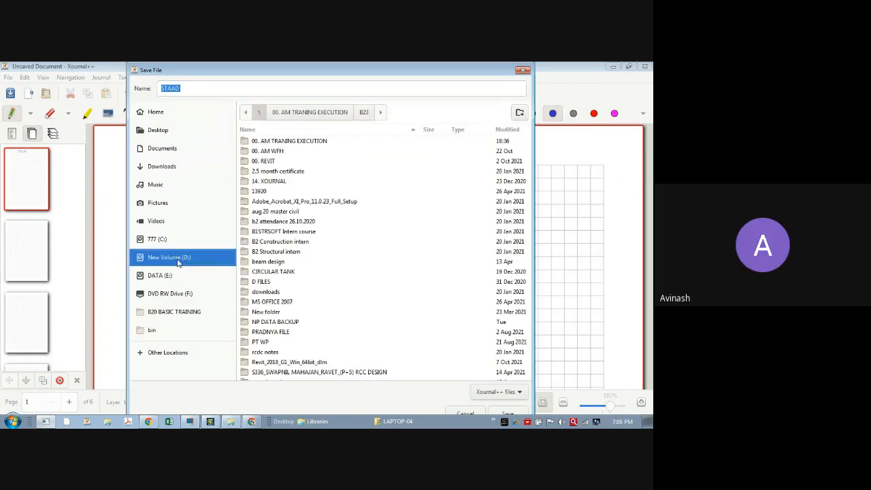
double_click(294, 141)
double_click(262, 191)
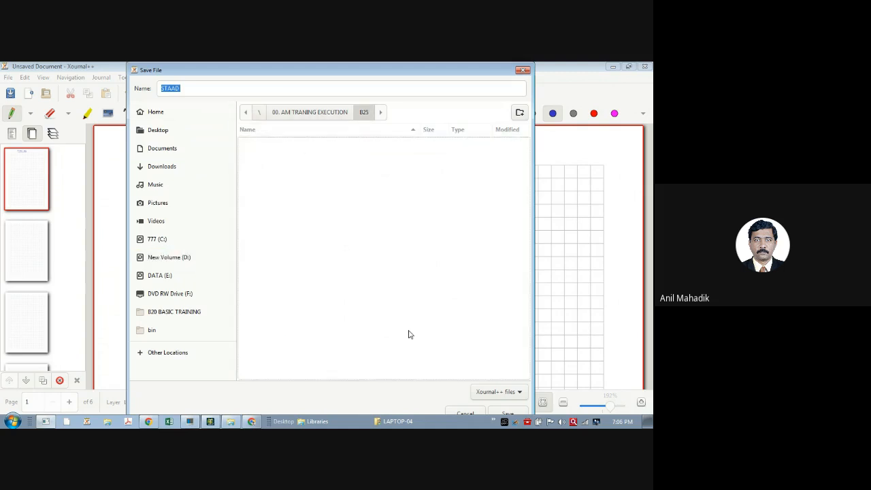
click(508, 413)
Handwrite "Analysis" under the STAAD Pro title, with "Design" on the line beneath it.
mouse_move(169, 206)
mouse_down()
mouse_move(177, 191)
mouse_move(184, 205)
mouse_move(212, 204)
mouse_move(218, 219)
mouse_move(235, 209)
mouse_up()
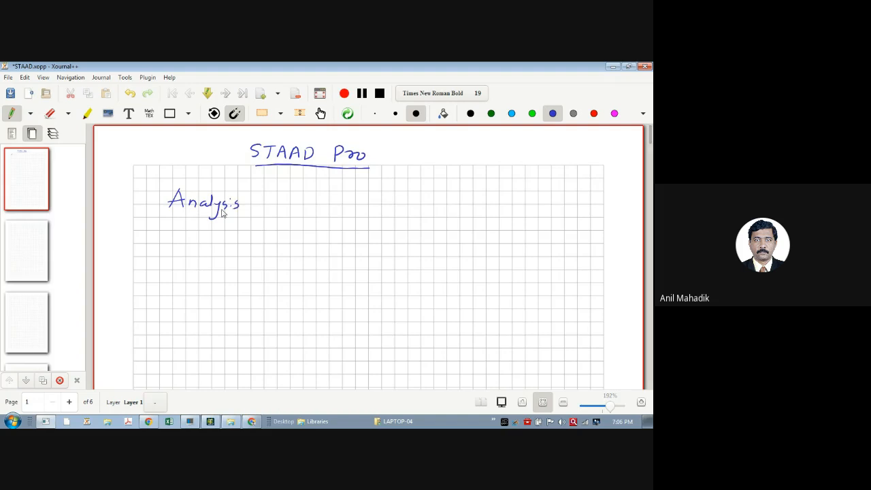
mouse_move(180, 222)
mouse_down()
mouse_move(181, 236)
mouse_move(215, 235)
mouse_up()
drag(225, 231, 238, 235)
Draw an arrow from "Analysis" to a handwritten "Load" headed "Input", followed by another arrow.
drag(251, 205, 273, 206)
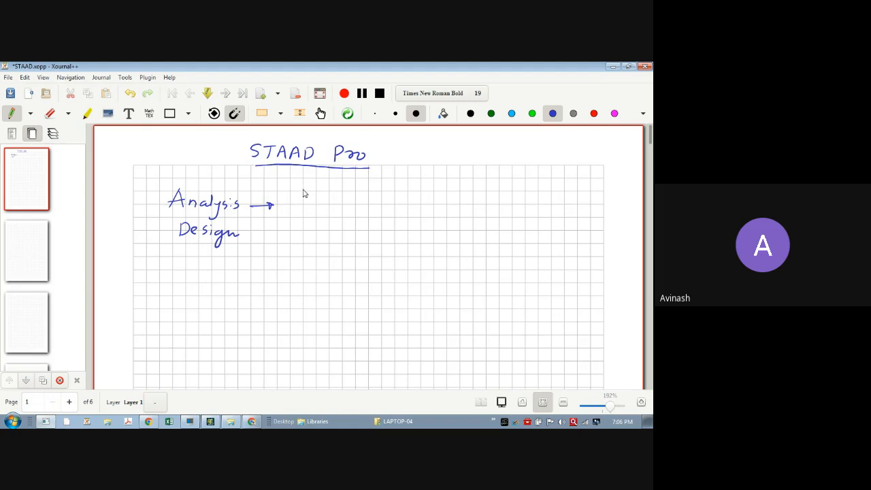
drag(296, 202, 297, 194)
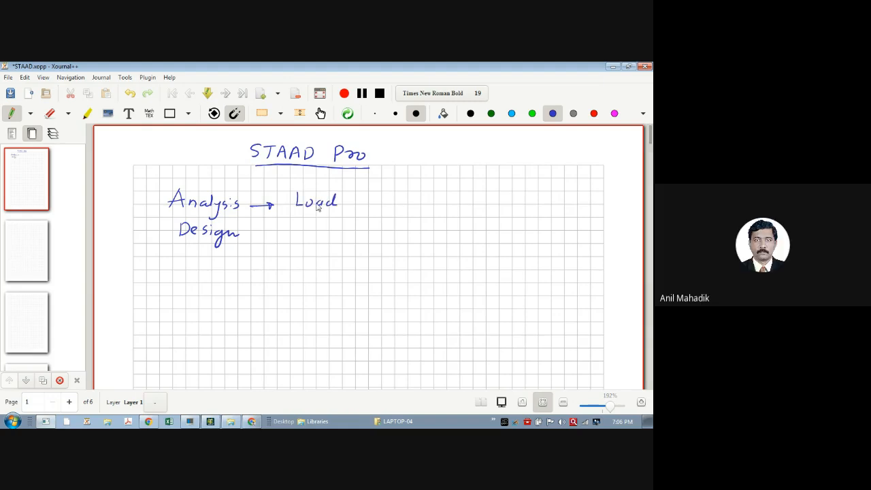
mouse_move(343, 193)
mouse_down()
mouse_move(338, 204)
mouse_move(315, 193)
mouse_move(376, 199)
mouse_up()
key(ctrl+z)
drag(369, 196, 370, 202)
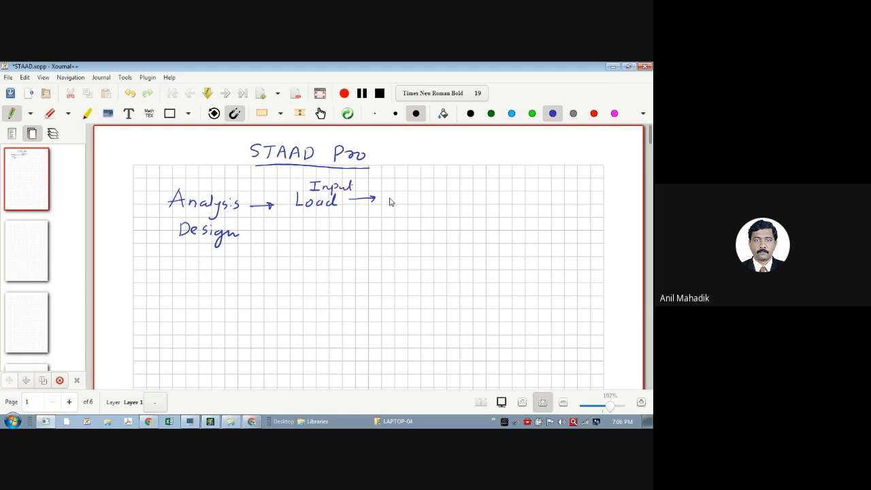
Handwrite "Output" after the Load arrow, with "BM, SF, AF, defln" listed beneath it.
mouse_move(397, 183)
mouse_down()
mouse_move(415, 191)
mouse_move(436, 185)
mouse_move(440, 191)
mouse_move(404, 200)
mouse_move(425, 206)
mouse_move(422, 214)
mouse_move(446, 203)
mouse_move(453, 214)
mouse_move(502, 208)
mouse_up()
click(476, 208)
mouse_move(507, 199)
mouse_down()
mouse_move(504, 211)
mouse_move(520, 205)
mouse_up()
drag(523, 212, 517, 215)
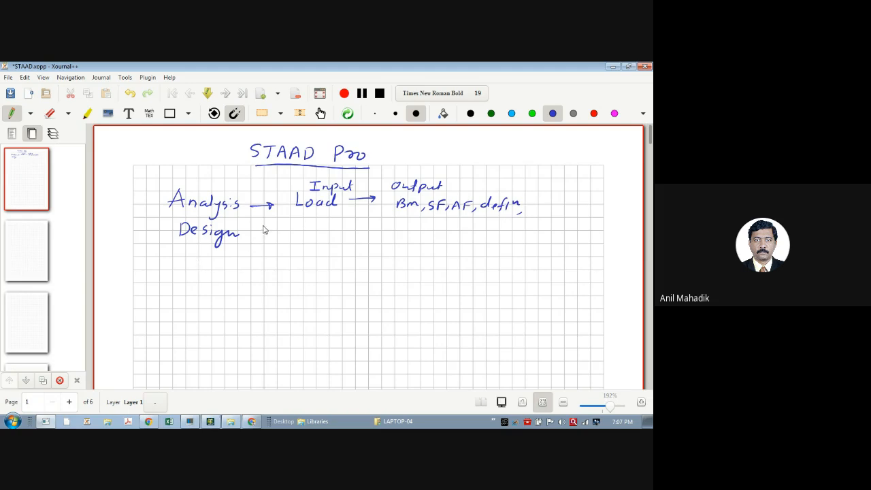
Draw an arrow after "Design" and handwrite "deciding sizes of members" beside it.
drag(249, 231, 272, 232)
drag(267, 229, 266, 235)
mouse_move(300, 228)
mouse_down()
mouse_move(346, 236)
mouse_move(352, 250)
mouse_move(342, 252)
mouse_up()
mouse_move(377, 234)
mouse_down()
mouse_move(372, 241)
mouse_move(384, 238)
mouse_up()
drag(386, 232, 389, 238)
mouse_move(392, 233)
mouse_down()
mouse_move(432, 234)
mouse_move(440, 244)
mouse_move(514, 239)
mouse_up()
drag(519, 235, 514, 242)
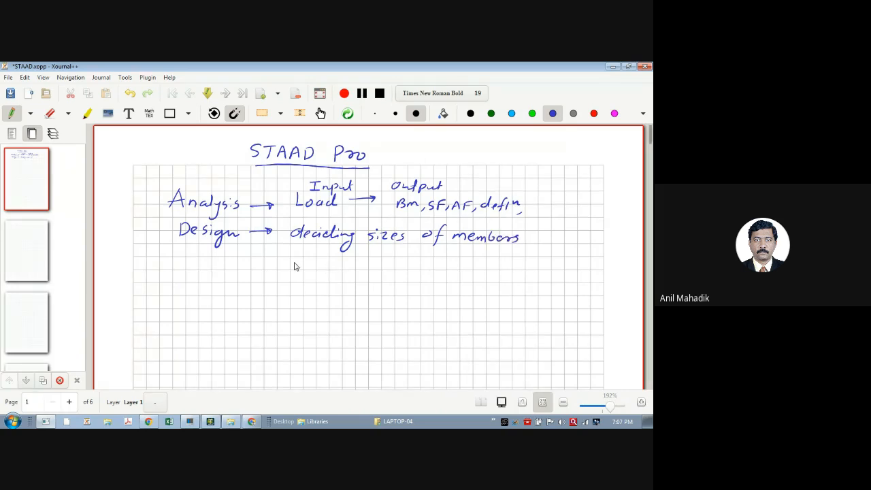
Handwrite the design condition "actual stress < perm. stress (code)" below the Design line.
drag(288, 262, 300, 266)
drag(310, 258, 369, 265)
drag(368, 269, 503, 272)
drag(499, 263, 508, 263)
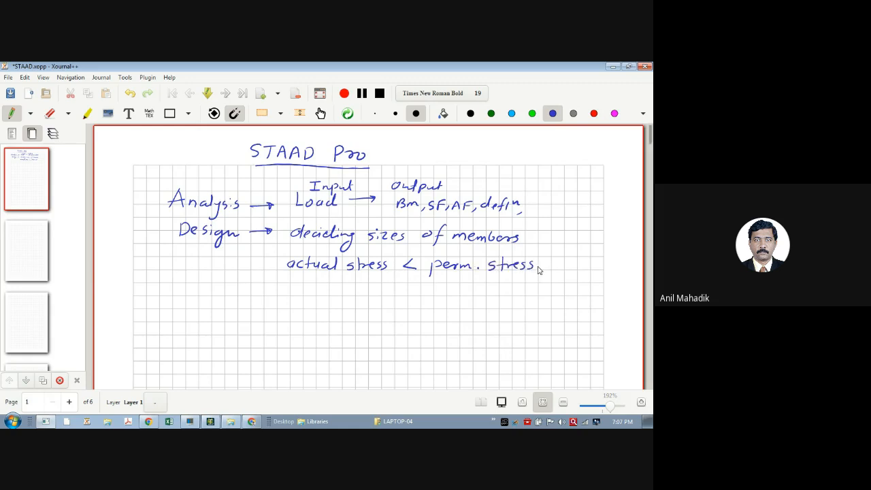
mouse_move(553, 259)
mouse_down()
mouse_move(550, 272)
mouse_move(559, 272)
mouse_up()
drag(567, 266, 594, 273)
Handwrite "actual defln < perm. defln" below the stress condition and add "member" with an arrow to "actual stress".
drag(297, 288, 302, 295)
mouse_move(312, 283)
mouse_down()
mouse_move(311, 295)
mouse_move(316, 288)
mouse_up()
drag(317, 289, 334, 296)
drag(339, 284, 339, 297)
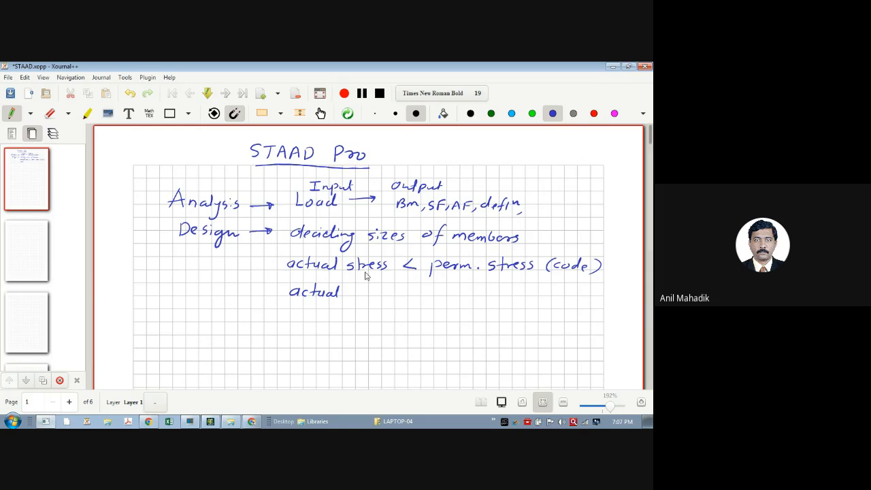
mouse_move(262, 273)
mouse_down()
mouse_move(279, 265)
mouse_move(245, 277)
mouse_move(269, 269)
mouse_up()
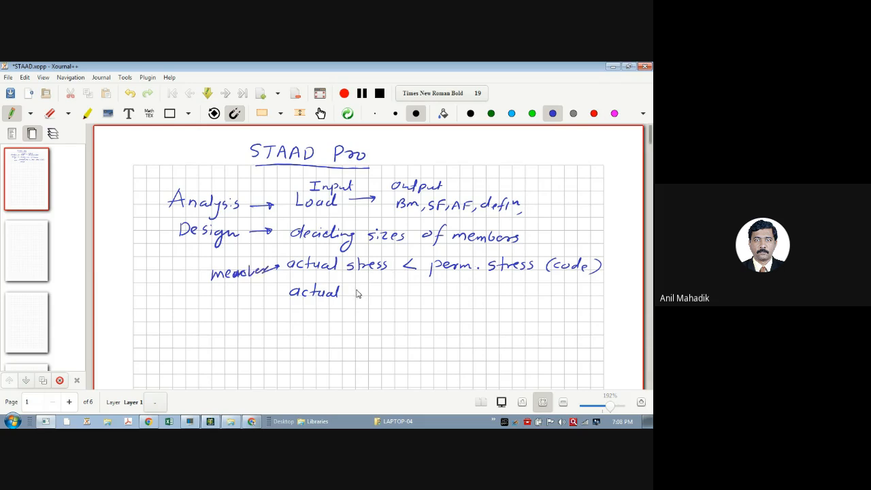
drag(357, 293, 512, 298)
drag(519, 288, 520, 298)
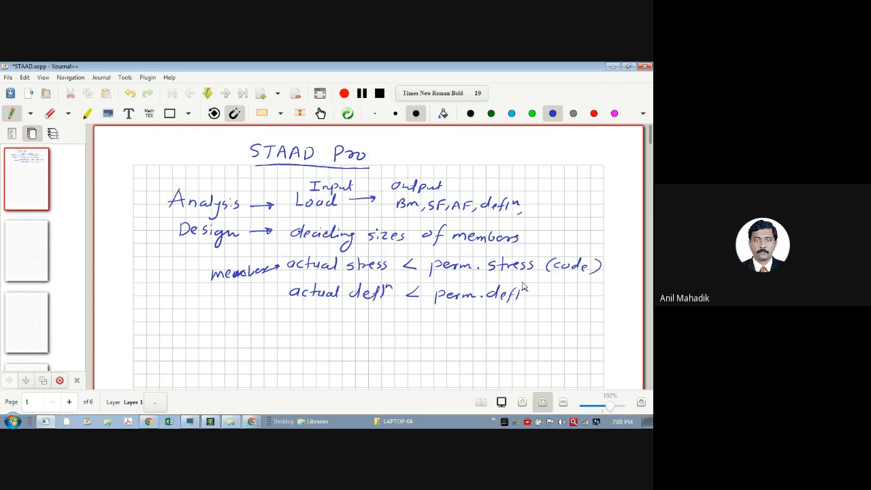
Handwrite "Analyse → Real structure" in the blank area of page 1 below the deflection condition.
scroll(326, 208, down, 1)
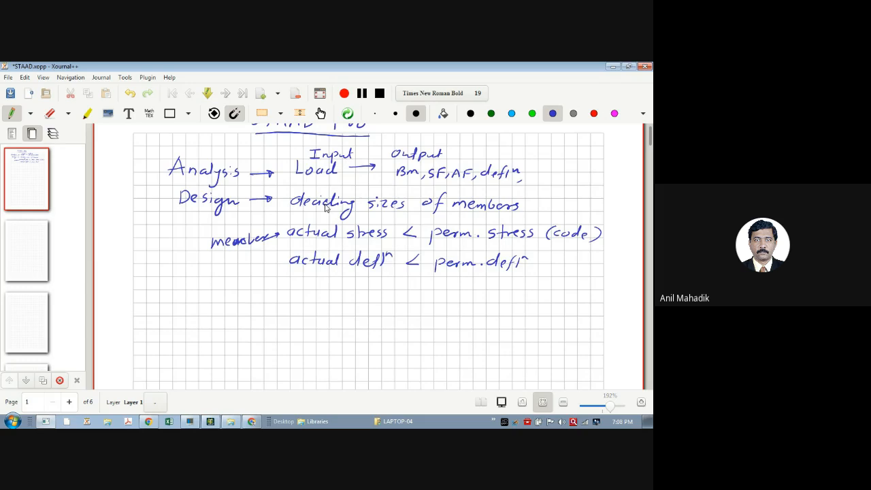
scroll(325, 208, up, 1)
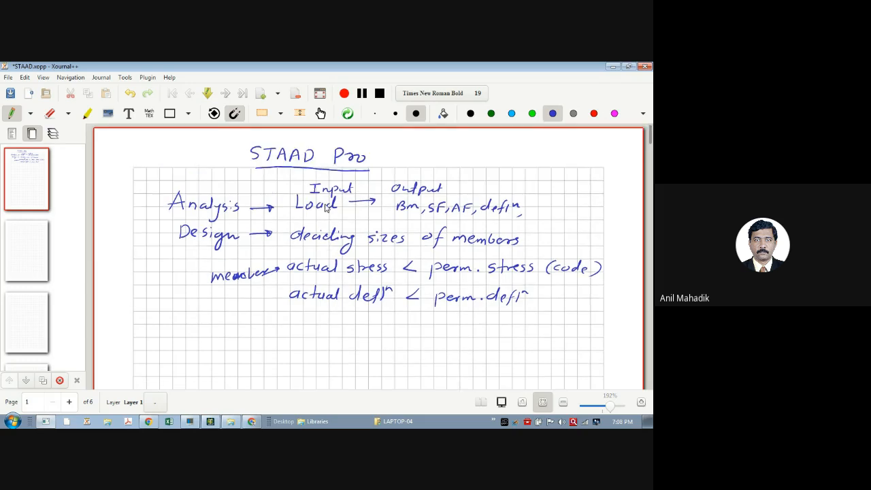
scroll(325, 208, down, 1)
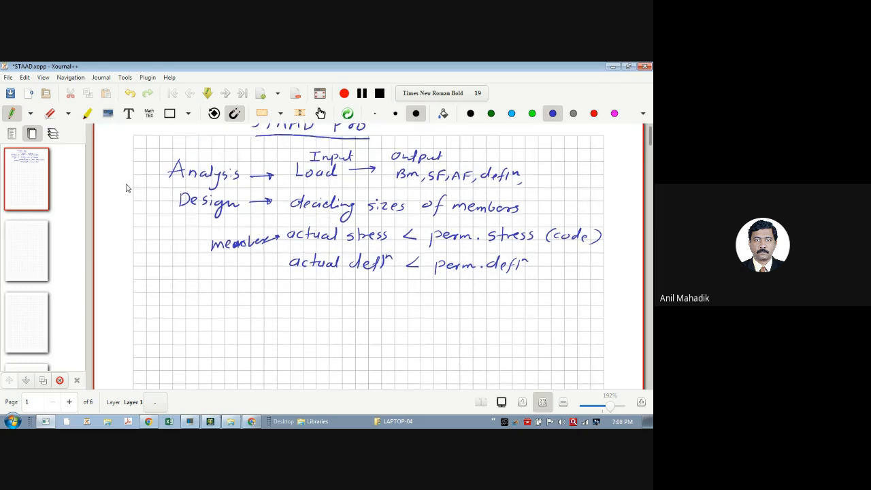
drag(129, 183, 155, 172)
scroll(191, 236, down, 4)
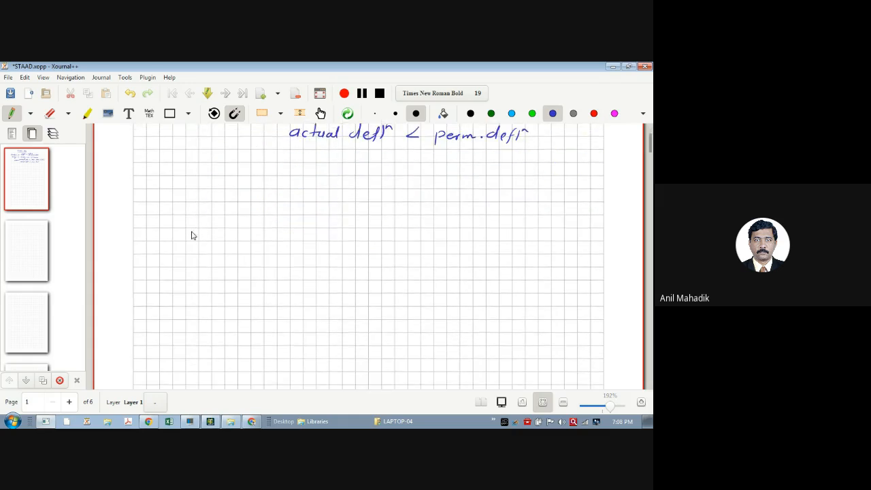
scroll(191, 236, down, 1)
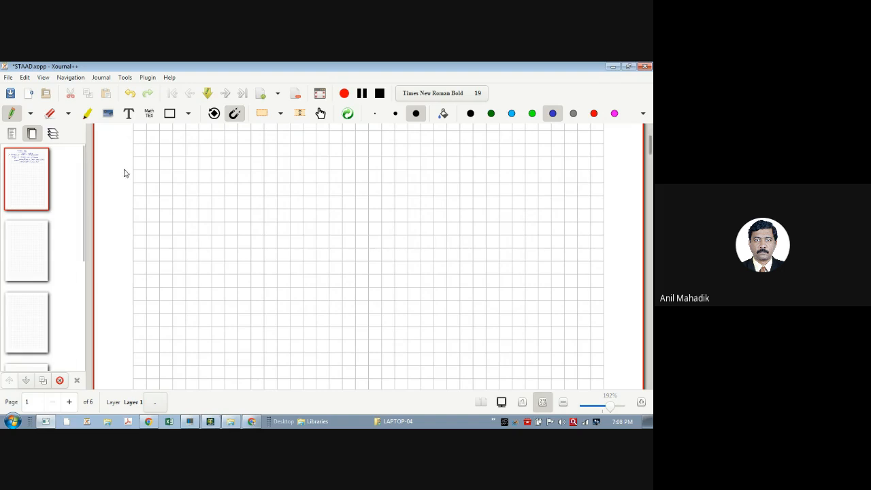
mouse_move(162, 182)
mouse_down()
mouse_move(208, 181)
mouse_move(208, 192)
mouse_move(235, 178)
mouse_up()
click(222, 175)
drag(240, 176, 255, 176)
drag(251, 172, 251, 178)
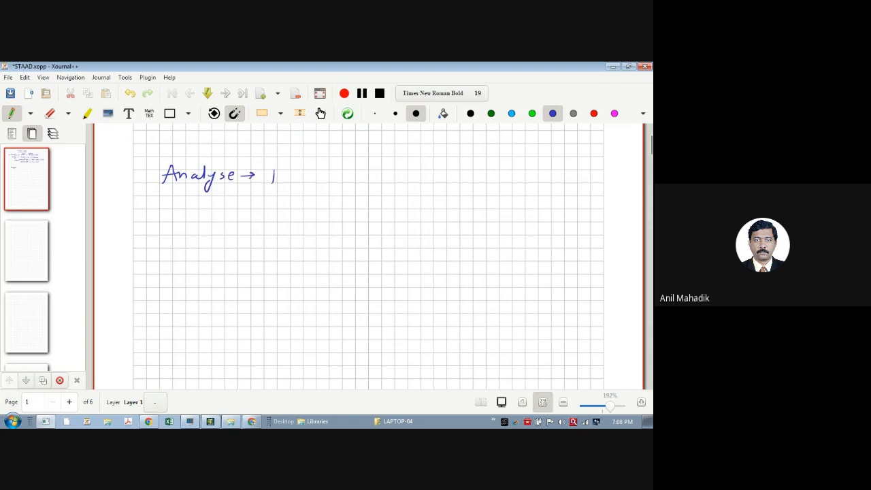
drag(312, 167, 313, 182)
drag(368, 177, 367, 184)
mouse_move(374, 170)
mouse_down()
mouse_move(376, 185)
mouse_move(379, 176)
mouse_move(403, 181)
mouse_up()
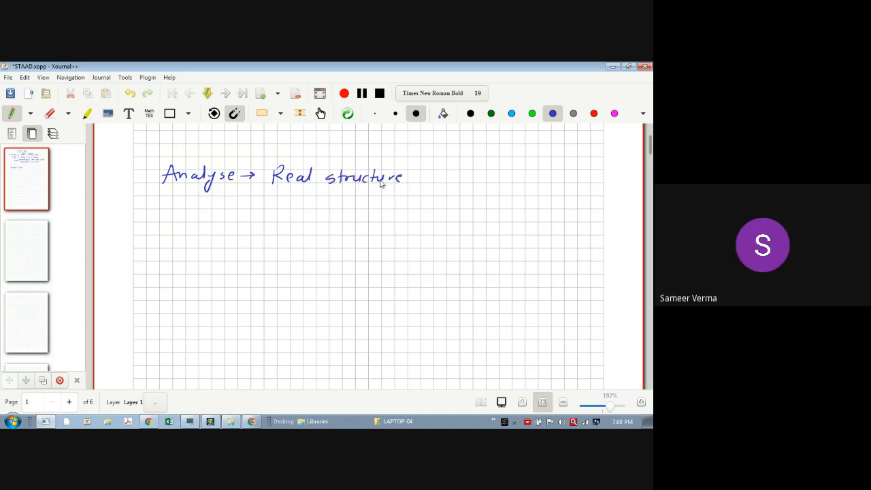
Draw an arrow up to "Real structure" and handwrite "practically impossible" beneath it.
drag(279, 199, 288, 199)
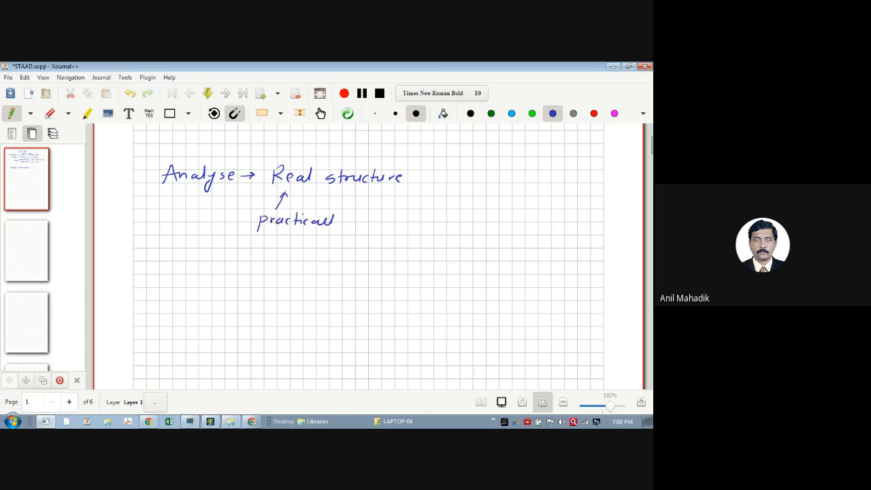
mouse_move(334, 221)
mouse_down()
mouse_move(338, 235)
mouse_move(403, 222)
mouse_up()
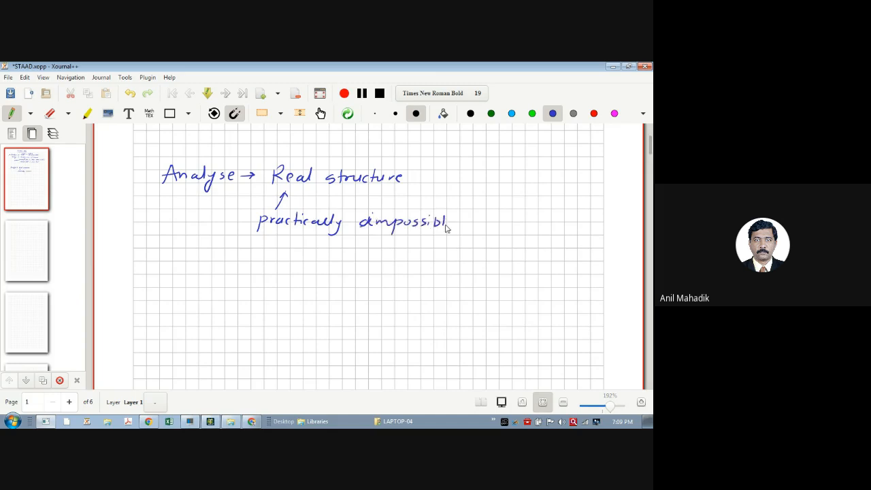
drag(447, 224, 452, 227)
Handwrite "Analyse → models ← software" on a new line and underline "models".
mouse_move(174, 259)
mouse_down()
mouse_move(166, 276)
mouse_move(201, 274)
mouse_move(208, 284)
mouse_move(227, 274)
mouse_up()
drag(233, 270, 251, 272)
mouse_move(267, 270)
mouse_down()
mouse_move(320, 275)
mouse_move(398, 257)
mouse_move(403, 273)
mouse_move(447, 266)
mouse_up()
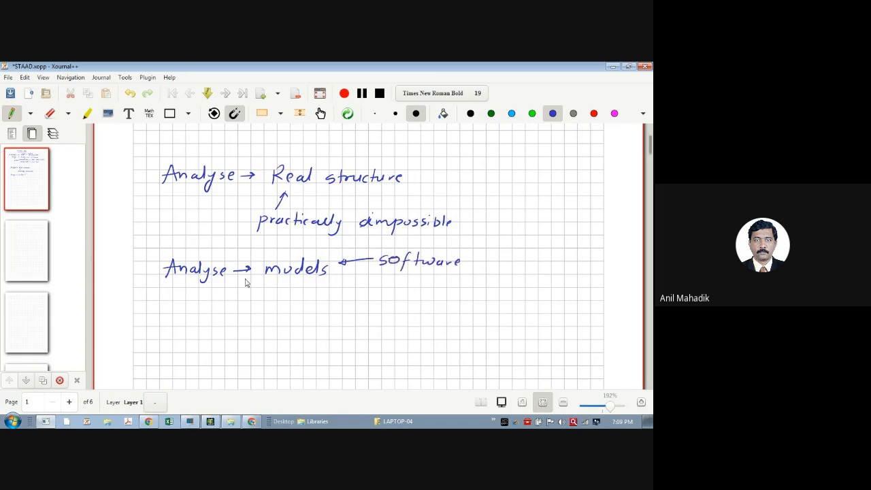
drag(265, 281, 327, 279)
Draw a portal frame with the line tool below the models note, about 10 grid squares wide and 8 high, open at the base.
scroll(175, 361, down, 3)
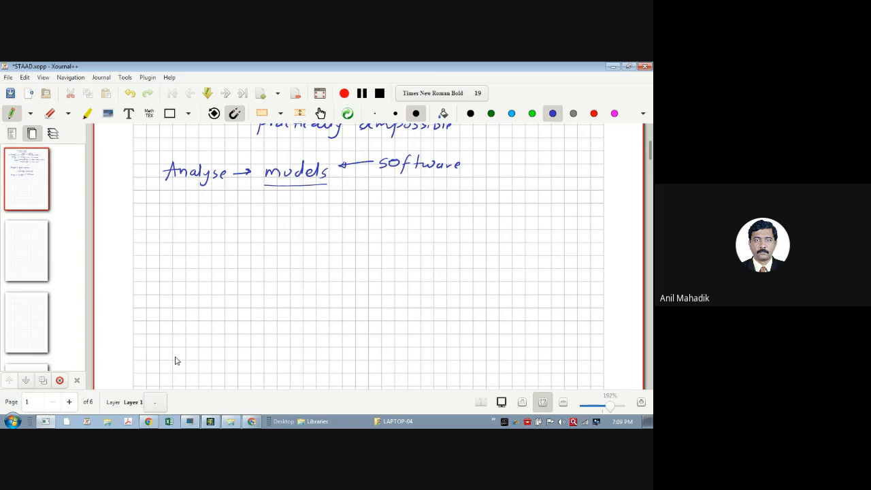
scroll(175, 361, down, 1)
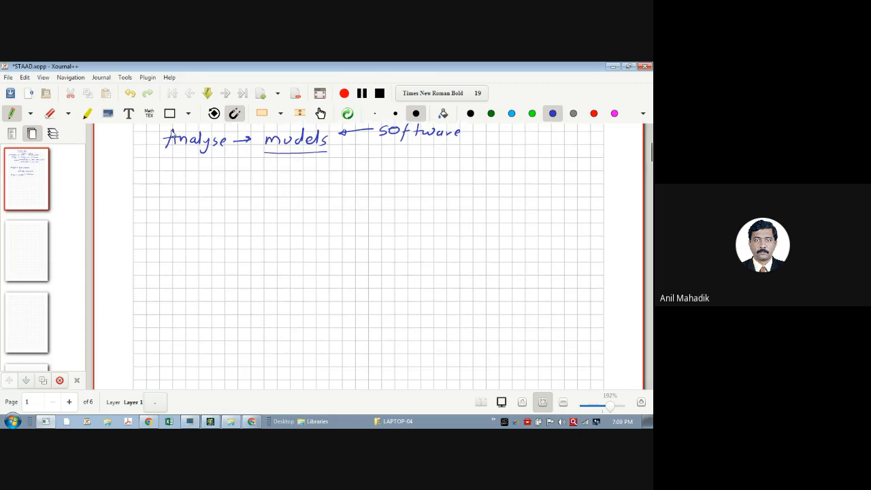
click(188, 113)
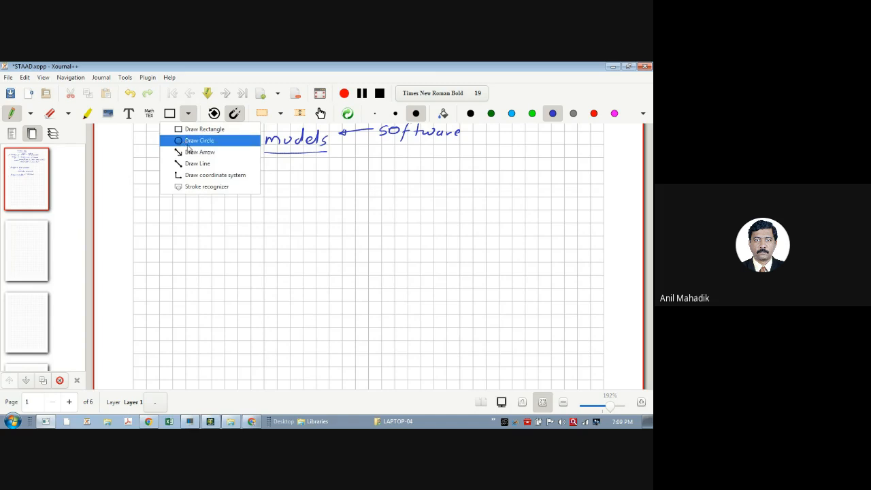
click(191, 164)
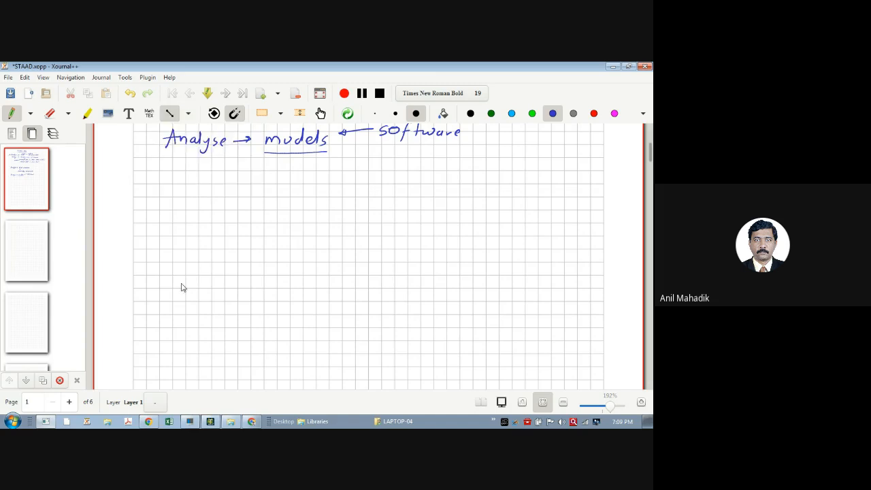
drag(172, 301, 303, 301)
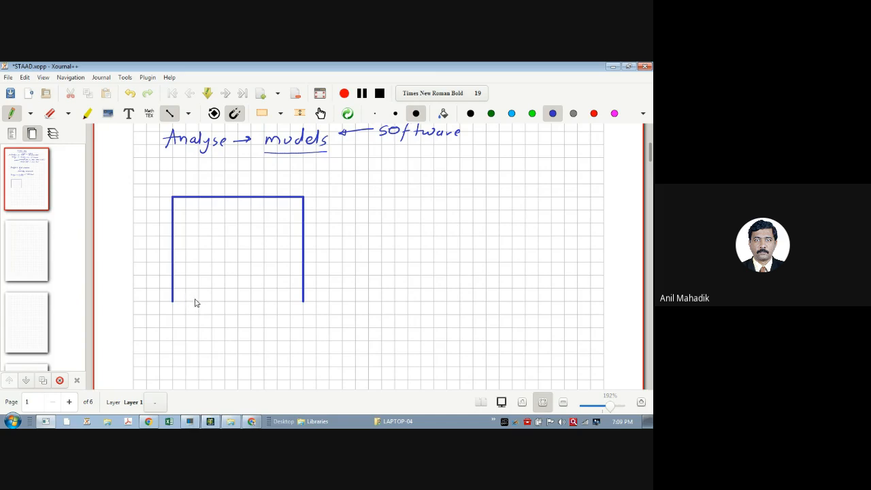
Draw an inner frame outline about 6 grid squares wide and high, and close both column bases with horizontal lines.
mouse_move(199, 302)
mouse_down()
mouse_move(199, 222)
mouse_move(276, 223)
mouse_move(277, 301)
mouse_up()
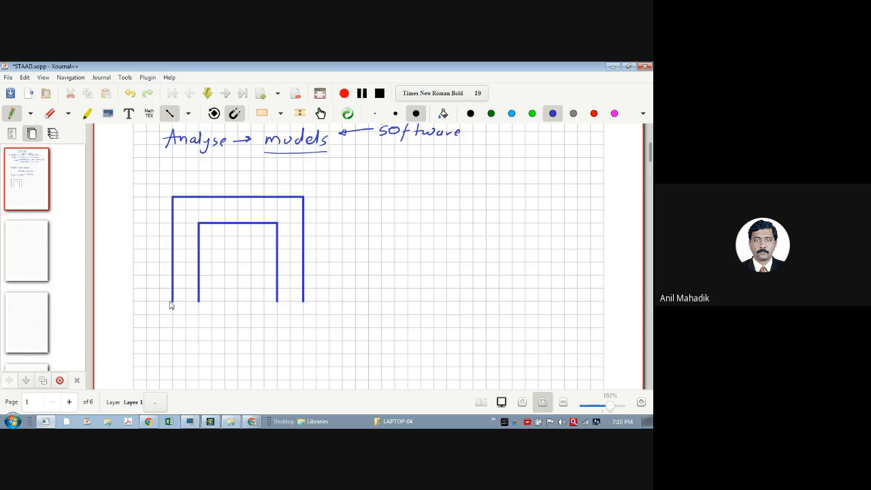
drag(169, 301, 187, 301)
drag(278, 301, 304, 301)
Add receding edges behind the beam, the outer column face and the left column's inner face to give the frame depth.
click(170, 113)
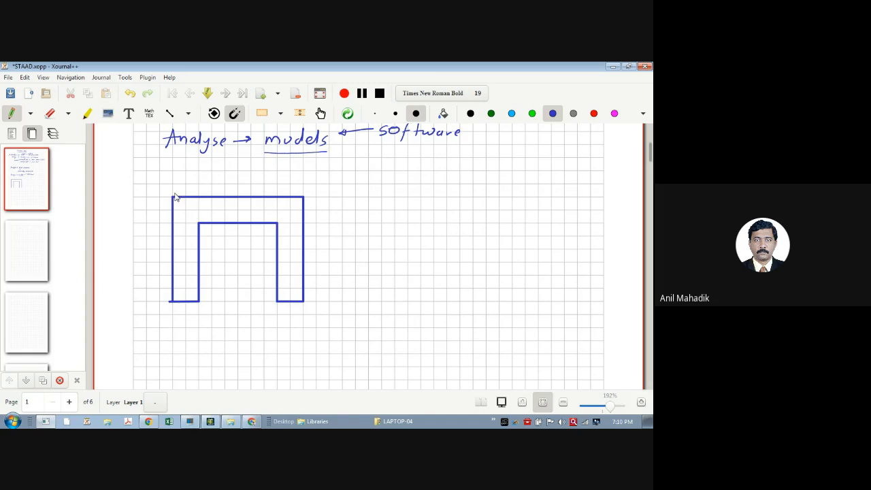
mouse_move(174, 195)
mouse_down()
mouse_move(194, 182)
mouse_move(301, 181)
mouse_up()
click(130, 93)
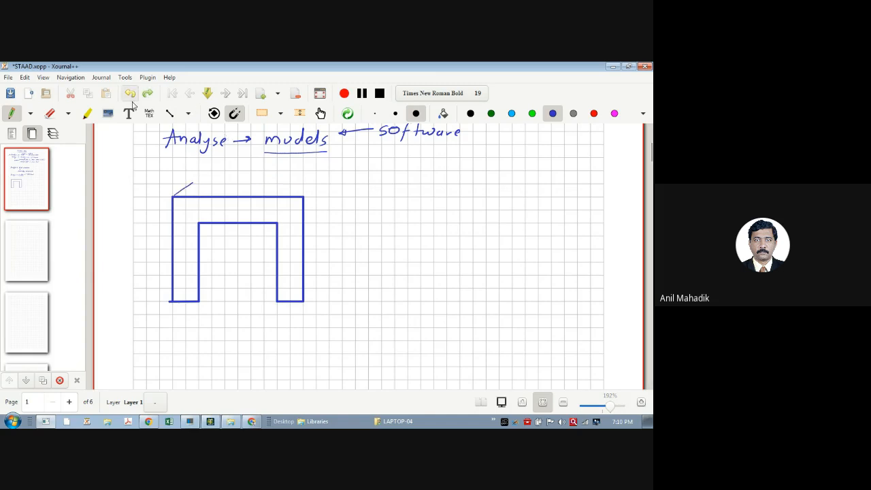
click(169, 113)
mouse_move(193, 184)
mouse_down()
mouse_move(323, 183)
mouse_move(314, 191)
mouse_move(321, 186)
mouse_move(324, 283)
mouse_up()
drag(325, 283, 303, 301)
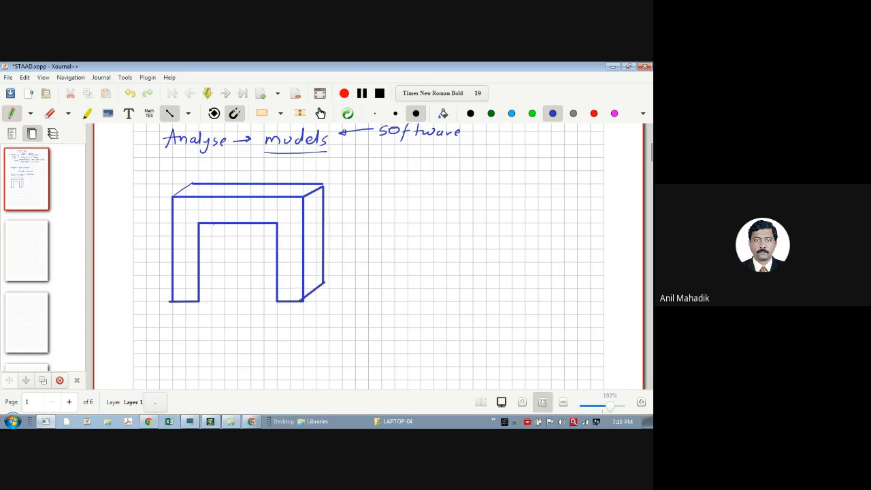
mouse_move(212, 224)
mouse_down()
mouse_move(211, 293)
mouse_move(199, 300)
mouse_up()
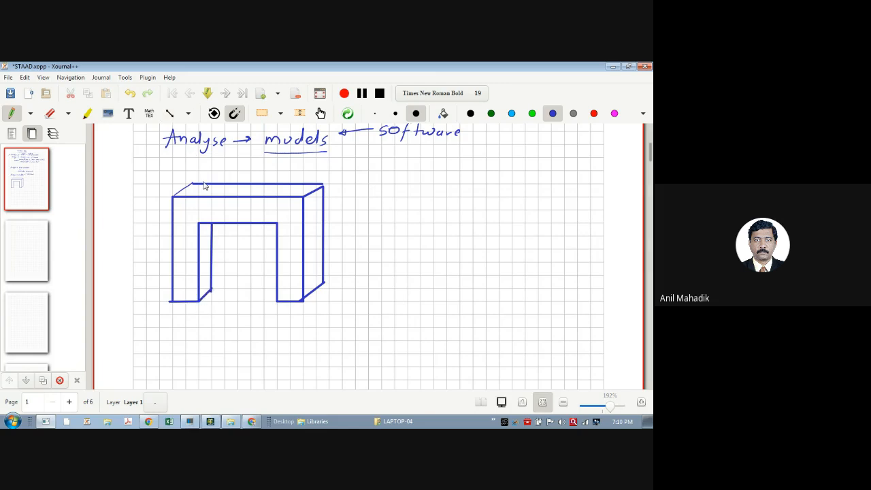
Handwrite the dimensions 600 below the left column's base and 700 across the beam's depth.
mouse_move(175, 309)
mouse_down()
mouse_move(175, 319)
mouse_move(203, 315)
mouse_move(181, 318)
mouse_up()
mouse_move(188, 320)
mouse_down()
mouse_move(184, 328)
mouse_move(198, 325)
mouse_up()
drag(237, 200, 236, 225)
drag(241, 210, 250, 211)
drag(257, 210, 257, 211)
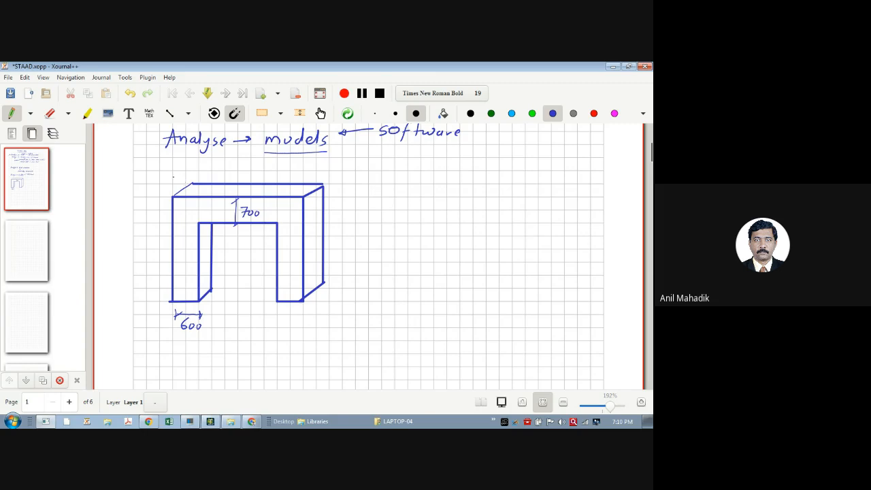
Add handwritten dimensions of 400 for the frame's thickness and 4000 mm for its height.
mouse_move(173, 178)
mouse_down()
mouse_move(188, 178)
mouse_move(167, 193)
mouse_move(183, 182)
mouse_up()
mouse_move(157, 175)
mouse_down()
mouse_move(159, 183)
mouse_move(170, 179)
mouse_up()
drag(149, 226, 150, 298)
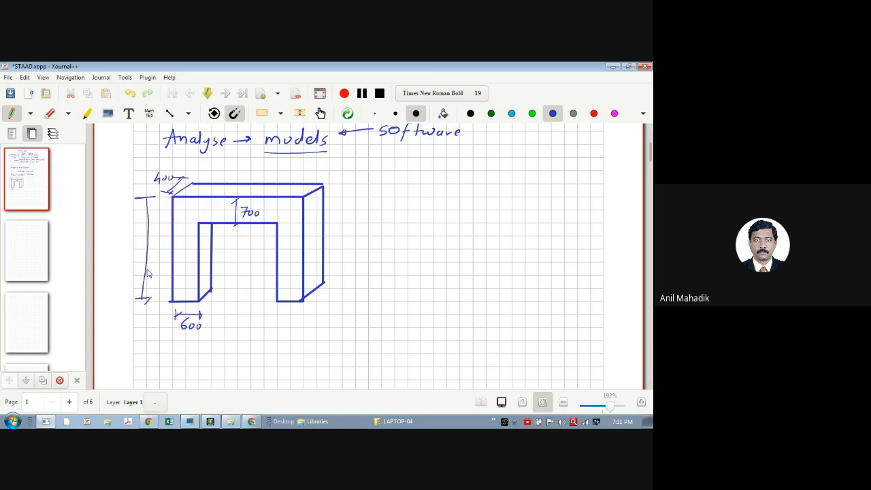
drag(148, 197, 135, 203)
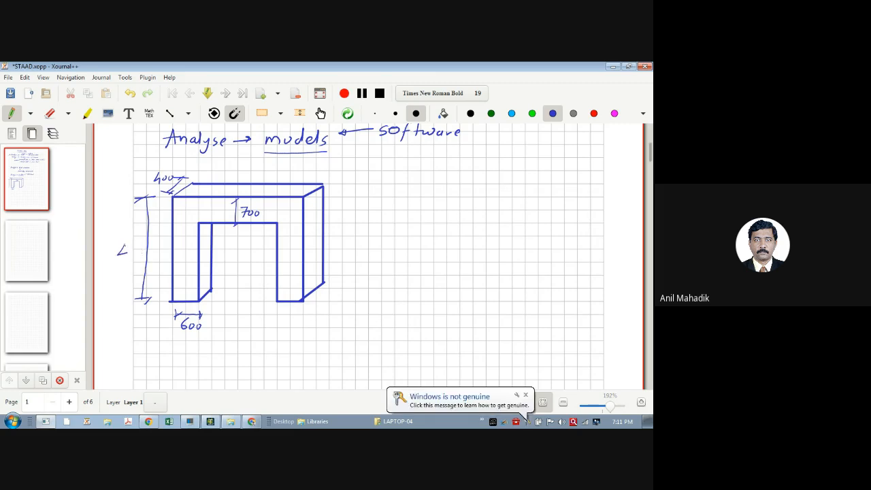
drag(127, 246, 123, 262)
drag(133, 249, 166, 251)
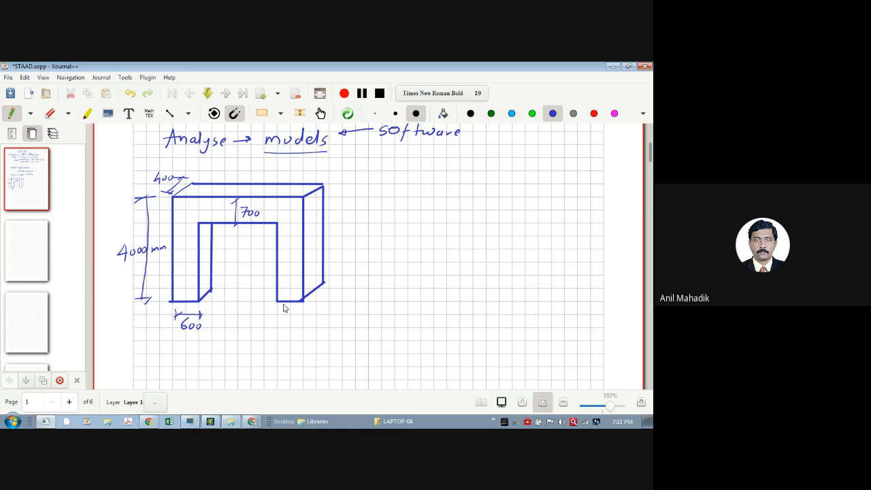
Sketch a ground line under the frame and extend both columns down into rectangular footings.
mouse_move(277, 304)
mouse_down()
mouse_move(277, 334)
mouse_move(305, 331)
mouse_up()
drag(328, 297, 327, 321)
drag(157, 303, 206, 303)
mouse_move(281, 303)
mouse_down()
mouse_move(321, 299)
mouse_move(277, 348)
mouse_up()
drag(305, 345, 338, 345)
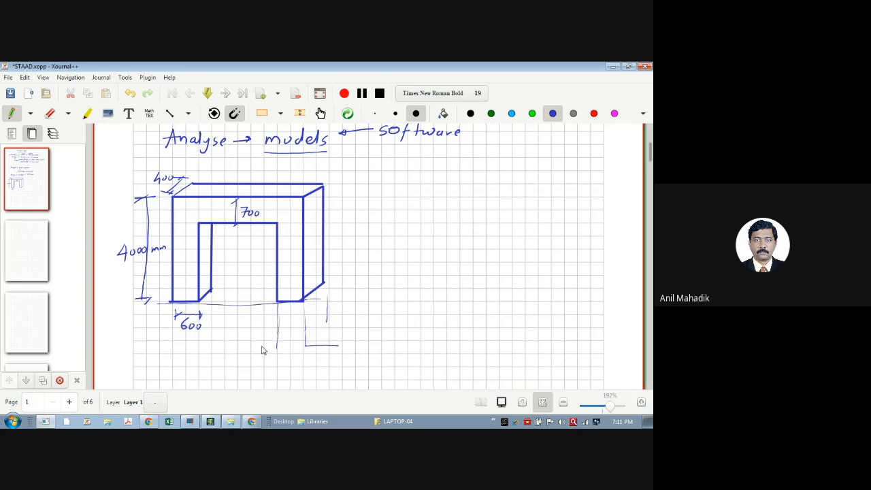
drag(250, 344, 249, 364)
drag(317, 373, 329, 353)
mouse_move(204, 317)
mouse_down()
mouse_move(205, 337)
mouse_move(220, 346)
mouse_move(150, 367)
mouse_move(184, 303)
mouse_up()
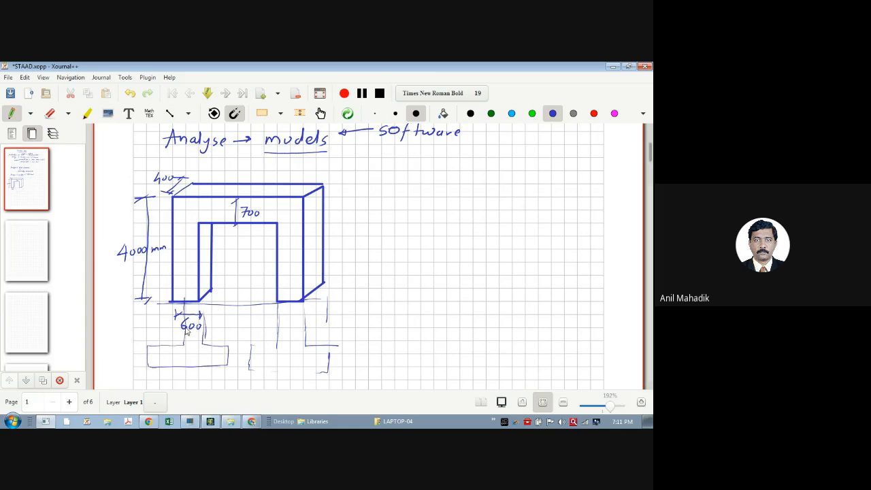
drag(322, 317, 321, 335)
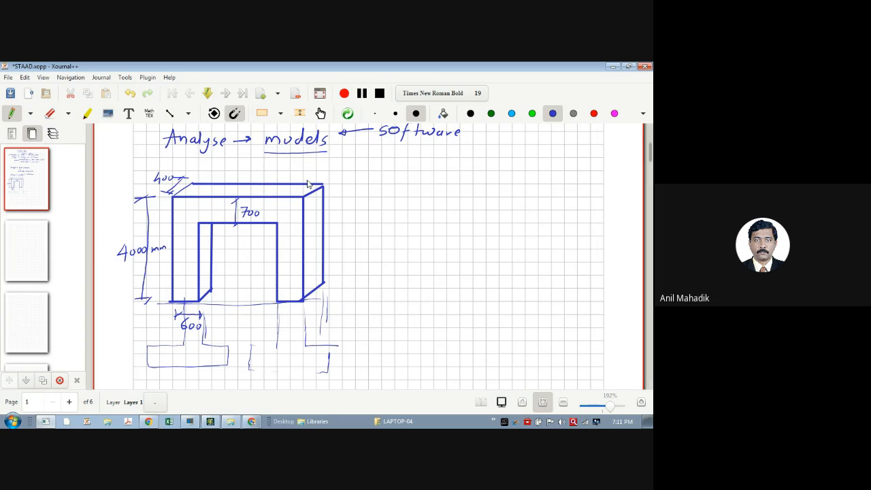
Sketch a red three-dimensional wall block on top of the beam and fill it with diagonal hatching.
click(594, 113)
mouse_move(302, 196)
mouse_down()
mouse_move(302, 164)
mouse_move(324, 183)
mouse_up()
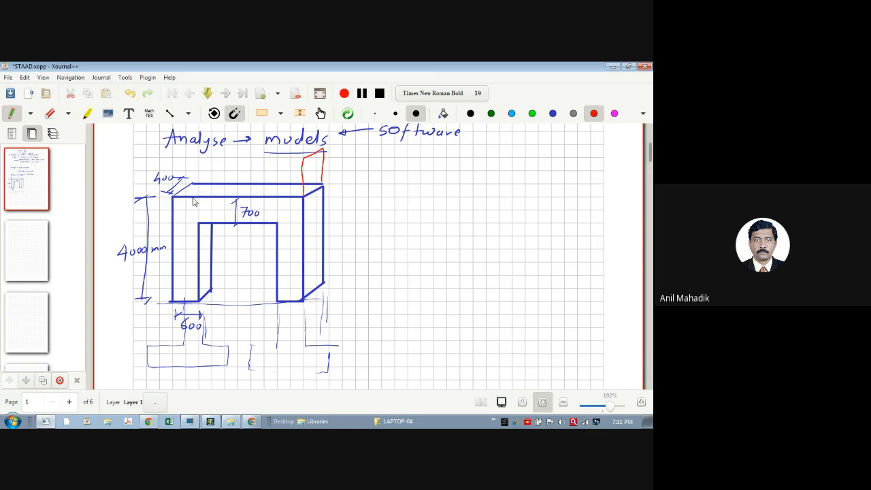
mouse_move(174, 196)
mouse_down()
mouse_move(175, 164)
mouse_move(303, 157)
mouse_up()
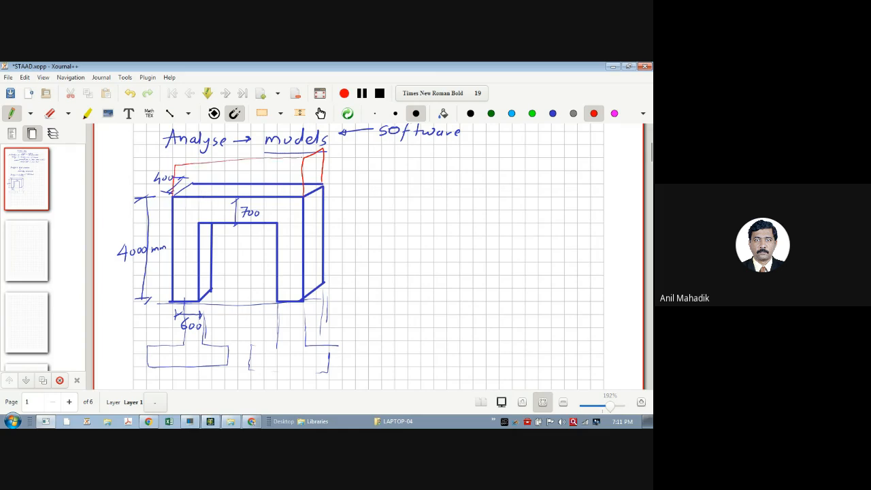
mouse_move(176, 164)
mouse_down()
mouse_move(189, 153)
mouse_move(306, 144)
mouse_up()
mouse_move(206, 165)
mouse_down()
mouse_move(173, 193)
mouse_move(188, 191)
mouse_up()
mouse_move(243, 164)
mouse_down()
mouse_move(218, 184)
mouse_move(254, 184)
mouse_move(276, 196)
mouse_up()
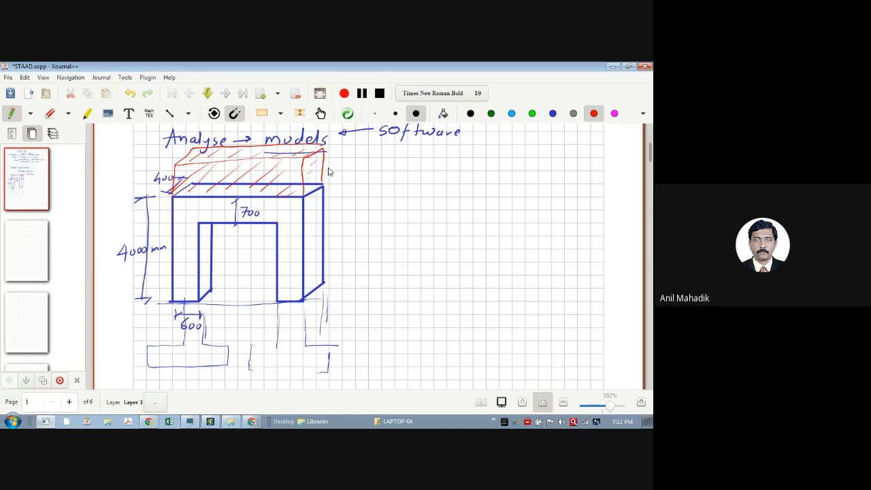
Label the hatched wall "Brick" in red and dimension its height as 1.5m.
mouse_move(317, 168)
mouse_down()
mouse_move(369, 153)
mouse_move(402, 161)
mouse_up()
drag(332, 147, 345, 147)
mouse_move(342, 148)
mouse_down()
mouse_move(342, 182)
mouse_move(351, 179)
mouse_up()
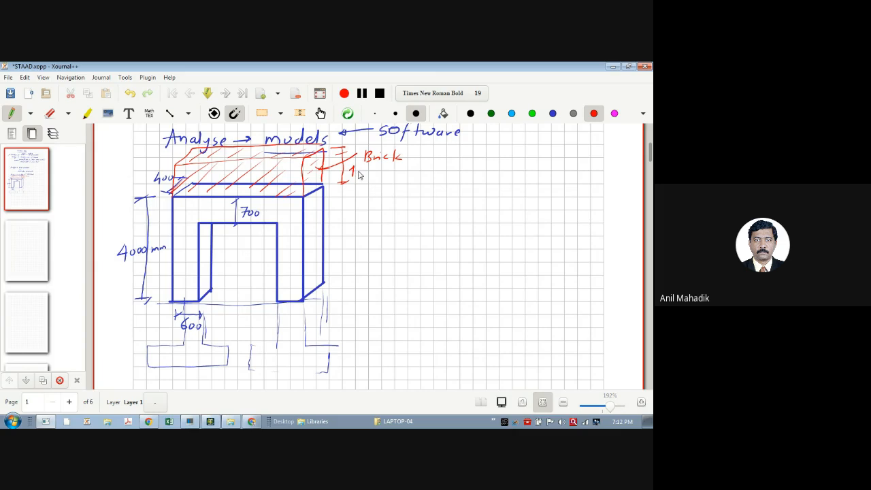
click(361, 173)
drag(372, 166, 367, 175)
Add a red 5000mm width dimension below the frame and a red arrow pointing to the blank area beside it.
mouse_move(173, 307)
mouse_down()
mouse_move(173, 323)
mouse_move(294, 312)
mouse_move(306, 318)
mouse_up()
drag(298, 310, 299, 317)
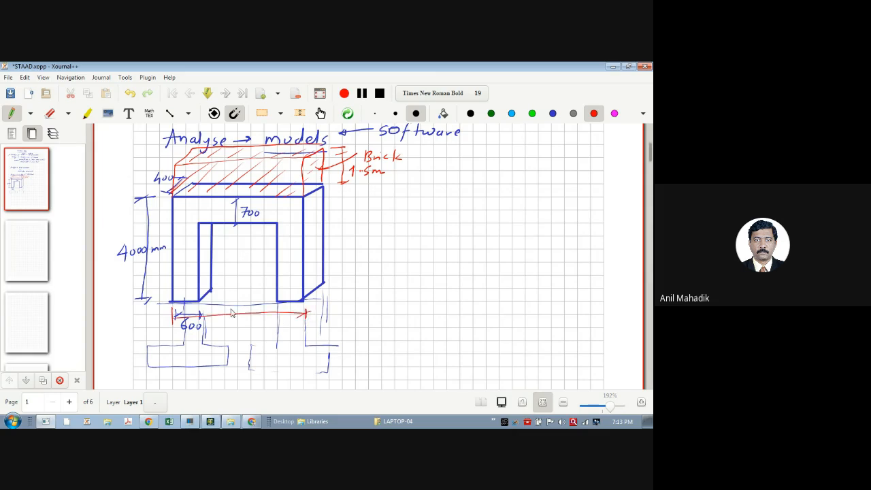
mouse_move(237, 301)
mouse_down()
mouse_move(232, 311)
mouse_move(293, 308)
mouse_up()
drag(337, 237, 365, 235)
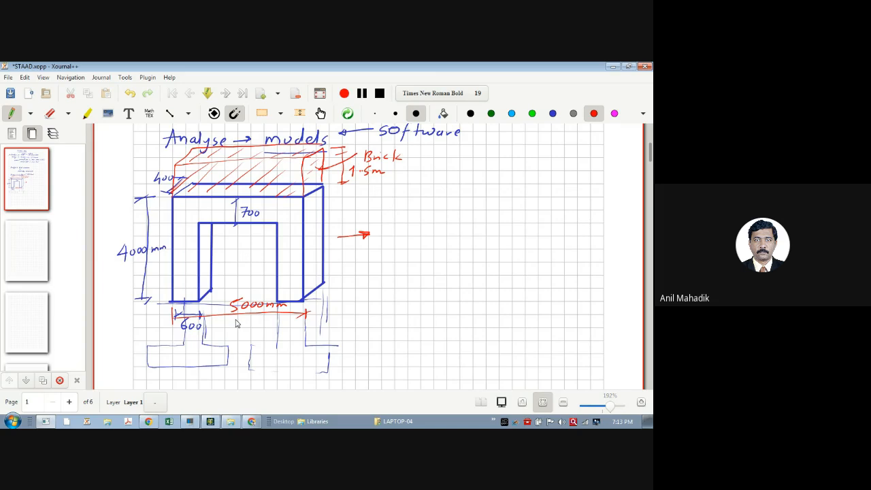
Handwrite "Model →" in black in the blank area below the footings.
scroll(238, 324, down, 5)
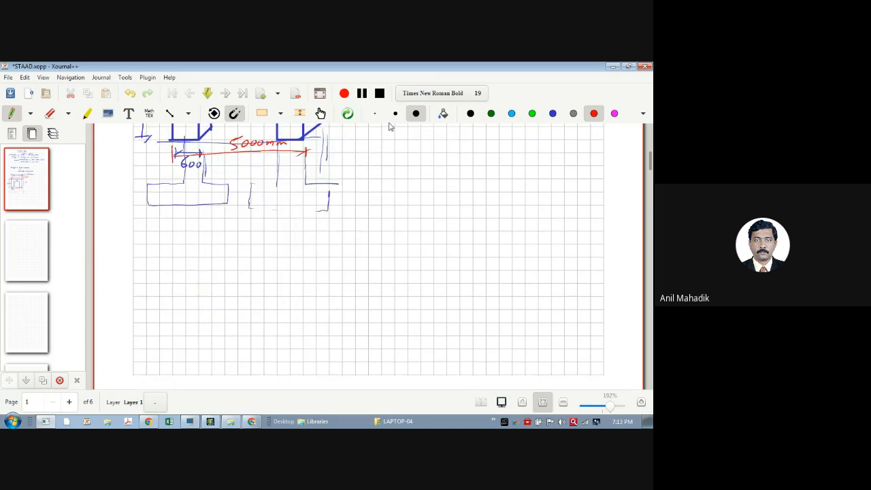
click(470, 113)
mouse_move(153, 262)
mouse_down()
mouse_move(157, 253)
mouse_move(163, 263)
mouse_up()
drag(170, 256, 191, 263)
mouse_move(194, 251)
mouse_down()
mouse_move(195, 262)
mouse_move(215, 257)
mouse_up()
drag(209, 254, 215, 258)
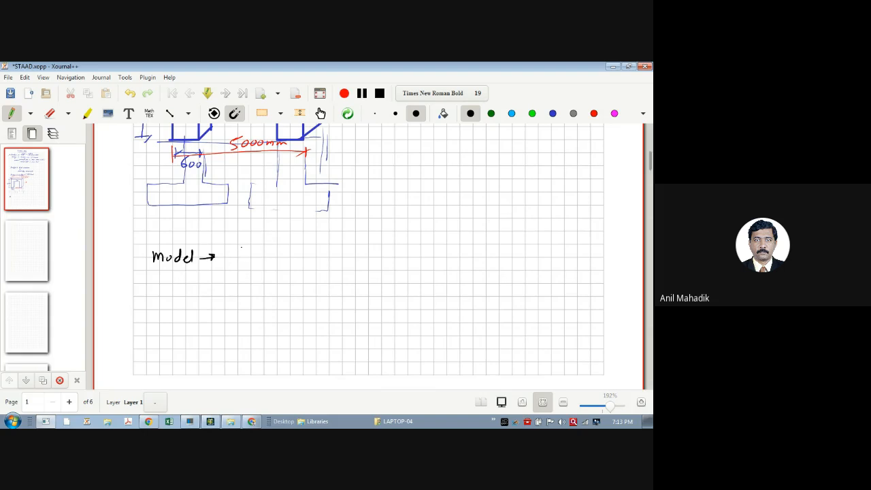
Handwrite "Geometry" after the Model arrow and "Loads" on the line below it.
drag(243, 258, 286, 268)
drag(282, 256, 300, 259)
drag(300, 259, 306, 271)
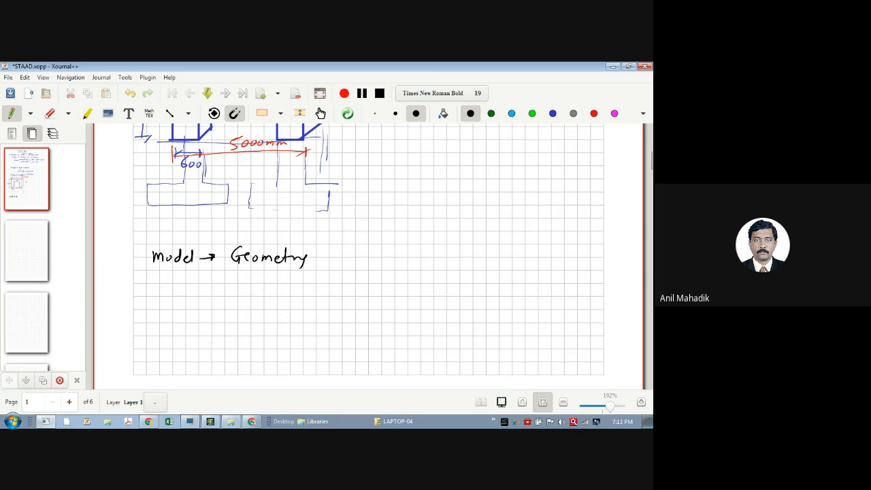
drag(229, 280, 269, 290)
drag(275, 284, 279, 286)
Annotate Geometry with "members - coln, beam" and Loads with "→ DL, LL, EQ".
drag(329, 254, 416, 257)
drag(426, 251, 433, 256)
drag(436, 248, 448, 253)
drag(447, 256, 469, 257)
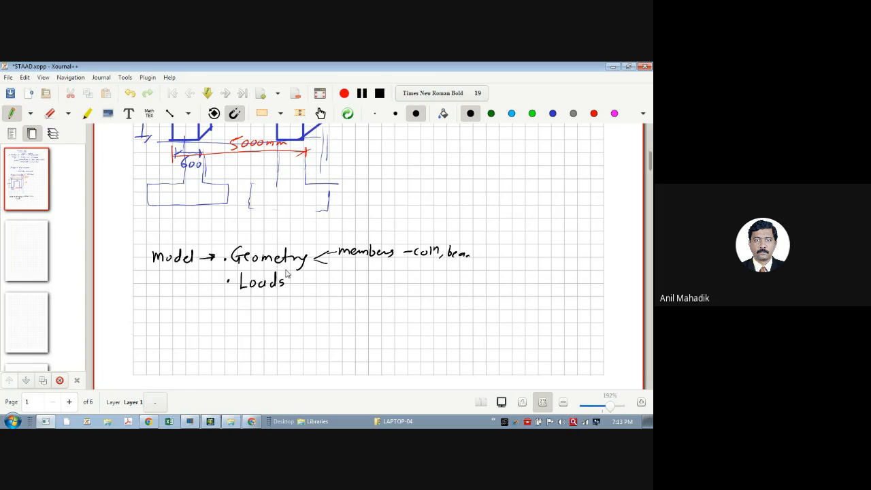
click(229, 305)
drag(298, 281, 384, 286)
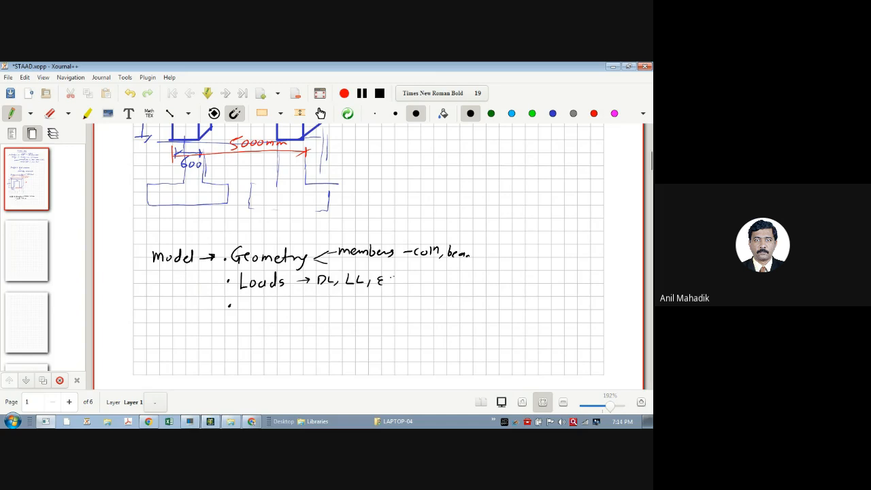
Handwrite "supports/joints →" as the third item under Geometry and Loads.
mouse_move(247, 304)
mouse_down()
mouse_move(241, 312)
mouse_move(291, 306)
mouse_move(297, 315)
mouse_up()
mouse_move(300, 304)
mouse_down()
mouse_move(302, 317)
mouse_move(303, 309)
mouse_up()
mouse_move(316, 306)
mouse_down()
mouse_move(308, 315)
mouse_move(348, 313)
mouse_up()
mouse_move(350, 301)
mouse_down()
mouse_move(351, 313)
mouse_move(373, 308)
mouse_up()
drag(369, 305, 369, 311)
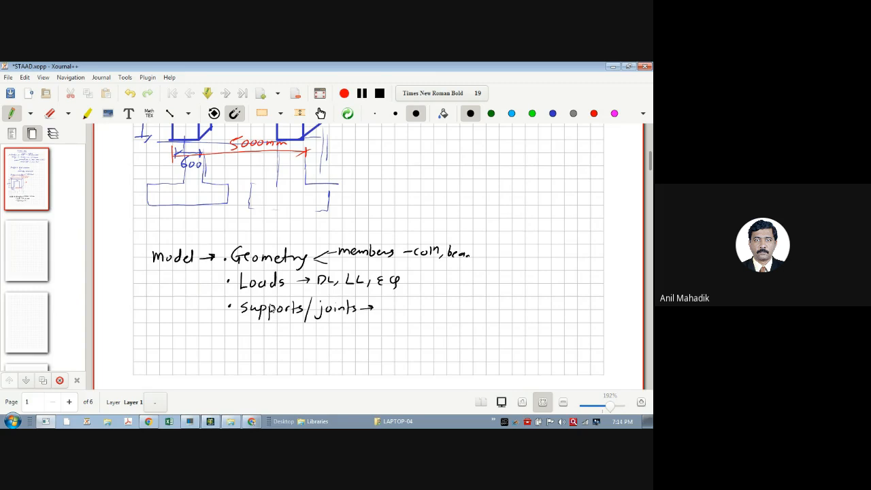
Handwrite "mathematical" directly above the word "Model".
scroll(270, 308, up, 1)
scroll(271, 309, down, 1)
mouse_move(152, 247)
mouse_down()
mouse_move(154, 234)
mouse_move(163, 246)
mouse_move(240, 242)
mouse_up()
drag(247, 237, 252, 243)
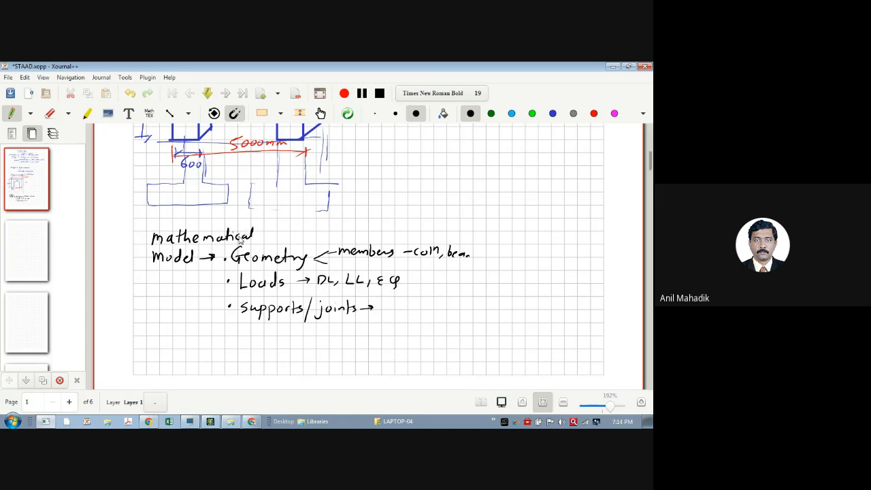
Handwrite "Real" in black inside the opening of the three-dimensional frame.
scroll(238, 239, up, 6)
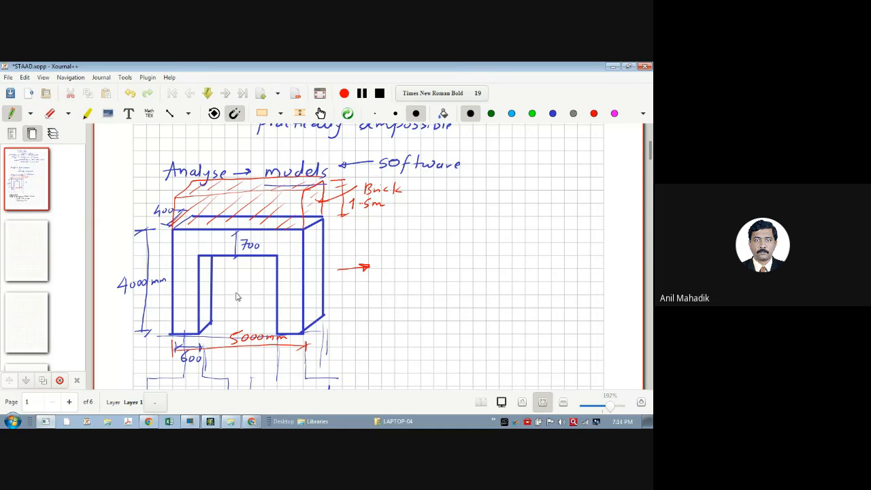
drag(234, 298, 254, 304)
drag(257, 289, 260, 304)
drag(199, 333, 212, 320)
Draw a black single-line portal frame beside the red arrow, about 9 grid squares wide and 8 high, open at the base.
click(171, 114)
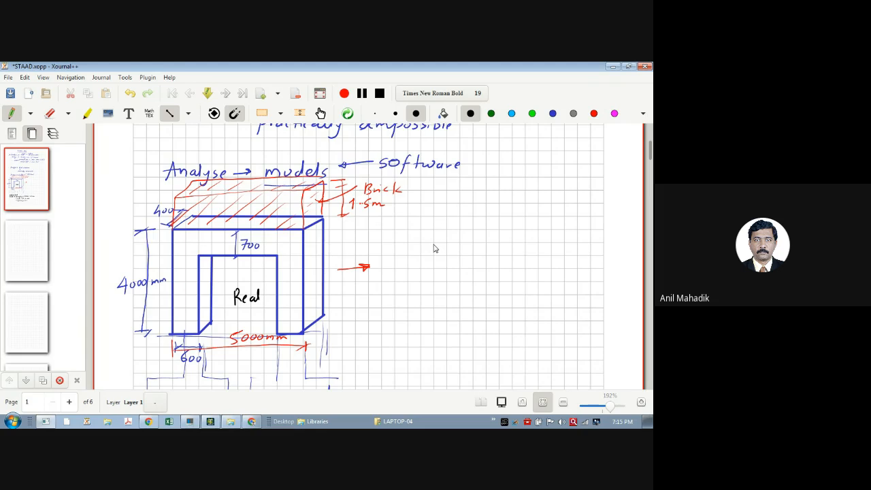
drag(433, 243, 433, 335)
drag(434, 242, 434, 235)
mouse_move(435, 229)
mouse_down()
mouse_move(552, 230)
mouse_move(551, 333)
mouse_up()
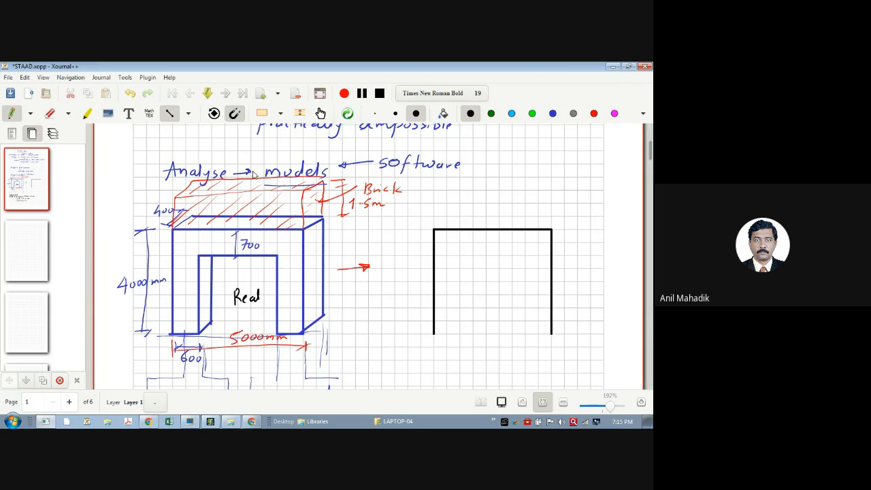
Draw a leader from the line frame's beam and handwrite "D, B → apply in software" at its end.
click(170, 113)
mouse_move(475, 225)
mouse_down()
mouse_move(500, 169)
mouse_move(510, 169)
mouse_up()
mouse_move(508, 160)
mouse_down()
mouse_move(511, 169)
mouse_move(547, 164)
mouse_up()
mouse_move(545, 160)
mouse_down()
mouse_move(595, 162)
mouse_move(577, 179)
mouse_move(604, 180)
mouse_up()
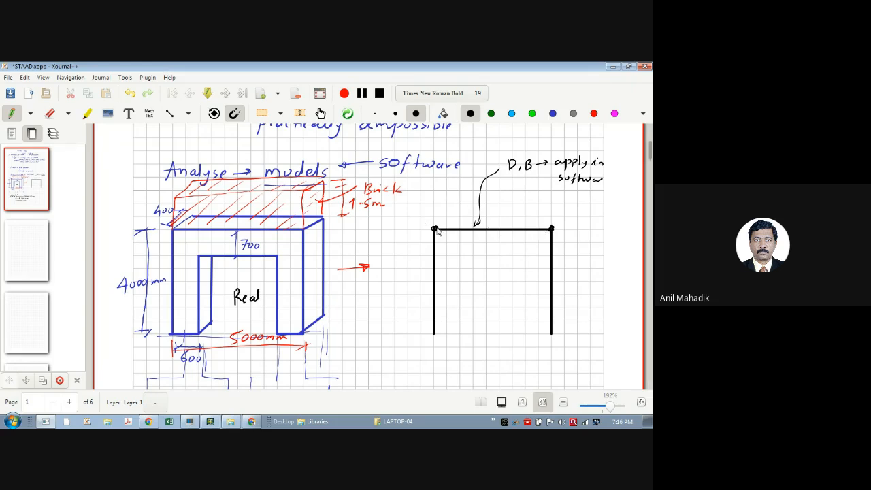
Label the line frame's two upper corners "nodes" and "node" with leader lines.
mouse_move(433, 229)
mouse_down()
mouse_move(417, 213)
mouse_move(439, 205)
mouse_up()
drag(443, 199, 439, 206)
drag(553, 228, 603, 222)
Number the upper nodes 1 and 2 and the base nodes 4 and 5, and mark direction arrows on the columns.
drag(439, 234, 440, 240)
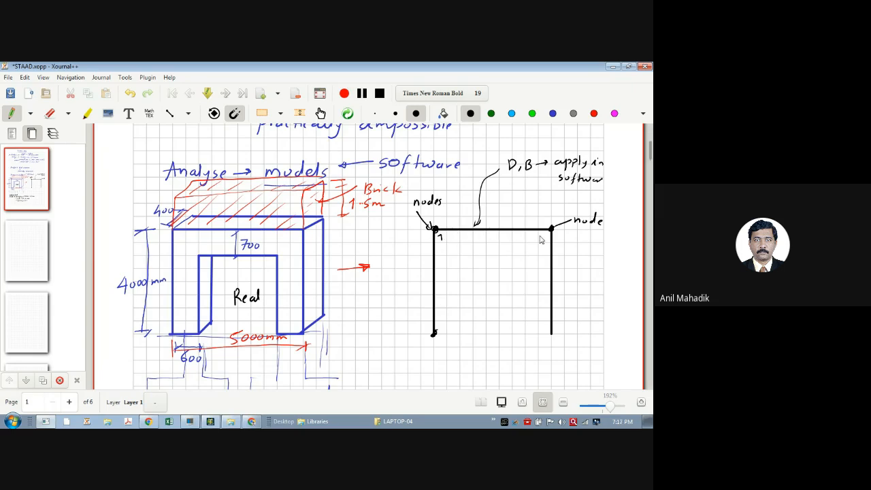
drag(558, 233, 562, 239)
drag(444, 329, 448, 338)
drag(559, 329, 558, 336)
drag(430, 285, 437, 284)
drag(548, 292, 556, 291)
Handwrite the member sizes 400x700 under the beam and 400x600 beside the left column of the line frame.
drag(481, 243, 494, 247)
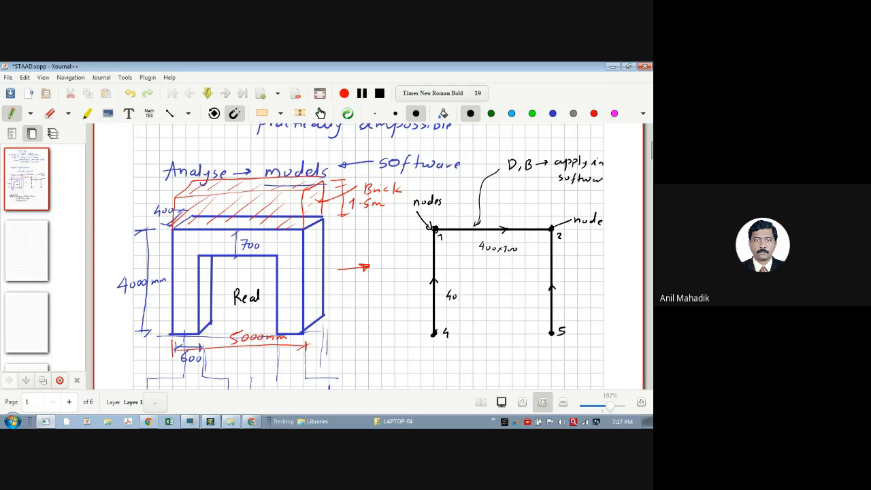
drag(469, 294, 475, 300)
drag(475, 294, 476, 299)
drag(479, 296, 482, 298)
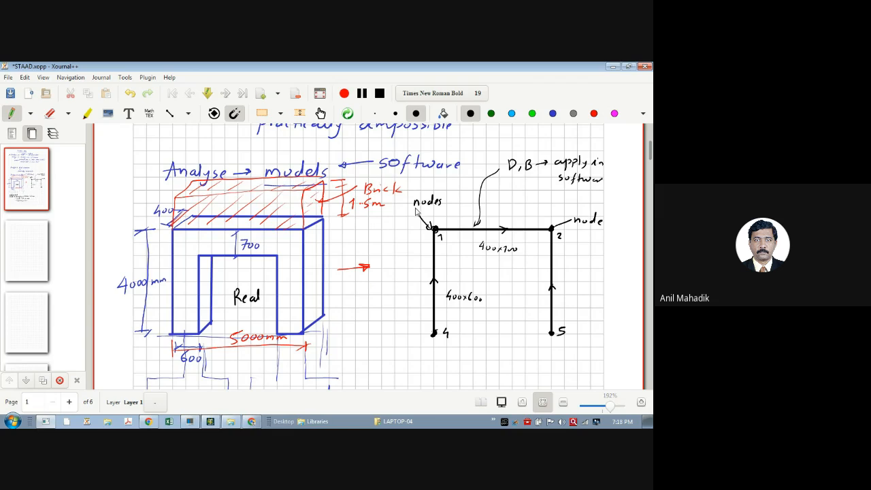
Draw a blue distributed load on the line frame's beam, link it to the brick wall with an arrow, and label it "w kN/m".
click(553, 113)
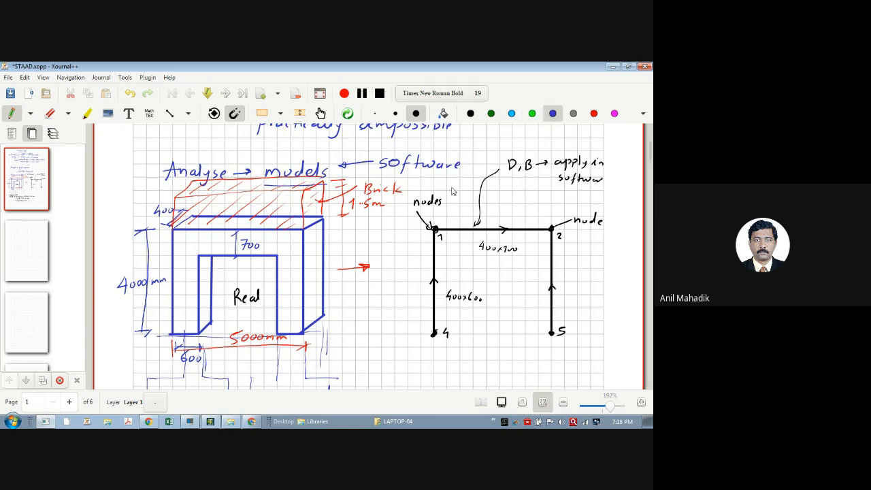
mouse_move(436, 208)
mouse_down()
mouse_move(436, 229)
mouse_move(463, 211)
mouse_move(536, 210)
mouse_move(530, 227)
mouse_move(458, 228)
mouse_up()
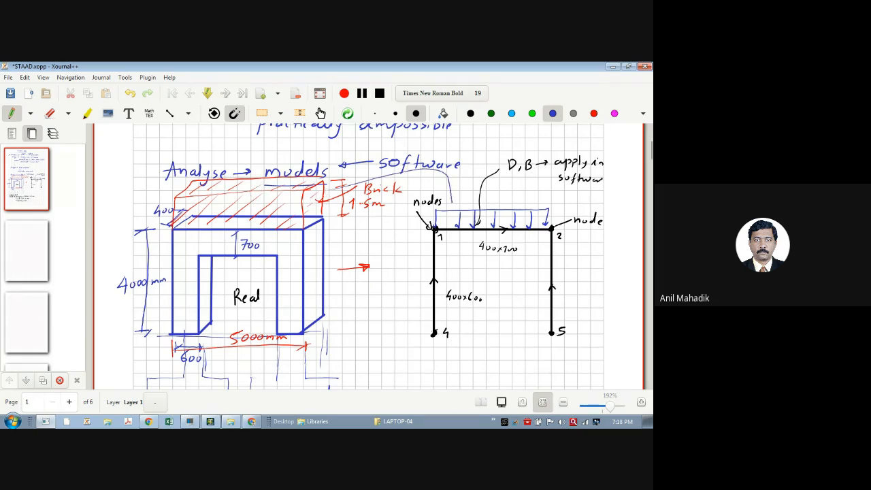
mouse_move(493, 205)
mouse_down()
mouse_move(542, 193)
mouse_move(563, 202)
mouse_up()
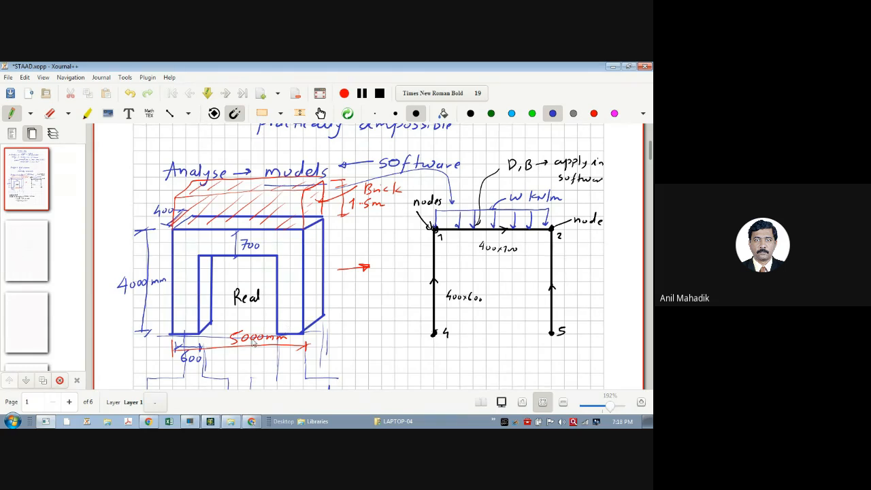
Undo the last stroke at the base of the real frame and redraw a horizontal line between its column bases.
scroll(626, 192, down, 1)
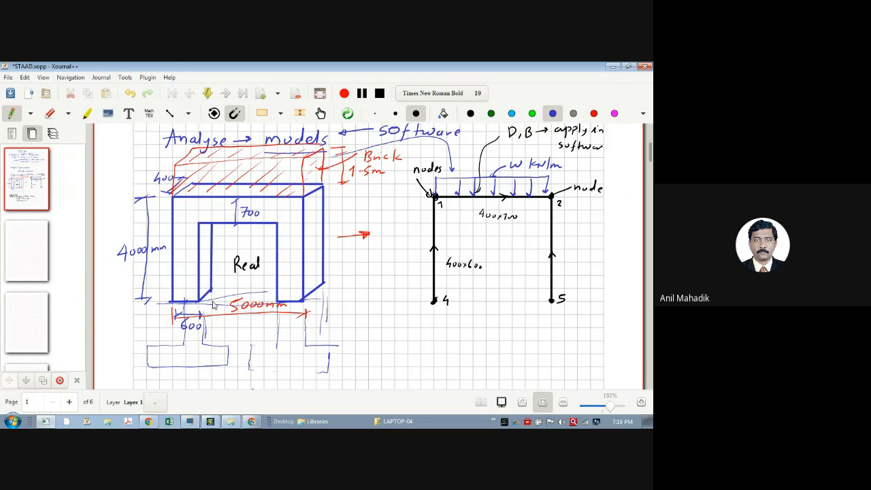
click(131, 97)
drag(215, 290, 277, 287)
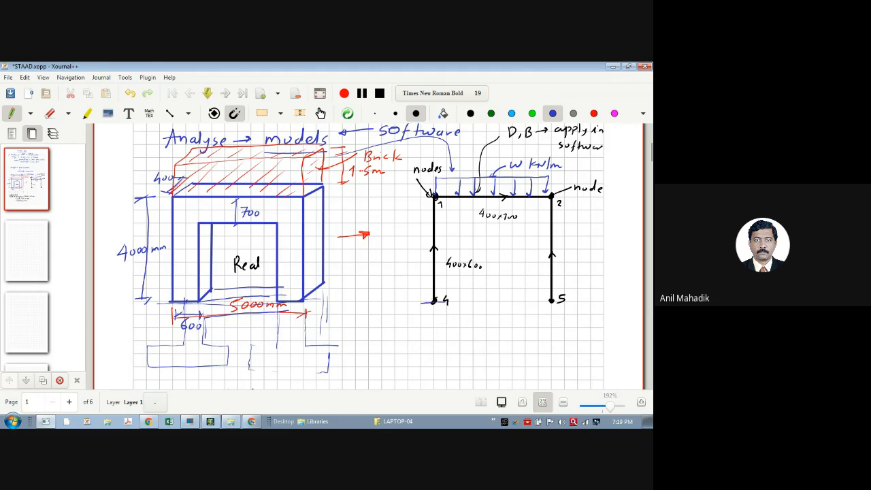
Draw hatched fixed-support symbols beneath nodes 4 and 5 of the line frame and label them "Fixed supports" with a leader line.
mouse_move(426, 303)
mouse_down()
mouse_move(422, 309)
mouse_move(433, 309)
mouse_up()
drag(548, 303, 543, 309)
drag(554, 304, 549, 308)
drag(559, 303, 555, 309)
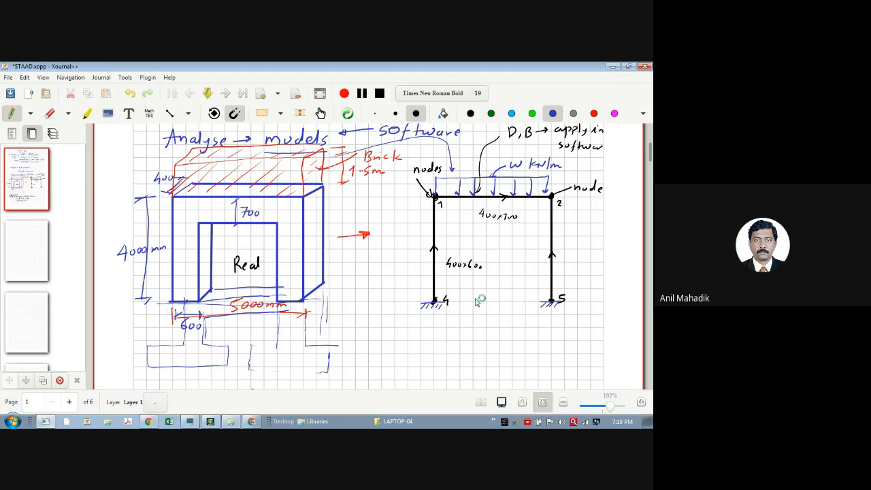
mouse_move(414, 329)
mouse_down()
mouse_move(408, 338)
mouse_move(424, 339)
mouse_up()
drag(424, 335, 430, 338)
drag(432, 348, 463, 350)
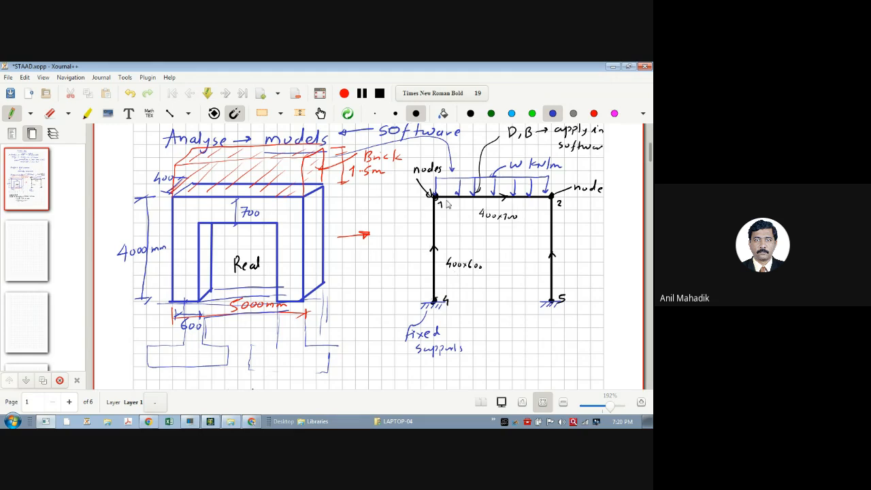
Add handwritten dimensions to the line frame: 4000 for the column height and 5000 mm for the span between supports.
mouse_move(412, 198)
mouse_down()
mouse_move(397, 198)
mouse_move(407, 220)
mouse_move(411, 299)
mouse_move(422, 299)
mouse_up()
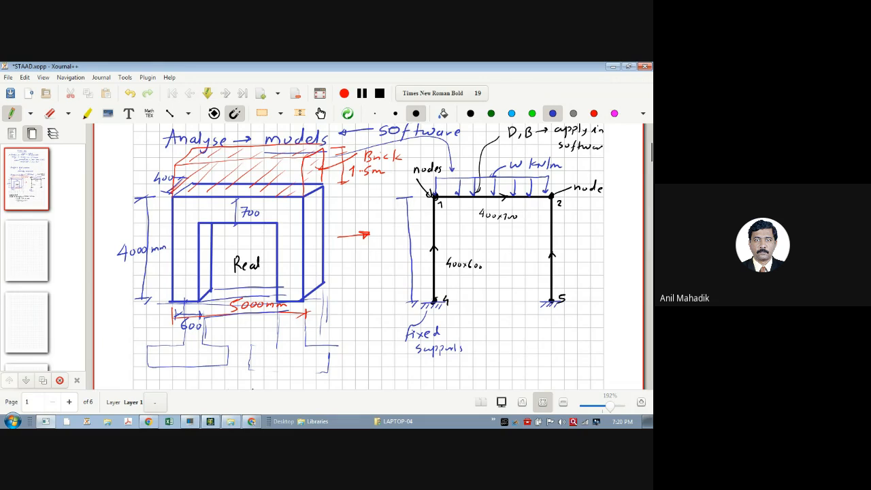
mouse_move(391, 249)
mouse_down()
mouse_move(392, 263)
mouse_move(412, 256)
mouse_up()
mouse_move(437, 319)
mouse_down()
mouse_move(549, 315)
mouse_move(450, 324)
mouse_move(520, 307)
mouse_up()
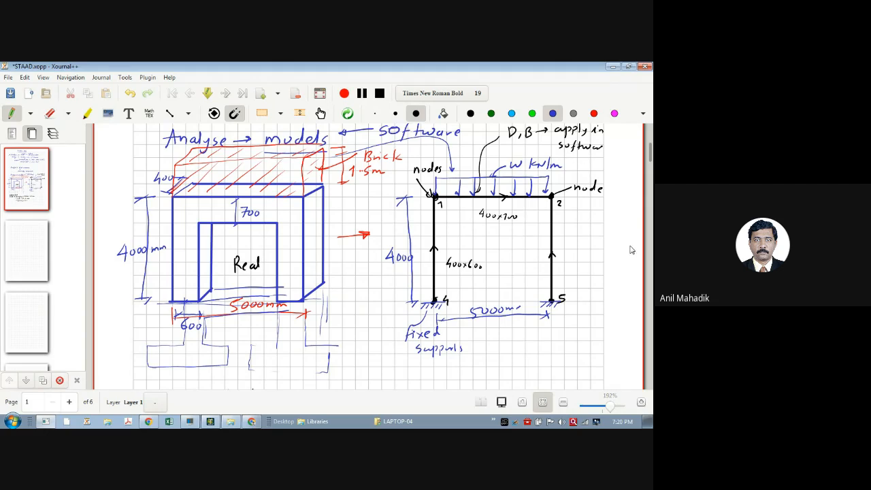
scroll(626, 247, up, 5)
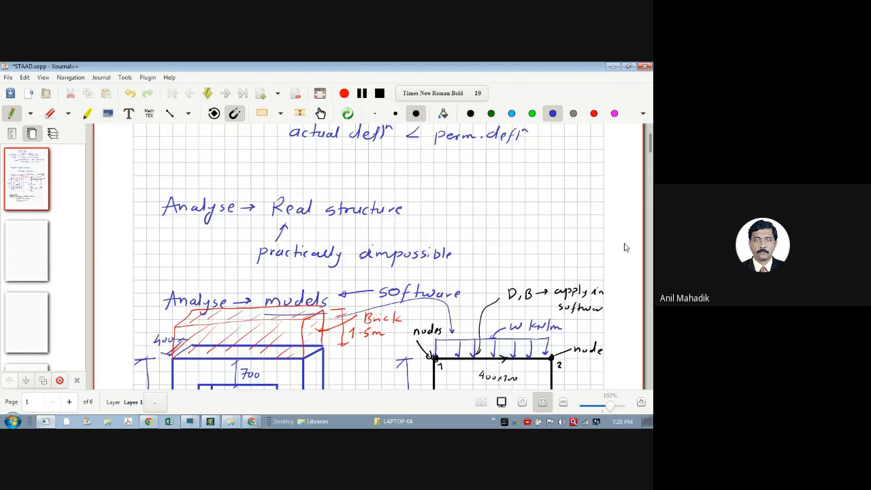
scroll(576, 231, up, 1)
scroll(576, 231, down, 5)
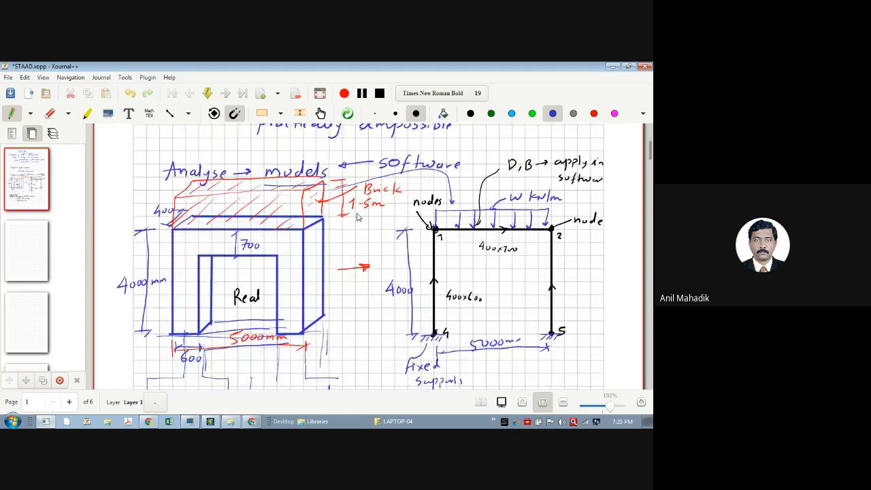
scroll(357, 217, down, 1)
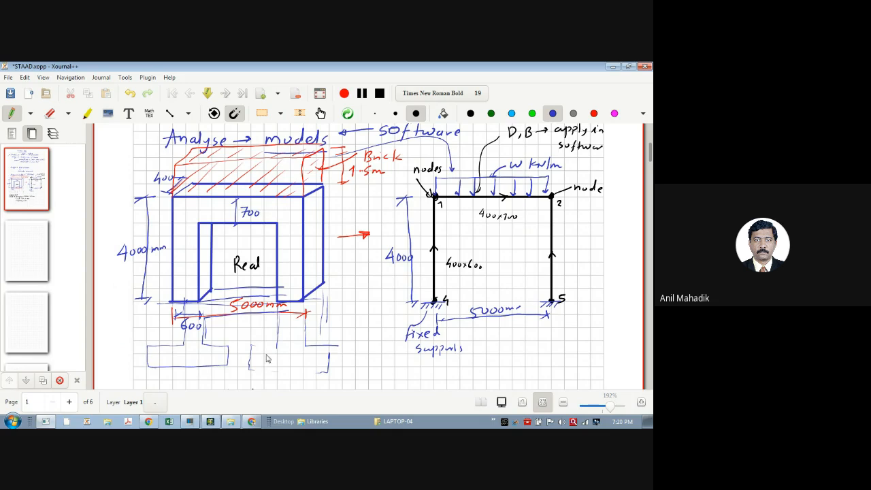
Handwrite "Manual analysis → MDM, SDM, SMM, KANIS method" in blue at the beginning of the blank page 2.
mouse_move(251, 423)
scroll(259, 382, down, 10)
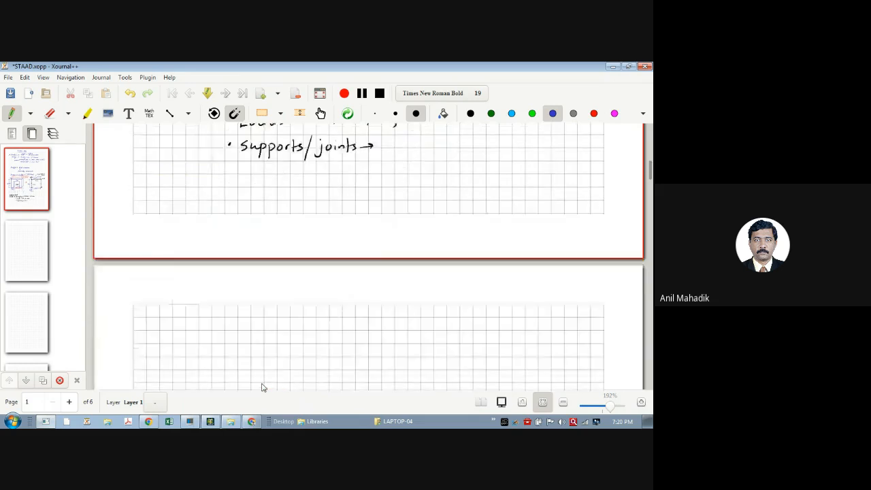
scroll(262, 386, down, 2)
click(137, 248)
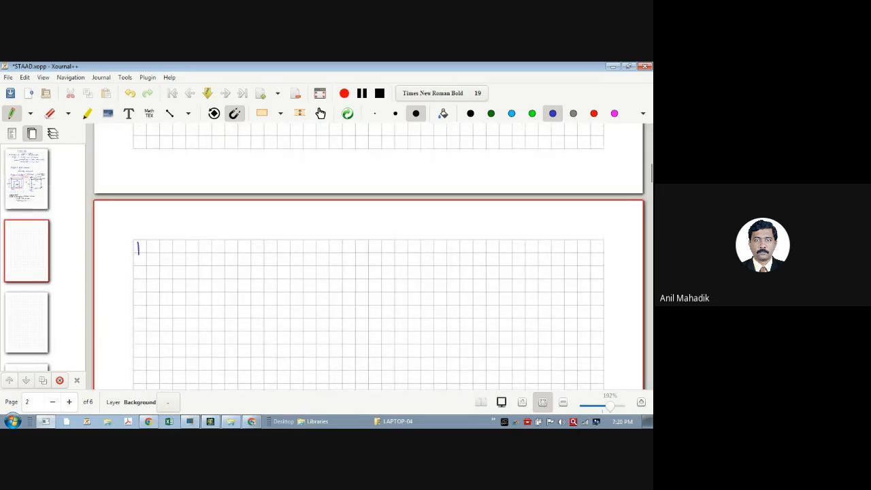
mouse_move(138, 244)
mouse_down()
mouse_move(149, 254)
mouse_move(274, 260)
mouse_up()
drag(280, 250, 354, 255)
drag(360, 251, 407, 257)
mouse_move(436, 246)
mouse_down()
mouse_move(430, 255)
mouse_move(515, 255)
mouse_up()
drag(507, 250, 565, 250)
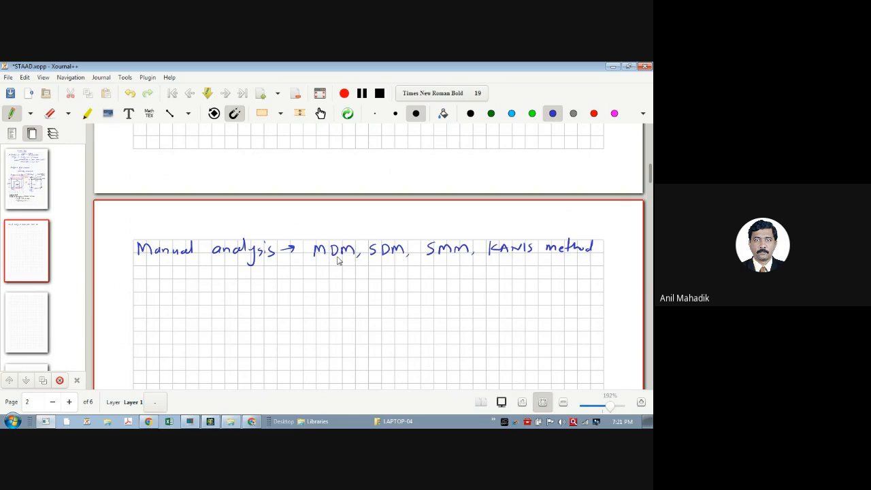
Write "Indeterminate →" beneath the listed analysis methods, with an arrow pointing up to MDM.
drag(323, 266, 300, 301)
drag(332, 294, 426, 293)
mouse_move(421, 290)
mouse_down()
mouse_move(421, 297)
mouse_move(397, 287)
mouse_up()
Trace over the red arrow between the real frame and the line frame on page 1 in blue.
scroll(396, 290, up, 15)
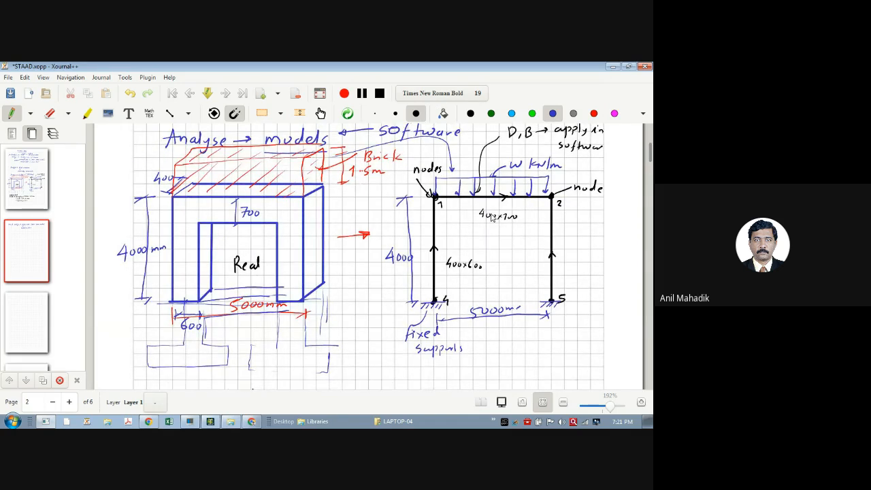
scroll(491, 218, up, 1)
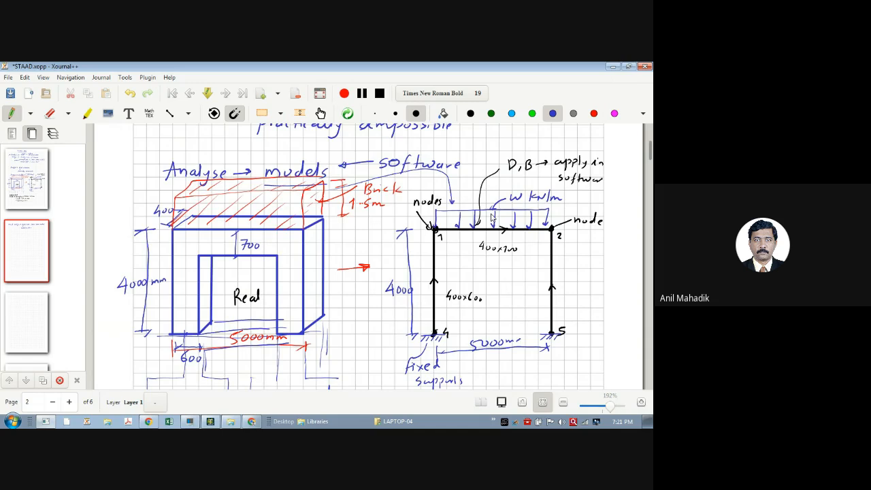
scroll(493, 218, up, 1)
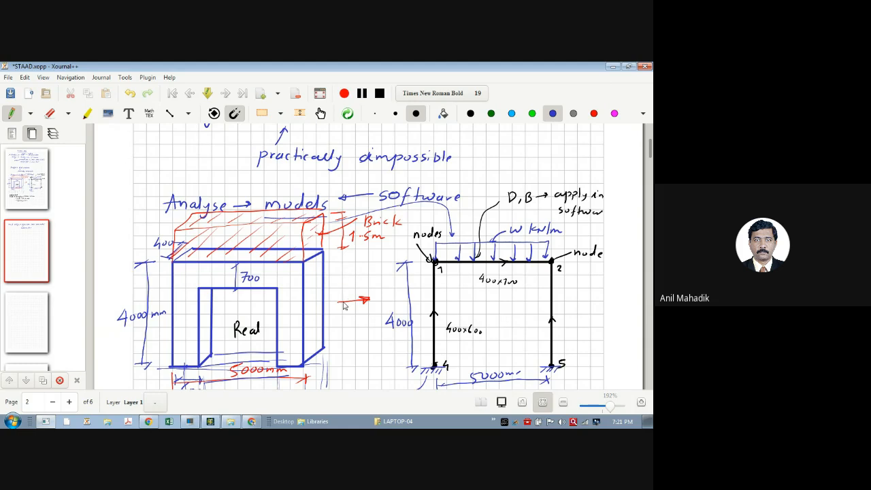
drag(339, 302, 373, 300)
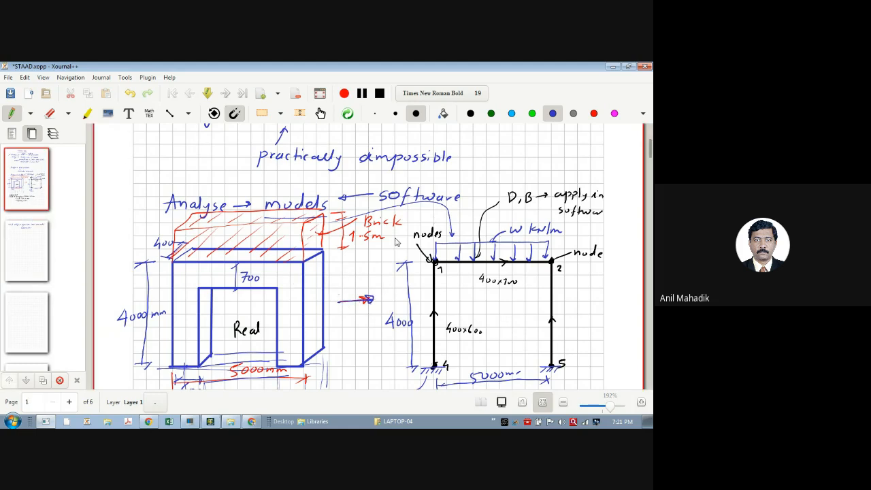
Handwrite the caption "Mathematical model" in black beneath the line frame.
scroll(450, 304, down, 1)
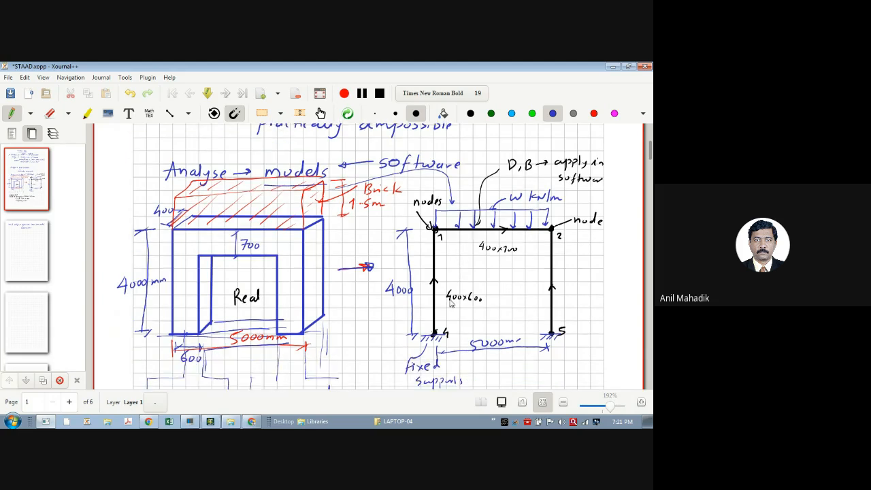
scroll(450, 304, down, 4)
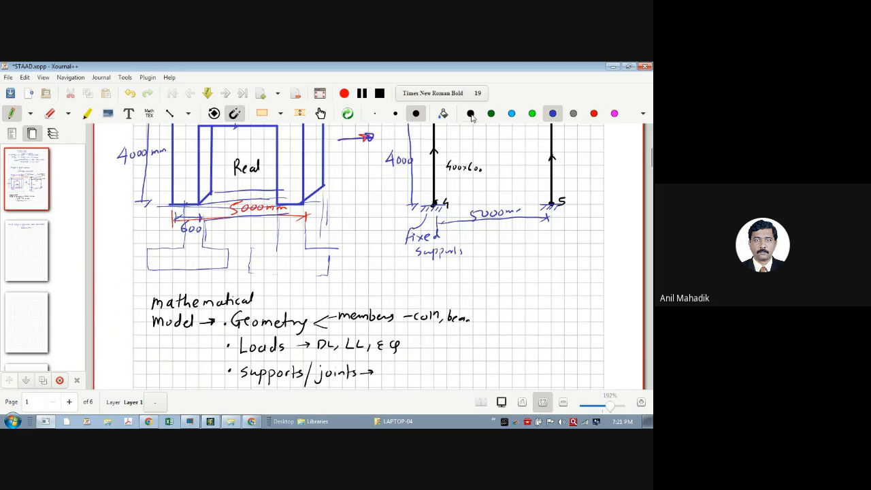
click(470, 113)
mouse_move(486, 259)
mouse_down()
mouse_move(490, 248)
mouse_move(495, 257)
mouse_up()
mouse_move(505, 252)
mouse_down()
mouse_move(512, 260)
mouse_move(517, 249)
mouse_up()
mouse_move(517, 246)
mouse_down()
mouse_move(525, 260)
mouse_move(555, 258)
mouse_up()
click(531, 256)
drag(550, 250, 561, 259)
drag(567, 255, 580, 259)
drag(515, 284, 553, 283)
drag(557, 272, 558, 285)
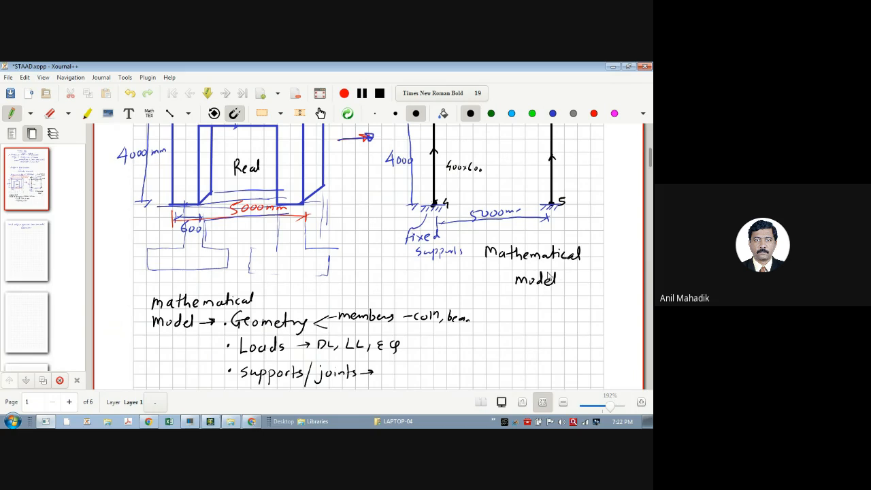
Underline the manual methods on page 2 in black and add an arrowed note reading "calculn complicated & time consuming".
scroll(551, 275, down, 10)
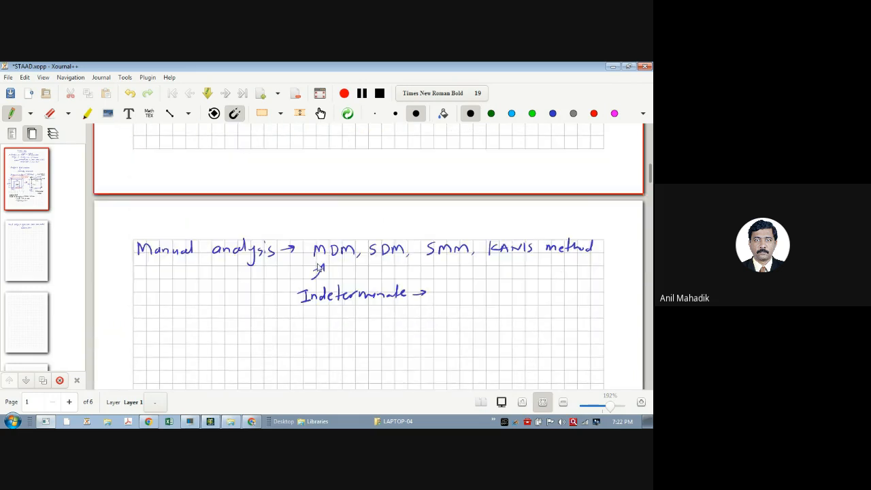
drag(311, 260, 599, 256)
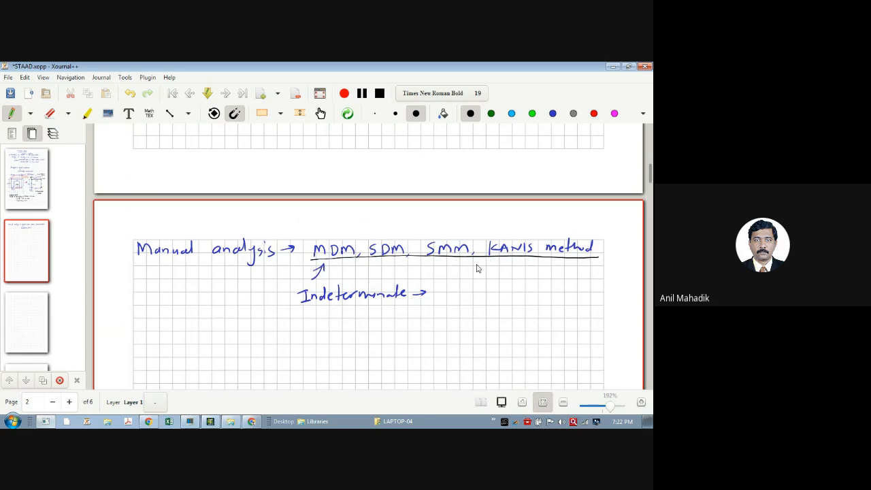
mouse_move(474, 262)
mouse_down()
mouse_move(476, 283)
mouse_move(479, 266)
mouse_move(488, 291)
mouse_move(501, 292)
mouse_up()
drag(507, 286, 528, 285)
drag(473, 307, 468, 314)
drag(475, 311, 527, 315)
mouse_move(535, 312)
mouse_down()
mouse_move(555, 301)
mouse_move(572, 314)
mouse_up()
drag(482, 326, 482, 341)
mouse_move(475, 333)
mouse_down()
mouse_move(584, 340)
mouse_move(582, 352)
mouse_up()
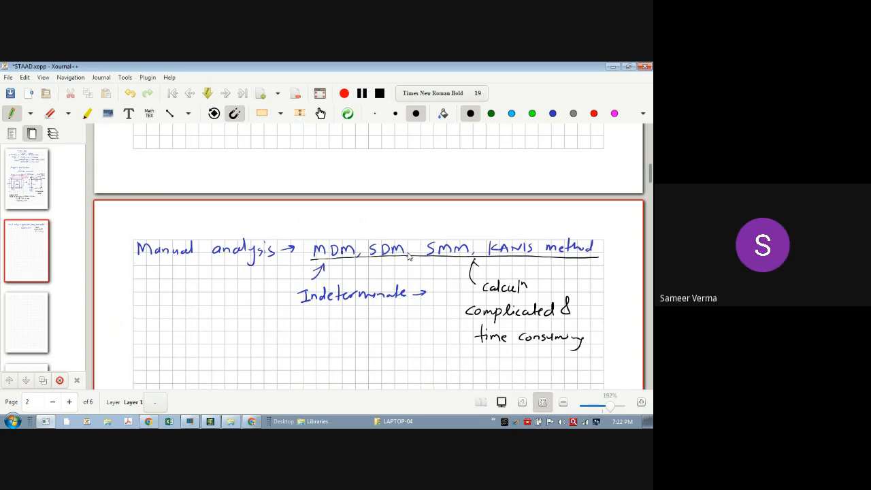
Draw an arrow pointing to "time consuming" and write "accuracy less" below it.
drag(434, 344, 466, 338)
drag(459, 334, 460, 342)
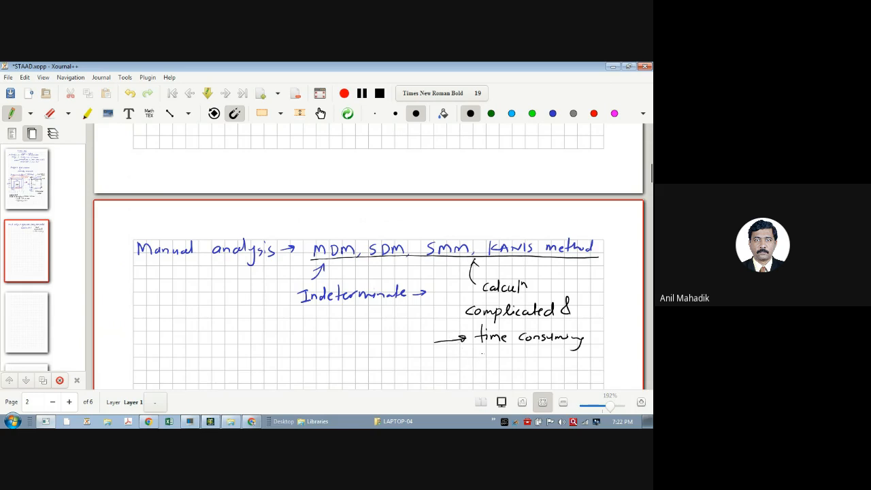
mouse_move(484, 353)
mouse_down()
mouse_move(485, 363)
mouse_move(553, 359)
mouse_move(563, 366)
mouse_up()
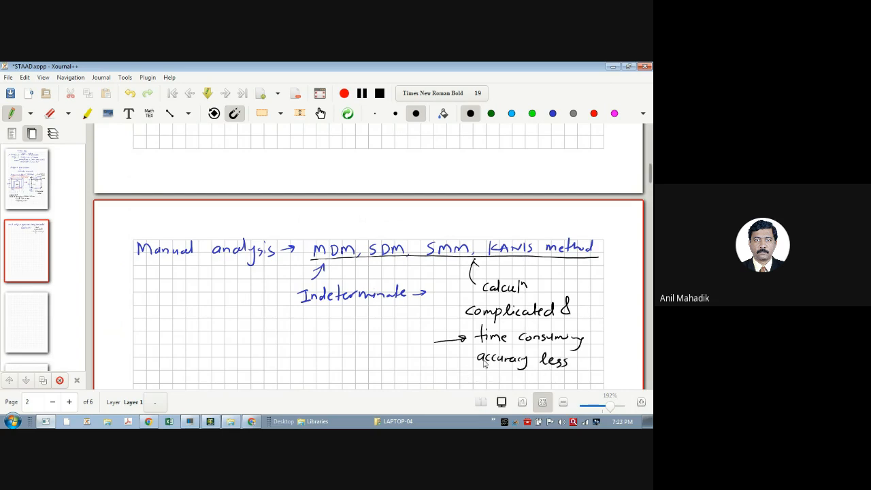
Handwrite "FEM → stiffness matrix caln" in black below the manual analysis line, leading to the existing arrow.
scroll(484, 364, down, 2)
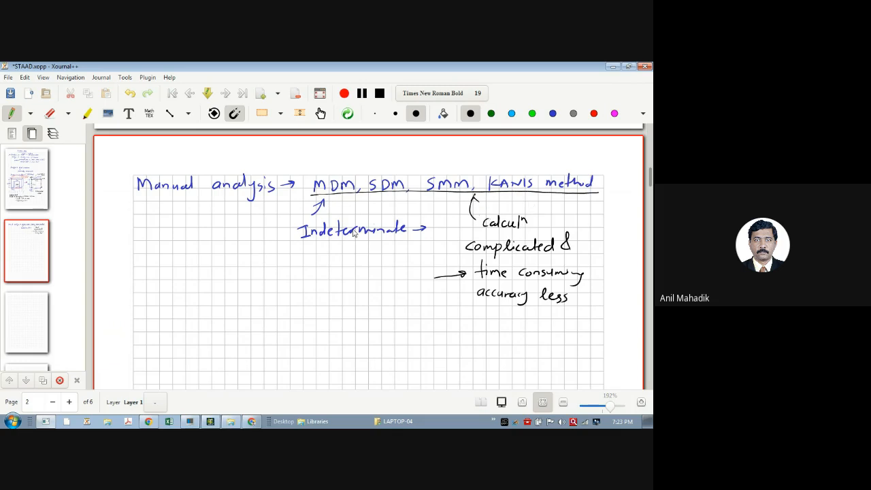
mouse_move(160, 266)
mouse_down()
mouse_move(159, 282)
mouse_move(174, 265)
mouse_move(177, 283)
mouse_up()
mouse_move(177, 267)
mouse_down()
mouse_move(189, 267)
mouse_move(191, 283)
mouse_move(208, 281)
mouse_up()
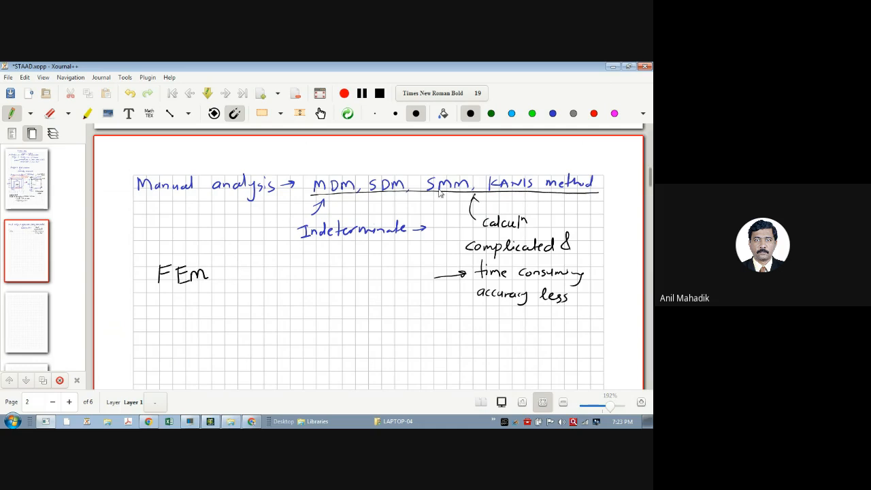
drag(219, 275, 267, 279)
mouse_move(277, 264)
mouse_down()
mouse_move(271, 286)
mouse_move(284, 273)
mouse_move(294, 280)
mouse_up()
drag(296, 277, 303, 279)
mouse_move(313, 271)
mouse_down()
mouse_move(308, 280)
mouse_move(350, 280)
mouse_up()
mouse_move(354, 266)
mouse_down()
mouse_move(351, 280)
mouse_move(381, 282)
mouse_up()
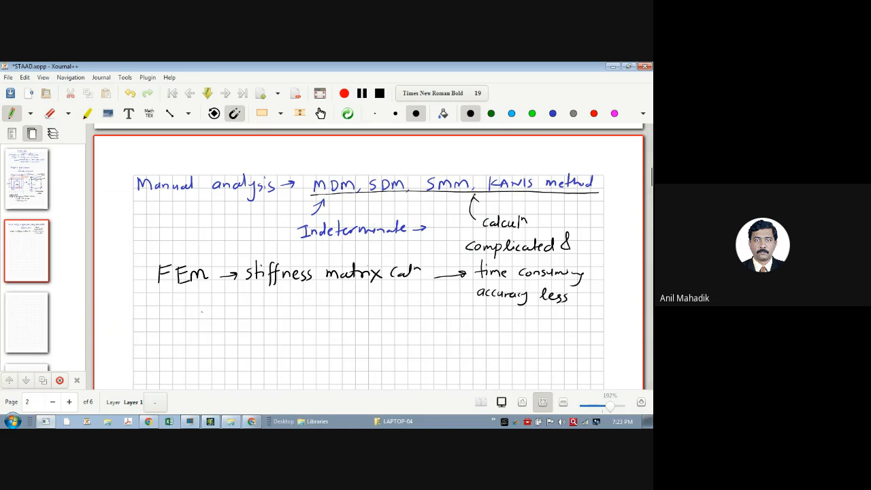
Draw a bracketed 3x3 matrix of x, y and z terms with subscripts 1 to 3, and write an underlined "6X6" beside it.
mouse_move(202, 312)
mouse_down()
mouse_move(196, 350)
mouse_move(215, 375)
mouse_up()
drag(302, 364, 291, 368)
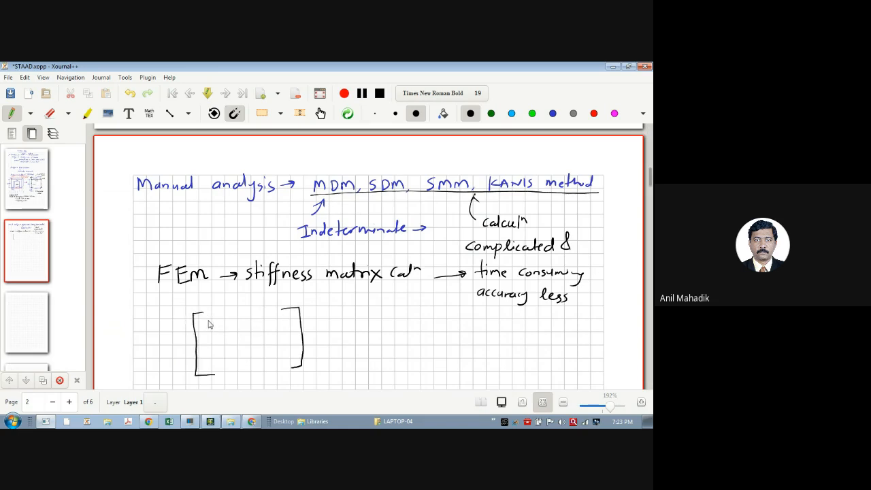
drag(209, 317, 219, 324)
drag(218, 316, 209, 324)
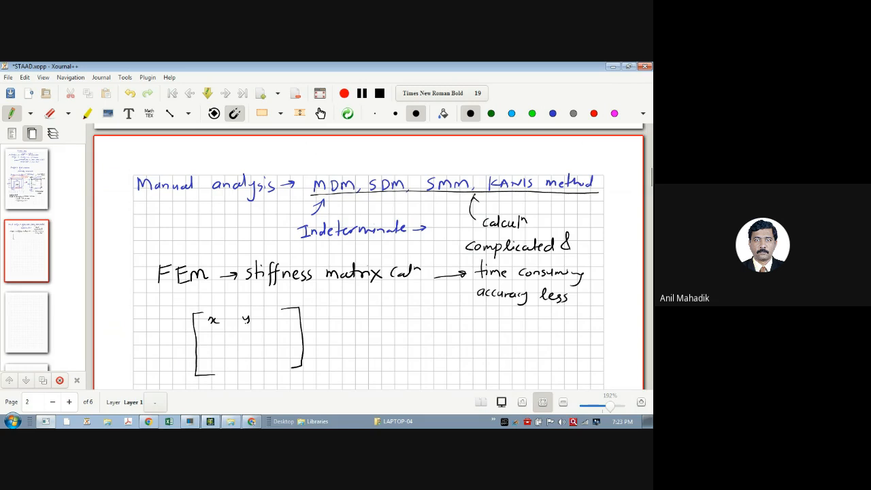
drag(280, 316, 283, 323)
mouse_move(287, 320)
mouse_down()
mouse_move(226, 327)
mouse_move(217, 352)
mouse_up()
mouse_move(217, 346)
mouse_down()
mouse_move(213, 352)
mouse_move(229, 352)
mouse_up()
mouse_move(243, 344)
mouse_down()
mouse_move(243, 354)
mouse_move(290, 345)
mouse_up()
mouse_move(214, 362)
mouse_down()
mouse_move(215, 372)
mouse_move(287, 371)
mouse_up()
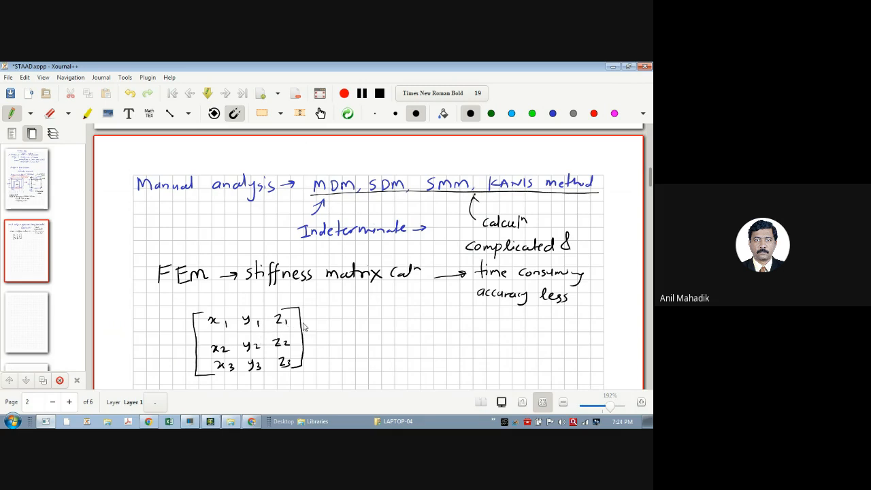
mouse_move(377, 307)
mouse_down()
mouse_move(372, 314)
mouse_move(406, 320)
mouse_up()
drag(356, 330, 423, 321)
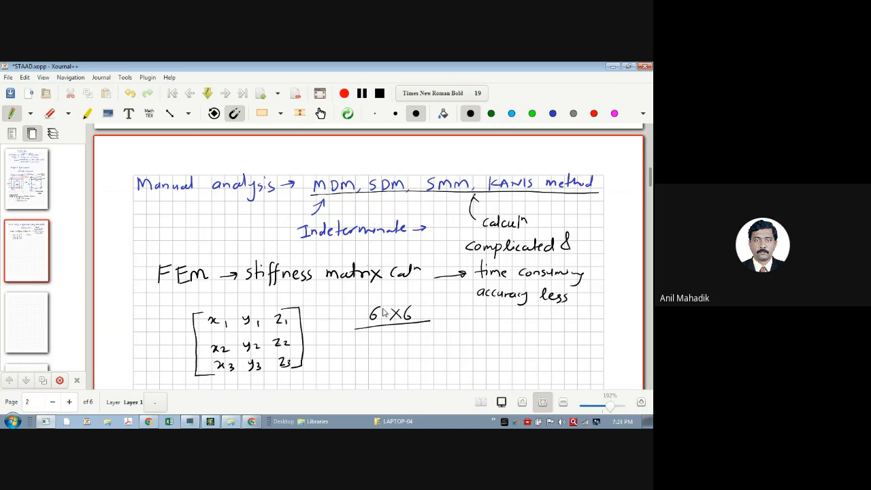
scroll(383, 313, up, 15)
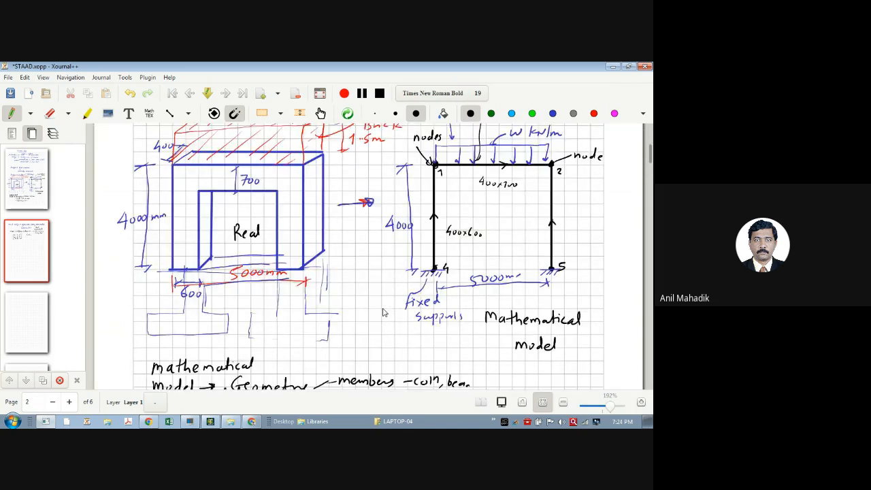
scroll(384, 312, down, 15)
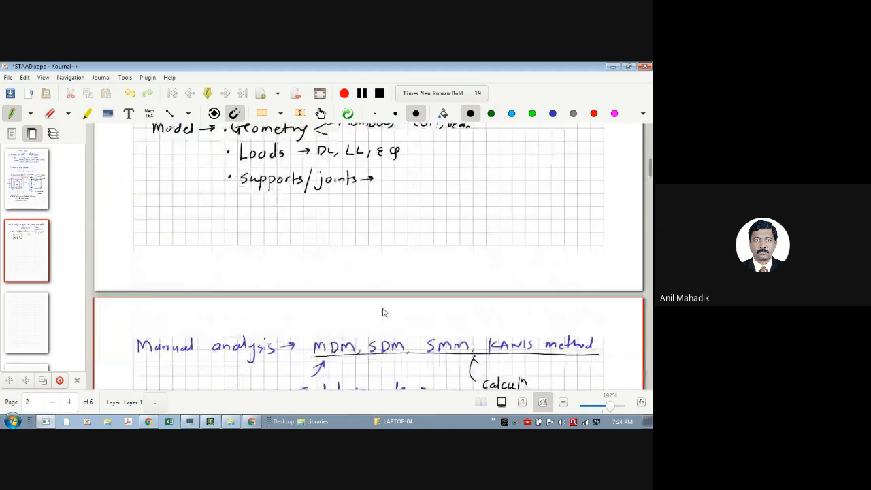
scroll(384, 312, down, 8)
scroll(383, 312, up, 12)
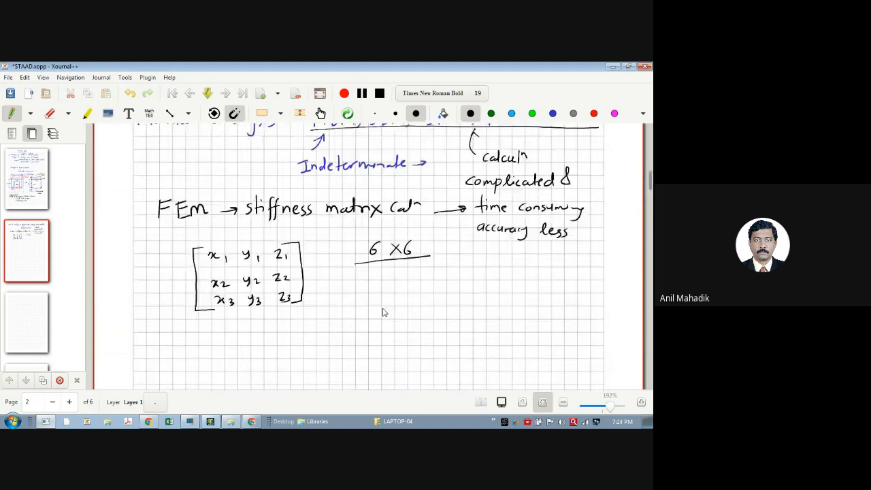
scroll(384, 312, up, 4)
scroll(384, 312, down, 12)
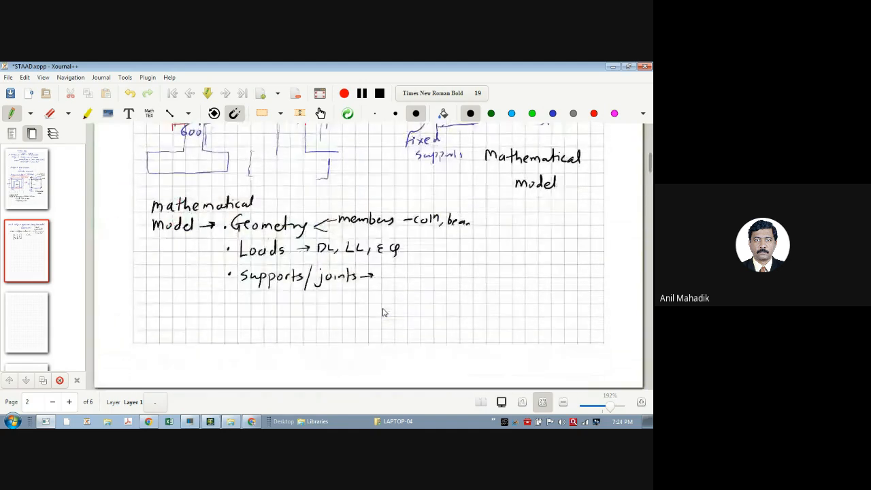
Draw a black rectangular beam in 3D on blank grid space of page 2, using a front rectangle and straight depth lines.
scroll(383, 312, down, 8)
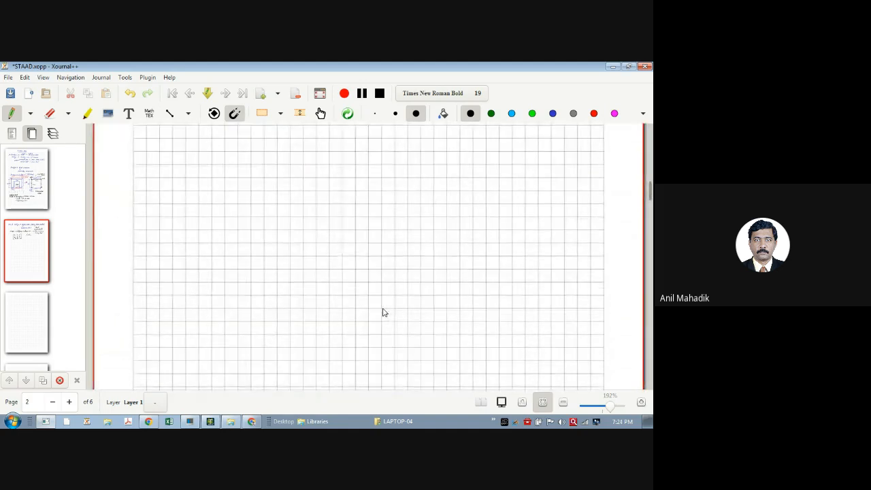
click(189, 113)
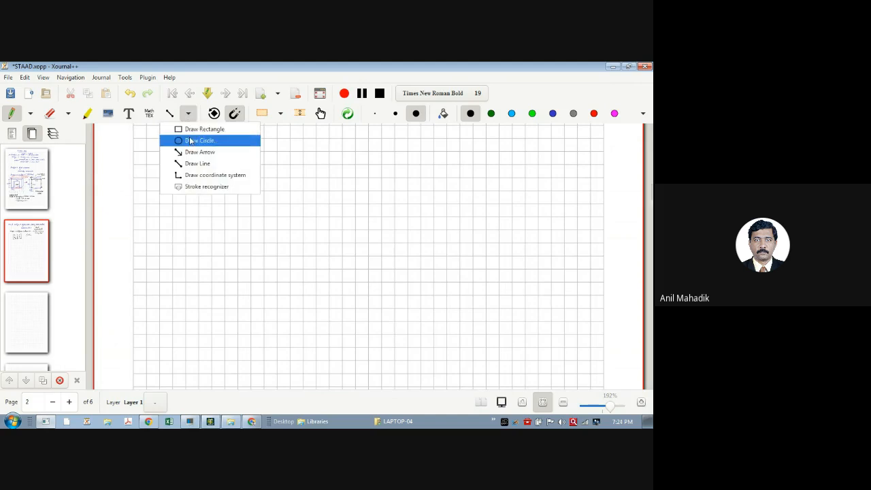
click(199, 130)
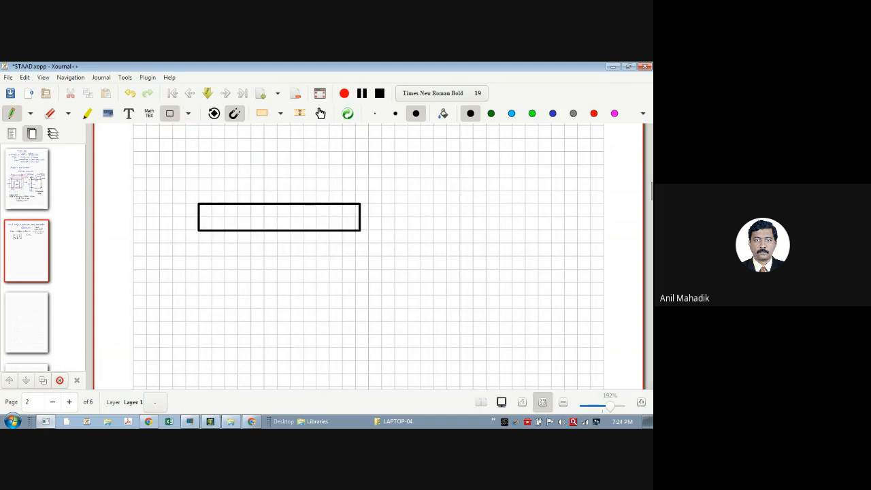
click(188, 113)
click(197, 164)
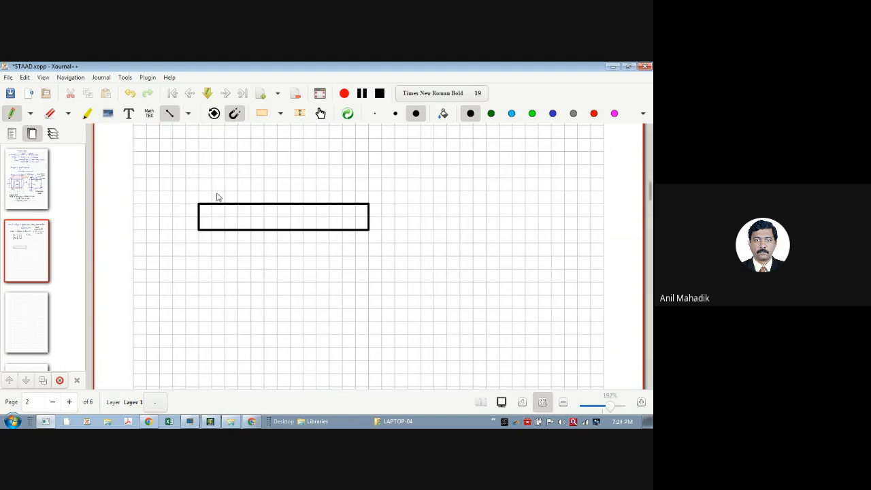
mouse_move(198, 204)
mouse_down()
mouse_move(224, 178)
mouse_move(395, 178)
mouse_move(369, 204)
mouse_move(394, 205)
mouse_move(367, 231)
mouse_up()
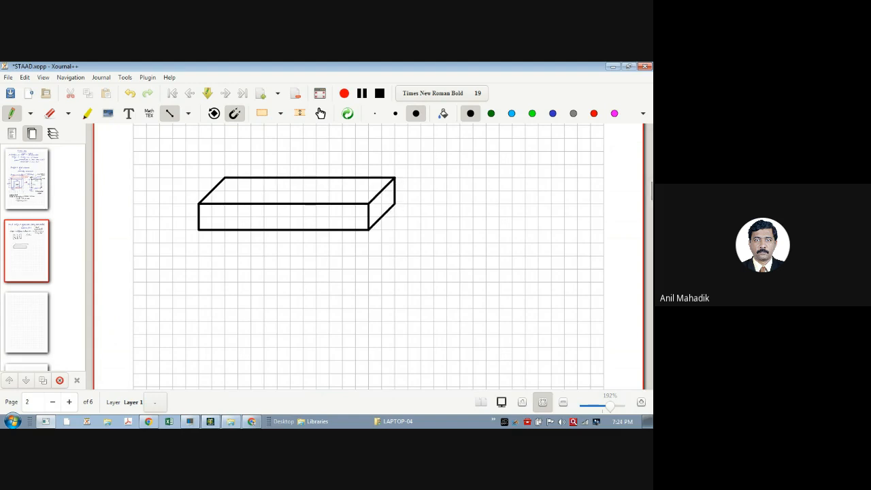
click(169, 113)
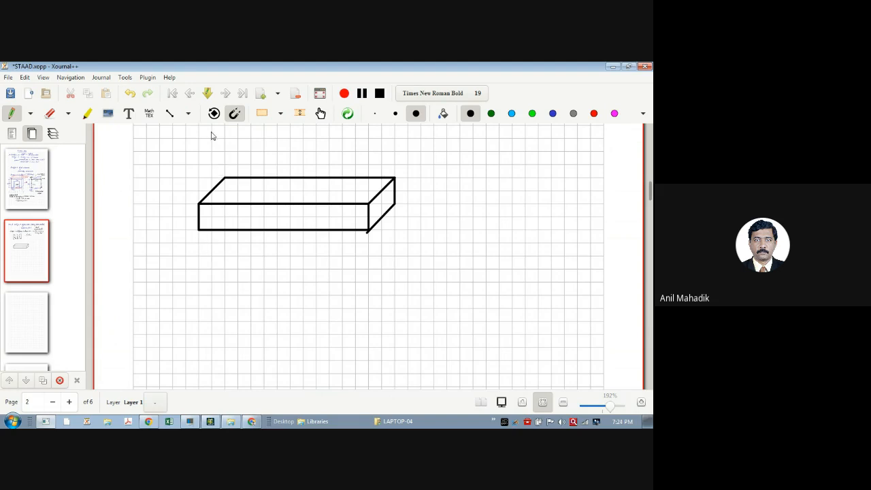
Draw two blue square supports under the ends of the beam's front face.
click(188, 114)
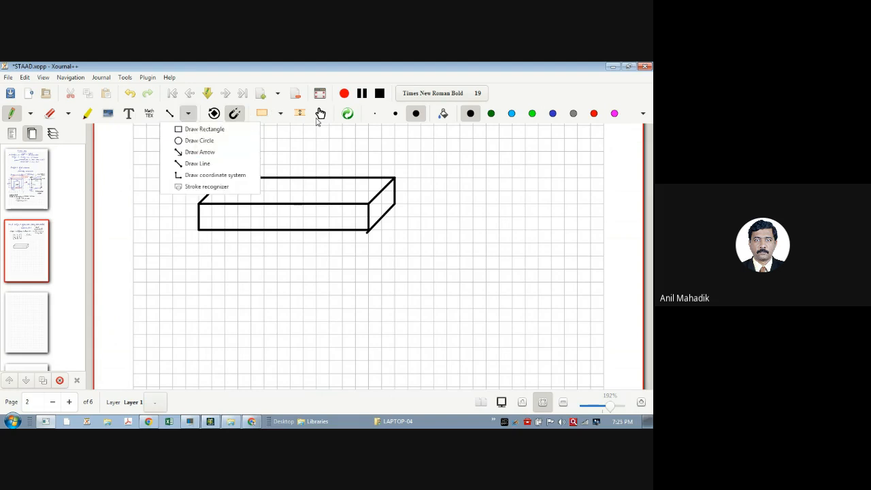
click(552, 115)
click(553, 115)
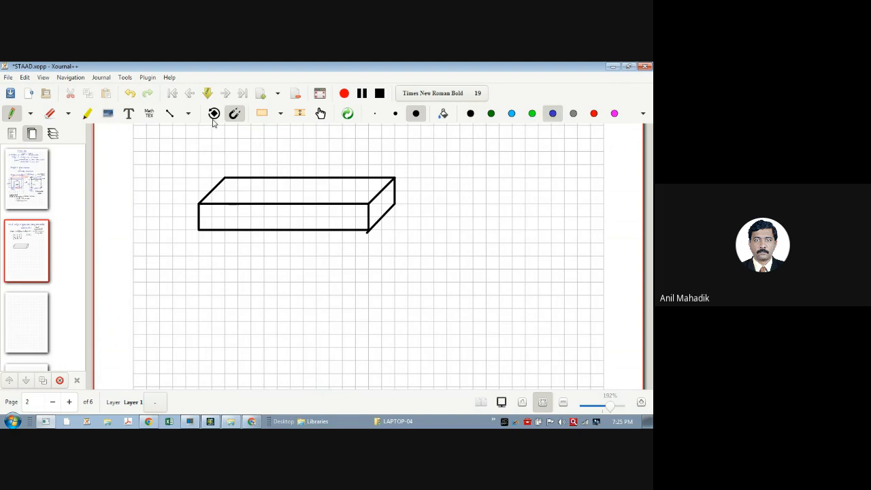
click(188, 114)
click(190, 132)
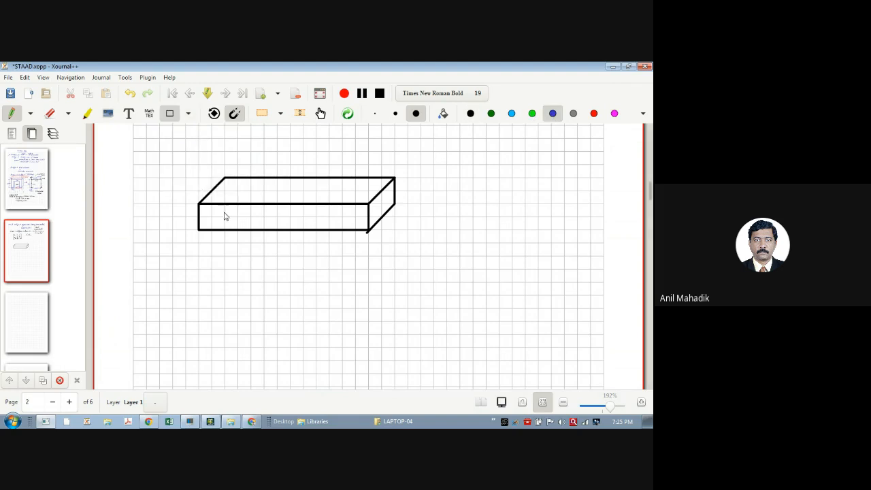
drag(198, 231, 225, 256)
drag(342, 230, 368, 256)
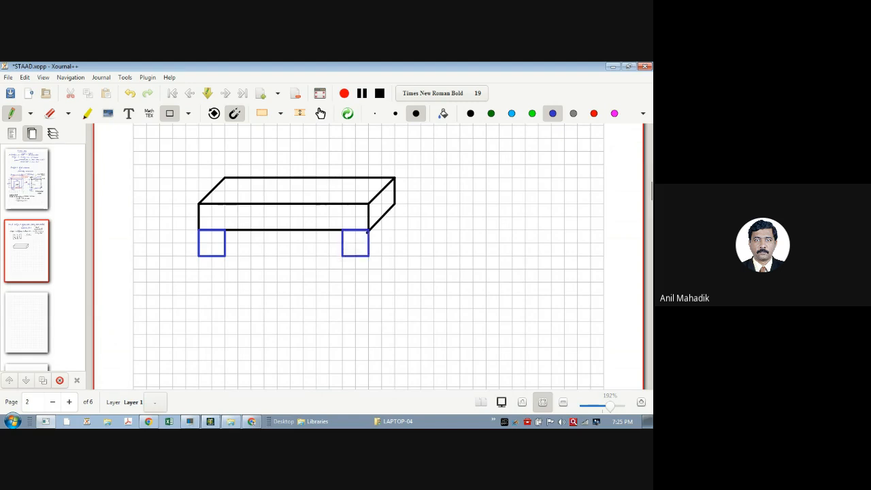
Sketch freehand depth lines for both supports and hatch their front faces in blue.
click(171, 114)
drag(239, 241, 248, 232)
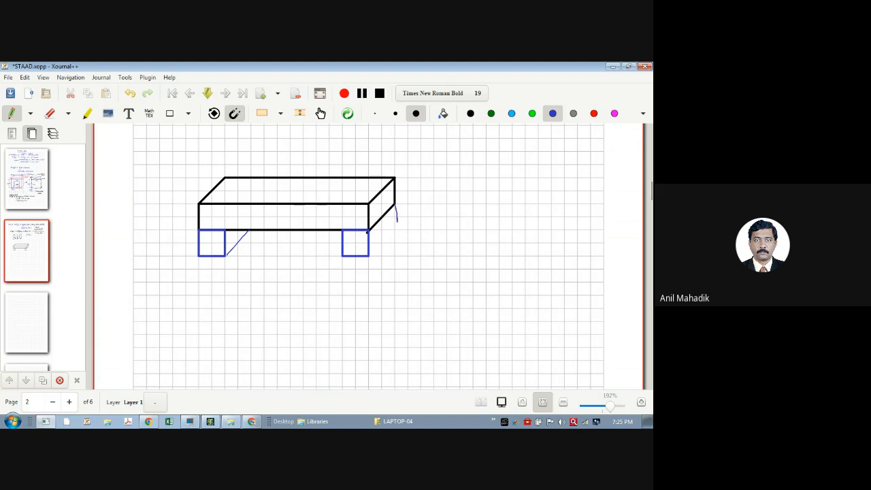
mouse_move(384, 243)
mouse_down()
mouse_move(370, 257)
mouse_move(349, 248)
mouse_up()
drag(360, 245, 354, 253)
drag(371, 249, 362, 255)
drag(207, 235, 202, 255)
mouse_move(215, 245)
mouse_down()
mouse_move(209, 254)
mouse_move(218, 254)
mouse_up()
Draw a blue 3D box for the wall on top of the beam using straight lines.
click(189, 114)
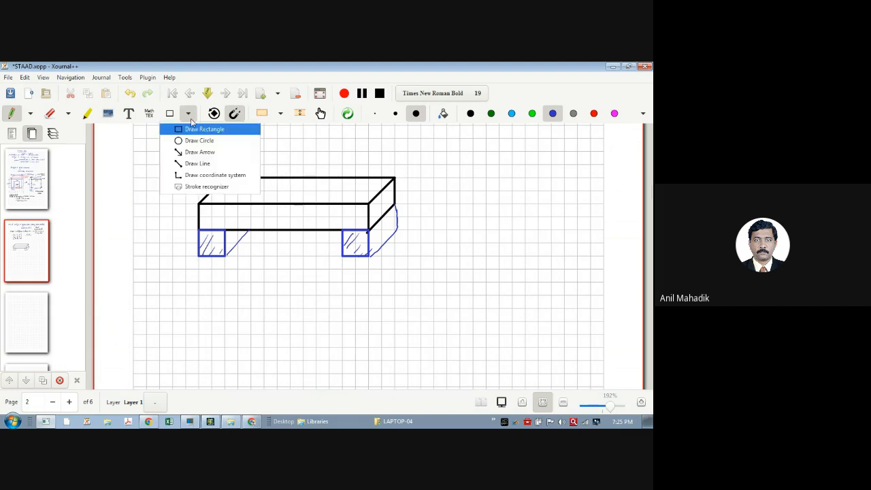
click(199, 163)
mouse_move(199, 203)
mouse_down()
mouse_move(199, 163)
mouse_move(368, 165)
mouse_up()
drag(368, 165, 368, 203)
drag(199, 164, 224, 138)
drag(224, 138, 369, 137)
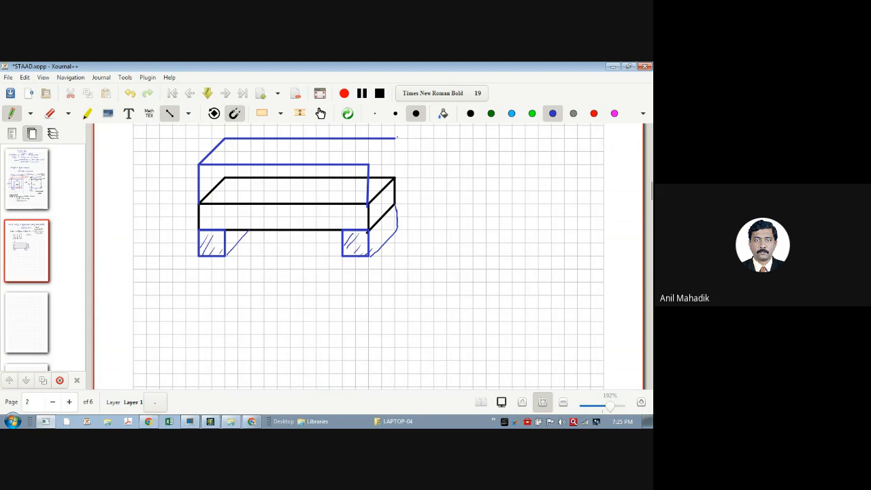
mouse_move(397, 138)
mouse_down()
mouse_move(369, 164)
mouse_move(394, 179)
mouse_up()
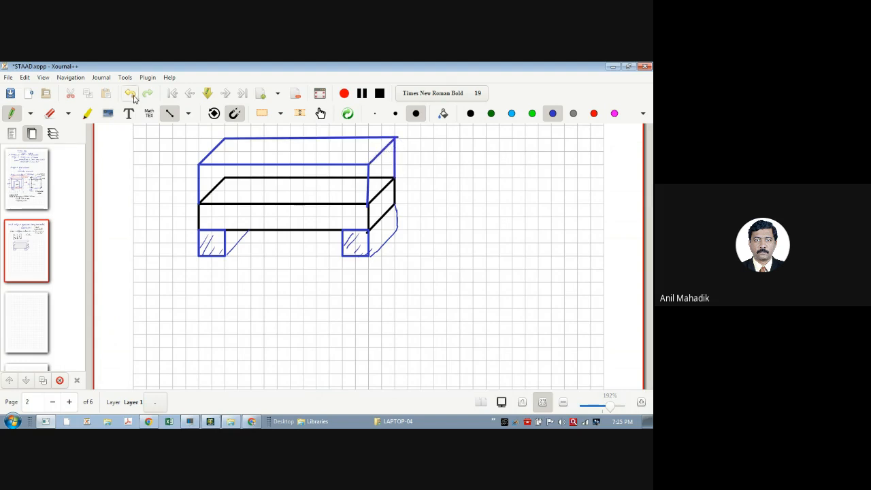
Add handwritten dimensions of 1m for the wall height and 0.3m for the beam width.
click(170, 113)
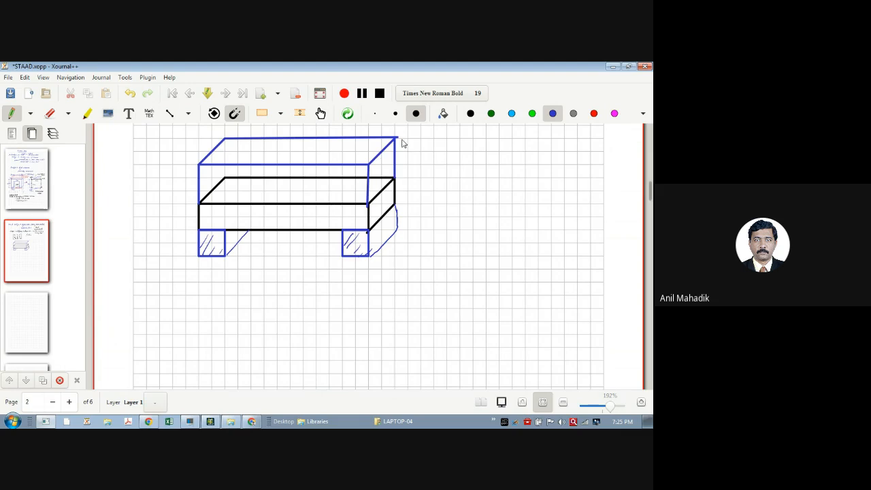
mouse_move(401, 138)
mouse_down()
mouse_move(416, 137)
mouse_move(409, 171)
mouse_move(434, 159)
mouse_up()
mouse_move(374, 261)
mouse_down()
mouse_move(373, 274)
mouse_move(401, 252)
mouse_up()
mouse_move(400, 249)
mouse_down()
mouse_move(392, 281)
mouse_move(420, 272)
mouse_up()
click(399, 278)
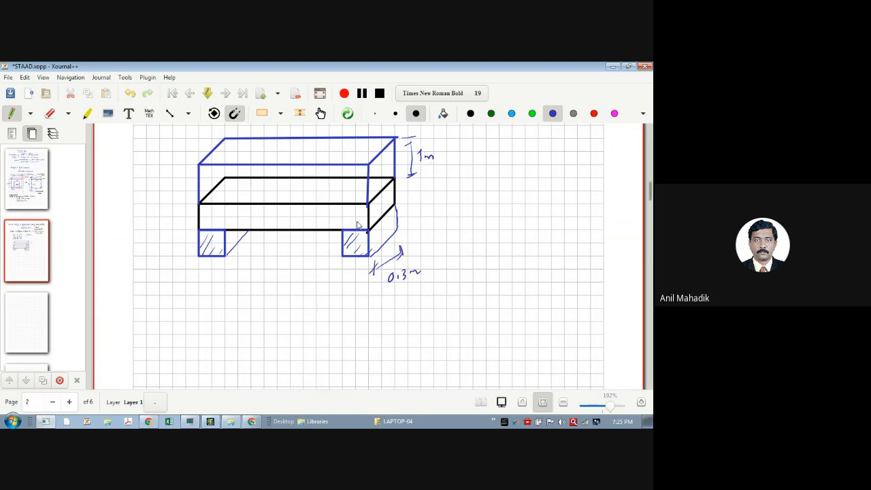
Draw a dimension line between the support centres below the beam and label it 4m.
mouse_move(210, 273)
mouse_down()
mouse_move(211, 291)
mouse_move(366, 275)
mouse_move(356, 284)
mouse_up()
drag(203, 293, 214, 275)
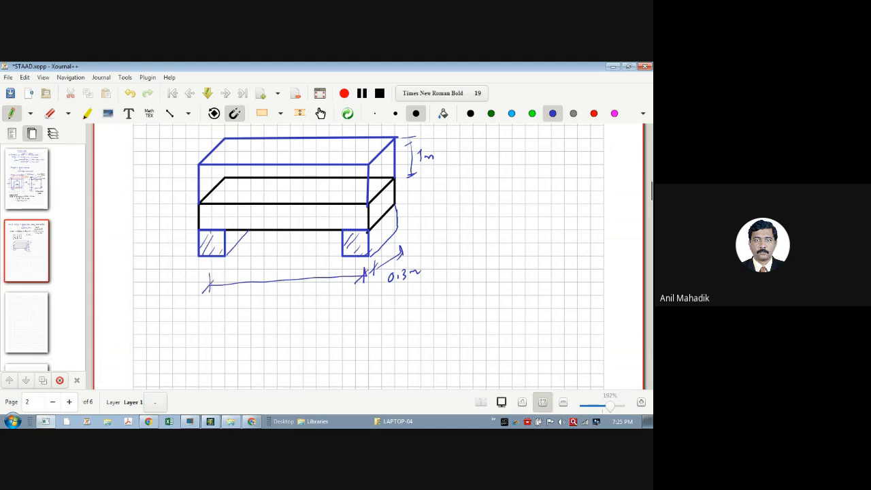
drag(211, 231, 214, 292)
drag(354, 234, 355, 286)
mouse_move(277, 286)
mouse_down()
mouse_move(277, 298)
mouse_move(296, 294)
mouse_up()
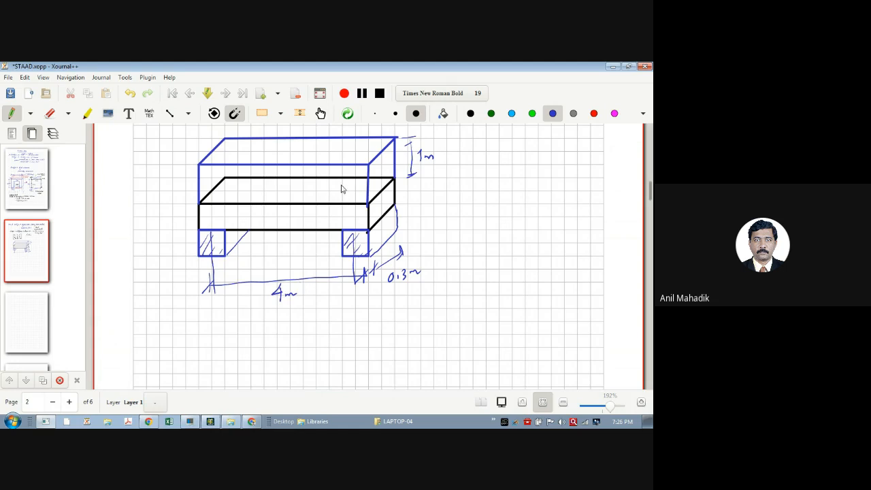
Dimension the beam depth as 0.2m and label the upper box "Brick wall" with a leader line.
drag(178, 208, 192, 206)
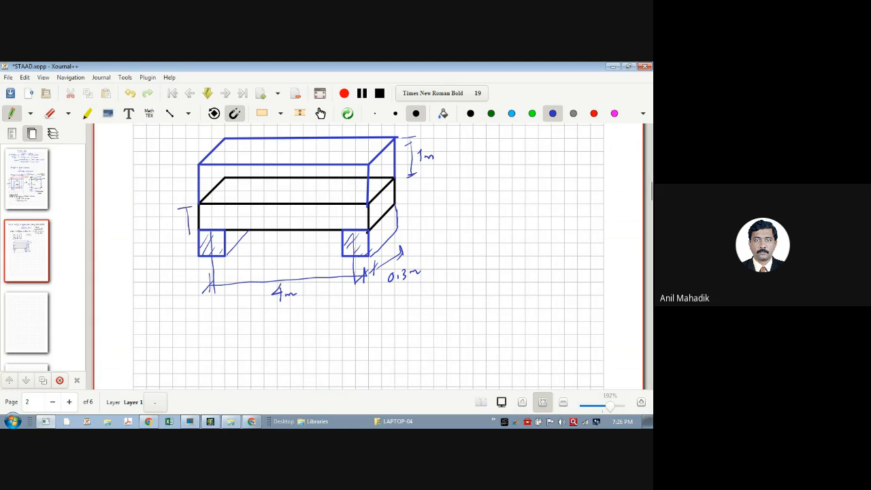
mouse_move(184, 236)
mouse_down()
mouse_move(195, 233)
mouse_move(162, 220)
mouse_move(173, 224)
mouse_up()
click(167, 226)
drag(206, 176, 176, 177)
mouse_move(130, 161)
mouse_down()
mouse_move(144, 170)
mouse_move(190, 145)
mouse_up()
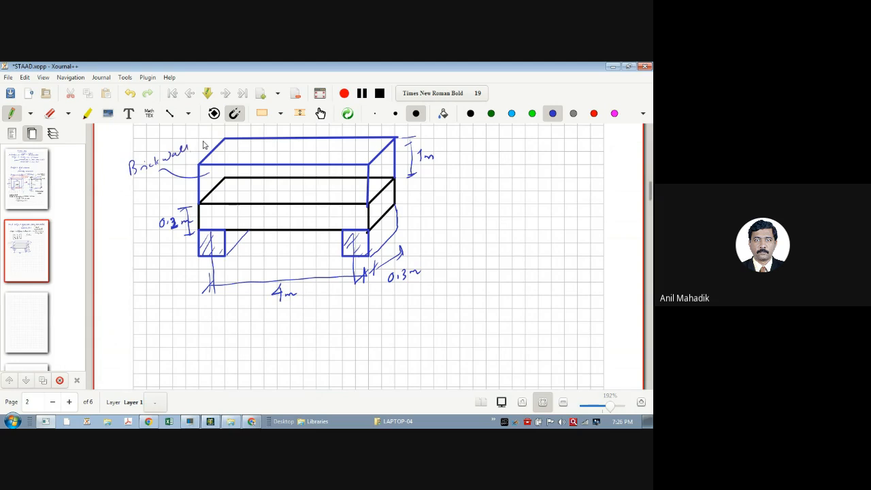
scroll(203, 144, down, 2)
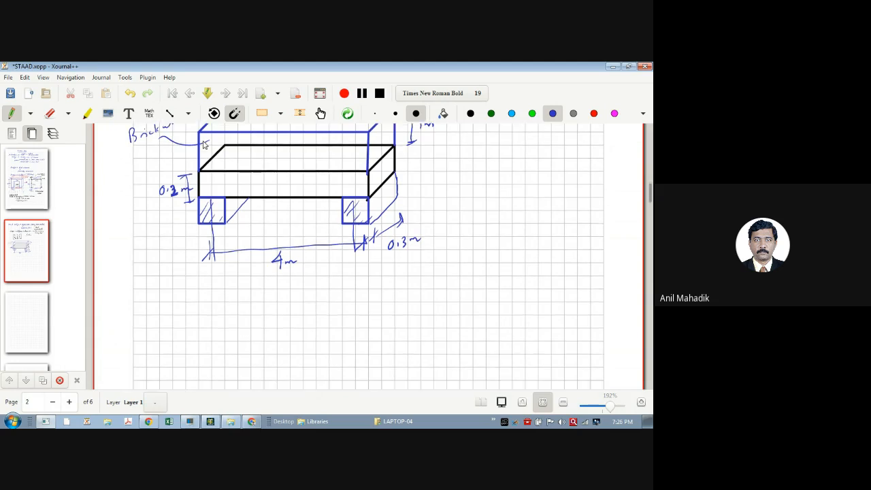
scroll(202, 144, up, 2)
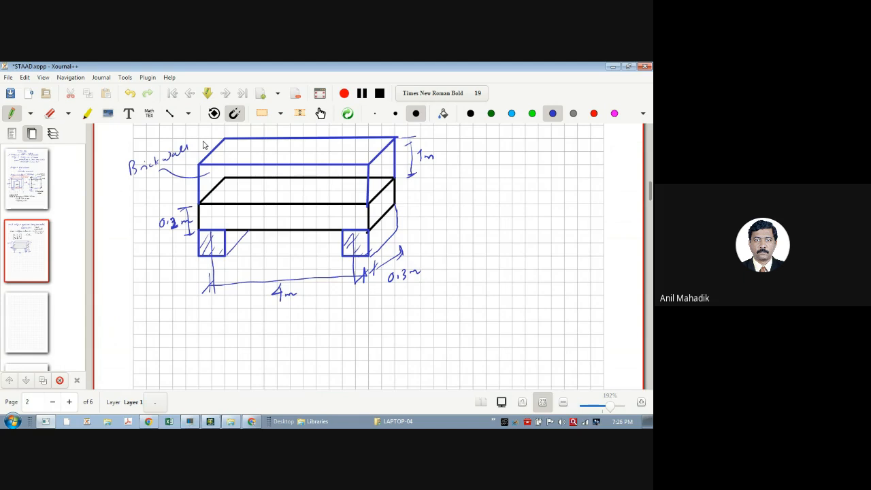
scroll(203, 144, down, 2)
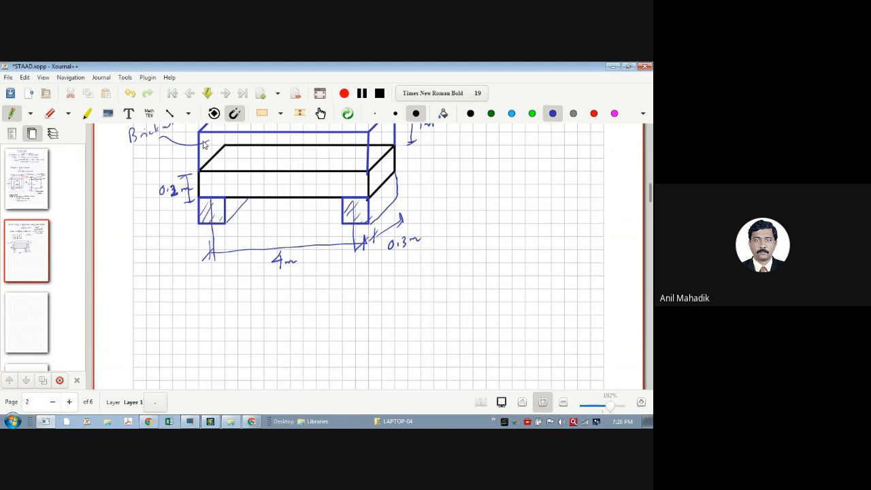
scroll(202, 144, up, 4)
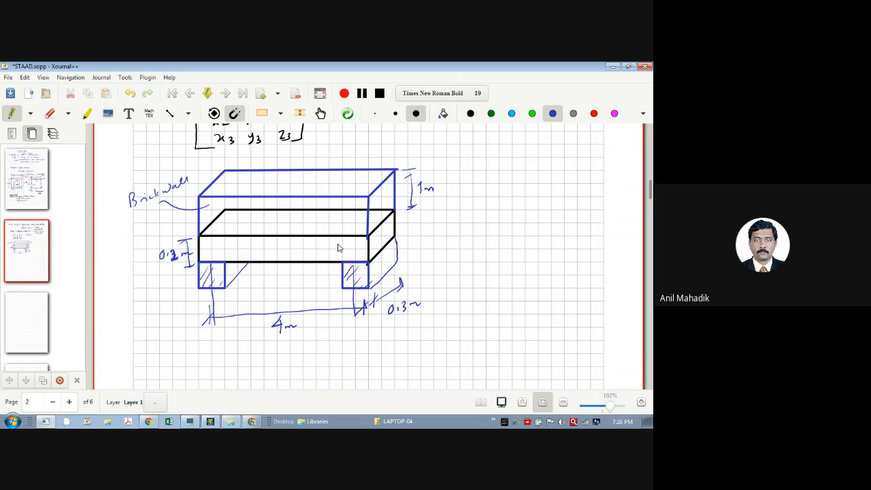
Project dashed centrelines down from both supports and draw a line model of the beam between two node dots.
scroll(339, 248, down, 4)
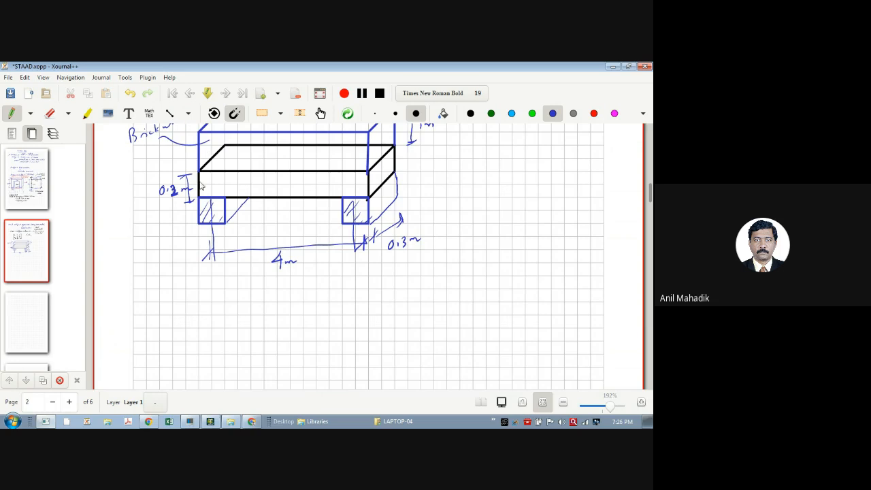
drag(212, 263, 212, 314)
drag(355, 263, 357, 330)
drag(213, 323, 213, 335)
drag(211, 300, 211, 311)
click(356, 303)
drag(212, 303, 307, 301)
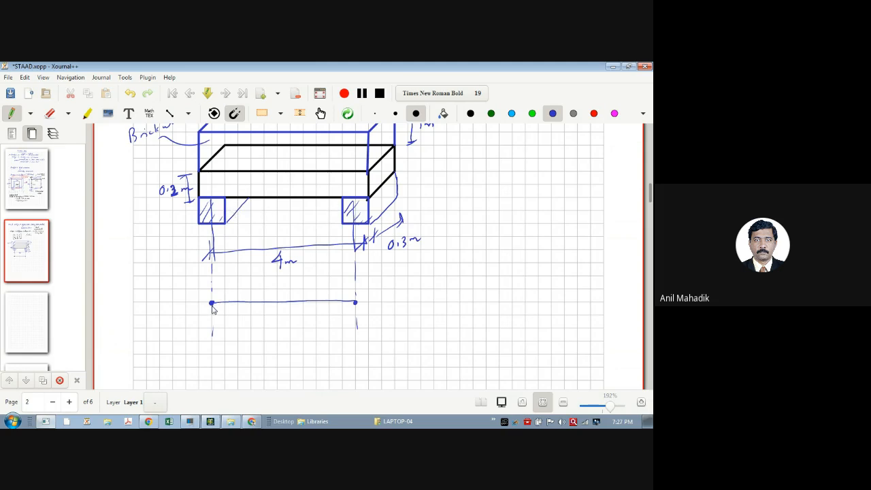
Add hatched triangular supports at both nodes and a uniformly distributed load with downward arrows along the beam line.
mouse_move(212, 304)
mouse_down()
mouse_move(205, 316)
mouse_move(222, 315)
mouse_move(205, 317)
mouse_move(211, 324)
mouse_up()
drag(220, 318, 217, 324)
drag(353, 317, 349, 322)
drag(359, 318, 361, 322)
mouse_move(215, 289)
mouse_down()
mouse_move(288, 286)
mouse_move(332, 299)
mouse_move(227, 300)
mouse_up()
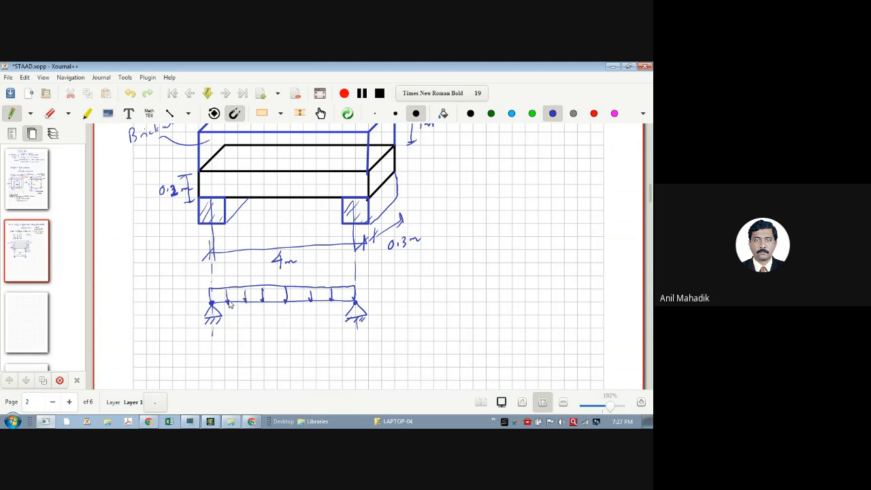
Dimension the idealised beam's span as 4m and draw a leader arrow to the distributed load.
mouse_move(212, 338)
mouse_down()
mouse_move(212, 353)
mouse_move(357, 345)
mouse_move(360, 337)
mouse_up()
drag(205, 352, 216, 343)
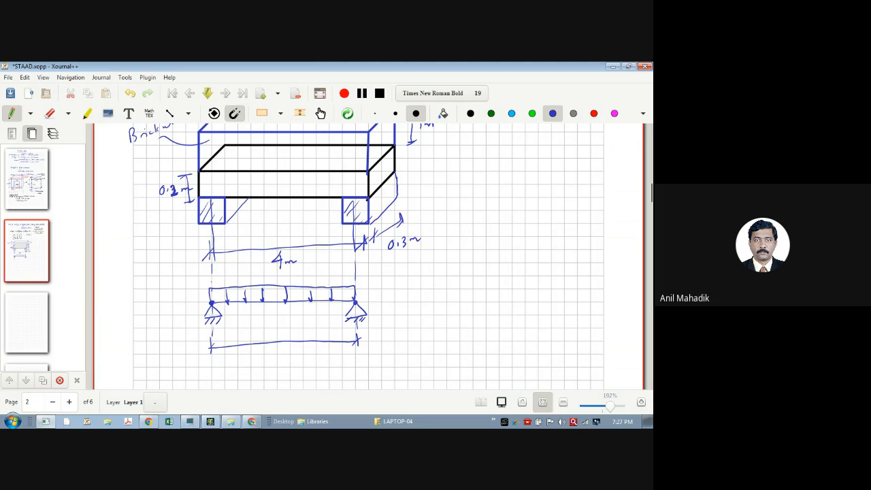
drag(286, 350, 303, 355)
drag(357, 294, 395, 275)
Handwrite the load calculation "Brick wall DL = 0.3 × 1m × 20 kN/m3 = 6 kN/m" beside the beam sketch.
drag(471, 207, 522, 211)
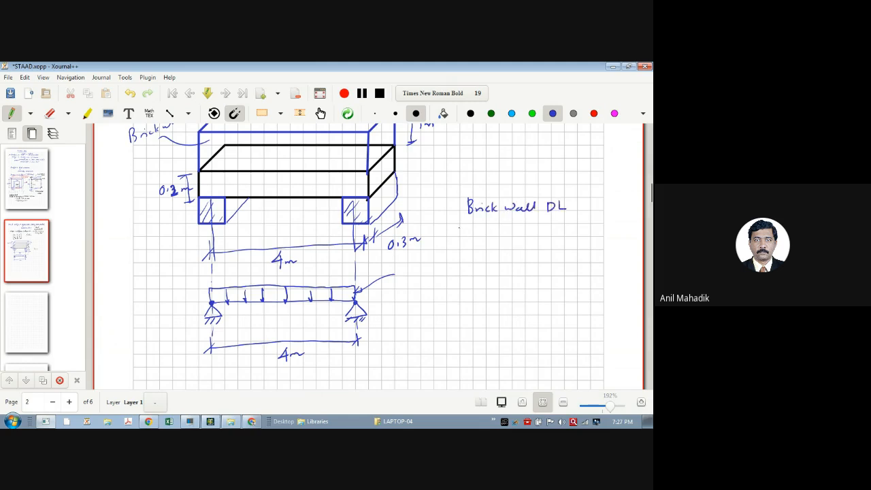
drag(459, 229, 467, 229)
drag(459, 233, 506, 235)
click(485, 235)
drag(506, 228, 499, 236)
drag(513, 227, 539, 236)
drag(539, 229, 531, 236)
mouse_move(542, 229)
mouse_down()
mouse_move(555, 230)
mouse_move(545, 251)
mouse_move(553, 250)
mouse_up()
mouse_move(564, 240)
mouse_down()
mouse_move(561, 251)
mouse_move(573, 249)
mouse_move(576, 228)
mouse_move(597, 236)
mouse_up()
drag(601, 229, 603, 236)
drag(604, 235, 628, 235)
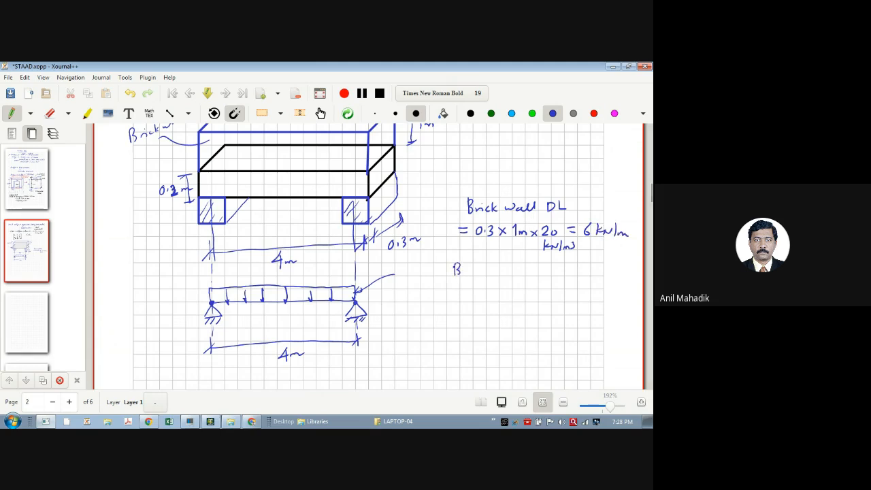
Handwrite "Beam DL = 0.3×0.2×25 = 1.5 kN/m" below the brick wall calculation.
drag(465, 271, 498, 277)
mouse_move(507, 266)
mouse_down()
mouse_move(515, 275)
mouse_move(494, 288)
mouse_move(517, 296)
mouse_up()
mouse_move(516, 289)
mouse_down()
mouse_move(510, 296)
mouse_move(550, 295)
mouse_up()
mouse_move(550, 286)
mouse_down()
mouse_move(543, 295)
mouse_move(570, 285)
mouse_up()
drag(577, 287, 584, 290)
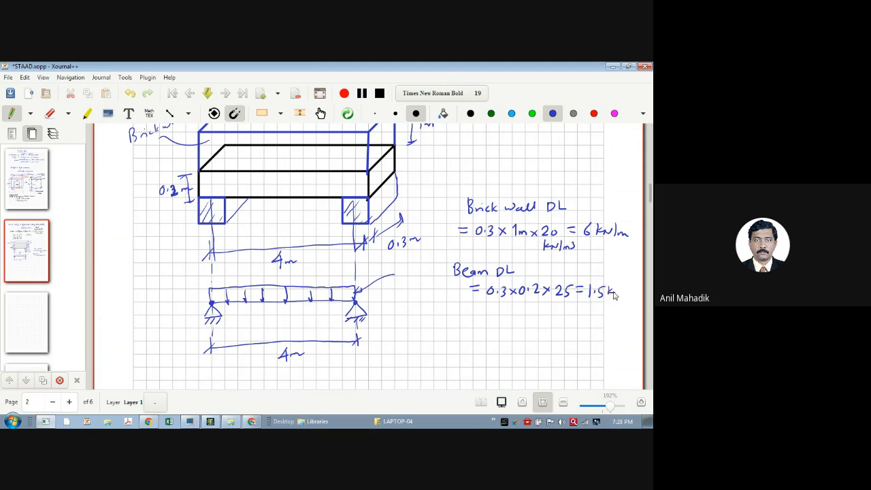
mouse_move(623, 297)
mouse_down()
mouse_move(628, 289)
mouse_move(633, 296)
mouse_up()
Label the distributed load's leader arrow "7.5 kN/m".
mouse_move(385, 281)
mouse_down()
mouse_move(394, 280)
mouse_move(388, 292)
mouse_move(401, 292)
mouse_up()
mouse_move(410, 280)
mouse_down()
mouse_move(410, 292)
mouse_move(428, 283)
mouse_move(430, 293)
mouse_up()
drag(431, 292, 439, 289)
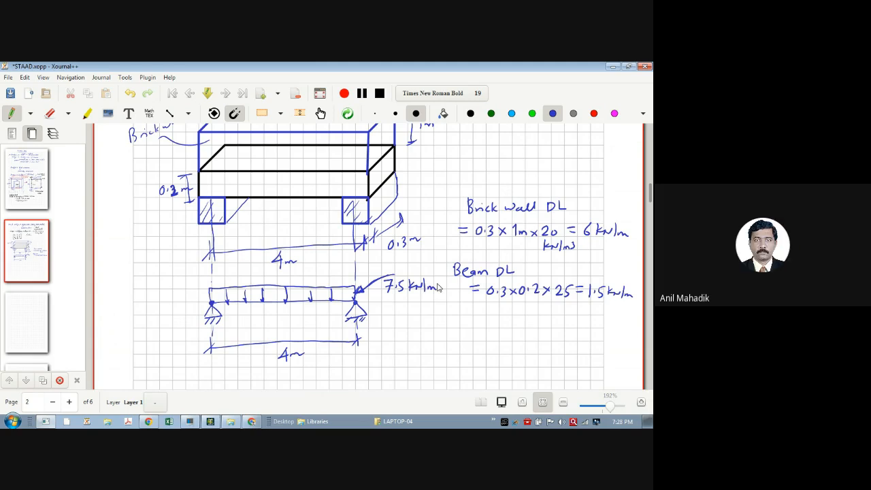
Draw black upward reaction arrows below both supports of the idealised beam.
scroll(438, 288, down, 3)
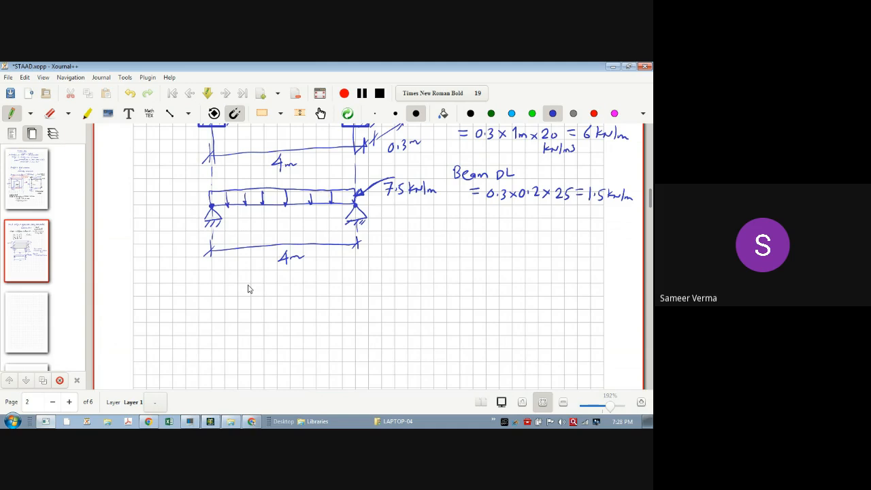
click(471, 113)
mouse_move(213, 233)
mouse_down()
mouse_move(213, 281)
mouse_move(209, 245)
mouse_up()
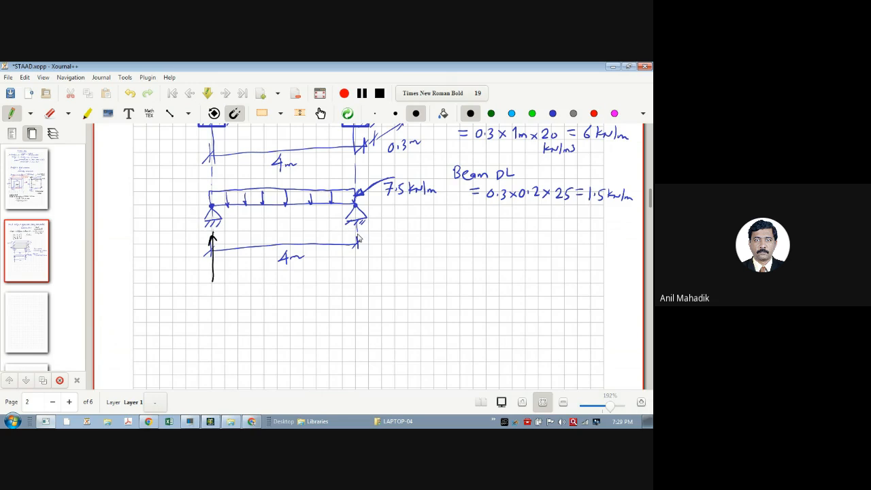
mouse_move(356, 230)
mouse_down()
mouse_move(356, 281)
mouse_move(357, 232)
mouse_move(362, 241)
mouse_up()
Write "≈ 8 kN/m" in black below the 7.5 kN/m load label.
drag(382, 198, 386, 198)
mouse_move(382, 203)
mouse_down()
mouse_move(395, 210)
mouse_move(398, 201)
mouse_up()
drag(406, 200, 411, 209)
drag(413, 209, 436, 205)
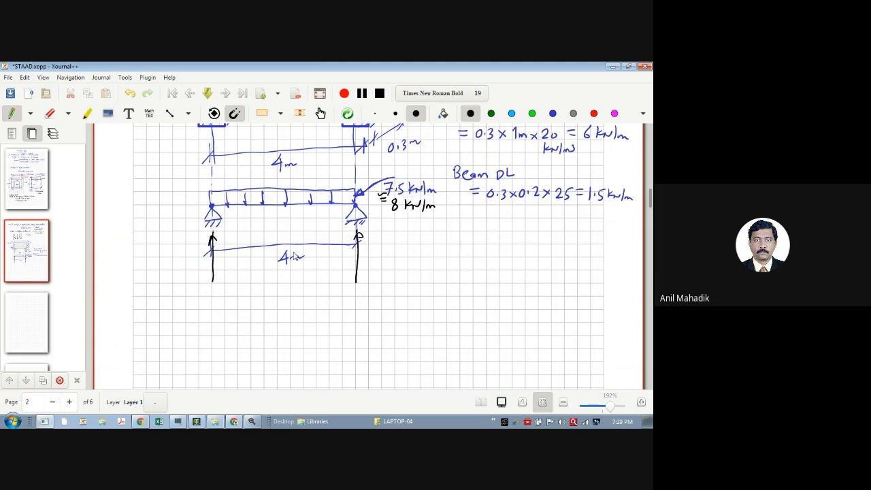
Label the reaction arrows below both beam supports "16 kN" in black handwriting.
mouse_move(210, 286)
mouse_down()
mouse_move(210, 299)
mouse_move(238, 288)
mouse_up()
drag(352, 284, 358, 293)
mouse_move(369, 284)
mouse_down()
mouse_move(368, 295)
mouse_move(386, 285)
mouse_up()
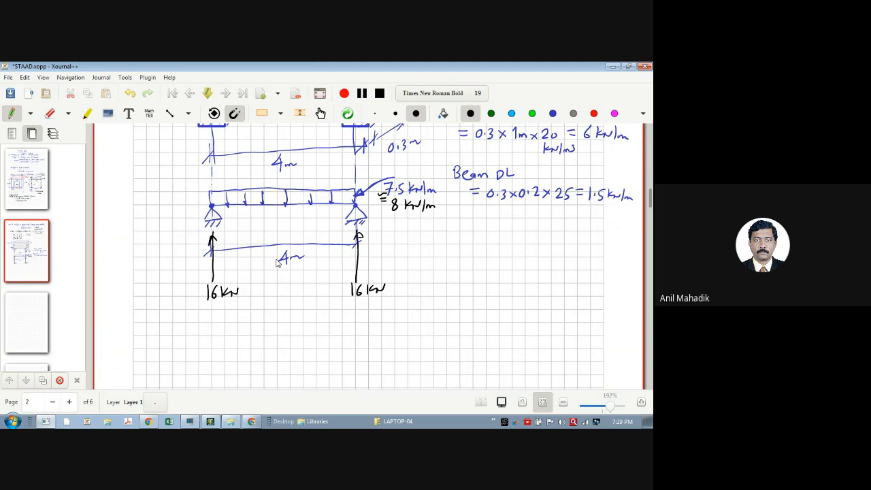
Sketch the bending moment diagram below the reactions, with a blue baseline, end points and a red sagging curve marked at midspan.
scroll(277, 263, down, 2)
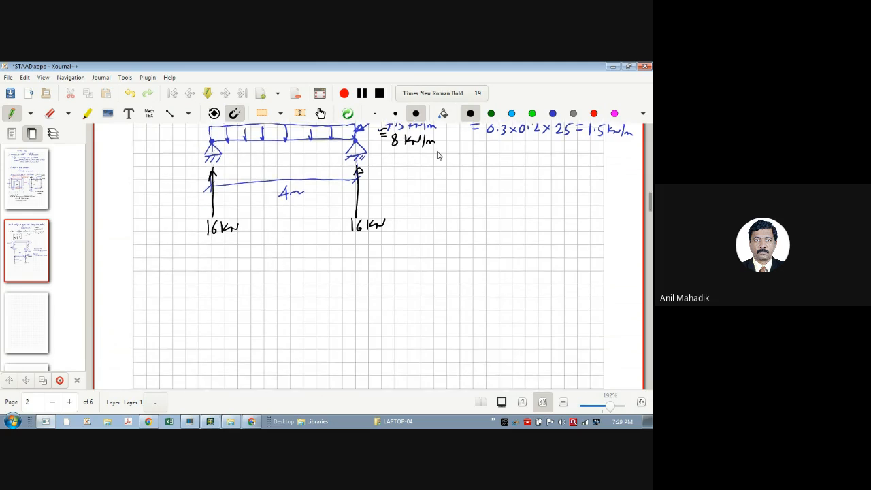
click(552, 113)
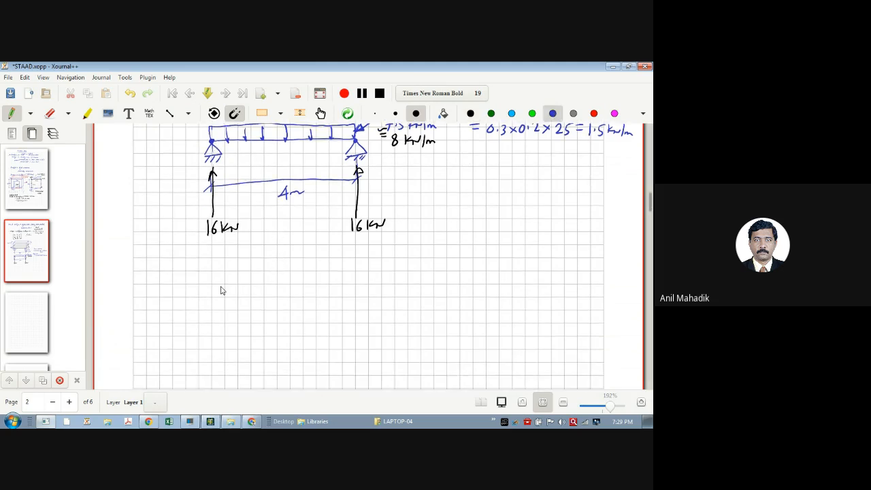
drag(212, 285, 279, 282)
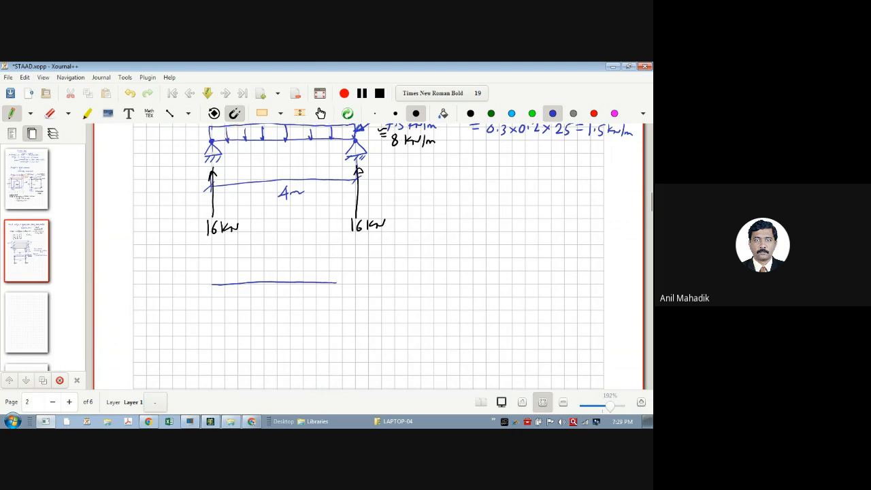
click(212, 286)
click(594, 113)
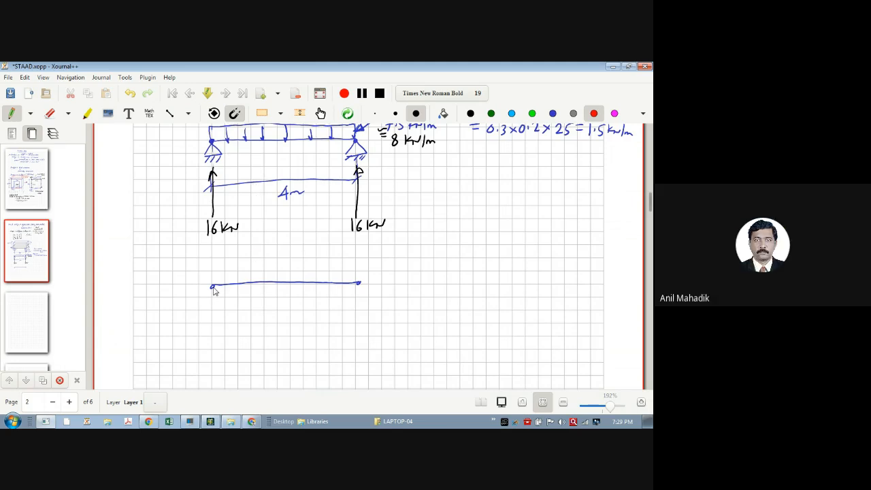
mouse_move(213, 288)
mouse_down()
mouse_move(229, 300)
mouse_move(310, 308)
mouse_move(359, 283)
mouse_up()
drag(285, 308, 285, 311)
Handwrite "M = wL²/8 = 8×4²/8 = 16 kNm" in red beside the beam sketch.
scroll(292, 279, up, 2)
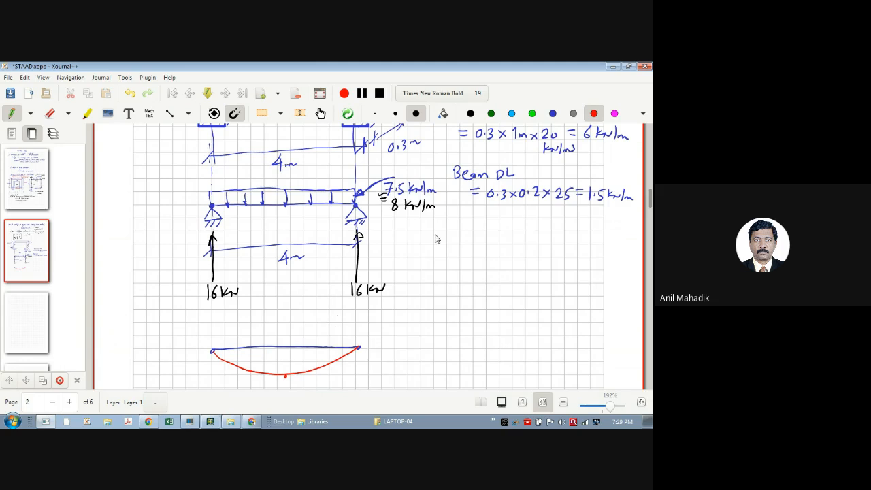
drag(430, 299, 453, 293)
mouse_move(444, 298)
mouse_down()
mouse_move(486, 291)
mouse_move(484, 306)
mouse_move(472, 309)
mouse_move(519, 293)
mouse_move(522, 300)
mouse_up()
drag(532, 291, 552, 296)
mouse_move(550, 290)
mouse_down()
mouse_move(550, 301)
mouse_move(563, 297)
mouse_move(565, 305)
mouse_up()
mouse_move(555, 312)
mouse_down()
mouse_move(550, 317)
mouse_move(555, 312)
mouse_up()
drag(576, 302, 584, 307)
mouse_move(589, 297)
mouse_down()
mouse_move(588, 306)
mouse_move(620, 308)
mouse_up()
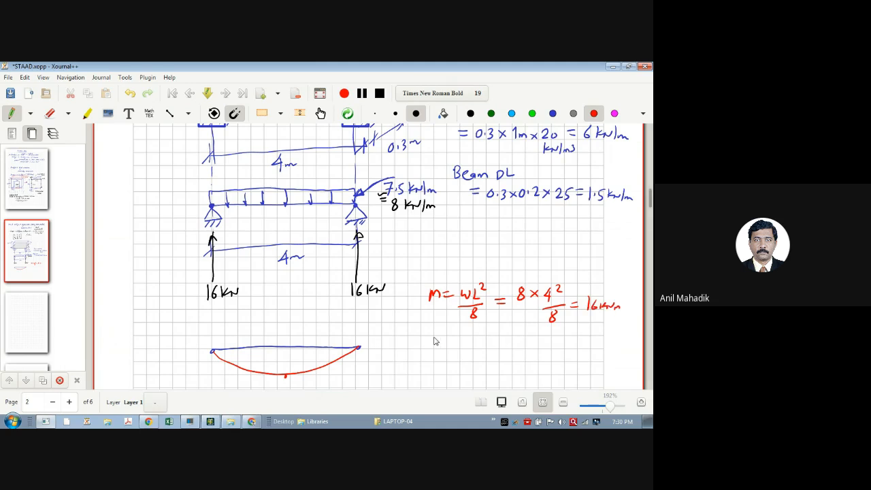
Handwrite the shear force calculation "V = wL/2 = 16 kN" in red below the moment calculation.
drag(435, 338, 444, 339)
drag(451, 340, 456, 340)
drag(450, 344, 486, 349)
drag(469, 355, 484, 360)
drag(490, 348, 522, 355)
drag(530, 344, 531, 350)
mouse_move(537, 344)
mouse_down()
mouse_move(536, 355)
mouse_move(556, 346)
mouse_up()
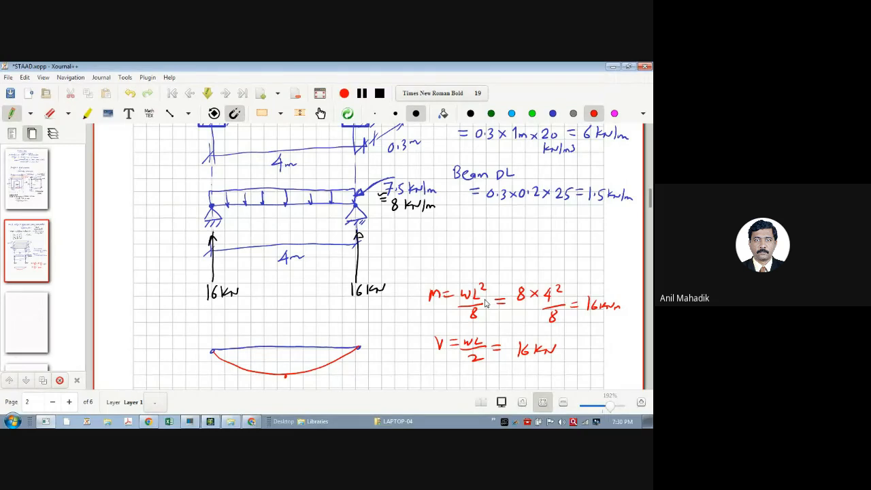
Review the notes on the real and mathematical frame models, the model components, the stiffness matrix and the worked beam example.
scroll(435, 316, up, 10)
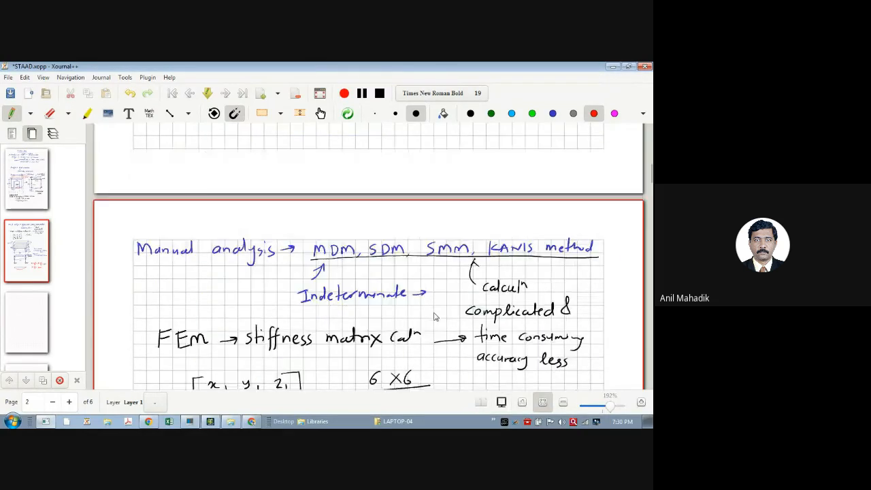
scroll(436, 316, down, 6)
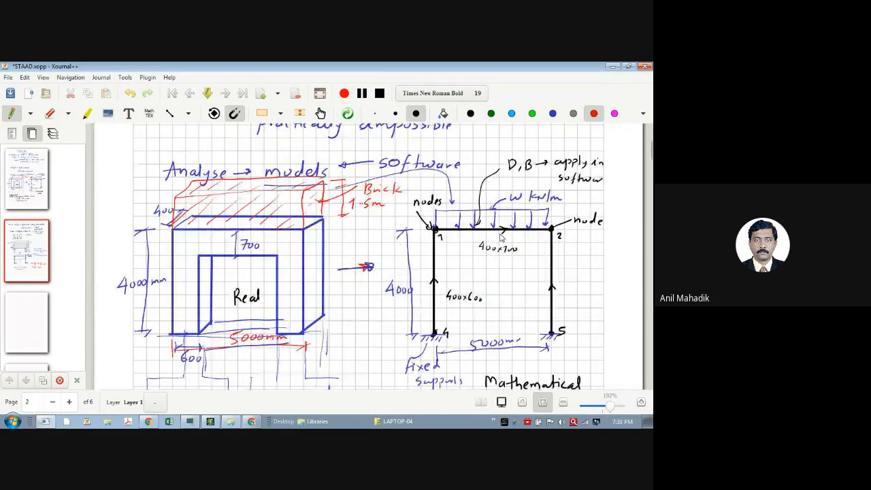
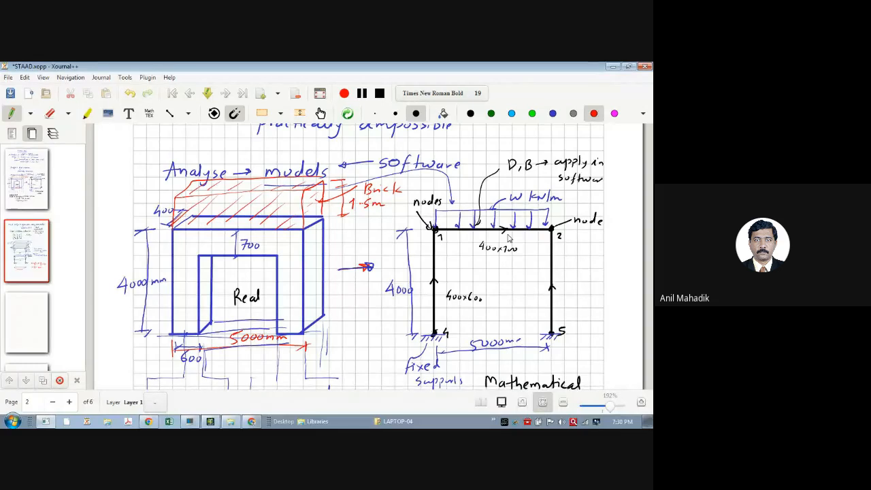
scroll(509, 238, down, 3)
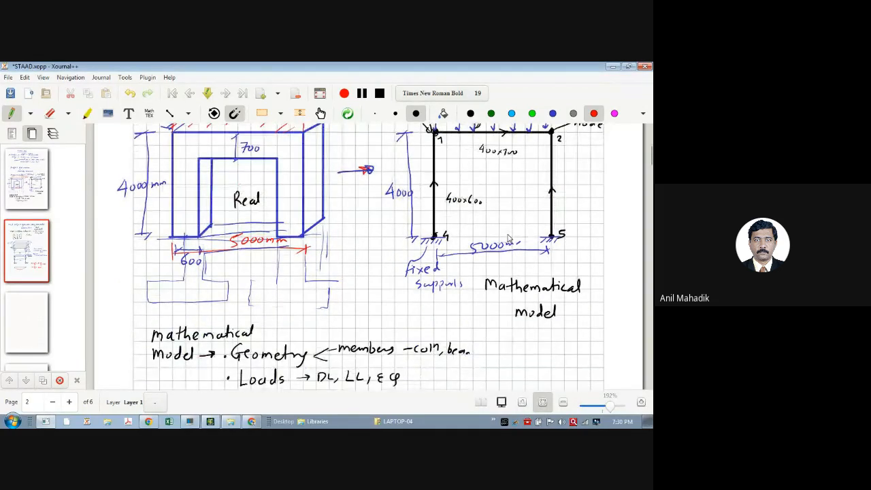
scroll(508, 238, down, 12)
scroll(508, 238, up, 4)
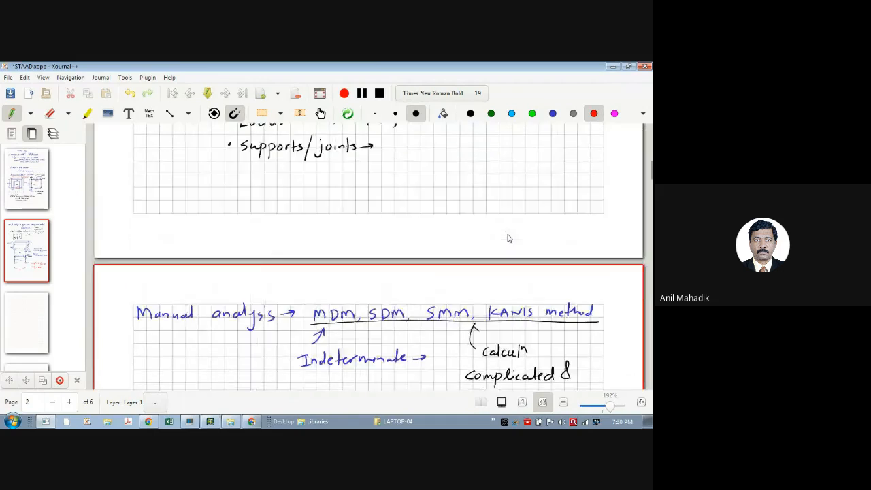
scroll(509, 238, up, 10)
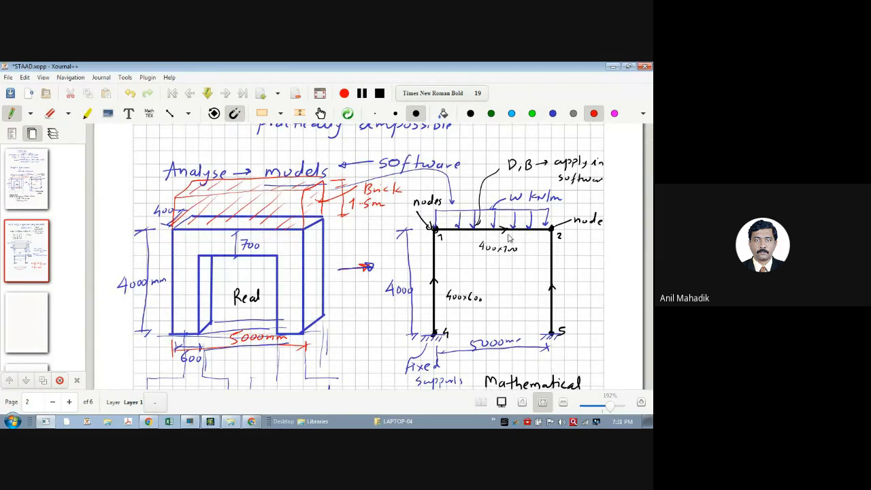
scroll(508, 238, down, 8)
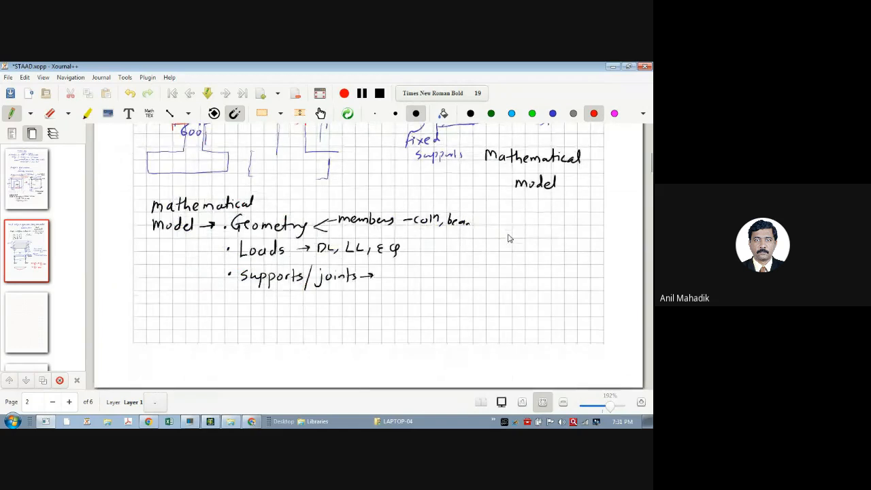
scroll(508, 238, down, 4)
scroll(509, 238, down, 4)
scroll(509, 237, down, 12)
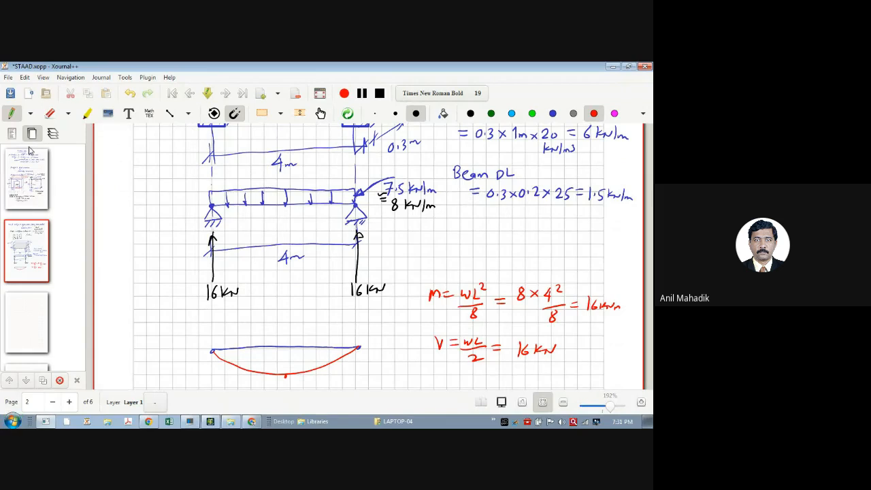
scroll(195, 196, up, 7)
scroll(196, 197, down, 4)
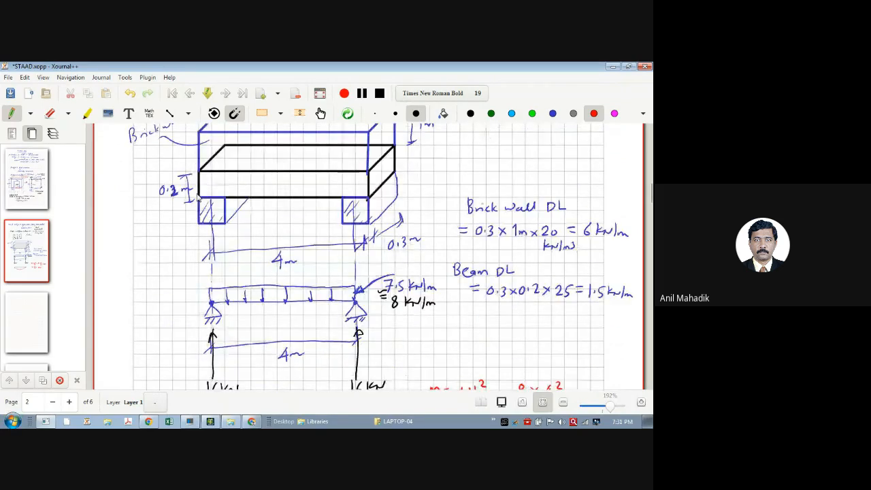
scroll(258, 268, up, 1)
scroll(258, 268, up, 10)
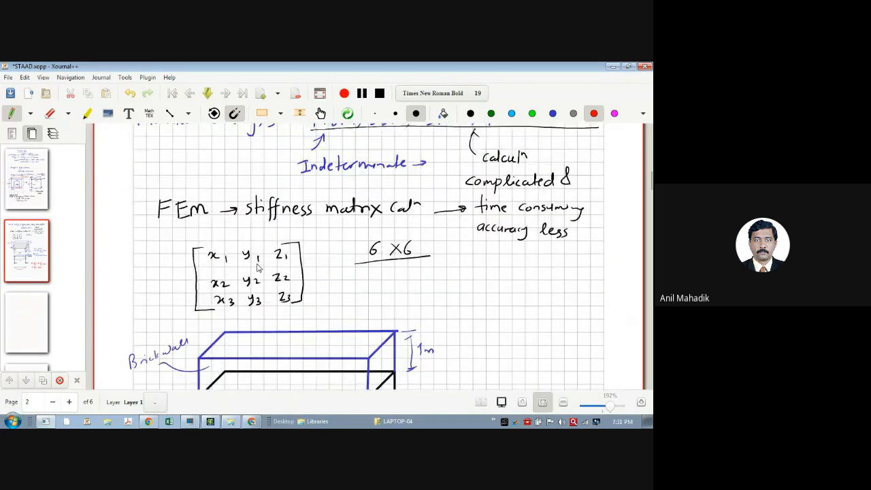
scroll(217, 279, down, 5)
scroll(217, 279, down, 20)
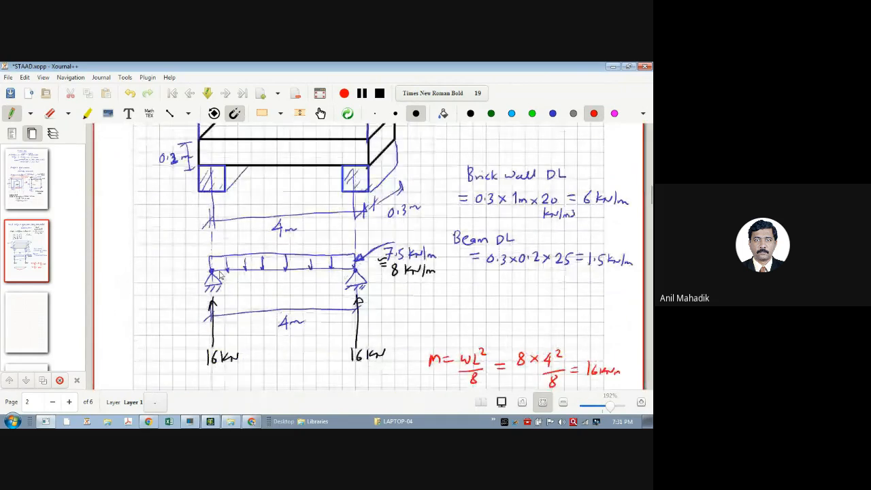
Switch to the STAAD.Pro V8i start page.
mouse_move(211, 421)
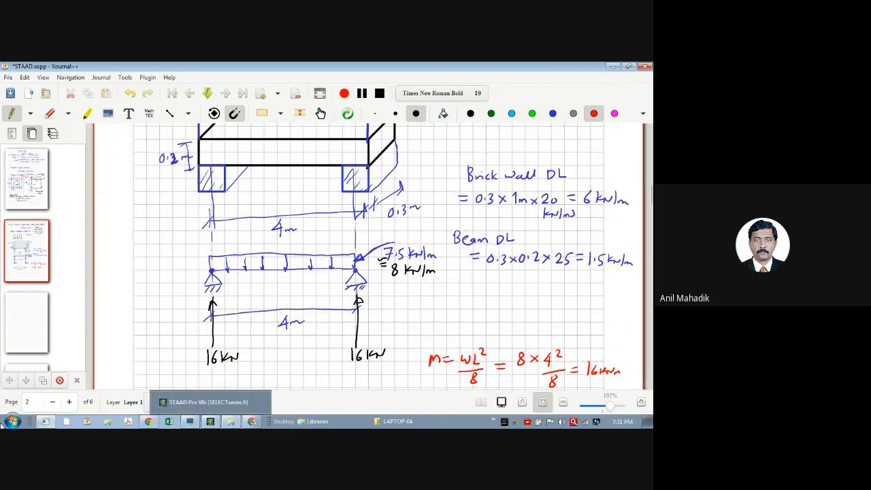
click(11, 421)
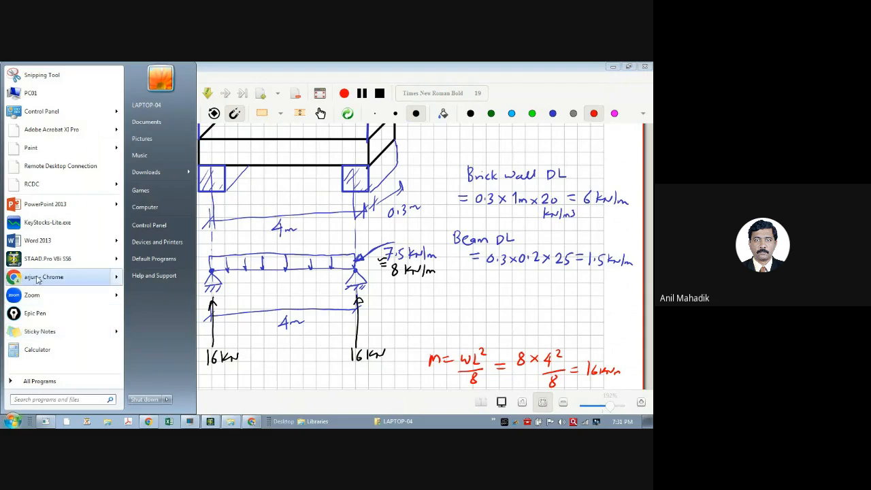
mouse_move(38, 263)
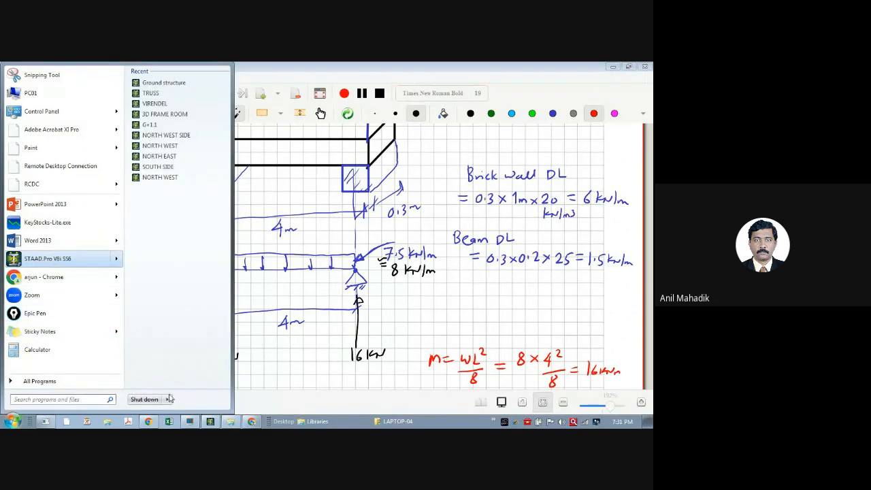
click(210, 421)
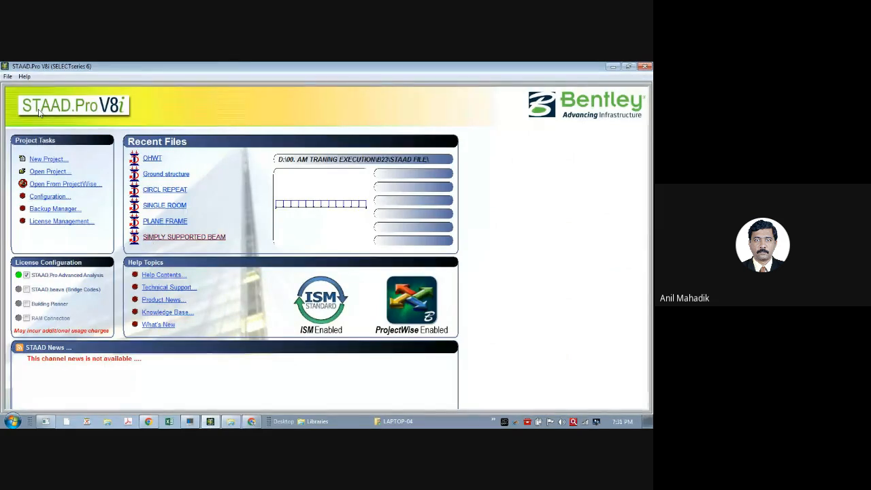
Configure the program's base unit as Metric, then apply and accept the configuration.
click(8, 77)
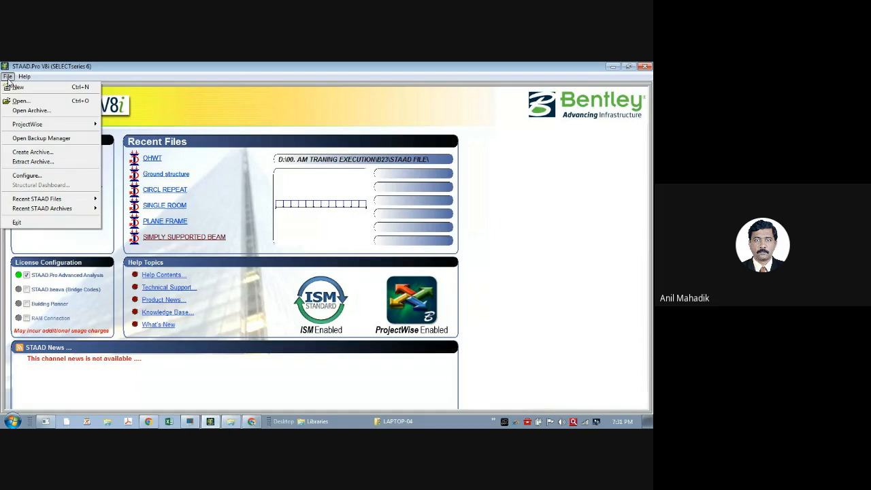
click(29, 177)
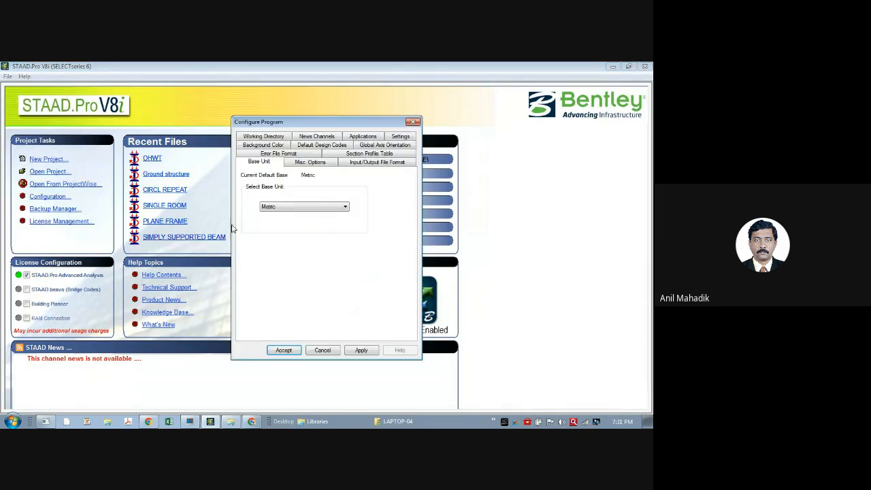
click(307, 210)
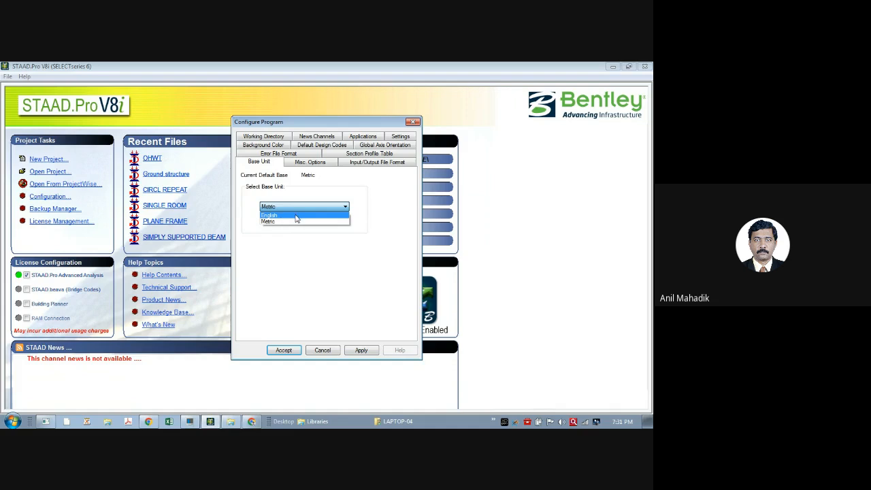
click(291, 223)
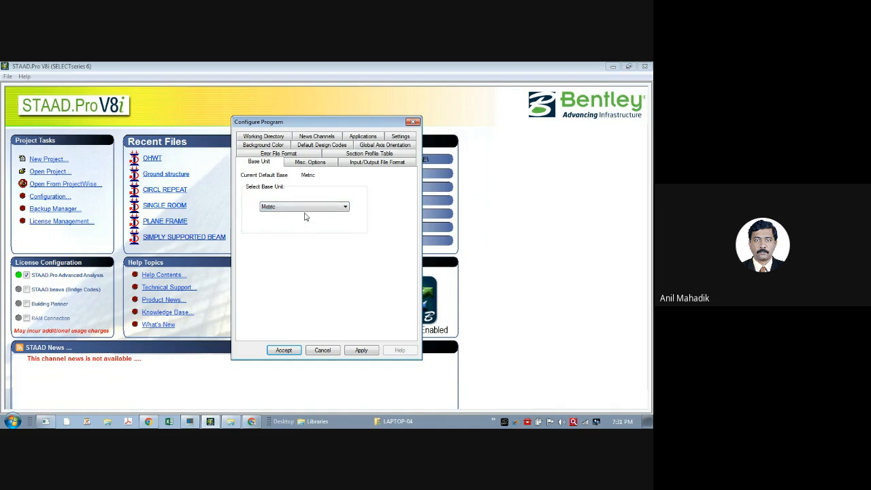
click(363, 351)
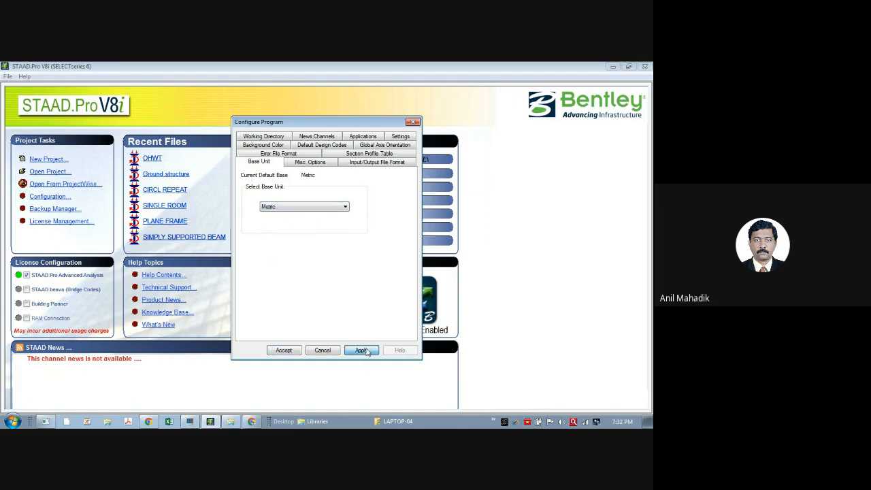
click(284, 351)
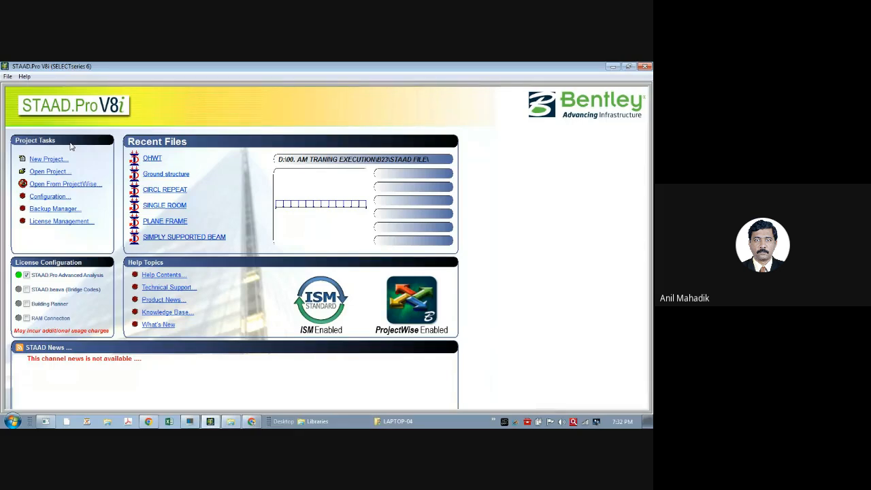
Start a new model and choose Plane as its structure type.
click(8, 77)
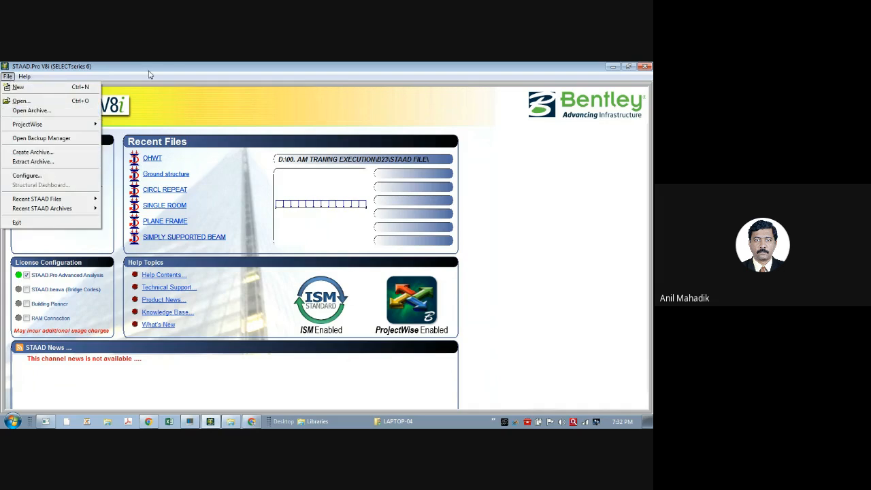
click(170, 67)
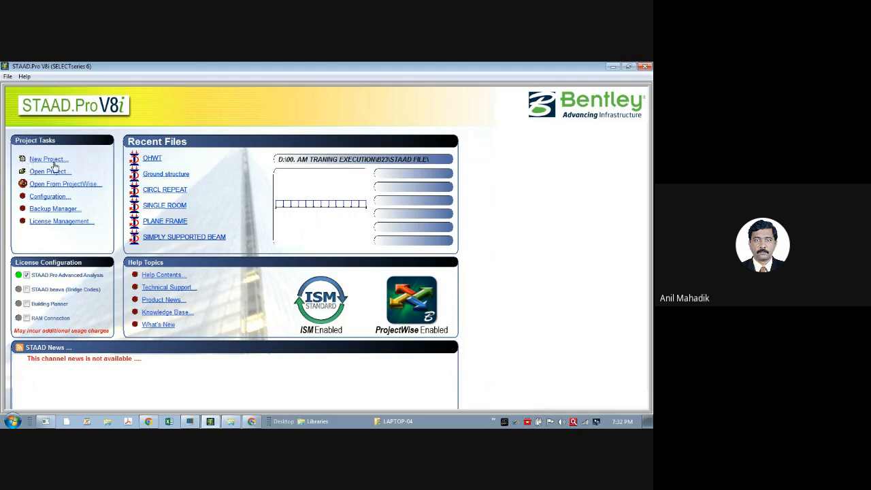
click(9, 77)
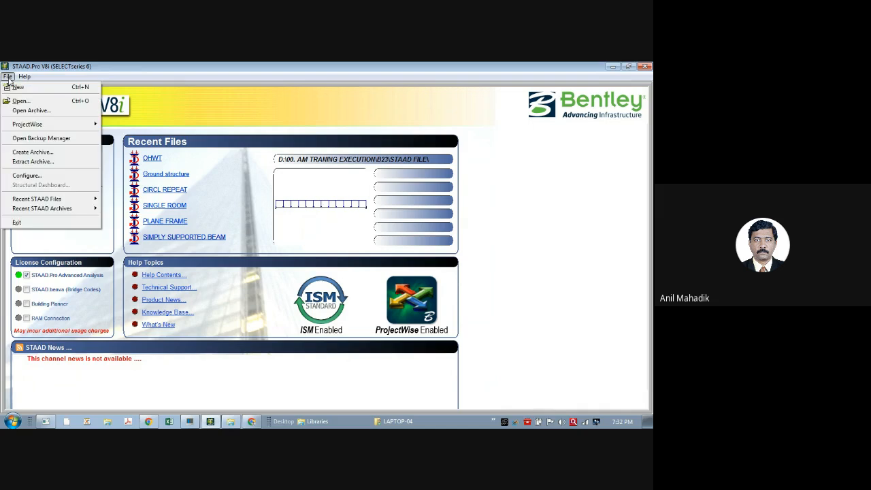
click(13, 87)
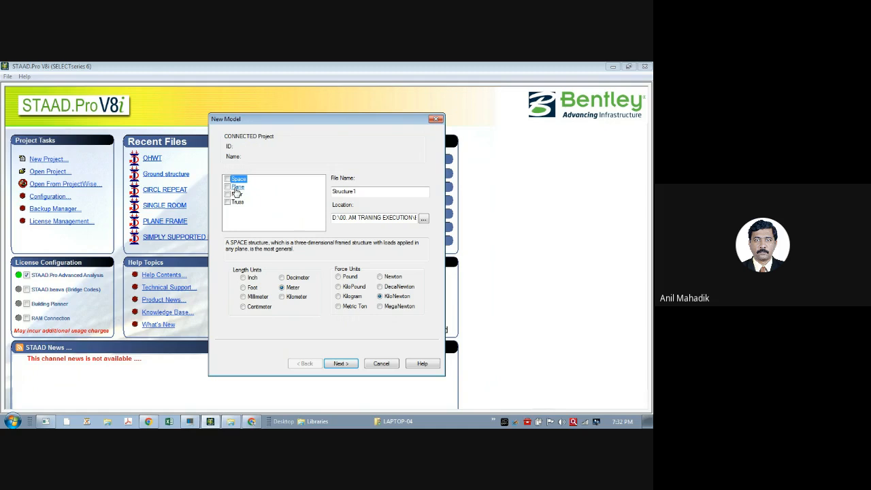
click(238, 188)
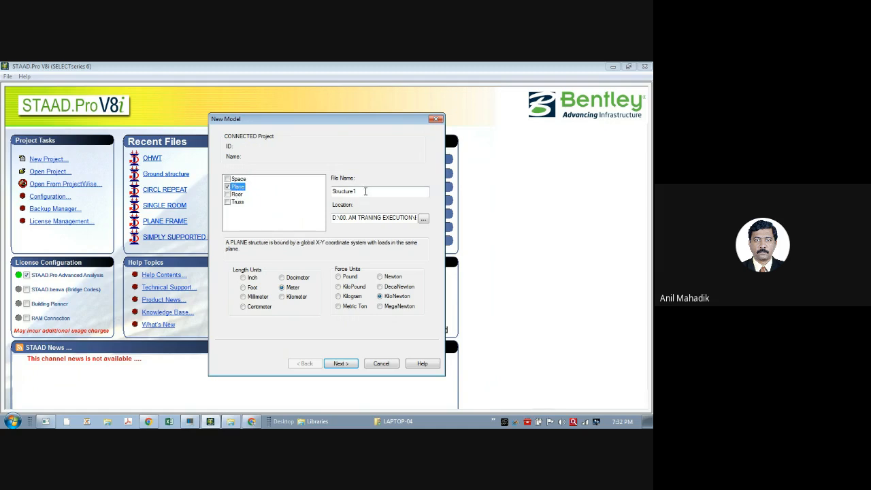
click(213, 423)
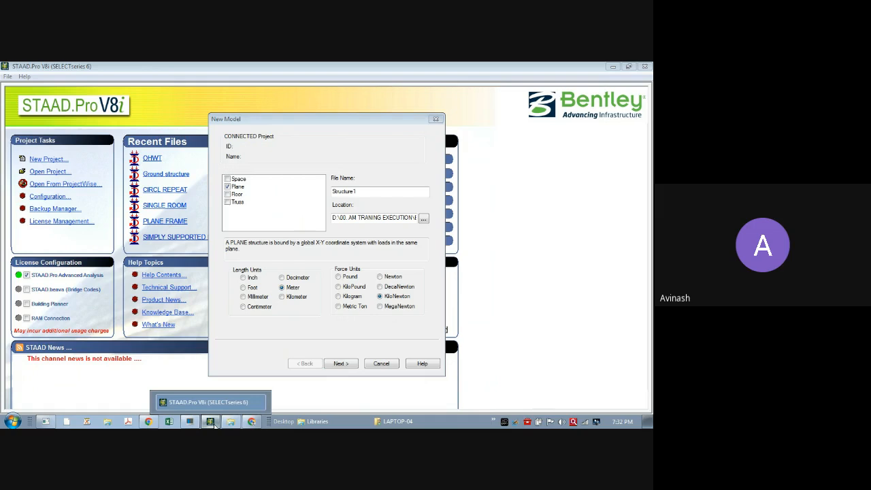
Keep Plane as the structure type and name the new model file simply supp beam.
click(213, 402)
click(238, 188)
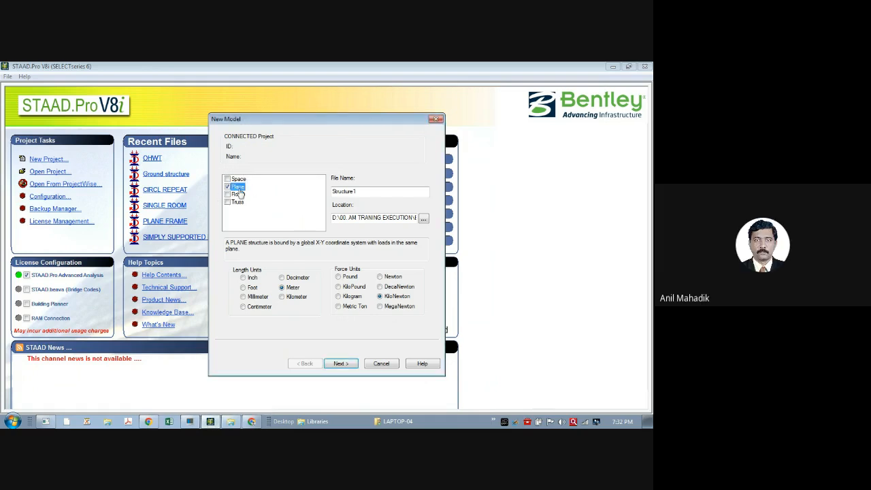
key(Tab)
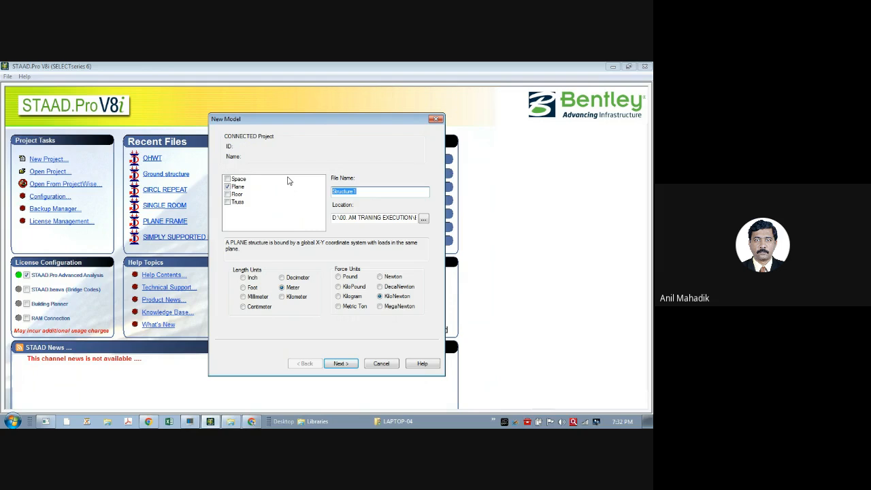
text(simply supp beam)
Set the model's location to the B25 folder and finish creating it with the Add Beam option.
click(424, 218)
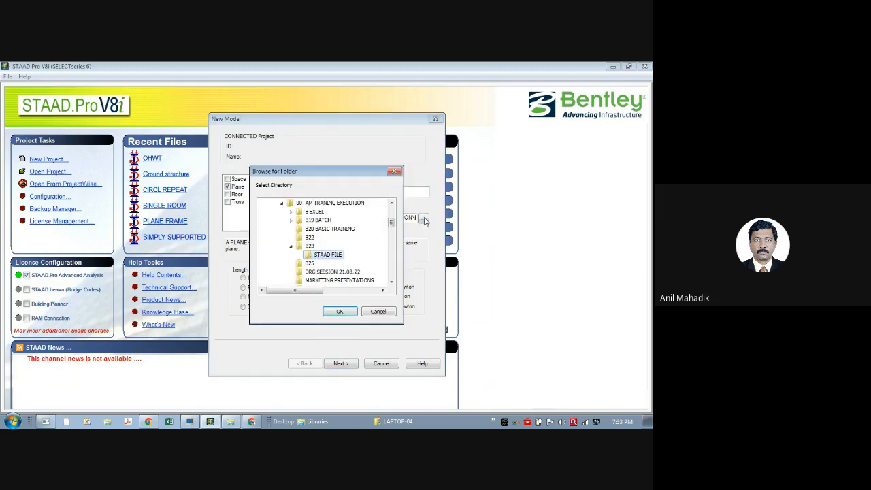
click(310, 263)
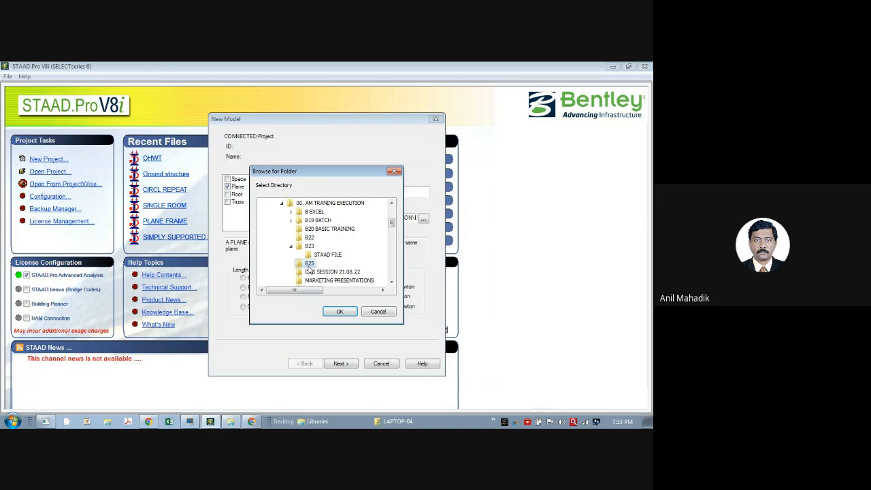
click(340, 311)
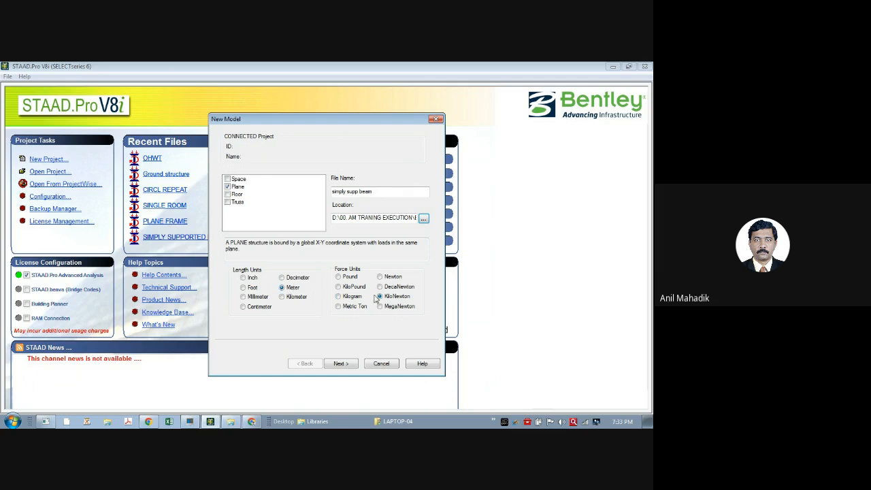
click(346, 365)
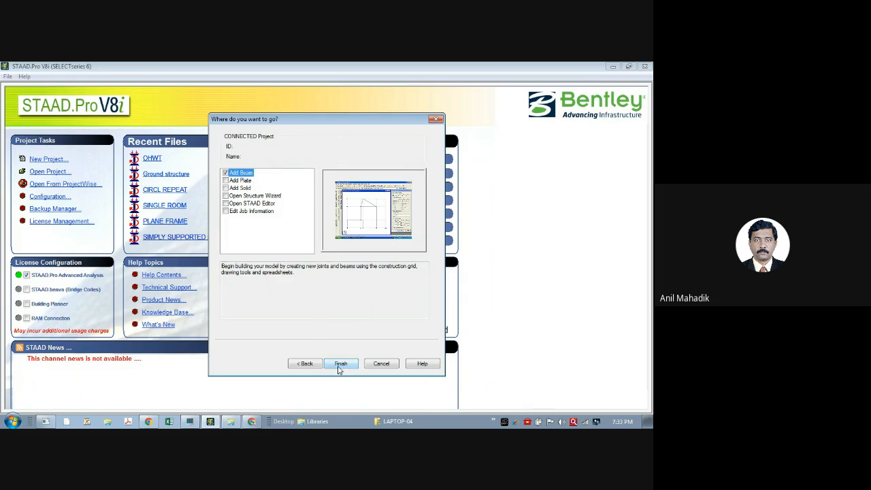
click(339, 366)
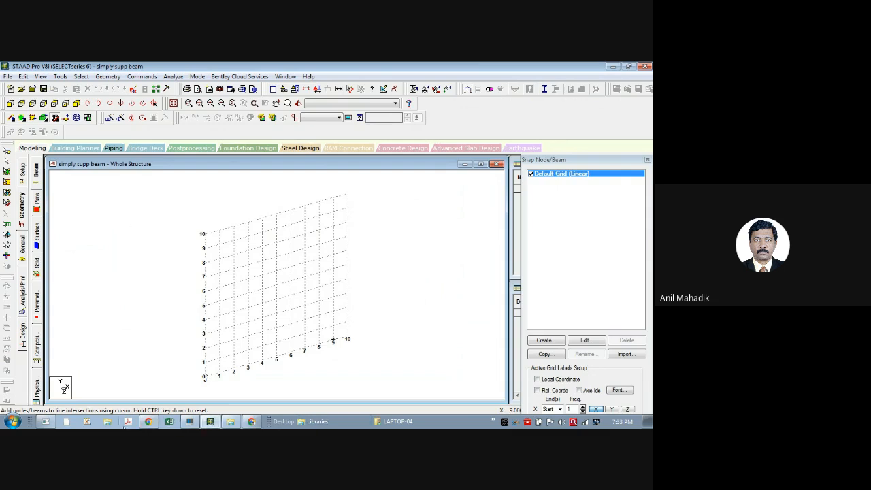
Check the beam sketch in Xournal++, return to STAAD.Pro and close the Snap Node/Beam grid.
click(42, 424)
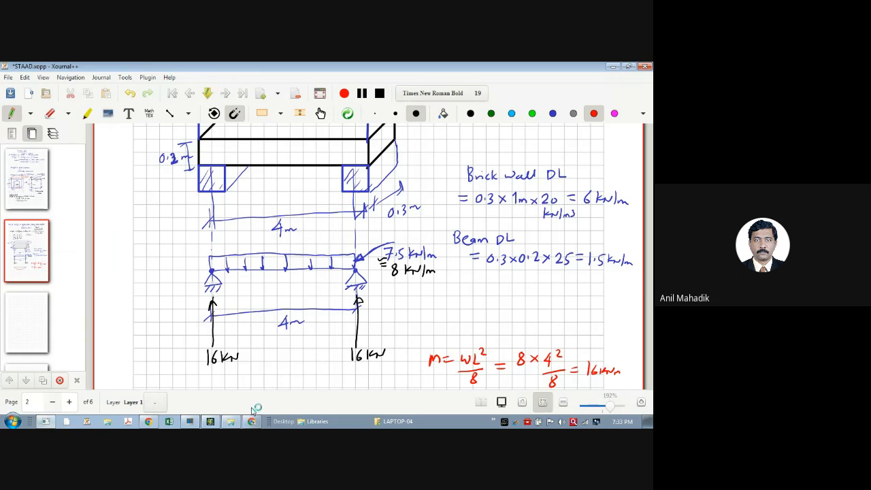
click(211, 422)
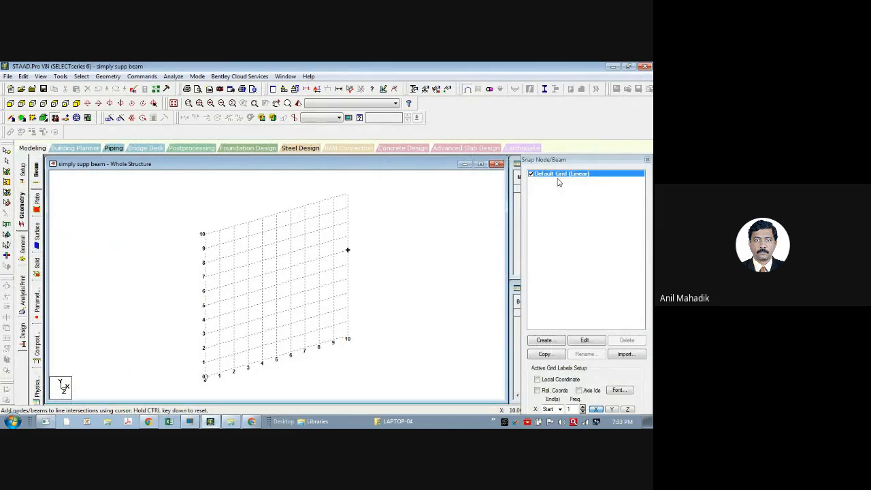
click(648, 162)
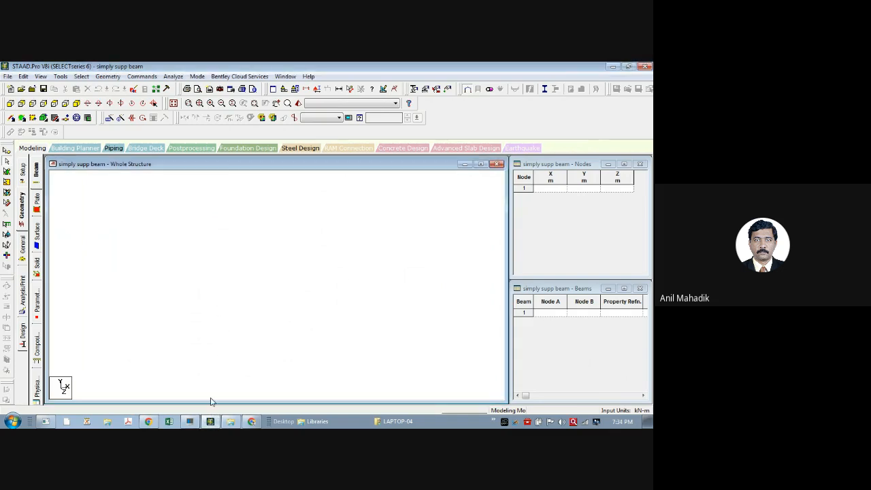
Switch to the Xournal++ notes and label both support points of the idealised beam as node in red.
click(46, 423)
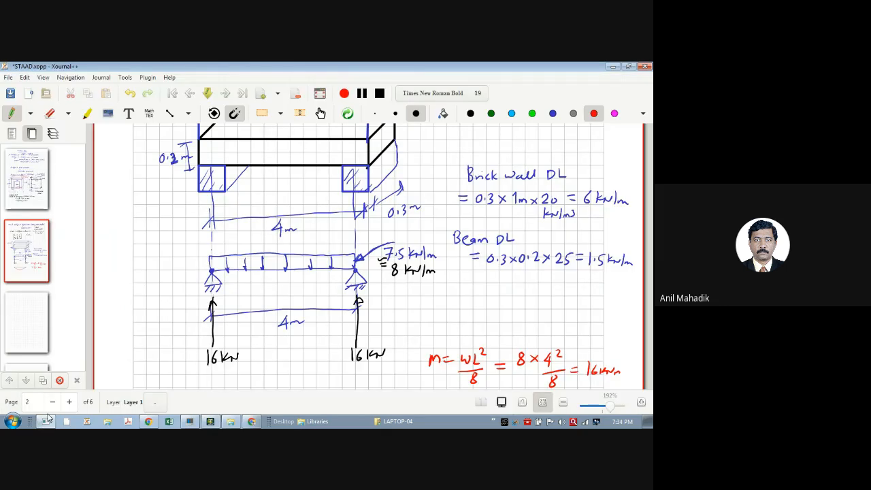
scroll(271, 189, up, 1)
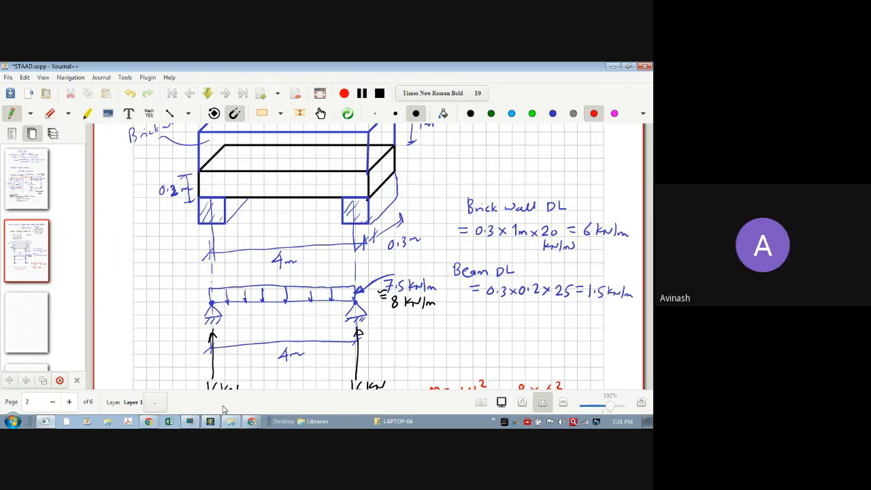
mouse_move(254, 424)
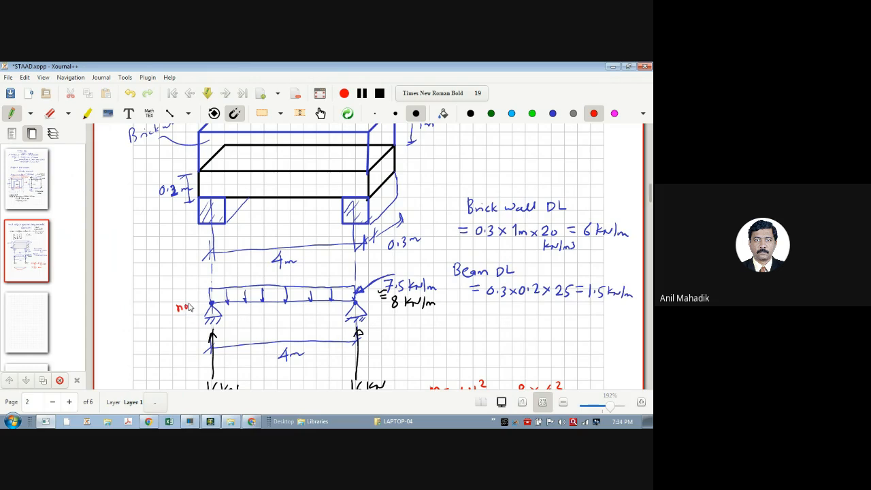
drag(193, 306, 200, 309)
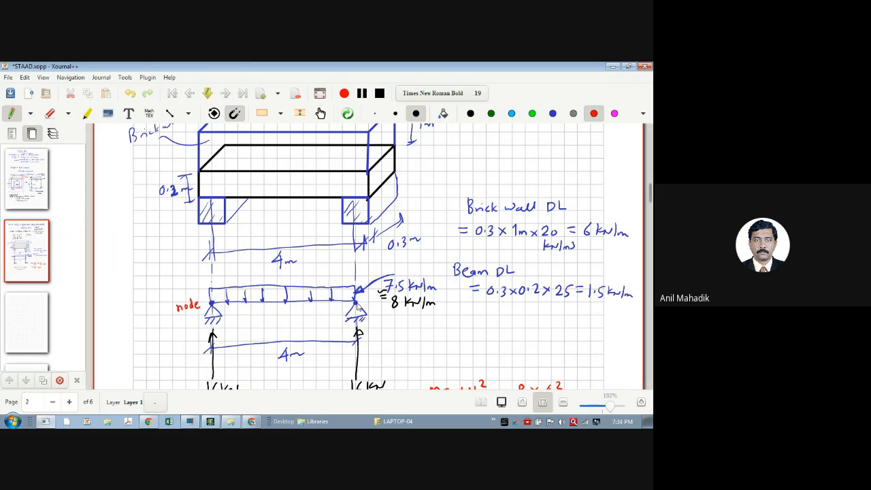
mouse_move(358, 300)
mouse_down()
mouse_move(400, 334)
mouse_move(424, 337)
mouse_up()
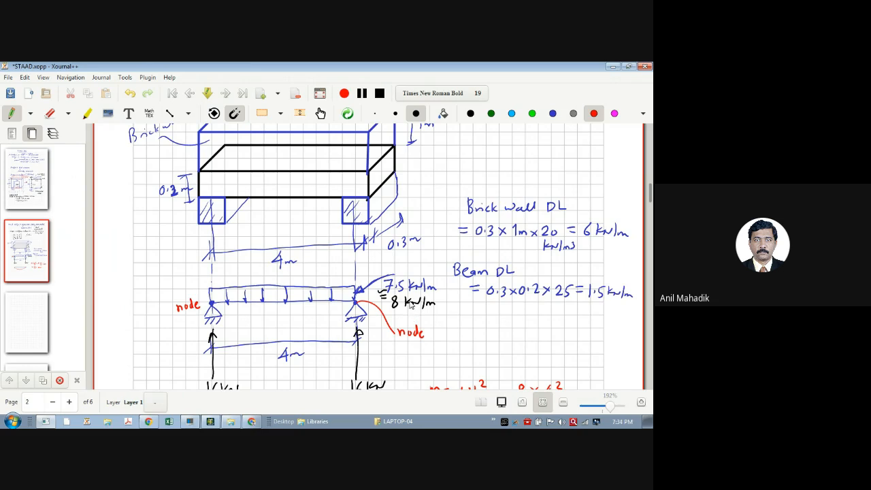
scroll(410, 305, down, 2)
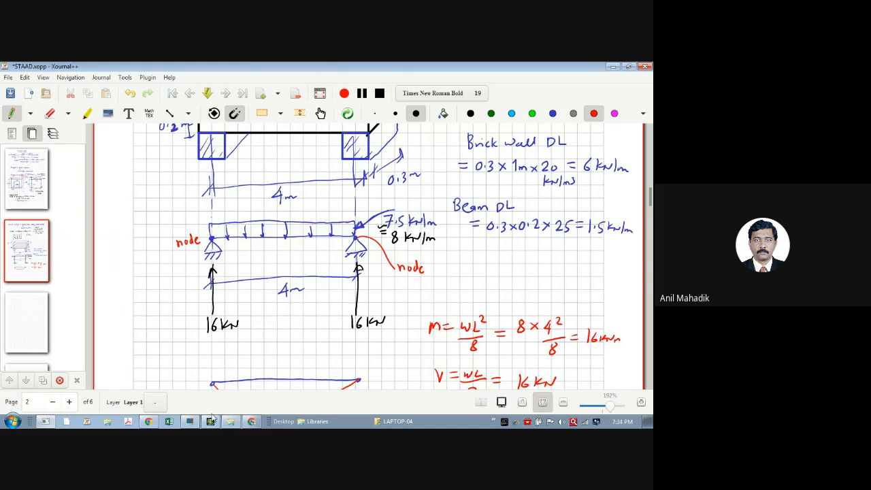
Switch to STAAD.Pro, start Epic Pen, dismiss its update offer and activate the pen for annotating the model window.
click(211, 420)
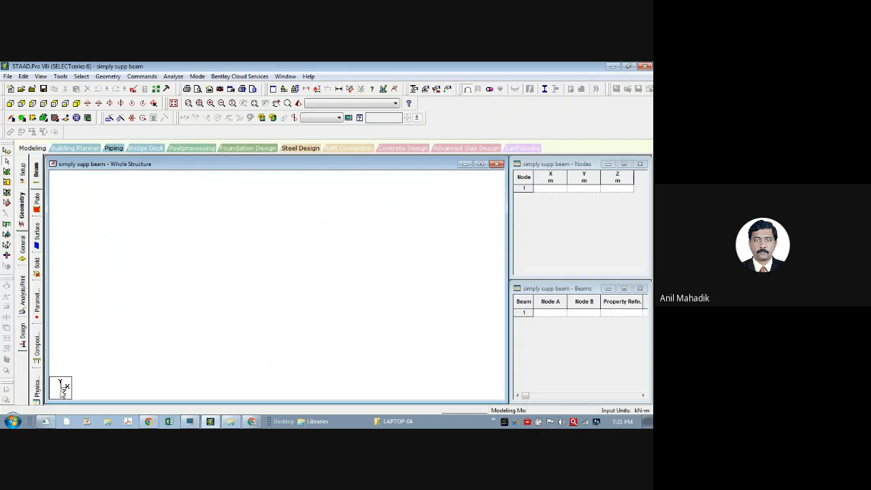
click(12, 421)
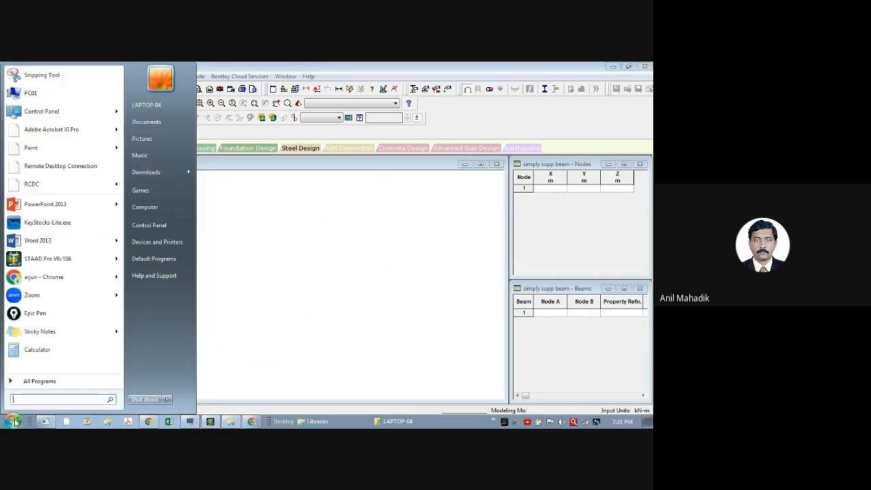
click(39, 313)
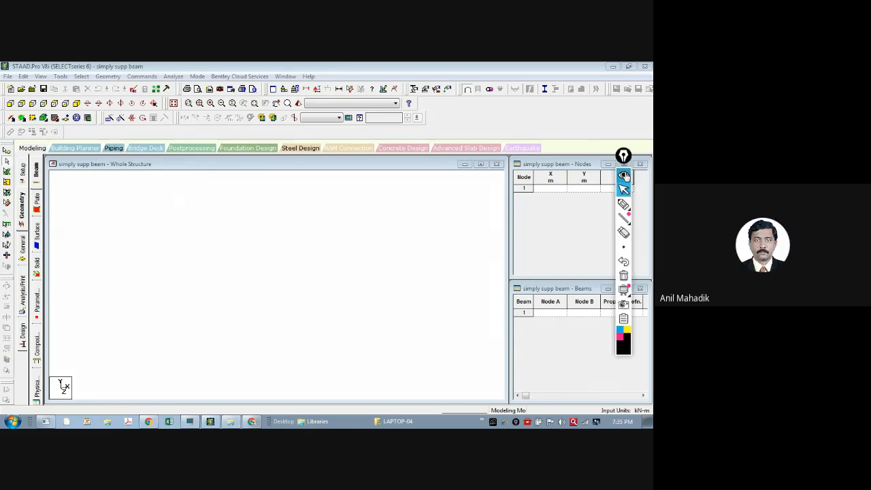
drag(623, 155, 644, 211)
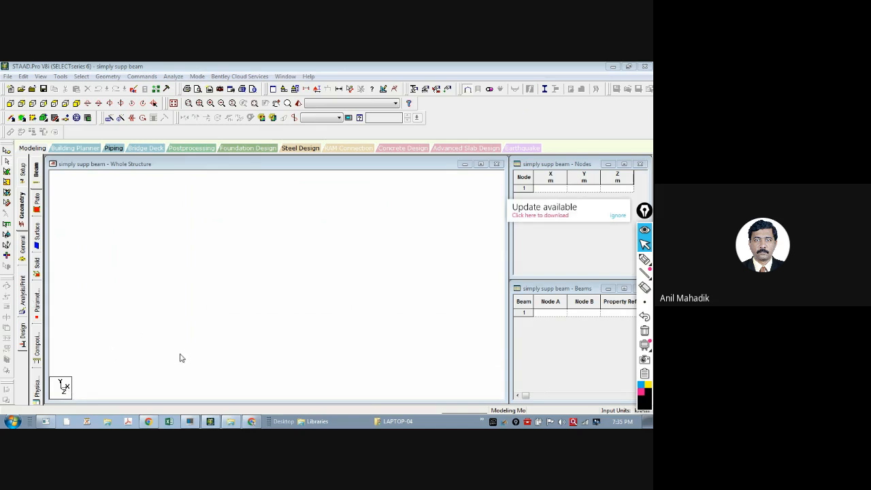
click(618, 217)
click(644, 259)
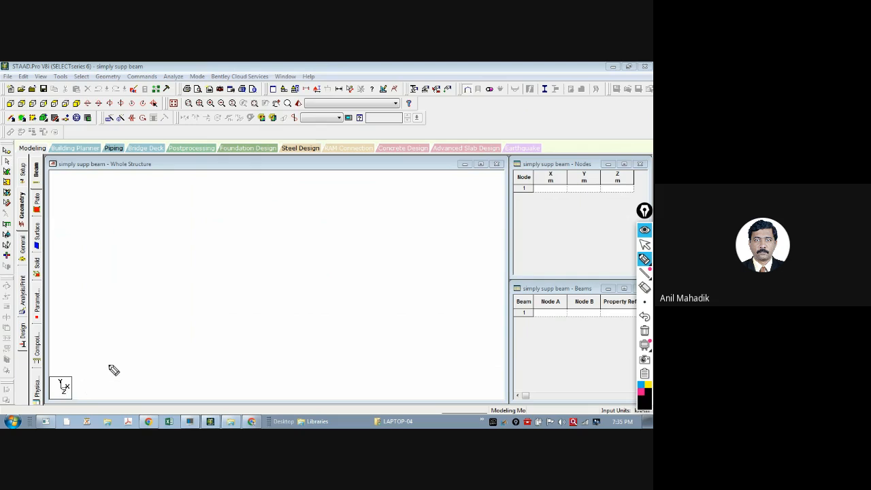
Sketch an inclined beam over the model window with triangular supports at both ends and a distributed load along it.
drag(150, 300, 274, 260)
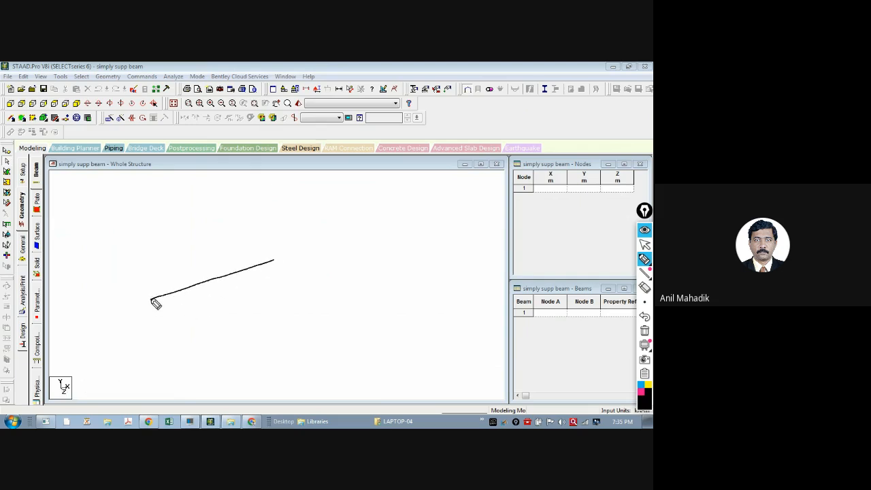
click(275, 260)
drag(150, 299, 153, 314)
drag(275, 260, 280, 276)
mouse_move(150, 299)
mouse_down()
mouse_move(148, 289)
mouse_move(274, 251)
mouse_move(275, 258)
mouse_move(170, 292)
mouse_up()
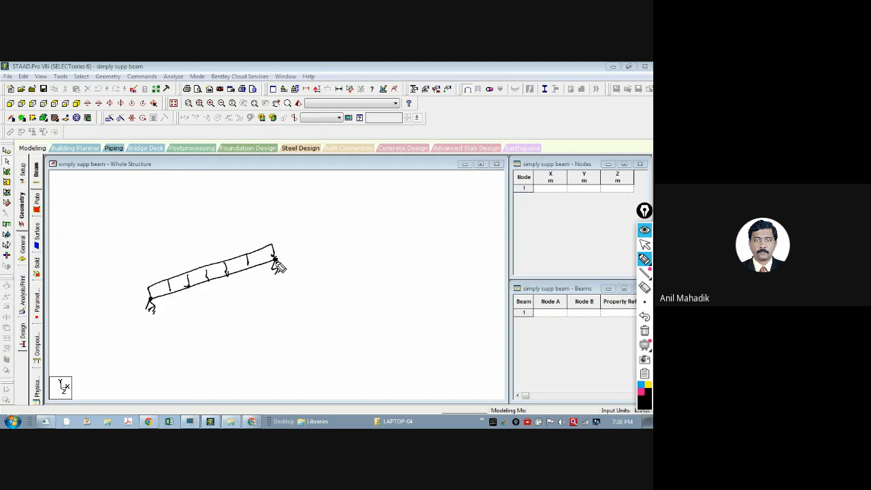
drag(276, 262, 278, 270)
Number the sketched supports with circled 1 and 2, and draw labelled x, y and z axes below the beam.
mouse_move(154, 327)
mouse_down()
mouse_move(151, 319)
mouse_move(149, 333)
mouse_move(152, 317)
mouse_up()
mouse_move(280, 276)
mouse_down()
mouse_move(292, 292)
mouse_move(282, 274)
mouse_up()
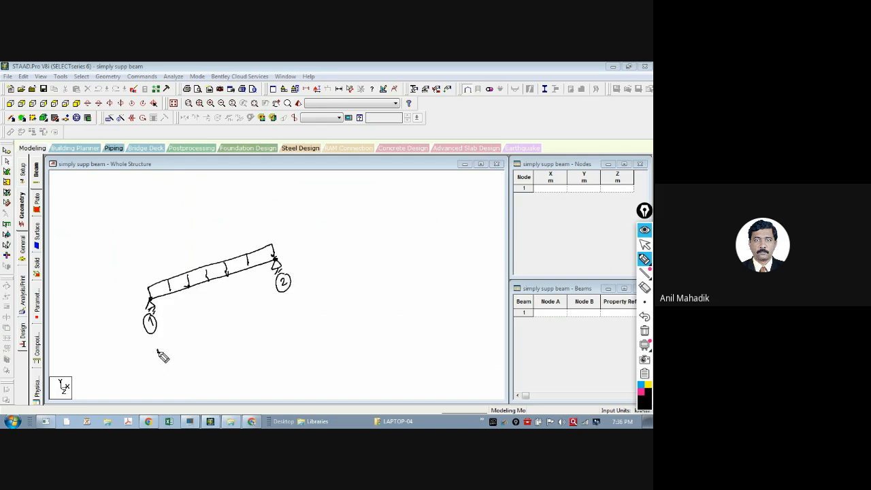
mouse_move(158, 352)
mouse_down()
mouse_move(160, 368)
mouse_move(195, 360)
mouse_move(162, 352)
mouse_up()
mouse_move(161, 342)
mouse_down()
mouse_move(171, 375)
mouse_move(197, 382)
mouse_up()
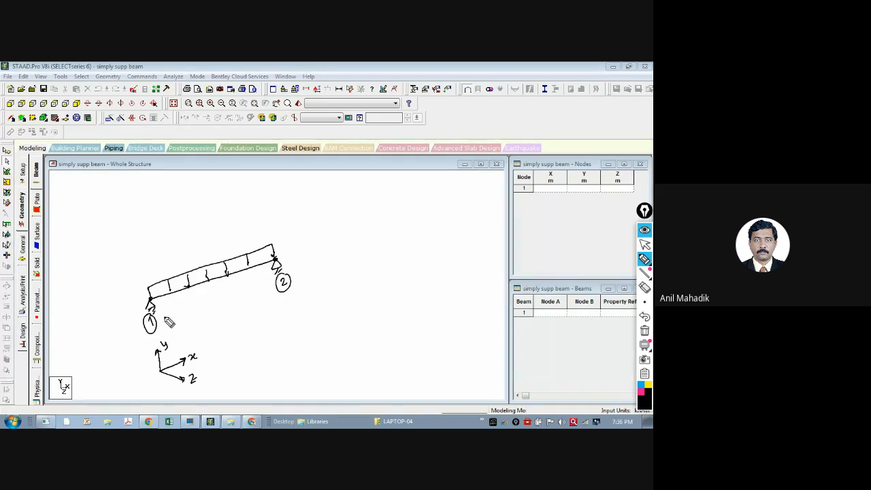
Annotate the sketched beam with a 4m span and coordinates [0,0,0] at node 1 and [4,0,0] at node 2.
mouse_move(159, 312)
mouse_down()
mouse_move(169, 326)
mouse_move(167, 309)
mouse_up()
mouse_move(168, 316)
mouse_down()
mouse_move(165, 321)
mouse_move(181, 320)
mouse_move(198, 306)
mouse_move(193, 318)
mouse_up()
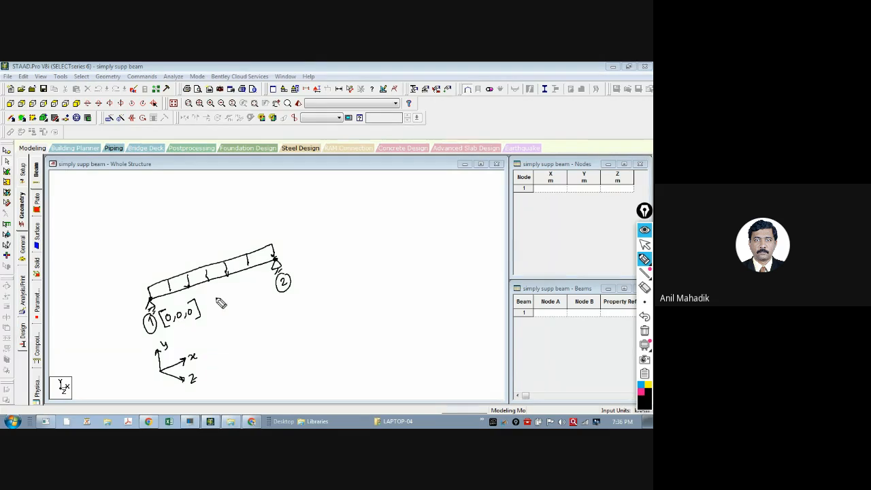
drag(300, 267, 300, 289)
mouse_move(135, 256)
mouse_down()
mouse_move(140, 271)
mouse_move(260, 226)
mouse_up()
drag(257, 220, 258, 231)
drag(140, 256, 134, 272)
drag(179, 235, 181, 247)
drag(187, 243, 199, 236)
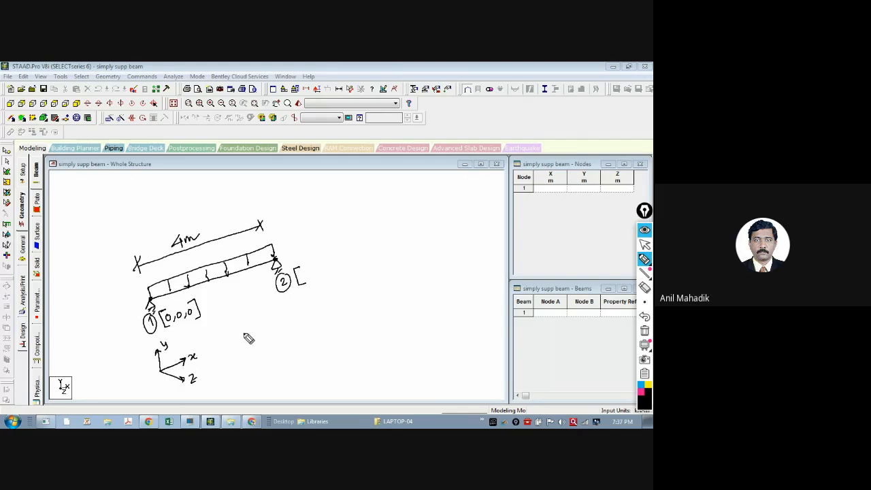
mouse_move(305, 271)
mouse_down()
mouse_move(309, 284)
mouse_move(341, 262)
mouse_move(345, 274)
mouse_up()
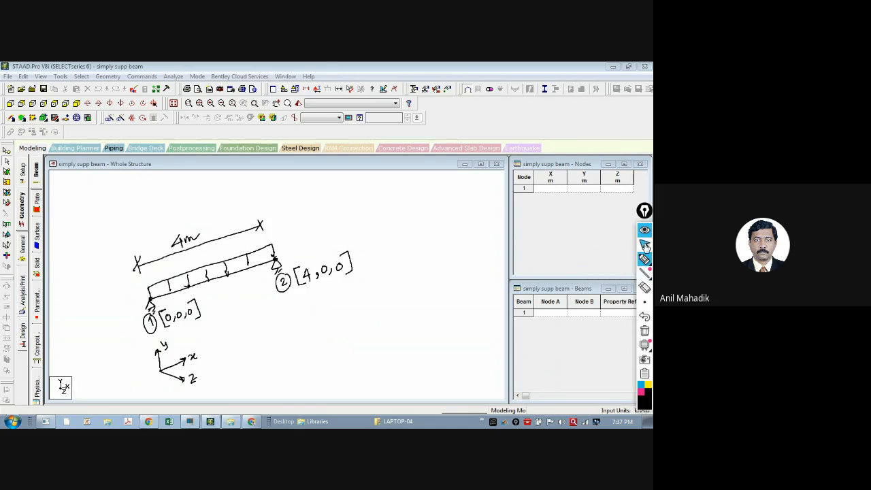
Clear the annotations from the screen and create node 1 at X 0, Y 0, Z 0.
click(644, 245)
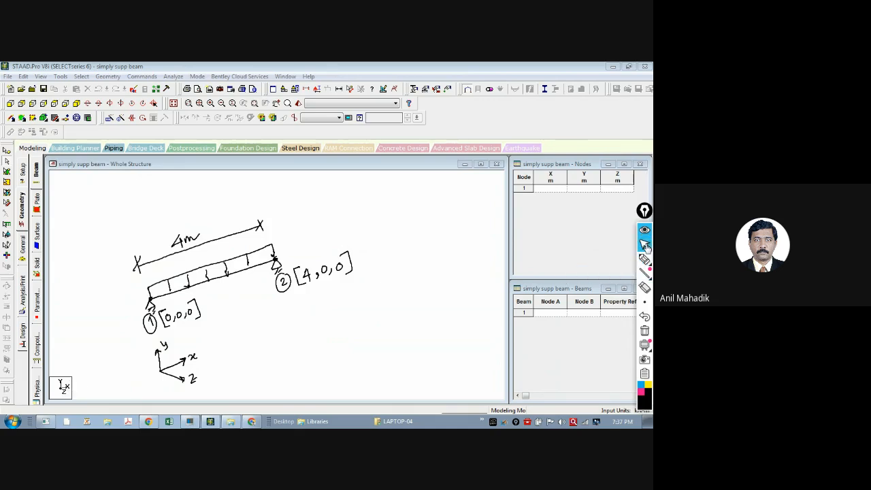
click(644, 331)
click(555, 189)
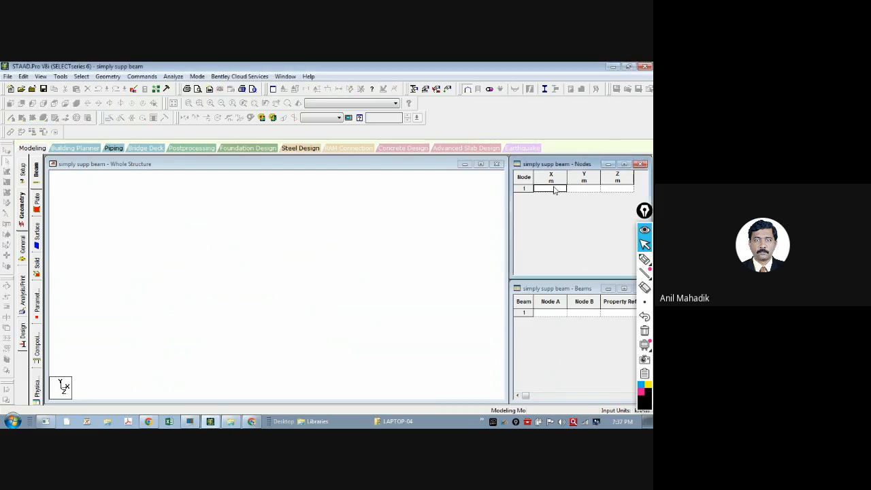
text(0)
key(Tab)
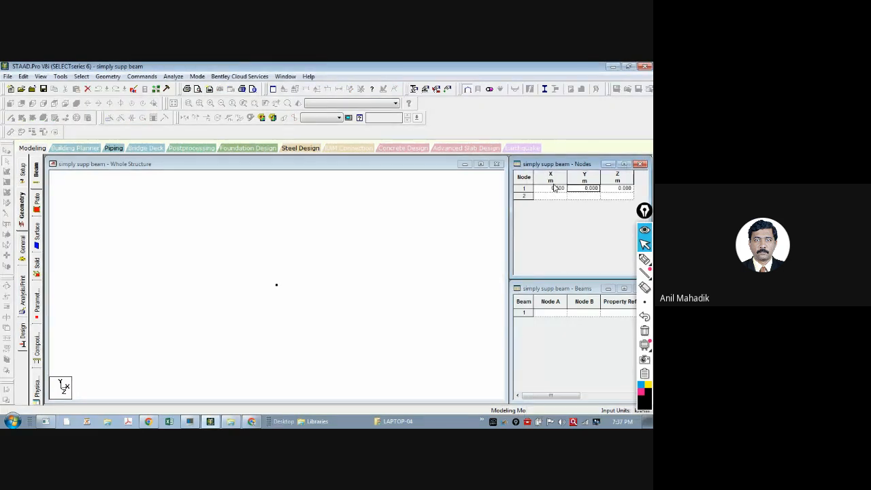
text(0)
key(Tab)
text(0)
Create node 2 at X 4 m, leaving its Y and Z coordinates at 0.
click(555, 197)
text(4)
key(Tab)
key(Tab)
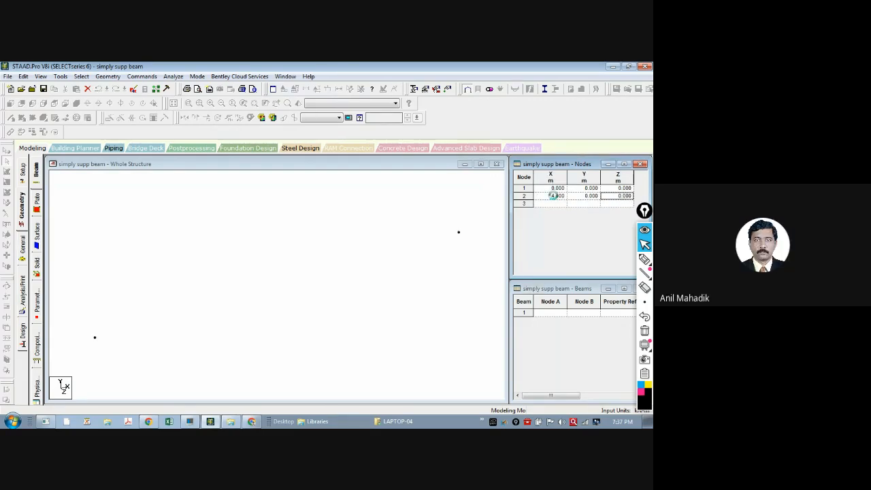
click(351, 260)
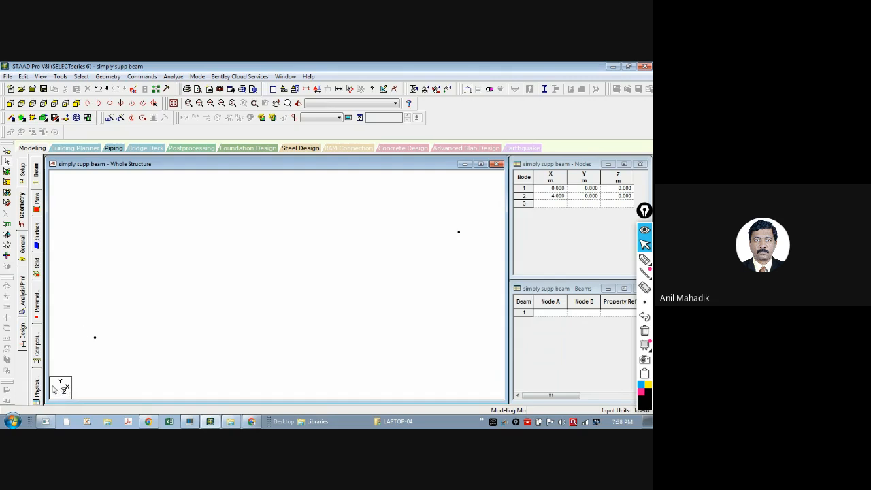
Show the two nodes in front view and allow Auto Save to save the file.
click(10, 104)
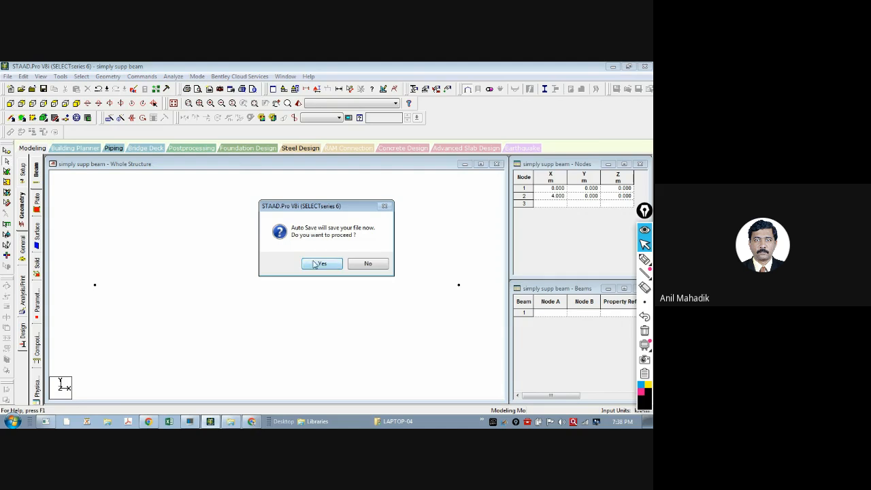
click(309, 263)
click(267, 256)
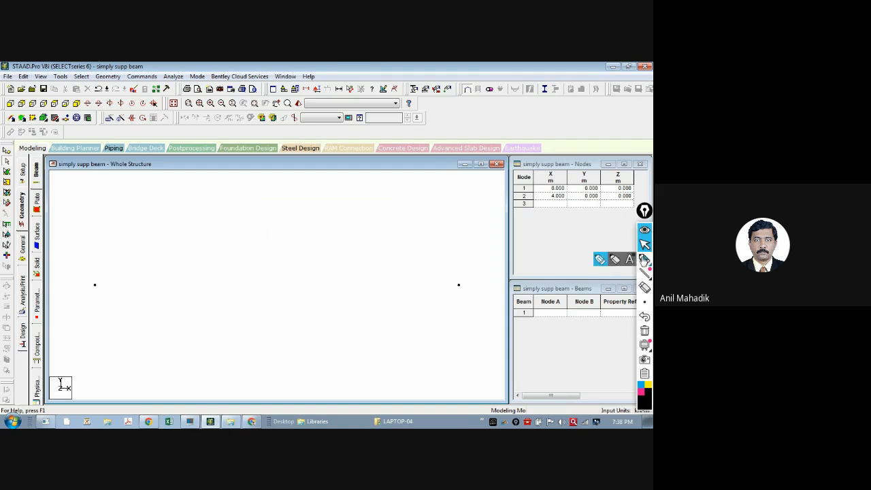
Sketch labelled x and y axes beside the view's axis triad and clear the annotation from the screen.
click(644, 258)
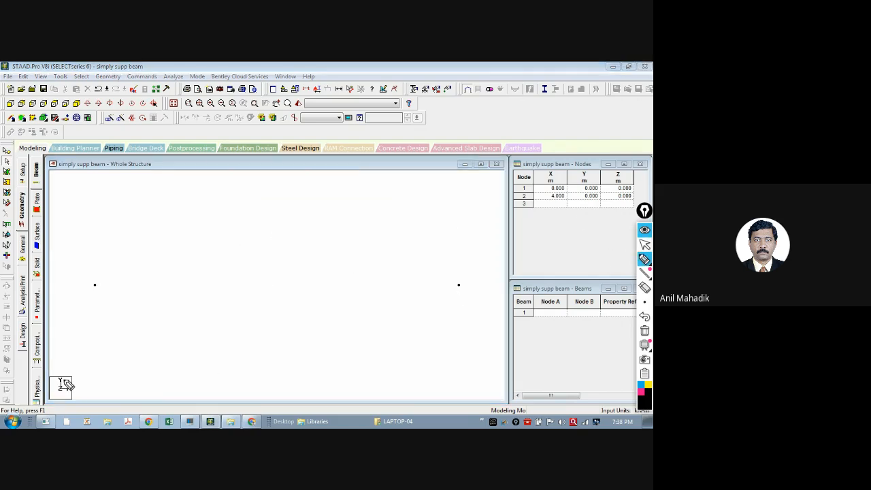
mouse_move(96, 364)
mouse_down()
mouse_move(99, 389)
mouse_move(128, 386)
mouse_up()
drag(137, 382, 145, 385)
drag(91, 371, 103, 362)
drag(107, 354, 103, 369)
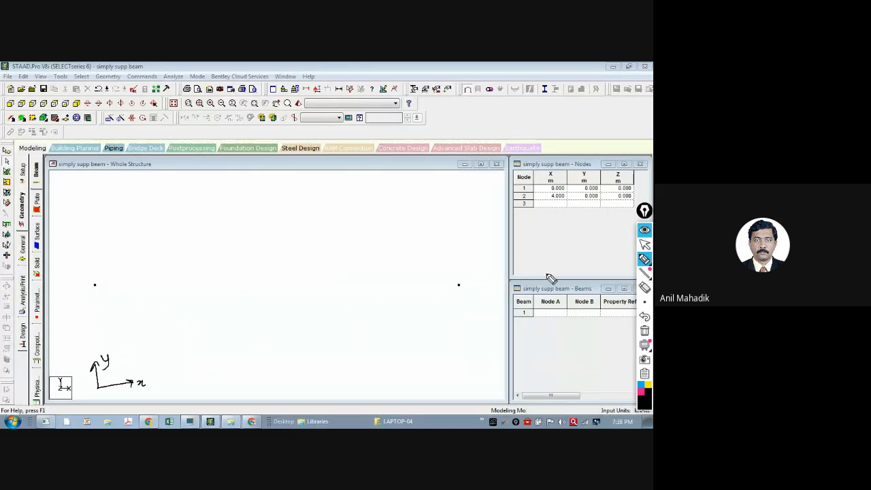
click(645, 334)
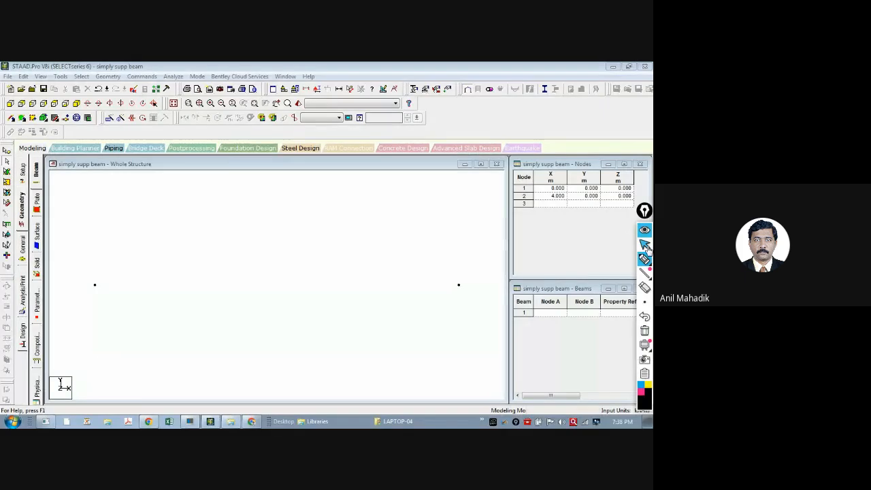
click(644, 244)
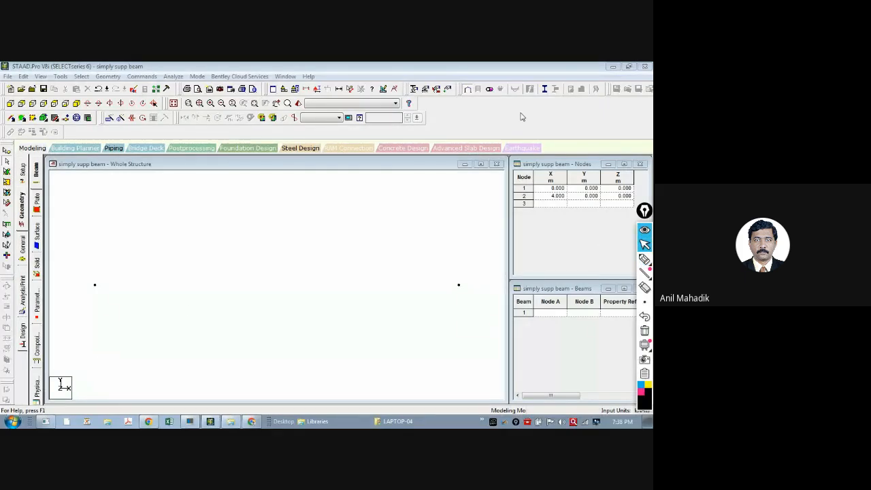
Activate the Whole Structure, Nodes and Beams windows in turn to compare which tools each makes available.
click(154, 238)
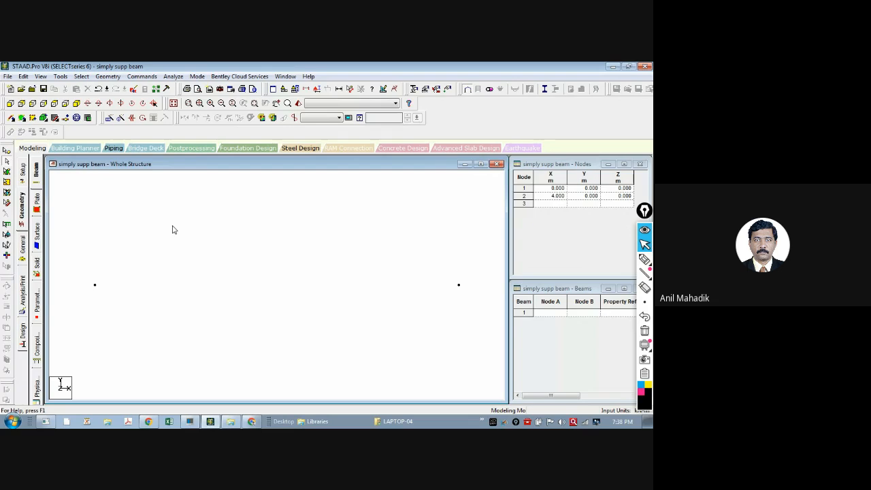
click(564, 167)
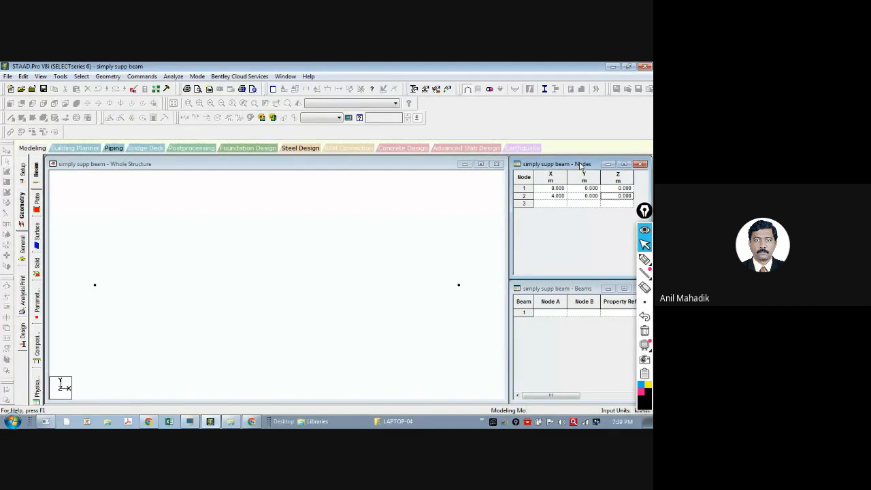
click(359, 169)
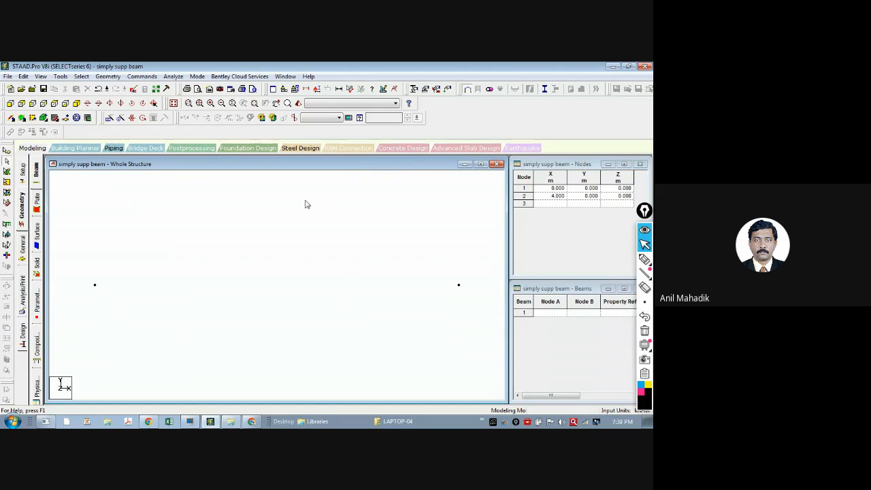
click(575, 290)
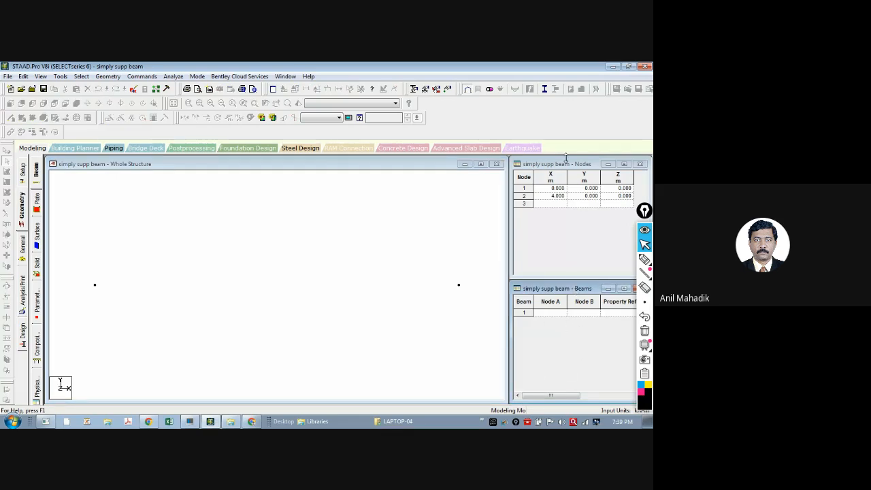
click(566, 163)
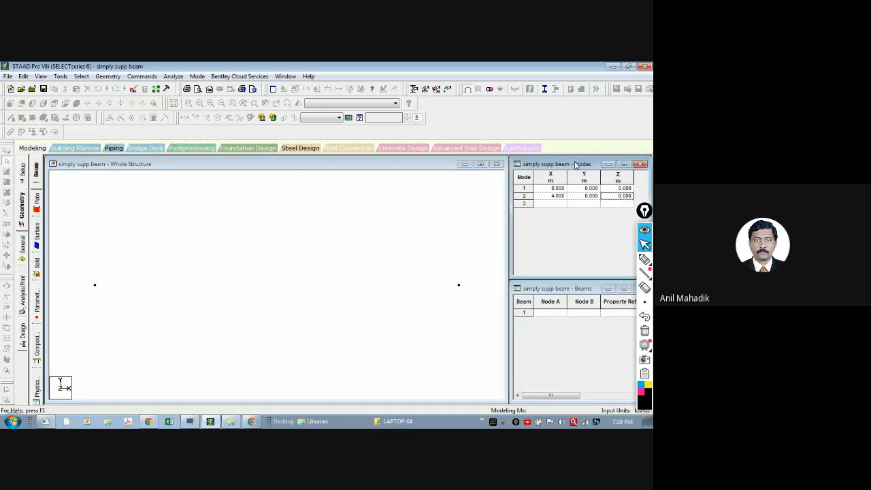
click(319, 167)
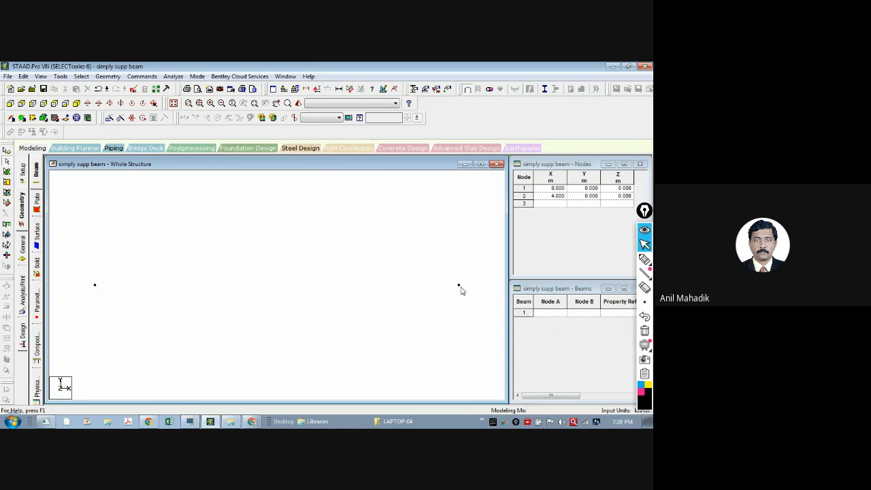
Add a beam from node 1 to node 2 in the Whole Structure view.
right_click(216, 200)
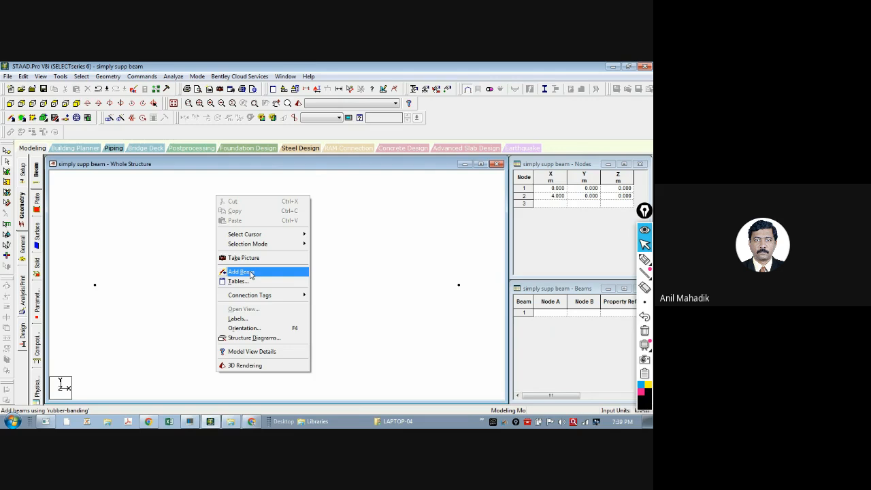
click(241, 271)
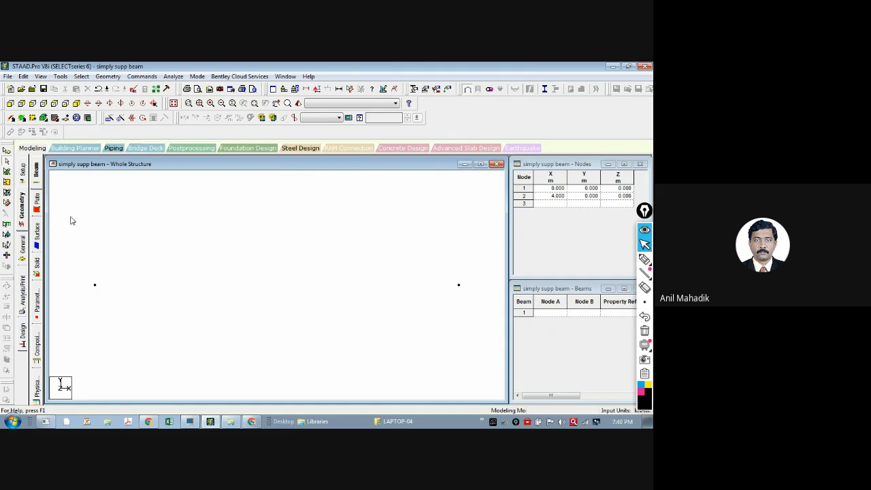
right_click(219, 219)
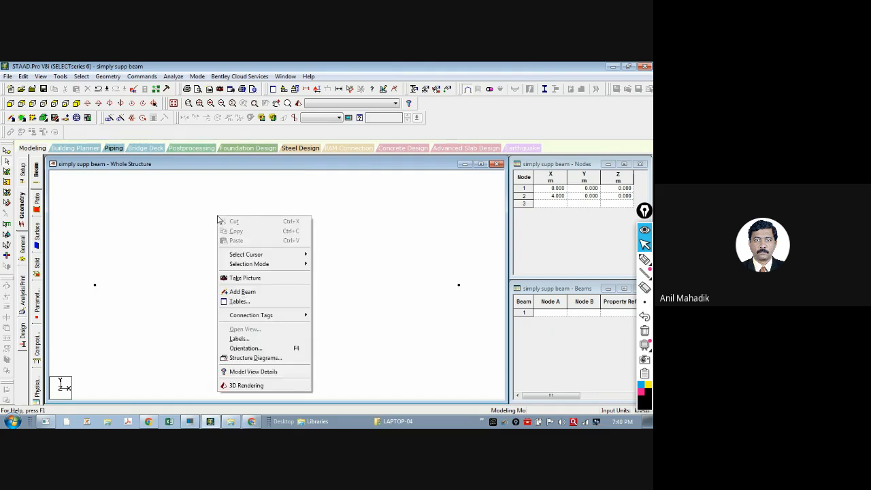
click(240, 294)
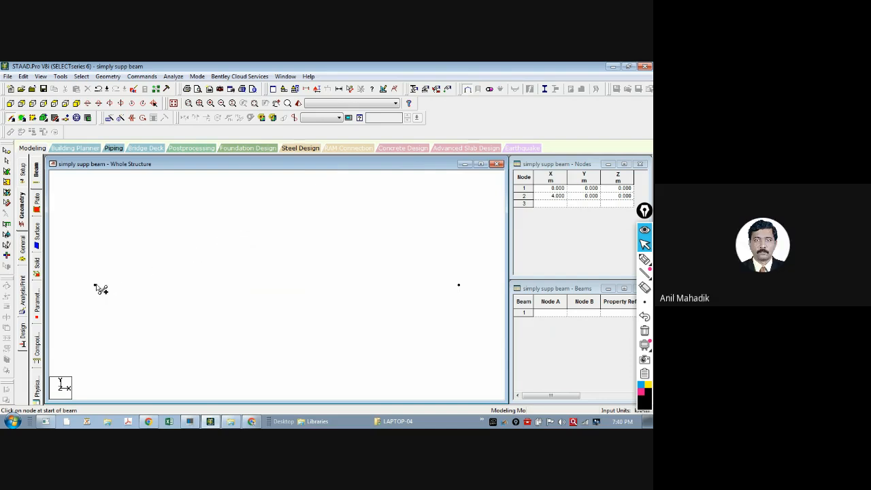
drag(95, 285, 459, 285)
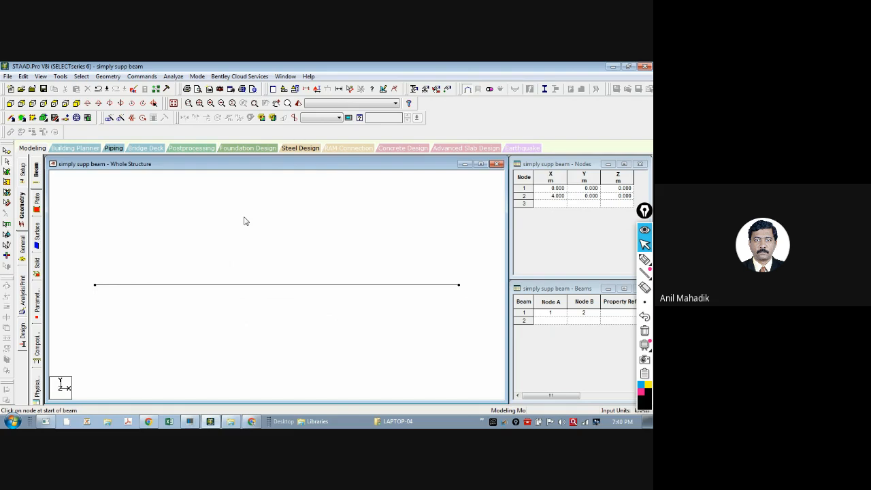
scroll(245, 221, down, 1)
Open the section property settings for the whole structure and move the annotation toolbar clear of them.
click(22, 249)
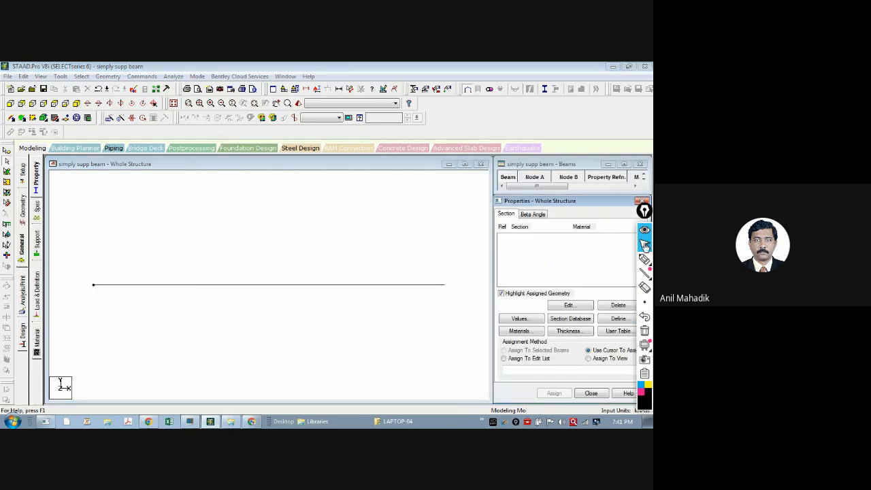
drag(647, 213, 409, 392)
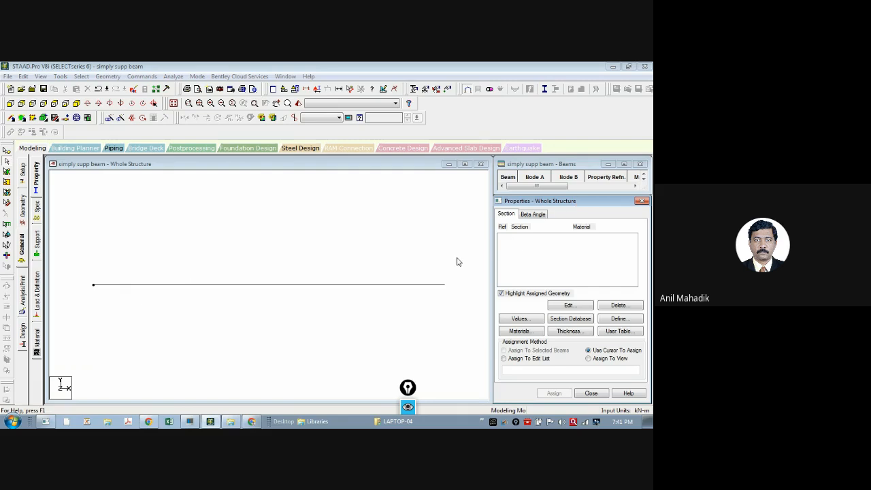
click(38, 184)
Handwrite the notes "Define → Draw/Assign" and "Define → assign" above the beam with the annotation pen.
drag(409, 387, 568, 188)
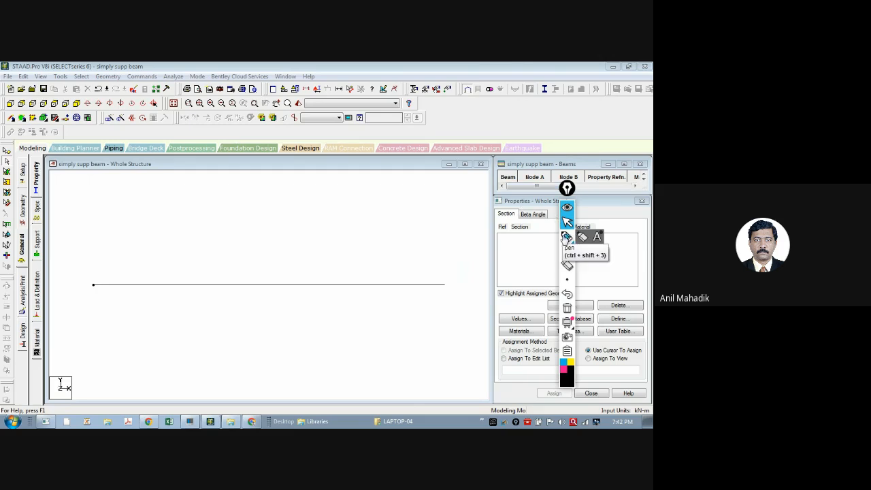
click(568, 237)
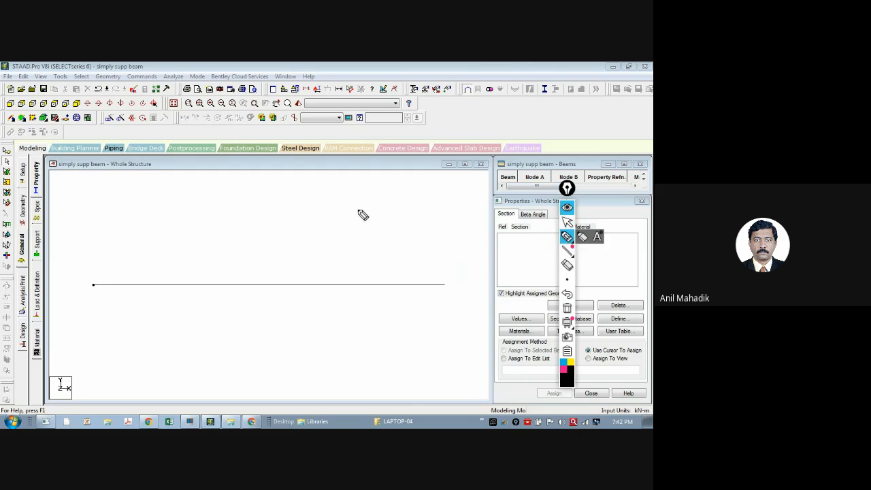
mouse_move(146, 194)
mouse_down()
mouse_move(138, 193)
mouse_move(204, 206)
mouse_move(238, 197)
mouse_move(258, 208)
mouse_move(288, 198)
mouse_move(284, 216)
mouse_move(303, 203)
mouse_move(340, 206)
mouse_move(344, 219)
mouse_move(360, 210)
mouse_up()
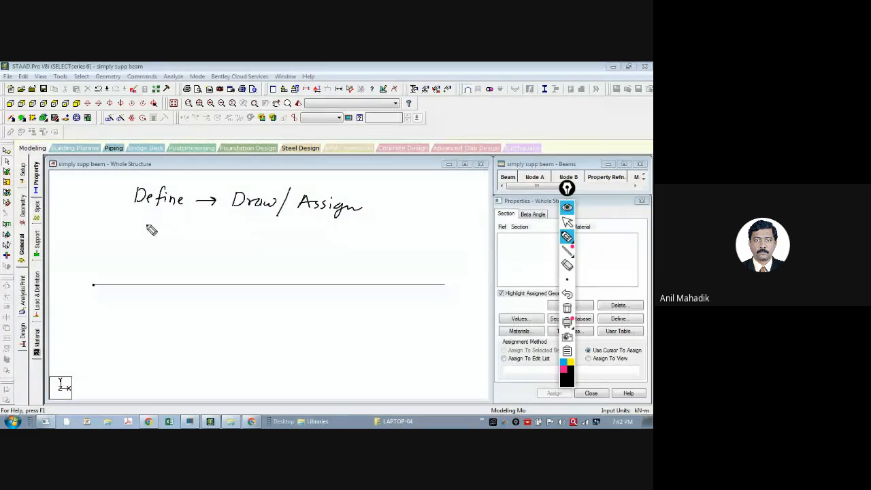
mouse_move(150, 228)
mouse_down()
mouse_move(154, 237)
mouse_move(252, 231)
mouse_move(259, 243)
mouse_move(298, 245)
mouse_up()
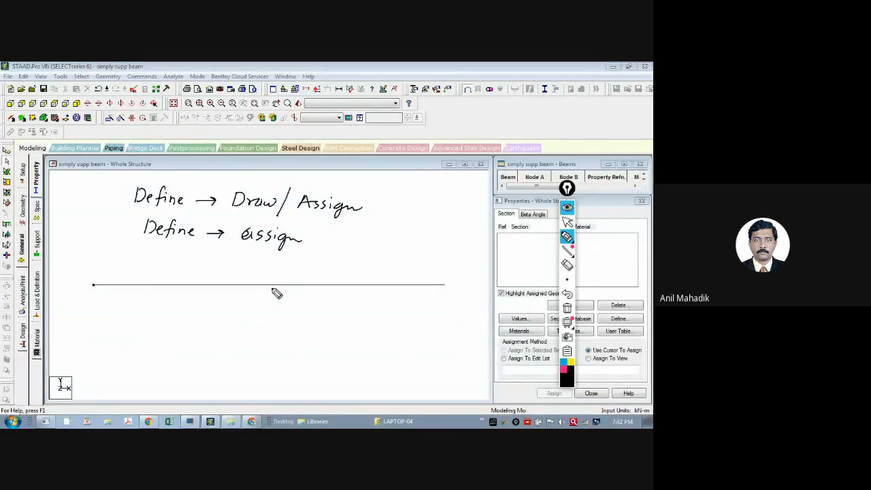
Handwrite "Beam → 300 x 200" below the beam with B and D under the dimensions, undoing the last overwritten digit.
mouse_move(145, 313)
mouse_down()
mouse_move(156, 326)
mouse_move(193, 331)
mouse_up()
drag(199, 326, 207, 331)
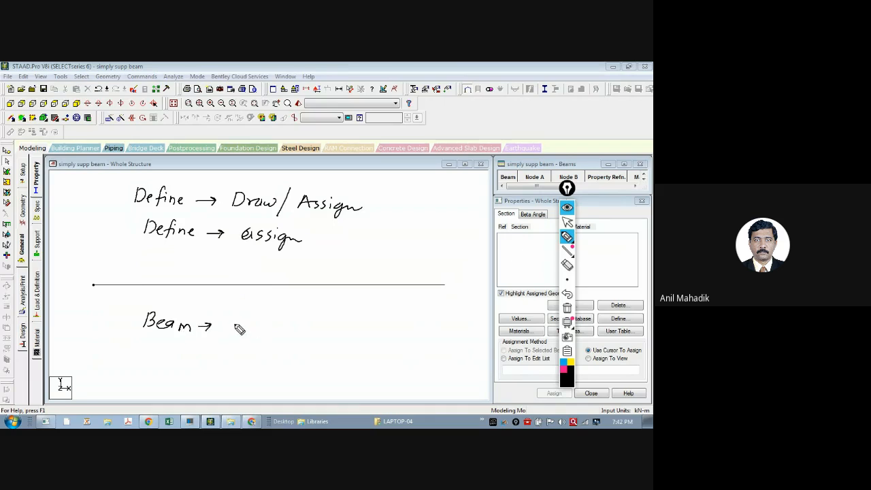
drag(229, 321, 255, 330)
mouse_move(263, 327)
mouse_down()
mouse_move(286, 327)
mouse_move(280, 333)
mouse_up()
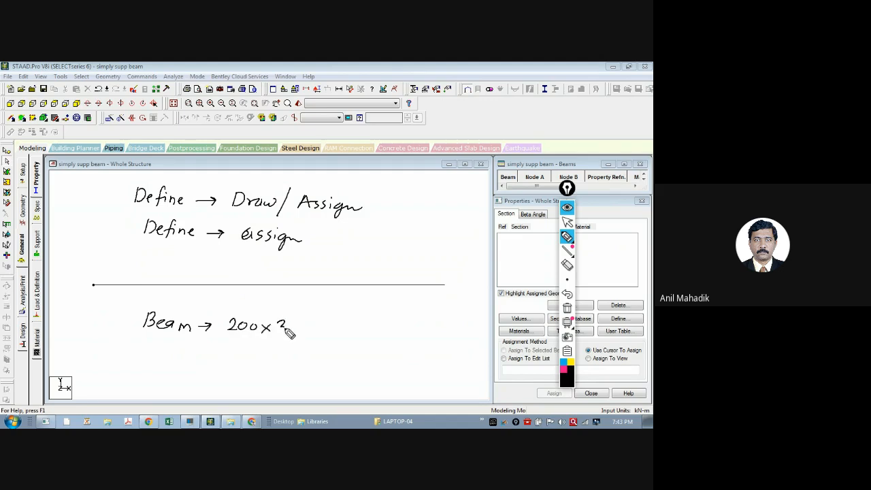
drag(229, 320, 230, 333)
drag(294, 326, 303, 328)
mouse_move(238, 340)
mouse_down()
mouse_move(238, 354)
mouse_move(288, 355)
mouse_up()
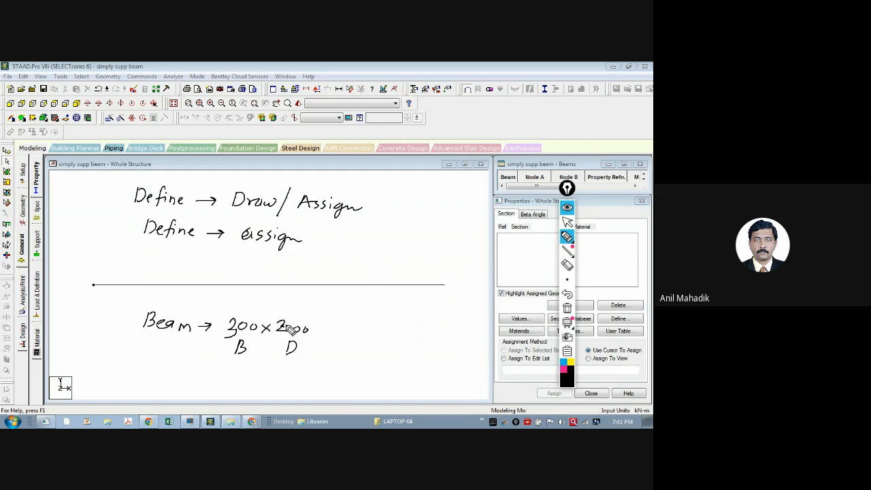
drag(288, 316, 280, 332)
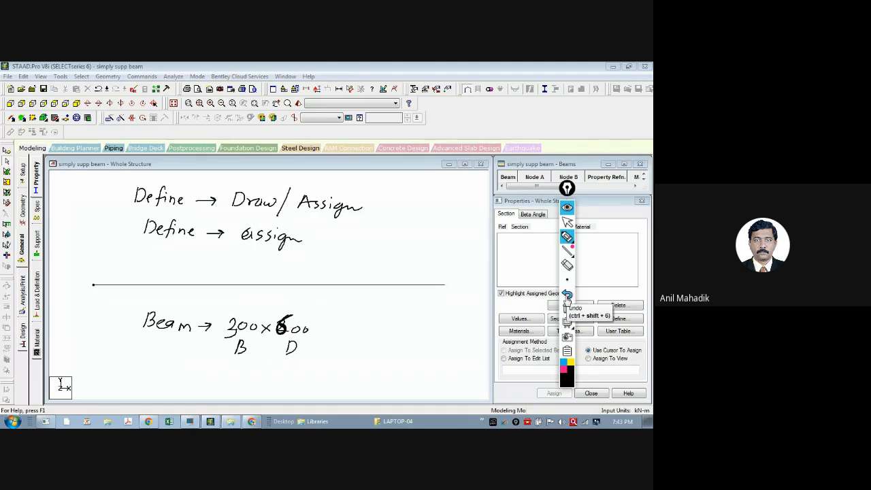
click(567, 295)
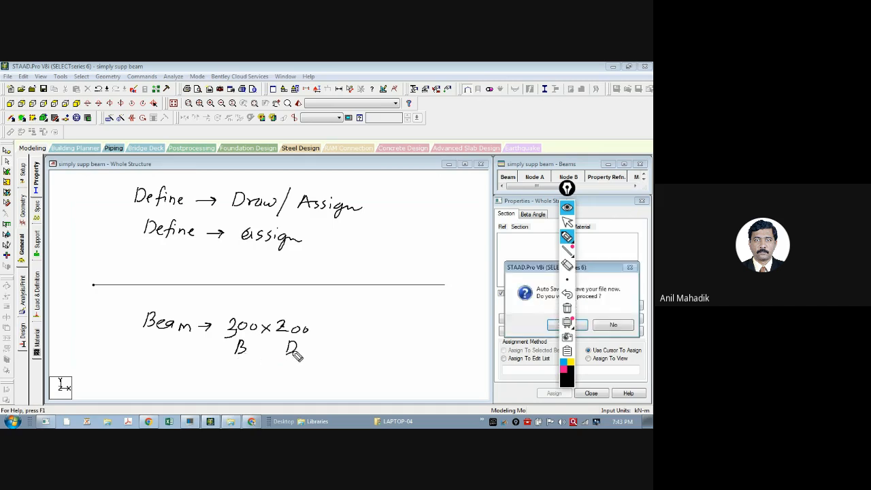
Let Auto Save save the modified structure and clear the handwritten annotations from the screen.
mouse_move(567, 188)
mouse_down()
mouse_move(565, 205)
mouse_move(417, 325)
mouse_up()
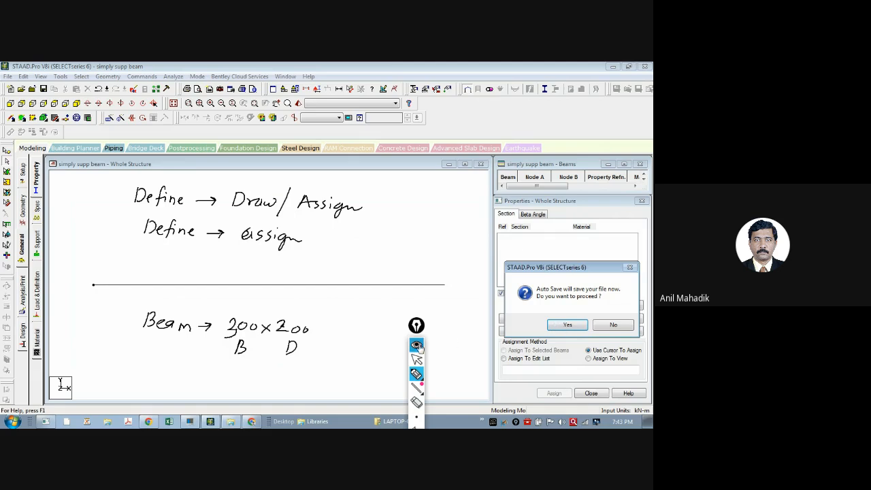
click(416, 359)
click(568, 324)
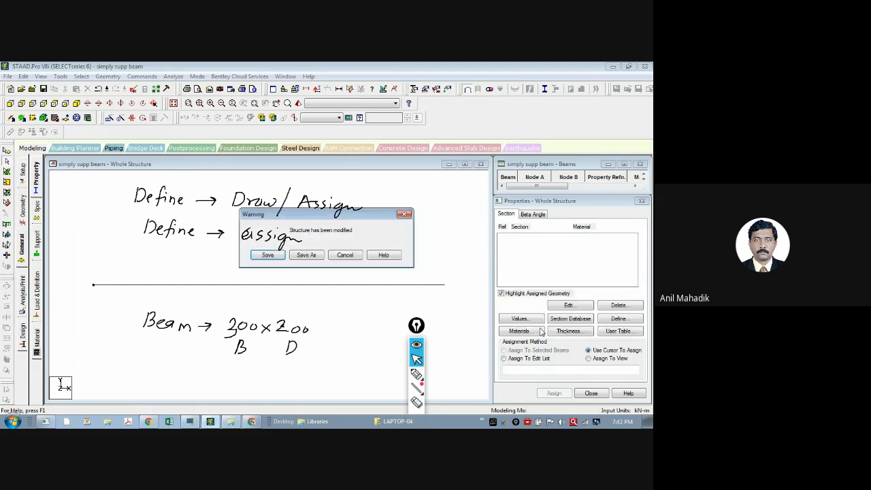
click(268, 255)
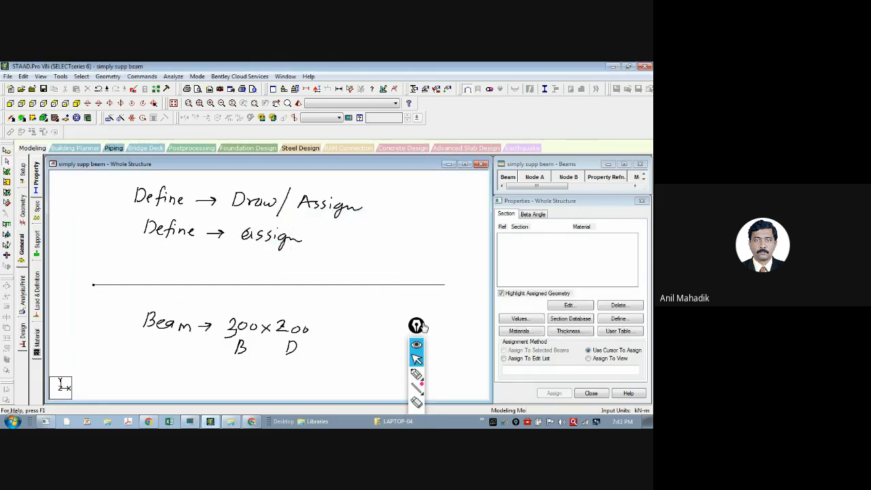
drag(426, 325, 437, 338)
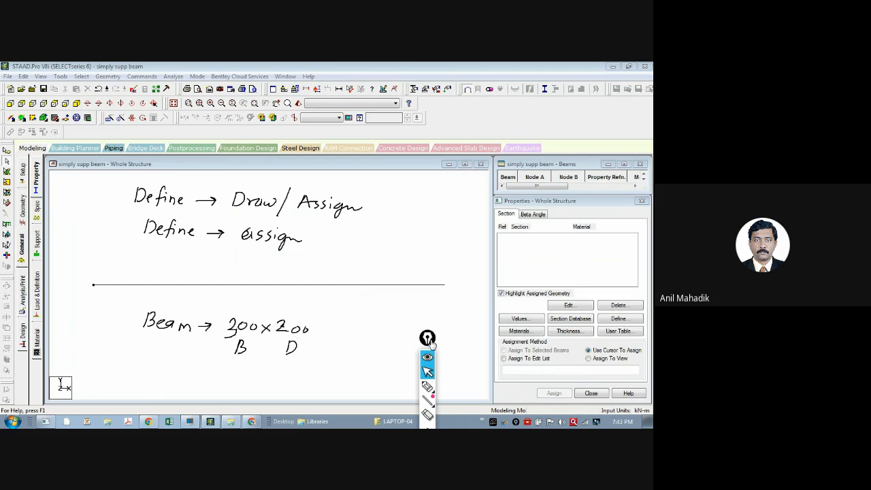
mouse_move(429, 341)
mouse_down()
mouse_move(446, 276)
mouse_move(389, 359)
mouse_up()
click(446, 394)
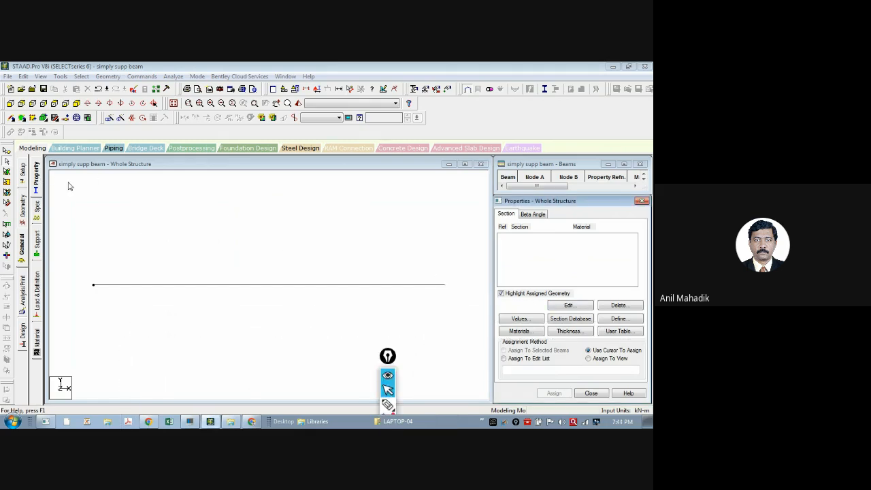
Start defining a rectangular section, check the beam's dimensions on the Xournal++ sketch, and return to STAAD.Pro.
click(618, 319)
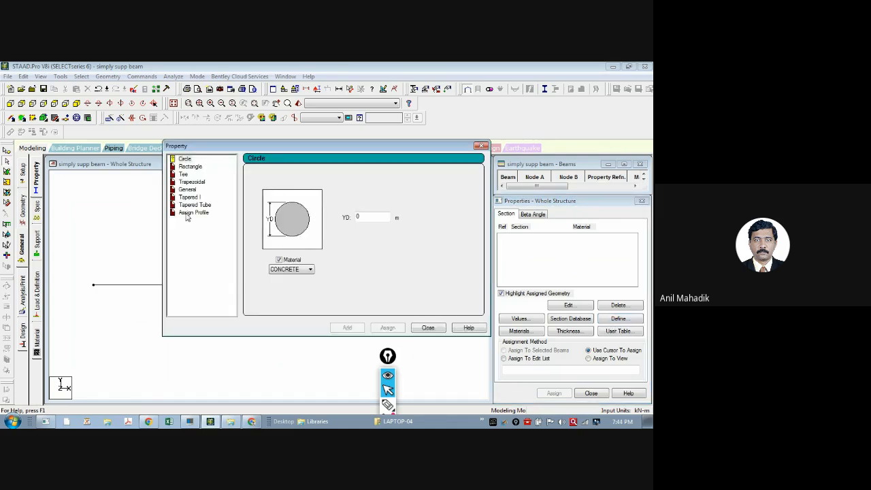
click(194, 168)
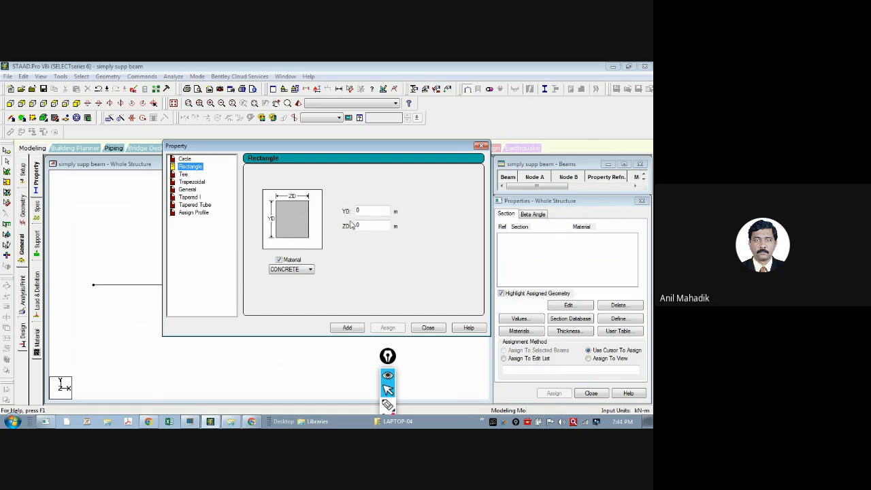
click(370, 211)
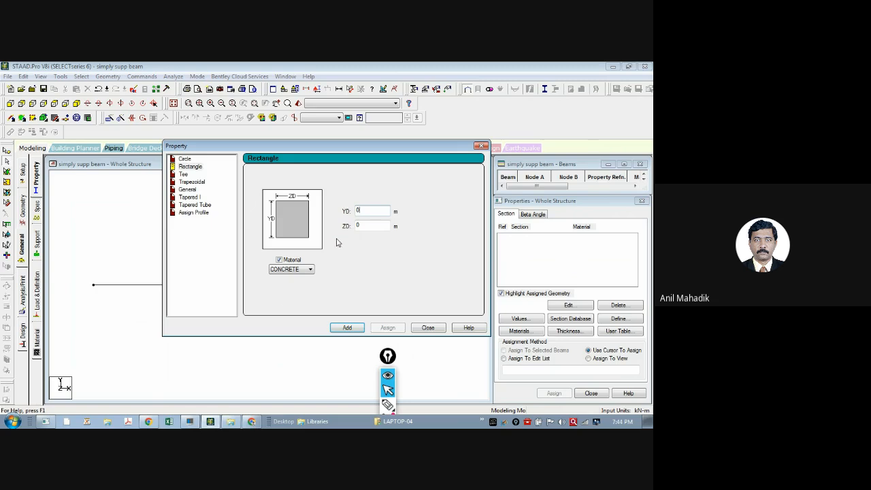
click(47, 422)
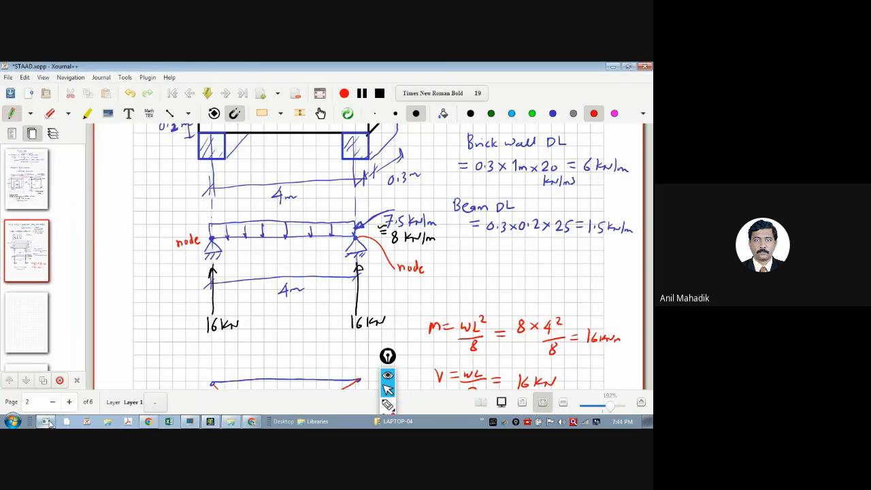
scroll(98, 390, down, 2)
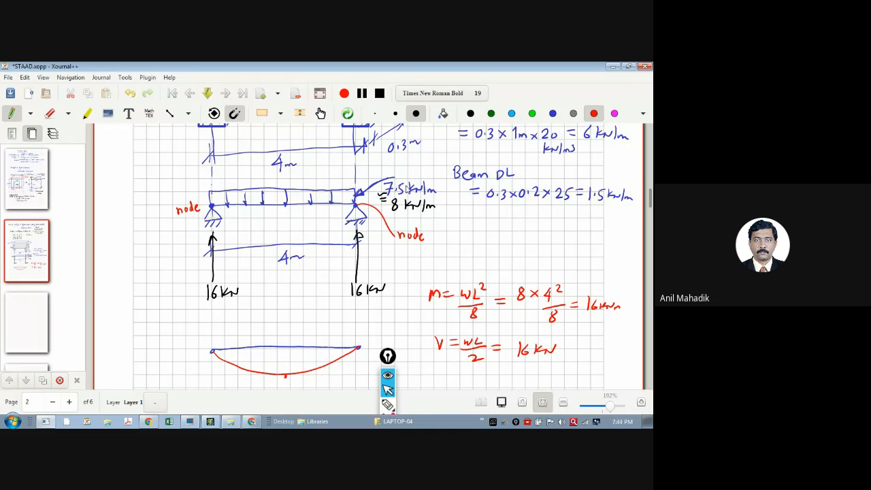
scroll(406, 189, up, 6)
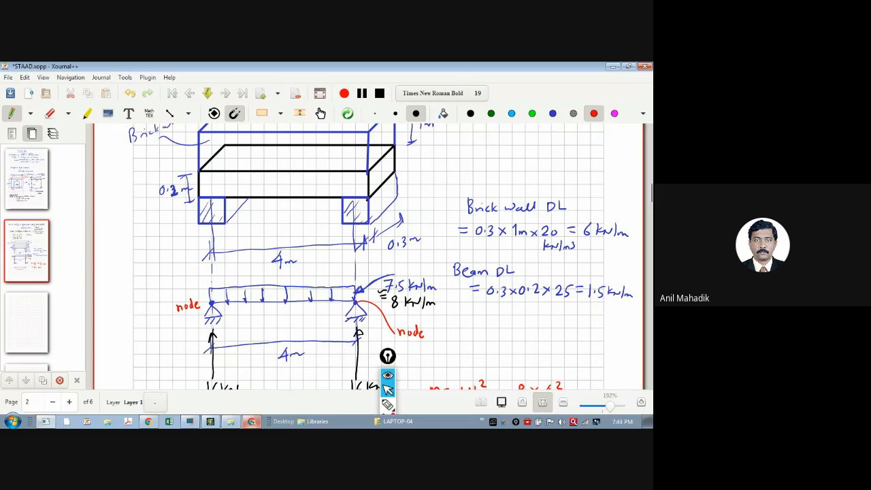
click(210, 422)
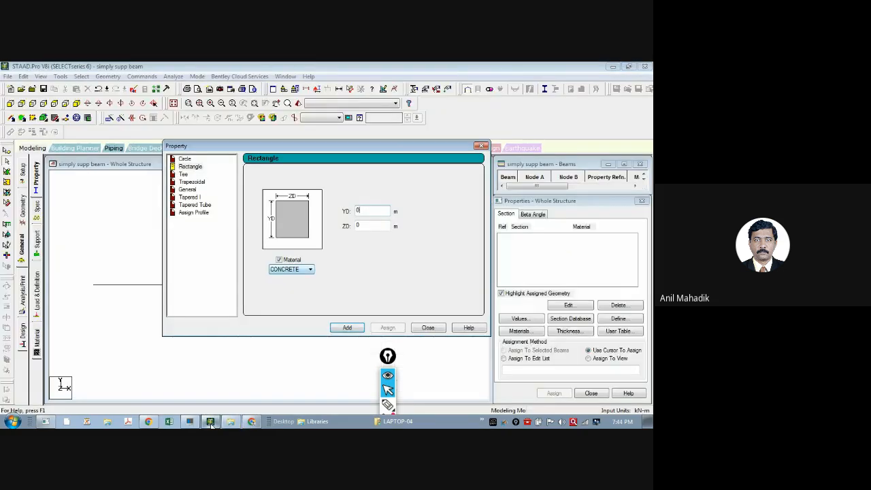
Add a rectangular concrete section with YD 0.6 m and ZD 0.3 m, and close the section definition.
click(364, 209)
text(.6)
click(370, 226)
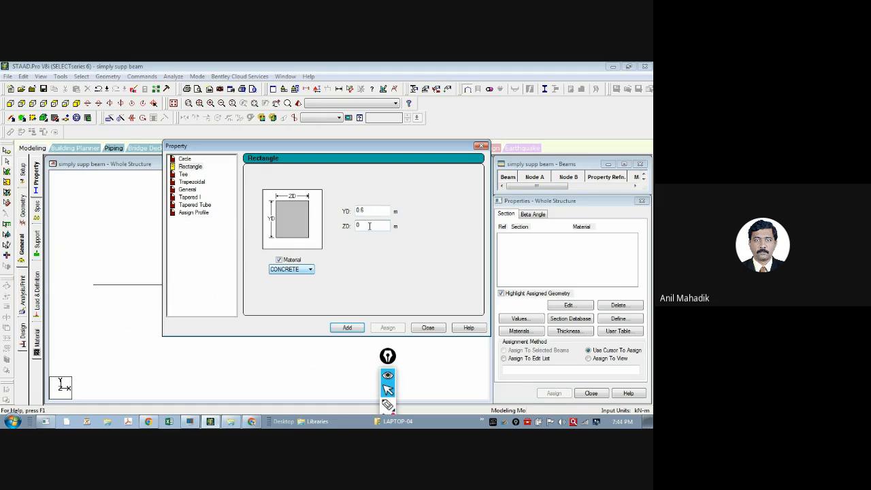
text(.3)
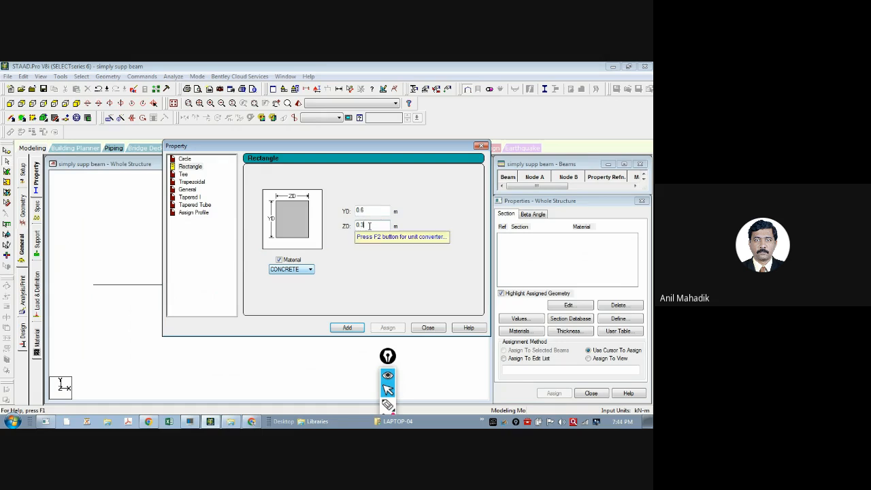
click(350, 329)
click(417, 330)
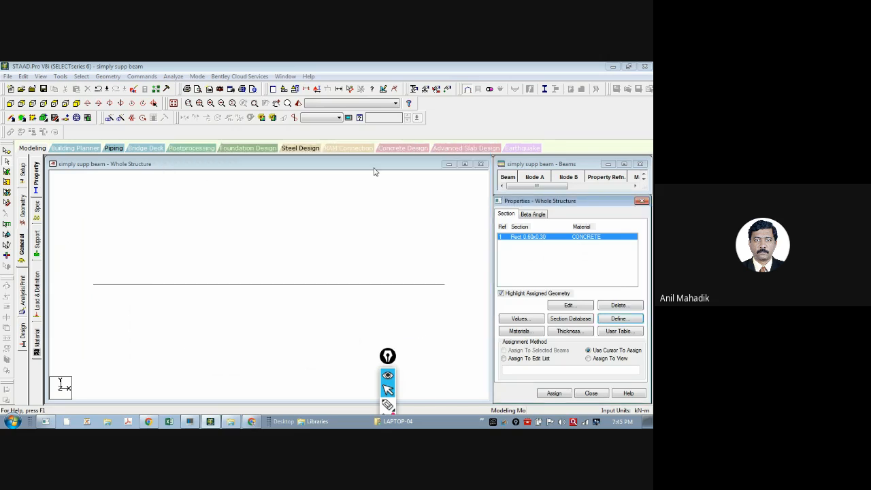
Assign the rectangular 0.60x0.30 concrete section to the selected beam.
click(550, 239)
click(376, 285)
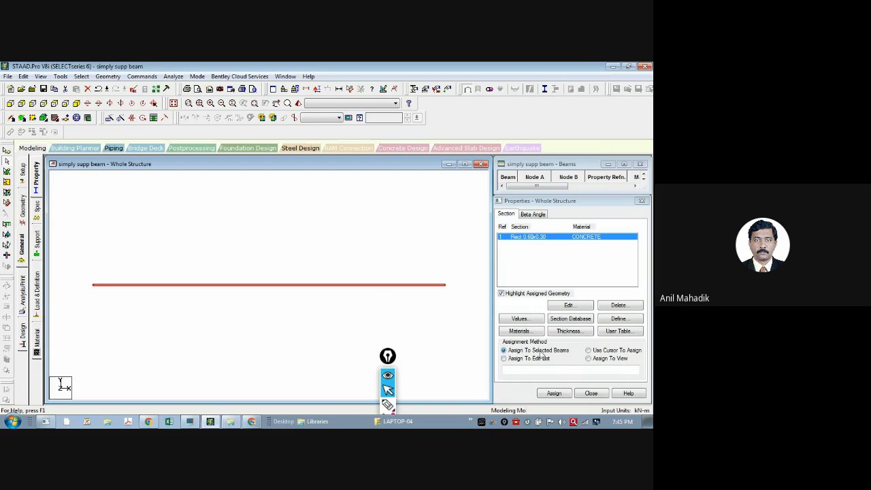
click(553, 394)
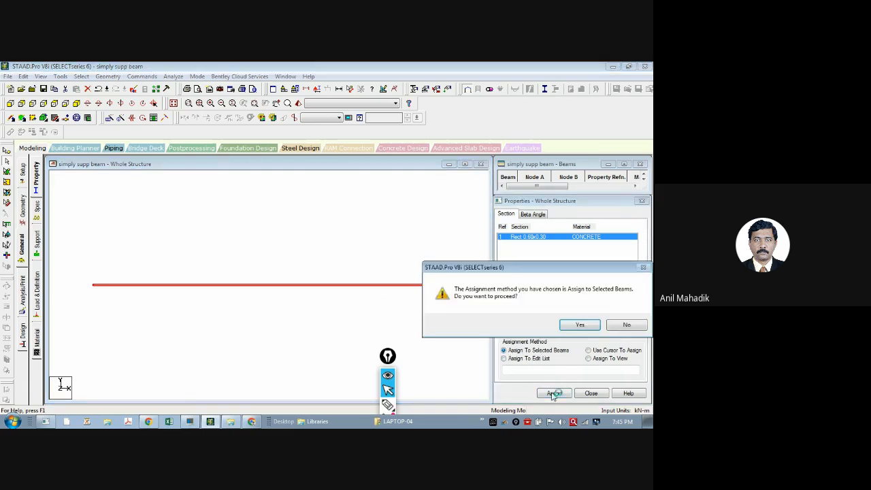
click(580, 324)
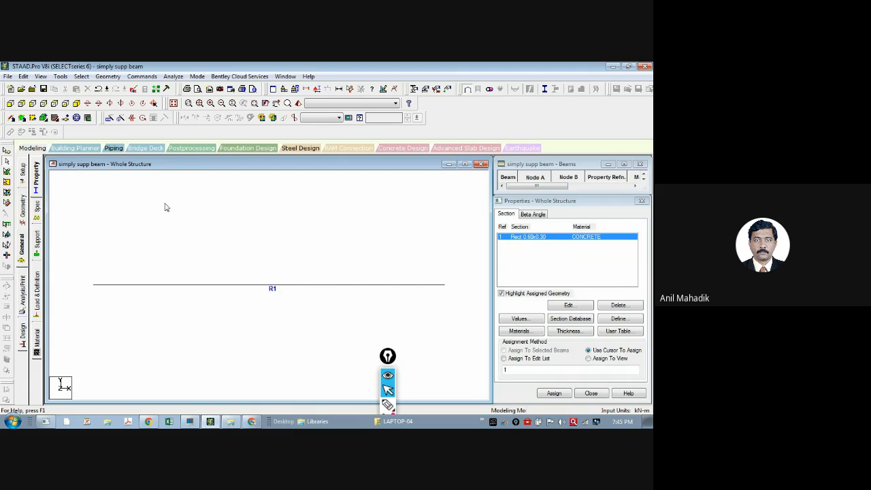
Create a pinned support definition for the structure.
click(39, 250)
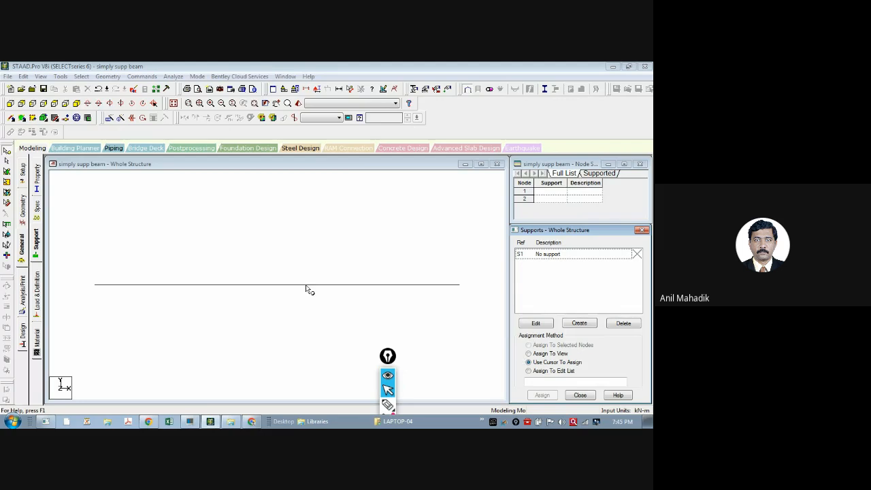
click(580, 323)
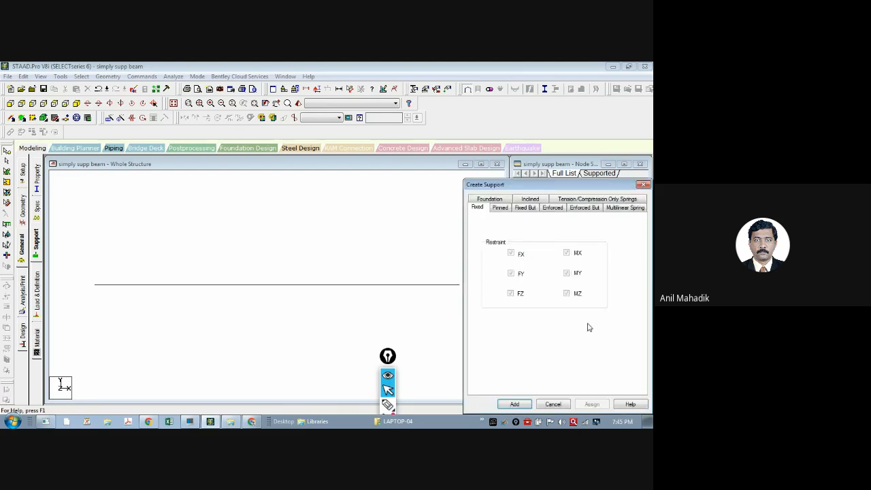
click(499, 209)
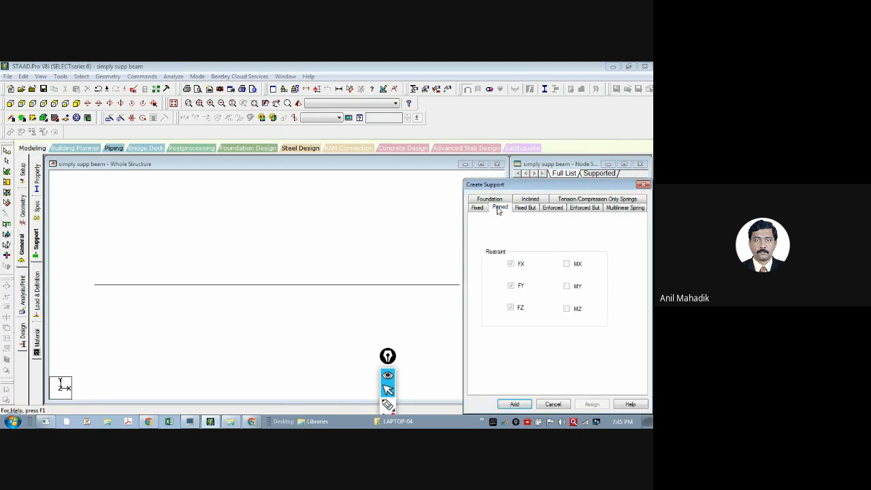
click(516, 404)
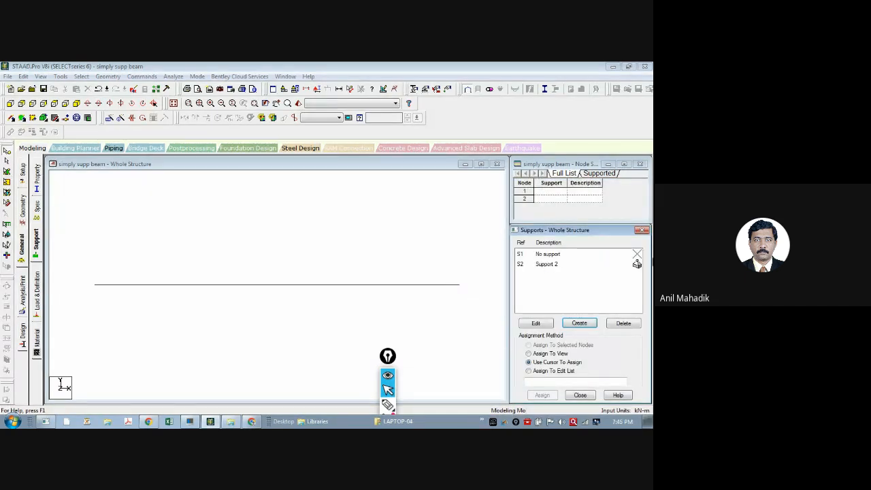
Assign the pinned support to the selected left end node of the beam, and likewise to its right end node.
click(544, 265)
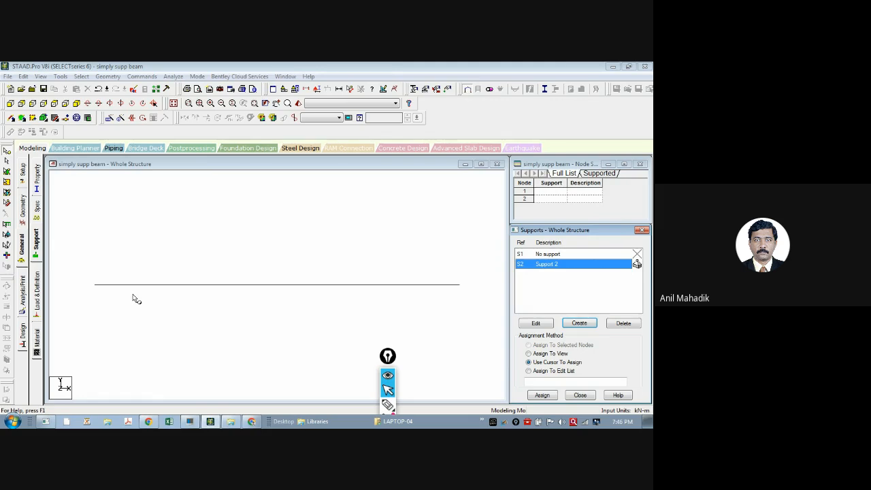
click(96, 286)
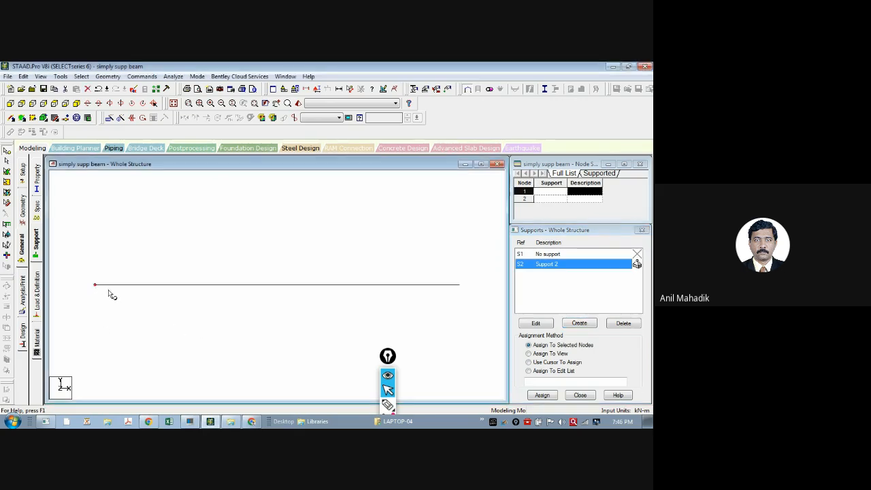
click(555, 348)
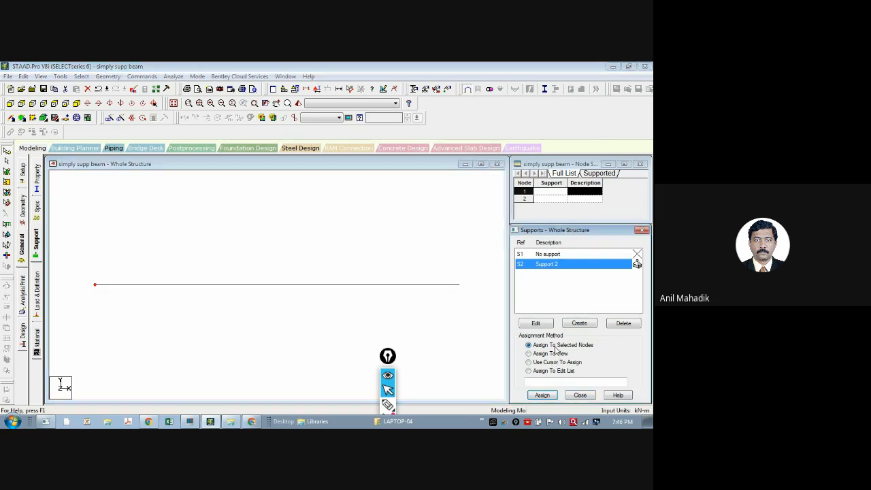
click(543, 396)
click(577, 340)
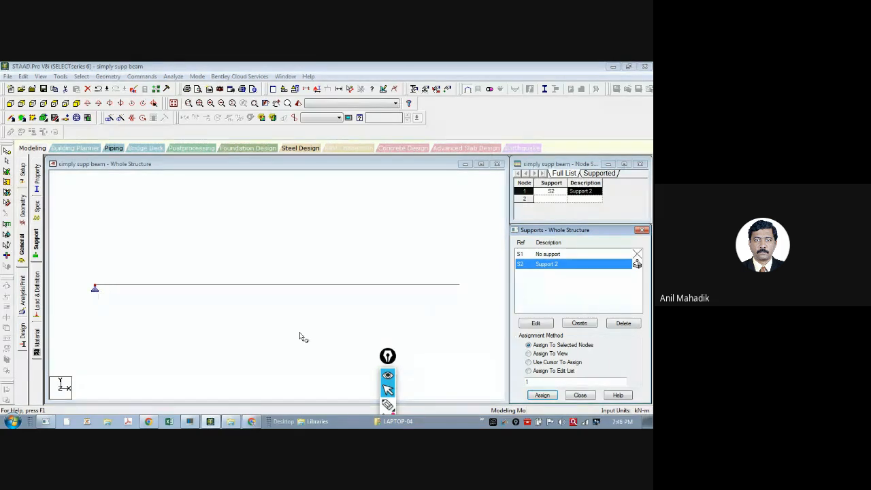
click(461, 287)
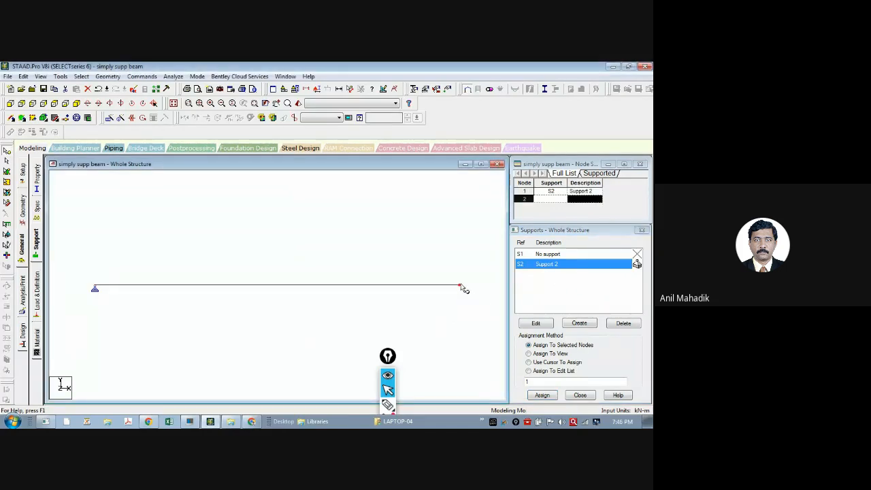
click(553, 394)
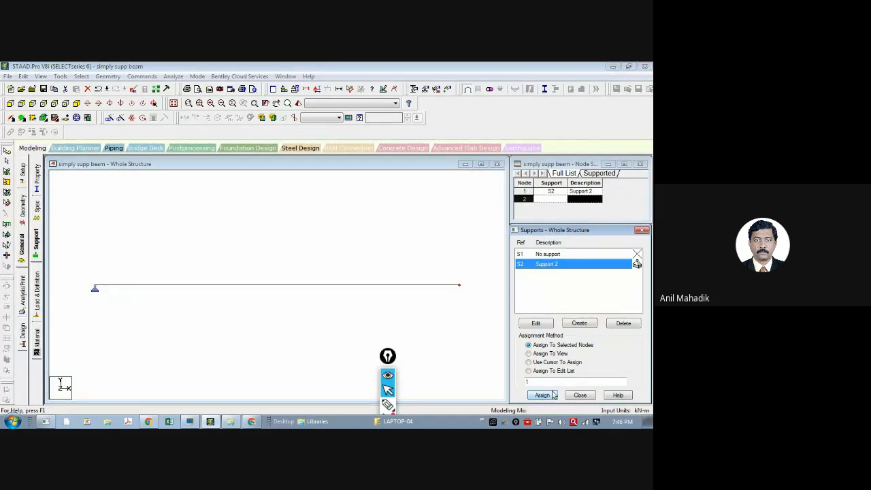
click(579, 338)
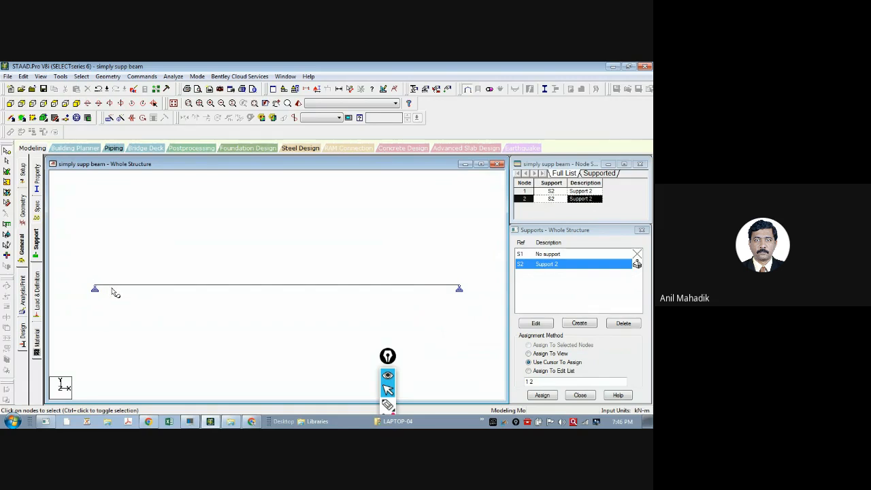
Add primary load case 1 titled "DEAD LOAD" with loading type None, and close the load case definition.
click(36, 291)
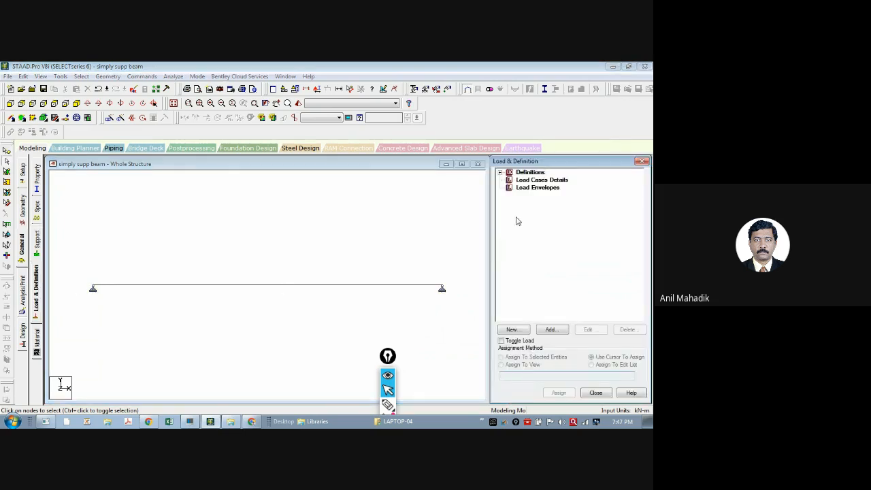
click(540, 181)
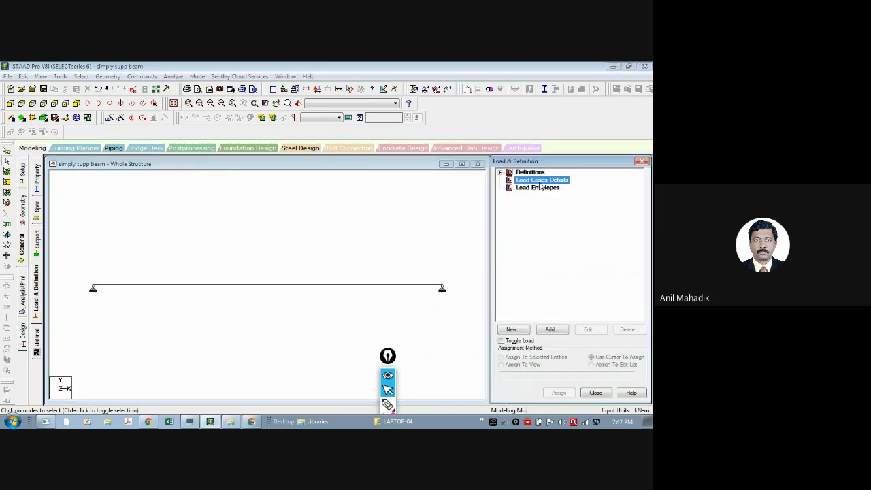
click(550, 329)
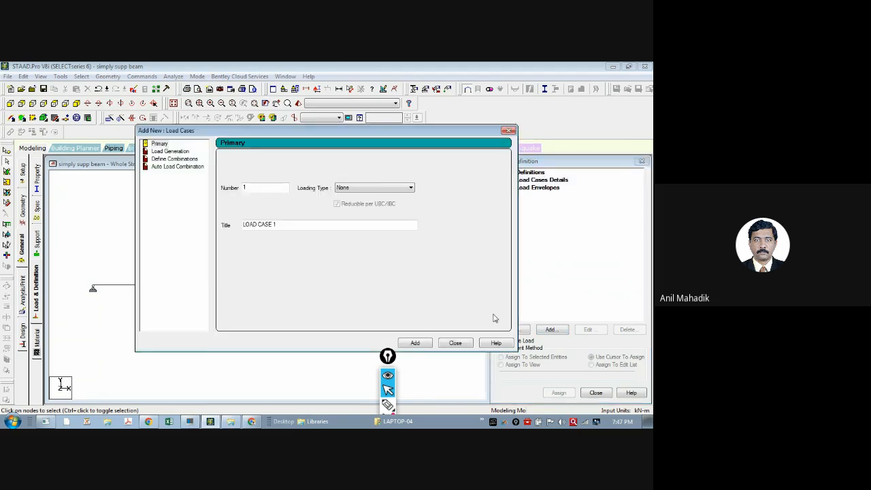
drag(416, 132, 334, 133)
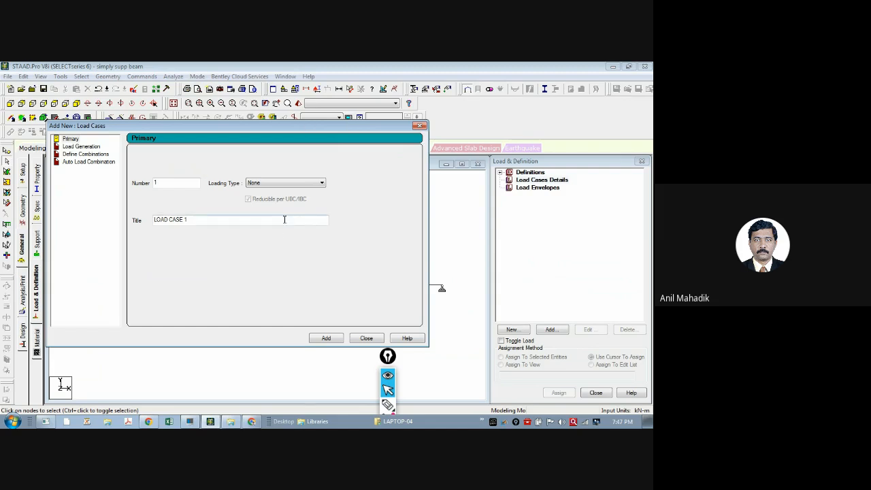
drag(317, 130, 352, 129)
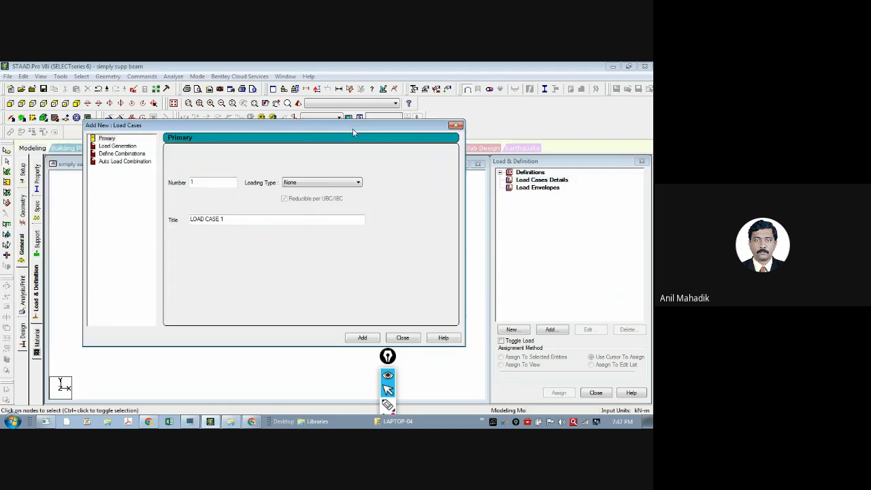
drag(264, 219, 181, 223)
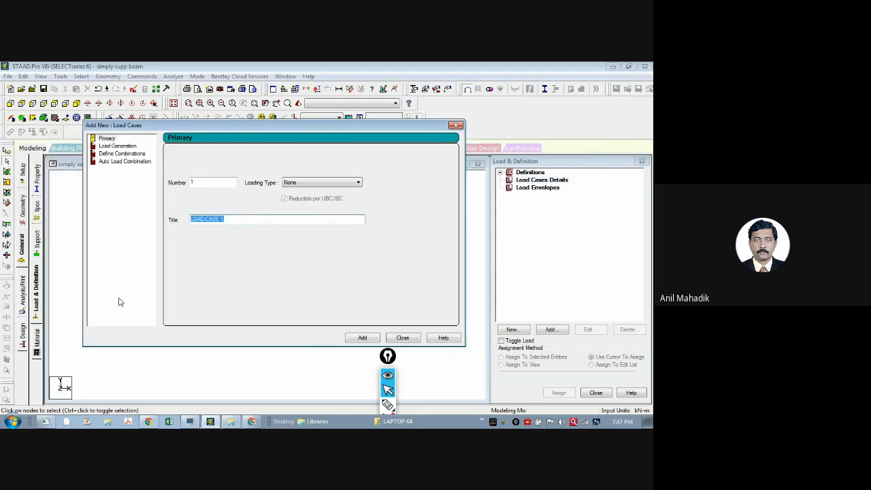
text(DL)
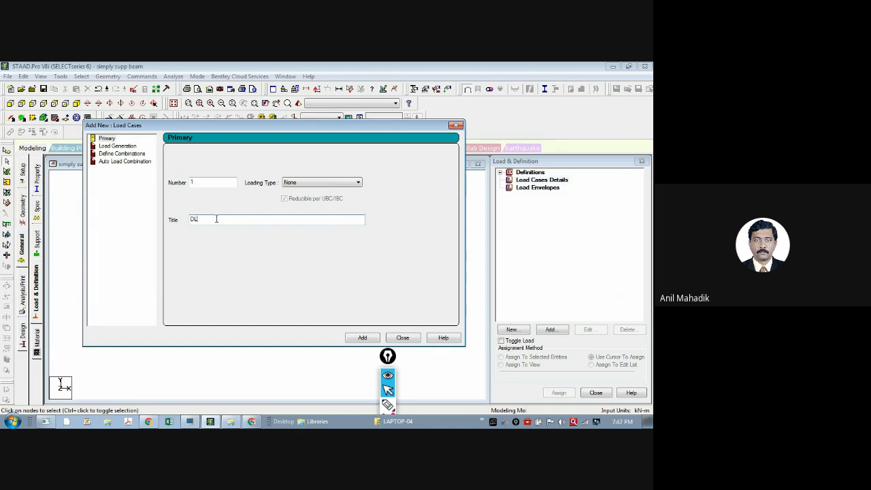
key(BackSpace)
text(EAD LOAD)
click(363, 337)
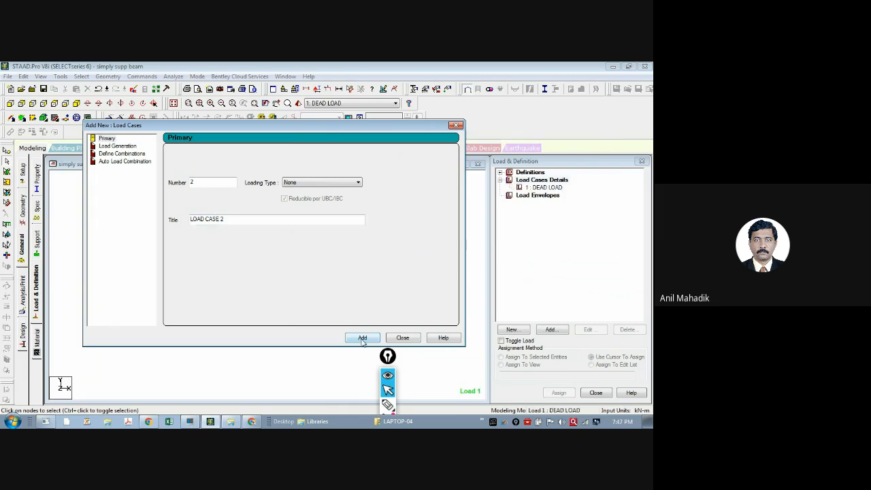
click(398, 339)
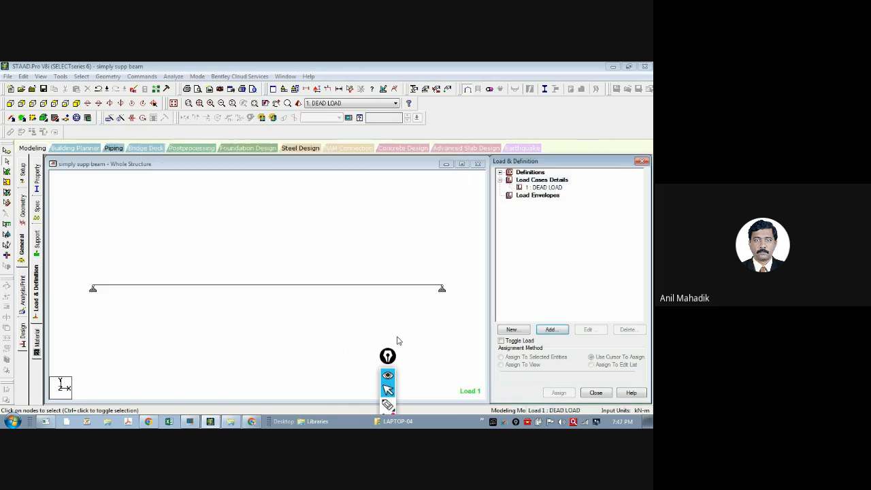
Start a Uniform Force member load item for the DEAD LOAD case, and check the beam's distributed load in the Xournal++ notes.
click(546, 188)
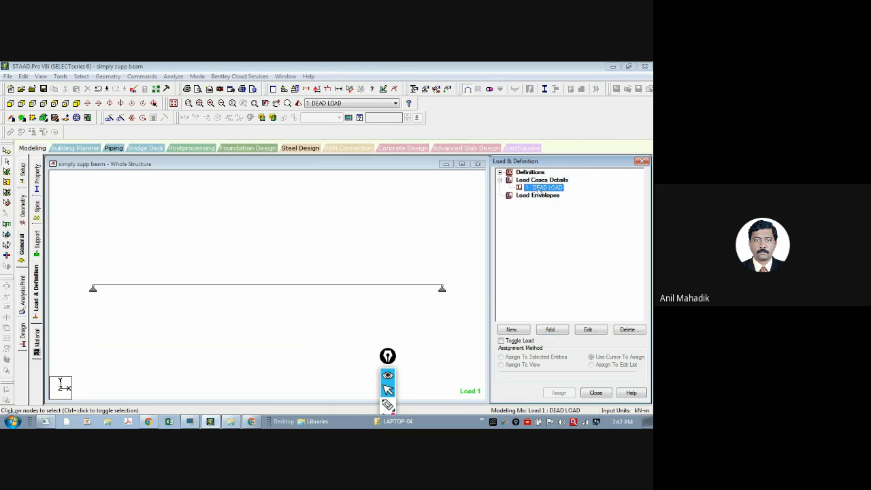
click(551, 330)
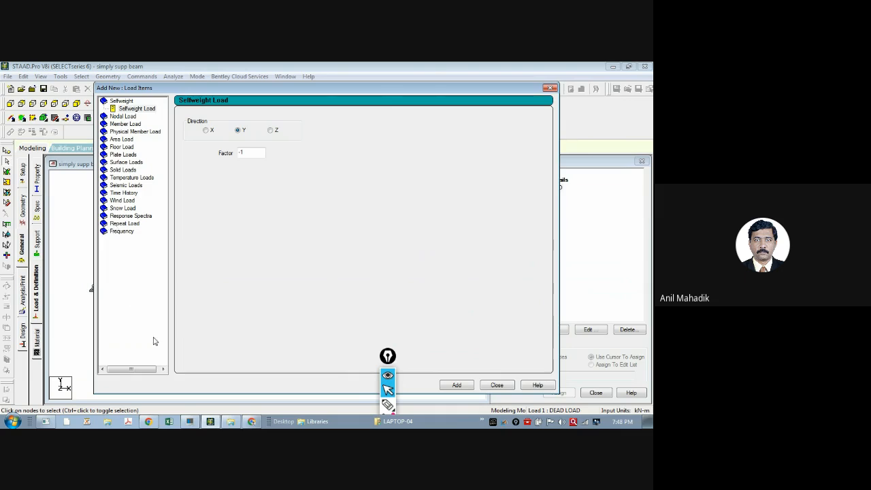
mouse_move(252, 421)
click(128, 125)
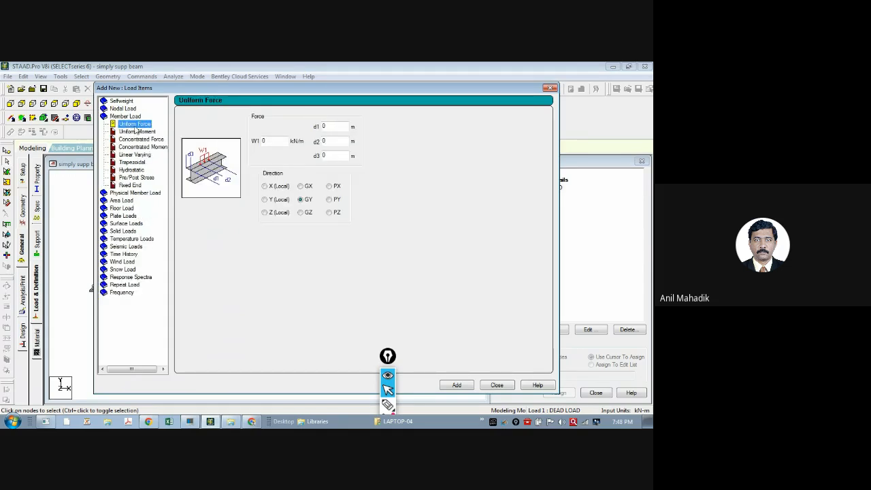
double_click(276, 141)
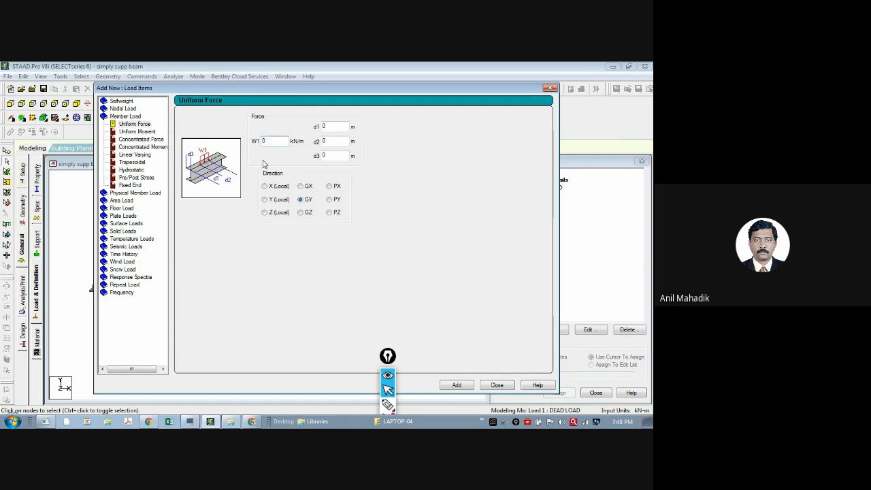
click(46, 422)
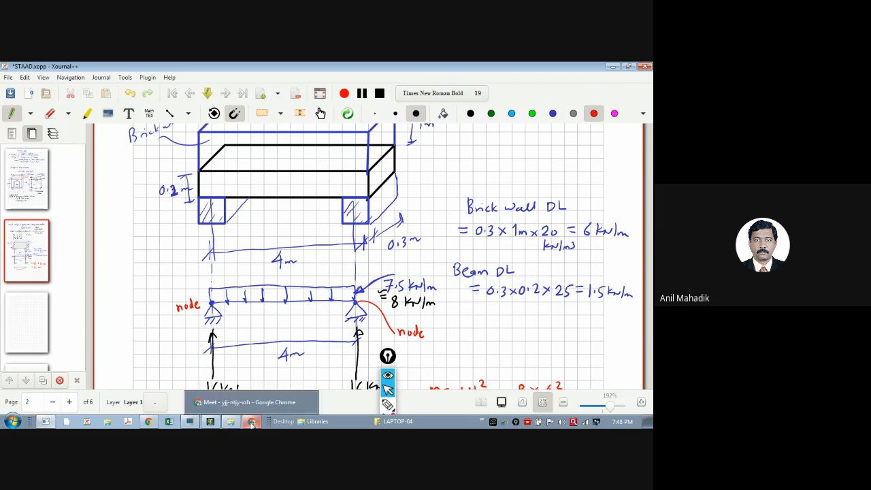
click(211, 423)
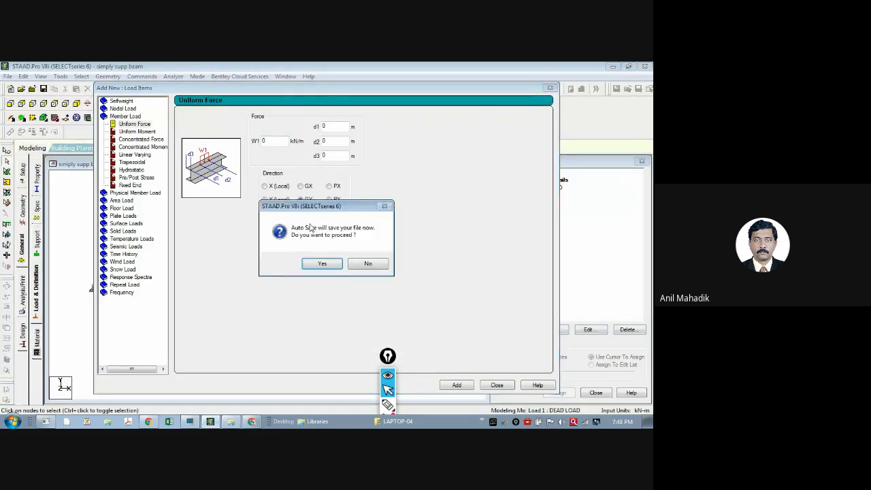
Let Auto Save save the modified structure, and set the uniform force W1 to -8 kN/m in the GY direction.
click(324, 270)
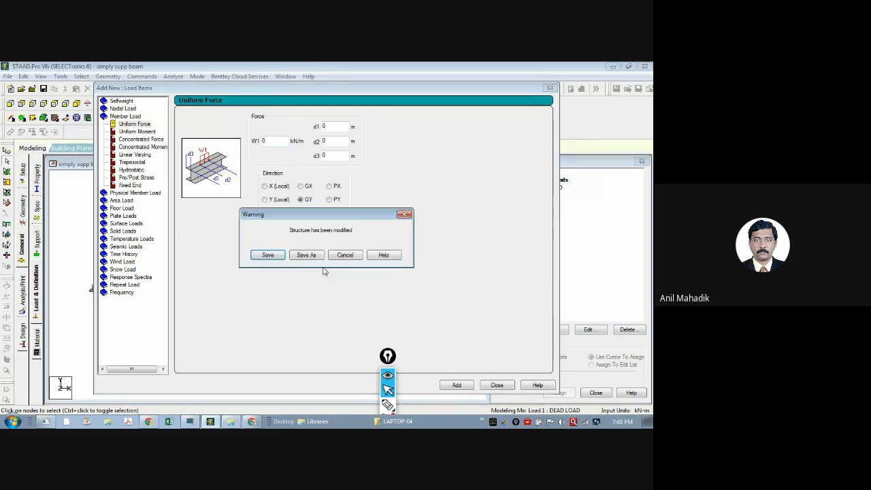
click(274, 256)
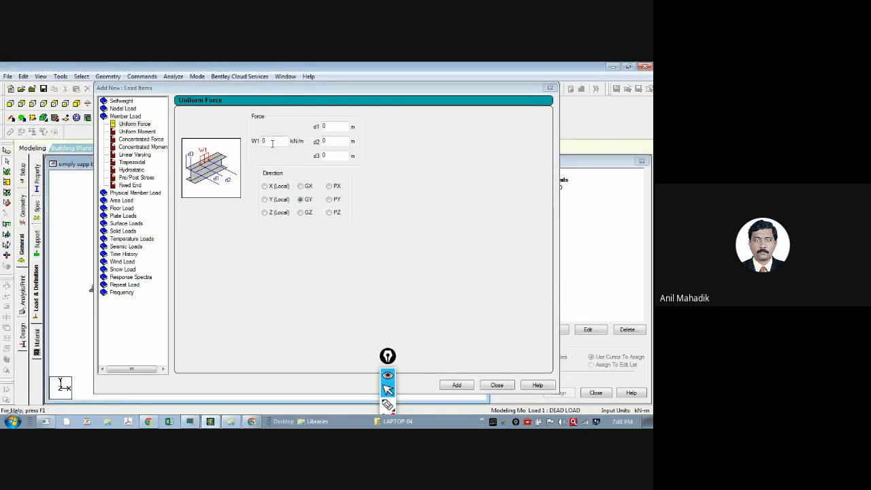
drag(271, 144, 260, 146)
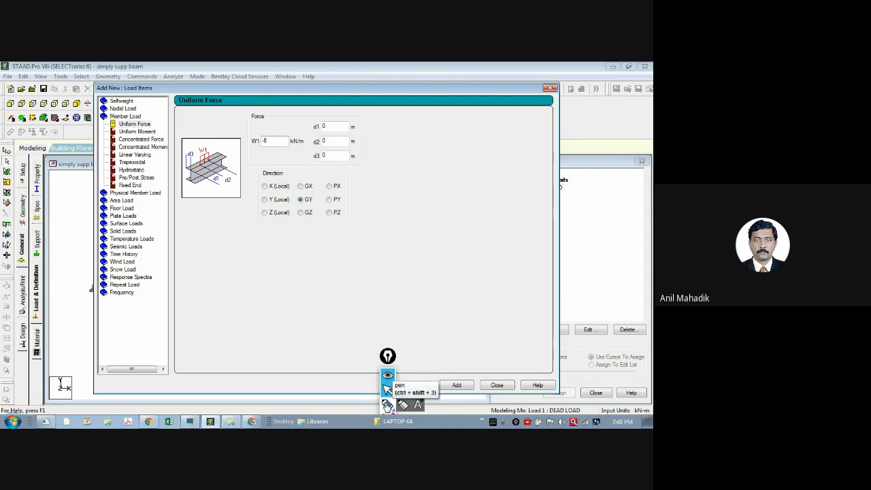
Sketch a pair of coordinate axes labelled x and y with the annotation pen over the load item dialog.
click(388, 406)
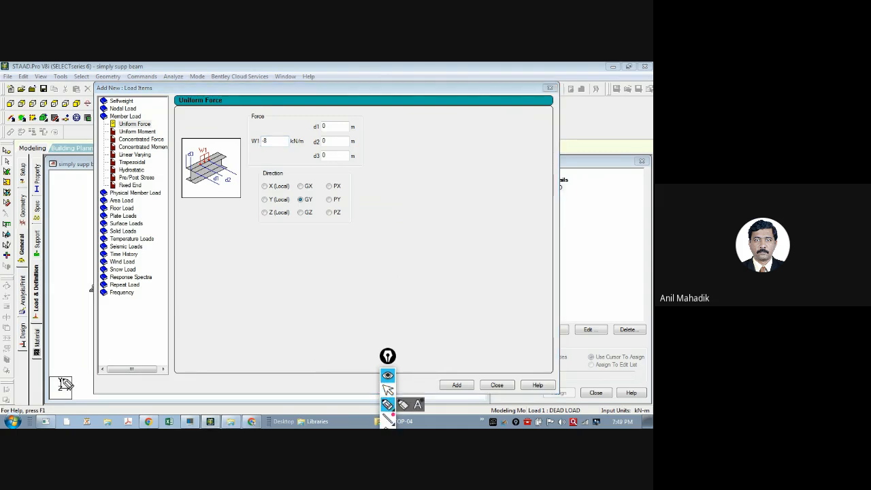
mouse_move(212, 286)
mouse_down()
mouse_move(211, 315)
mouse_move(222, 284)
mouse_move(224, 316)
mouse_move(240, 317)
mouse_up()
drag(251, 310, 251, 315)
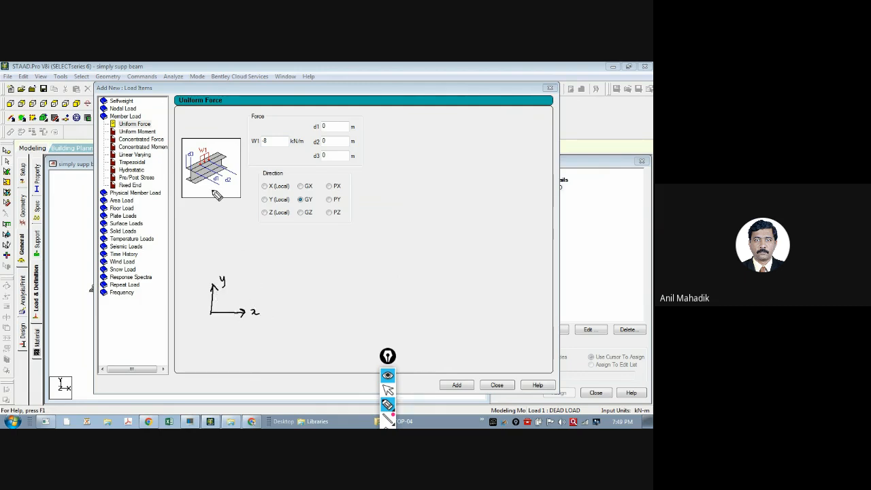
Sketch a simply supported beam with downward distributed load arrows beside the axes, and label the load "w 8 kN/m".
drag(365, 259, 465, 256)
drag(365, 260, 367, 268)
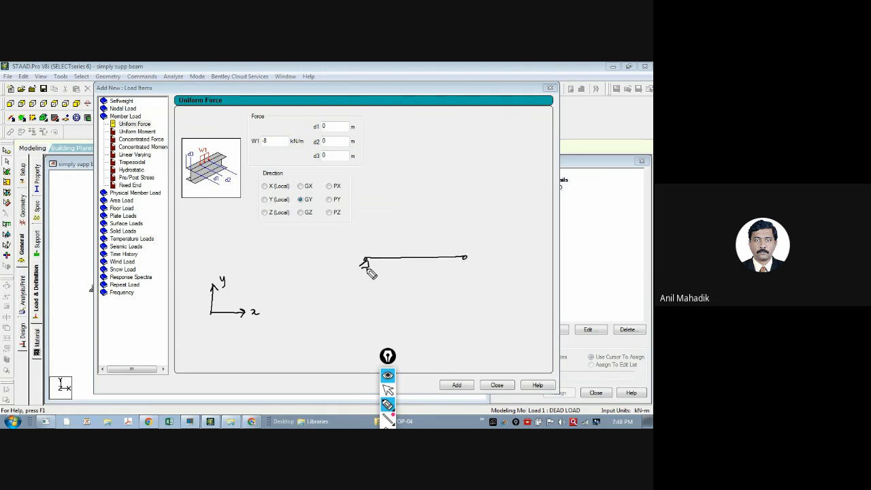
drag(464, 259, 467, 266)
mouse_move(366, 257)
mouse_down()
mouse_move(384, 243)
mouse_move(467, 247)
mouse_move(466, 256)
mouse_move(444, 255)
mouse_up()
mouse_move(423, 242)
mouse_down()
mouse_move(424, 257)
mouse_move(406, 257)
mouse_up()
drag(403, 254, 369, 252)
drag(427, 241, 442, 224)
mouse_move(444, 225)
mouse_down()
mouse_move(493, 223)
mouse_move(502, 231)
mouse_up()
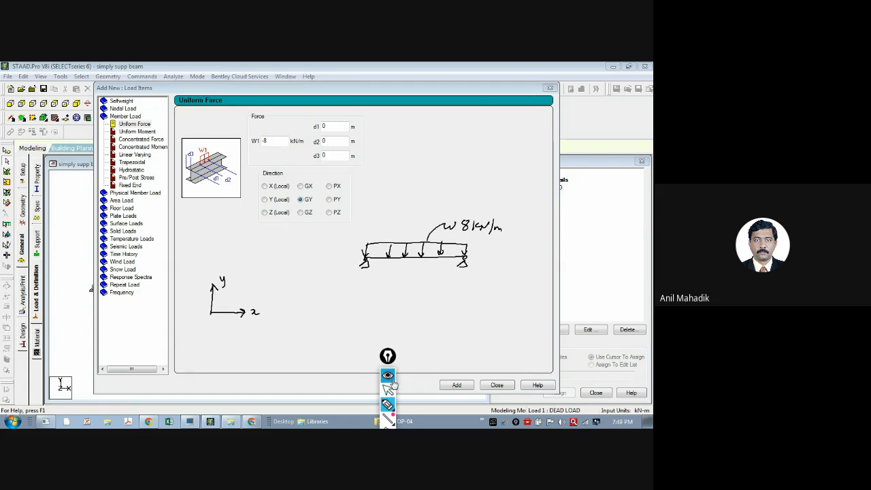
Clear all pen annotations from the screen and move the annotation tools away from the load dialog's controls.
mouse_move(389, 361)
mouse_down()
mouse_move(499, 317)
mouse_move(531, 272)
mouse_up()
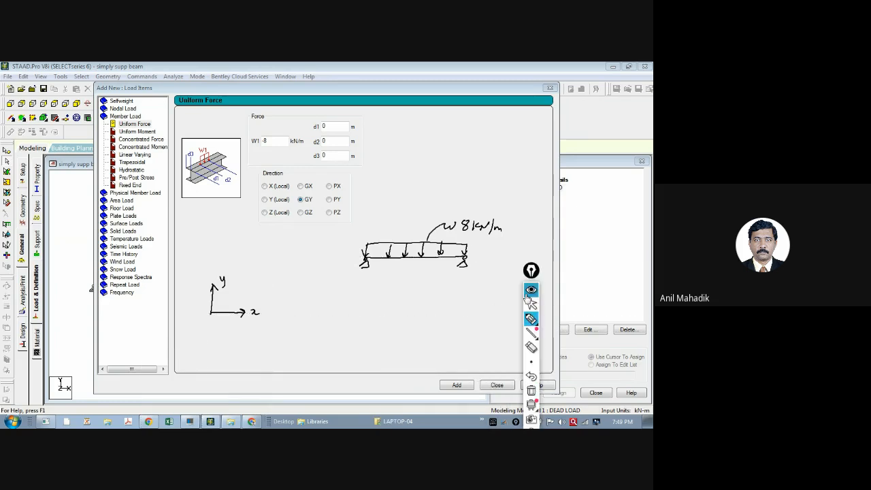
click(531, 390)
mouse_move(536, 335)
mouse_move(533, 274)
mouse_down()
mouse_move(402, 310)
mouse_move(363, 363)
mouse_up()
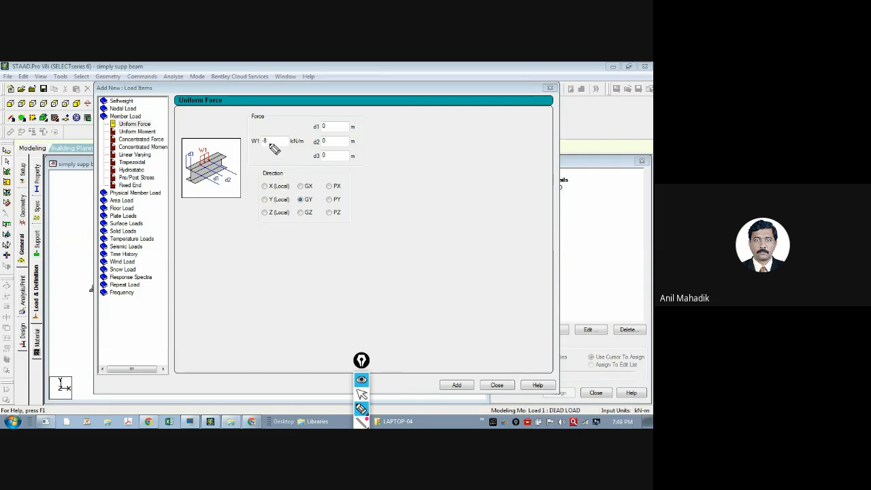
Leave annotation mode, add the -8 kN/m GY uniform force to the DEAD LOAD case, and close the load item dialog.
click(362, 394)
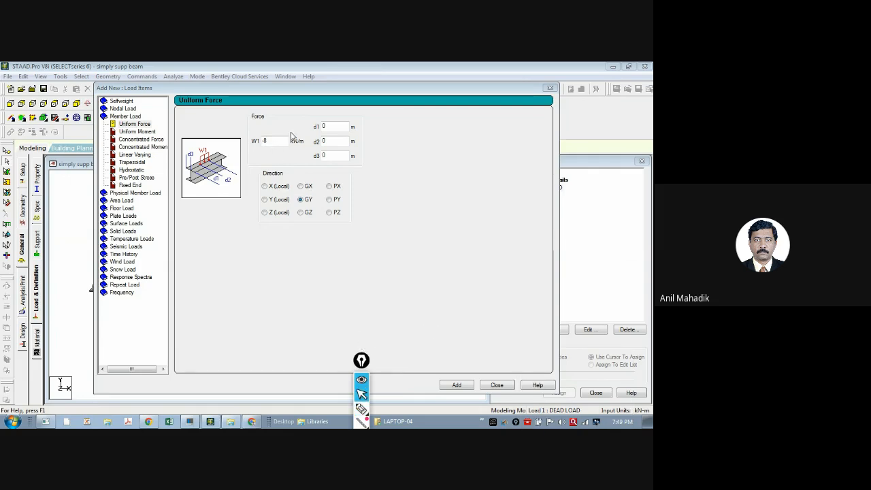
click(457, 386)
click(489, 385)
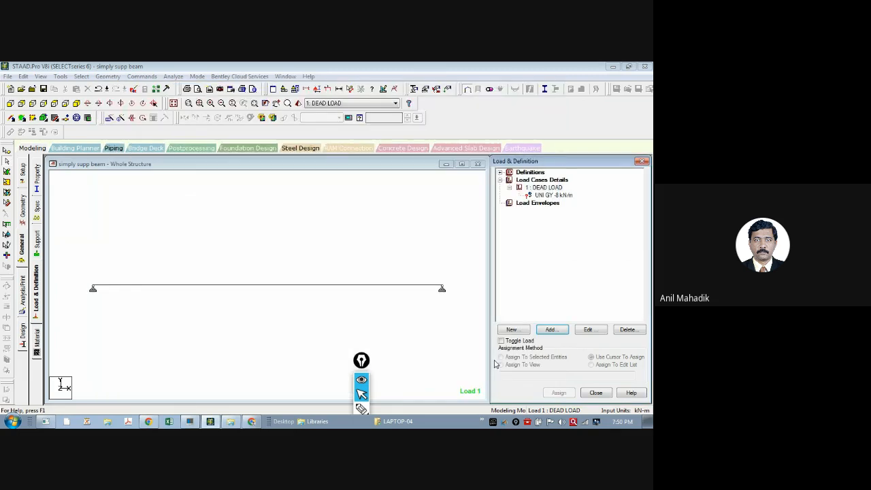
Assign the UNI GY -8 kN/m load to the selected beam and accept the assignment.
click(555, 197)
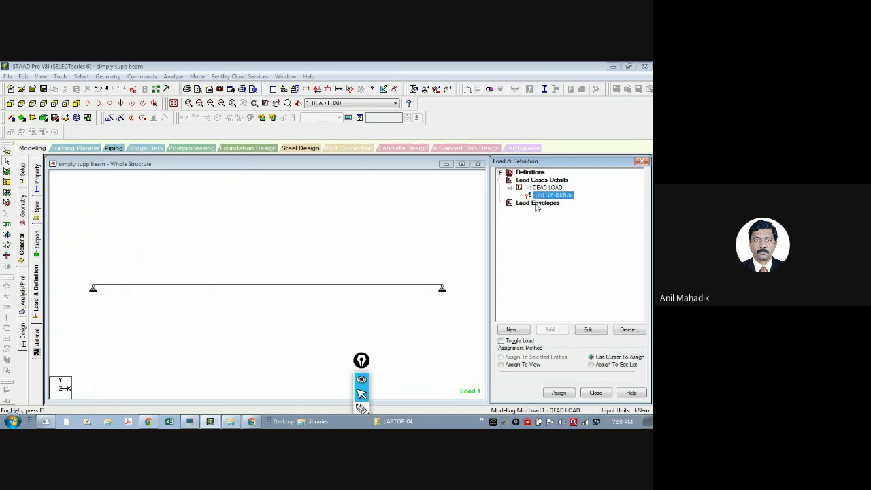
click(382, 287)
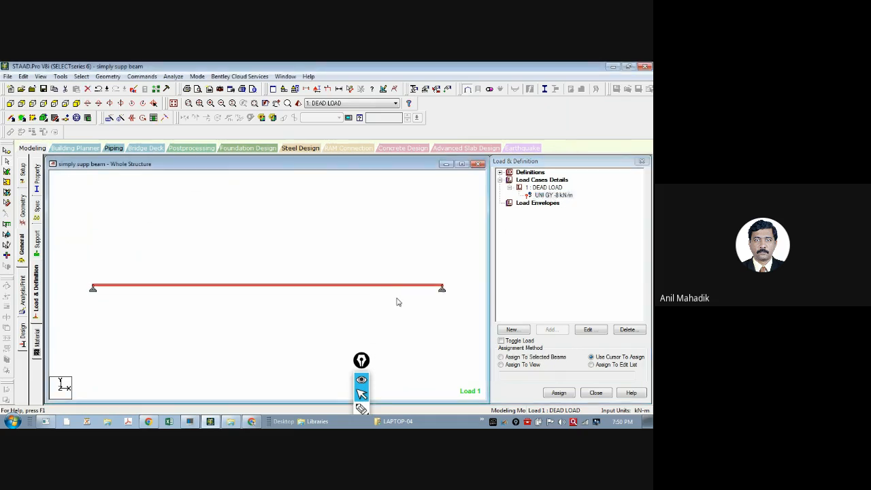
click(525, 358)
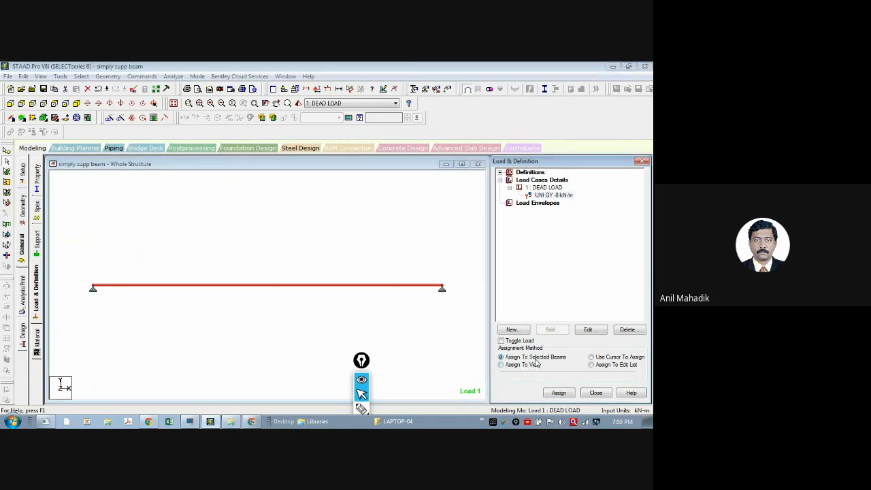
click(560, 394)
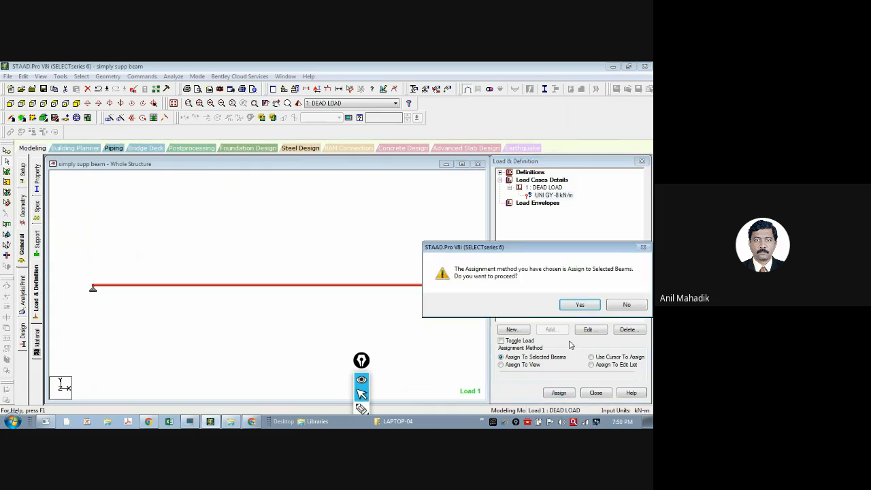
click(580, 306)
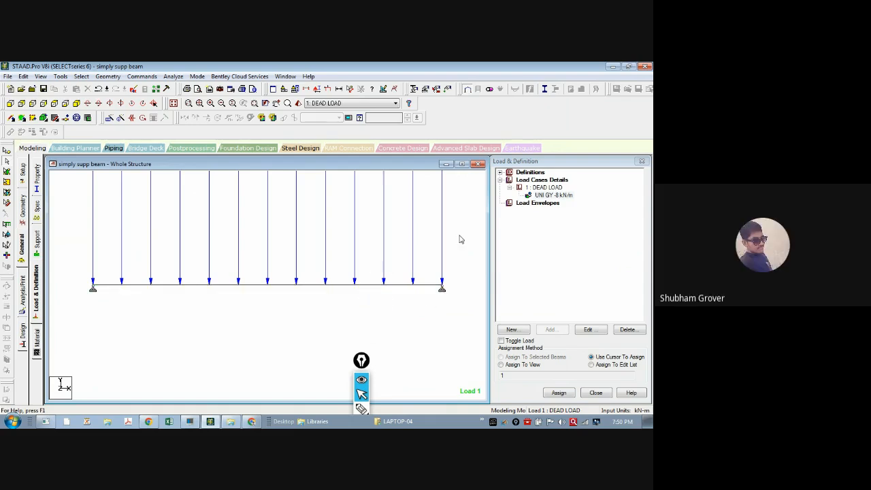
Delete load case 1, DEAD LOAD, together with its uniform load item.
click(548, 189)
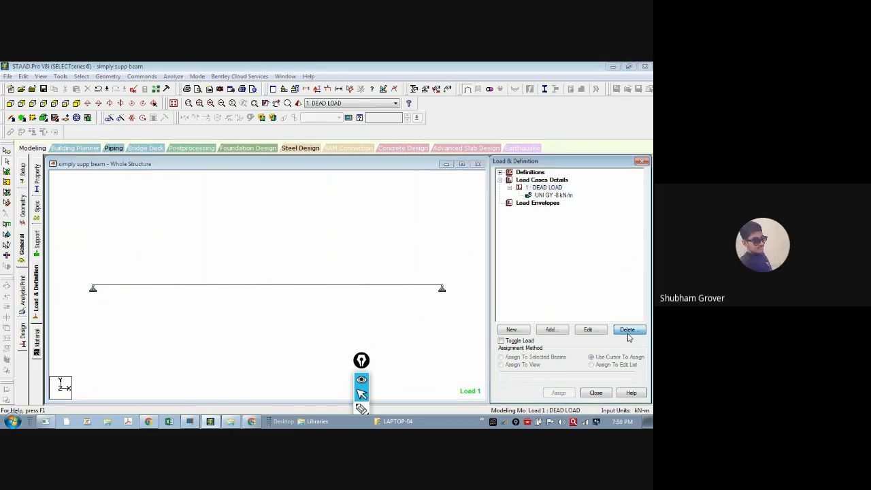
click(569, 196)
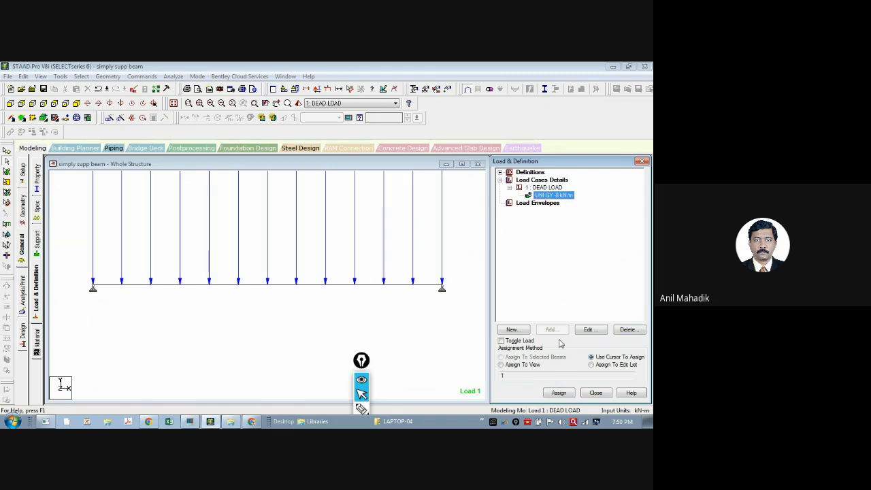
click(543, 189)
click(623, 330)
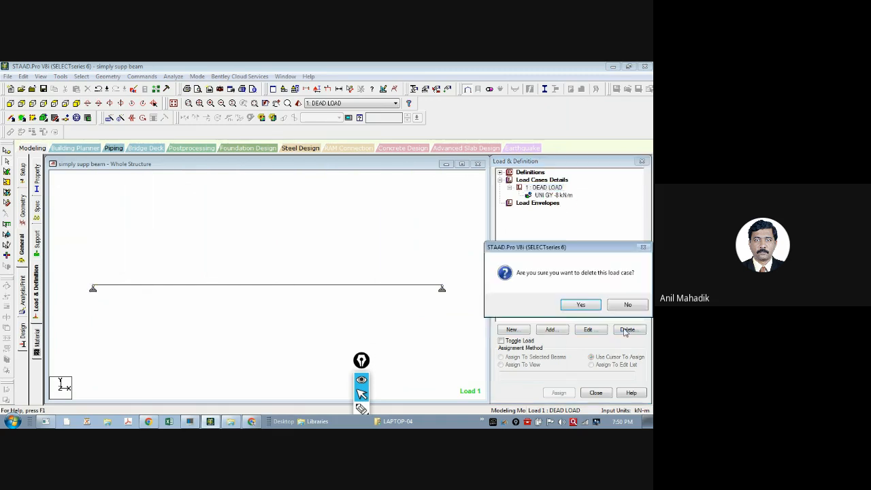
click(578, 304)
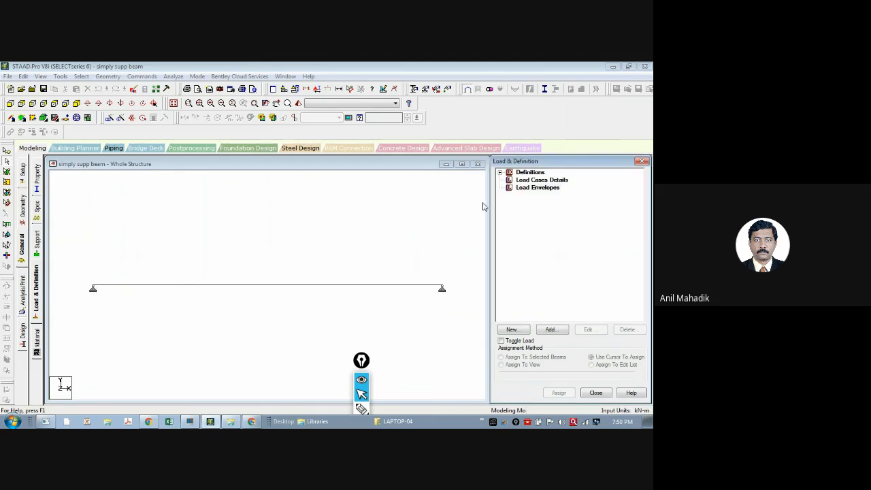
Re-create primary load case 1 with loading type None and the title "DEAD LOAD".
click(537, 181)
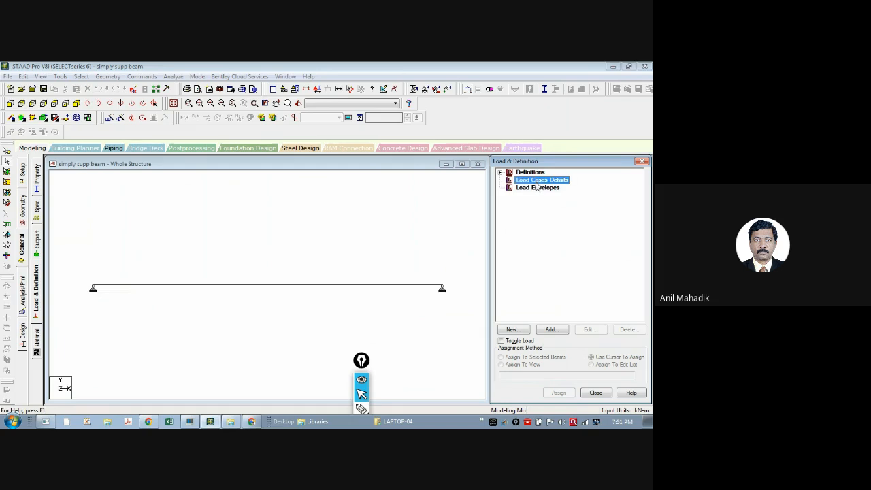
click(551, 330)
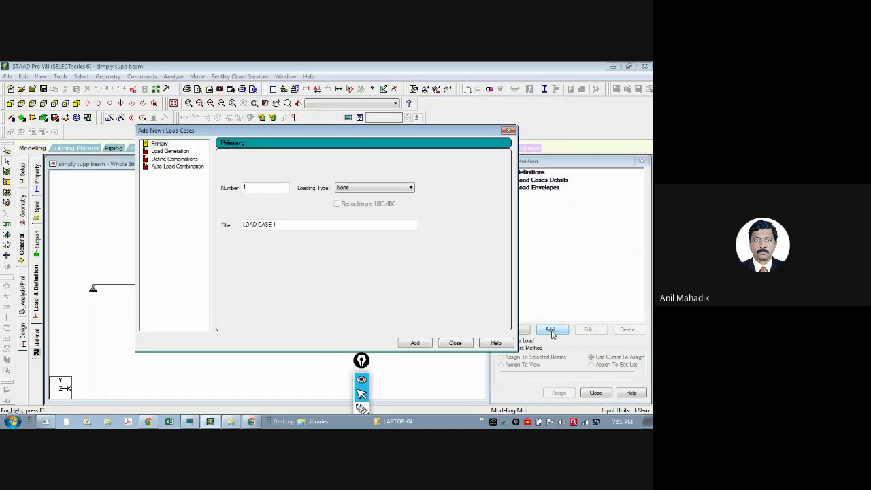
drag(299, 225, 190, 232)
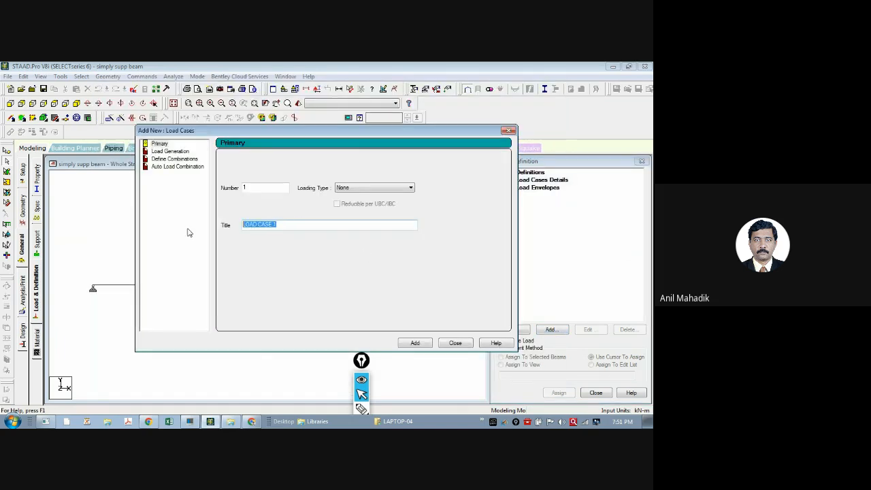
text(DEAD LOAD)
click(417, 344)
click(456, 344)
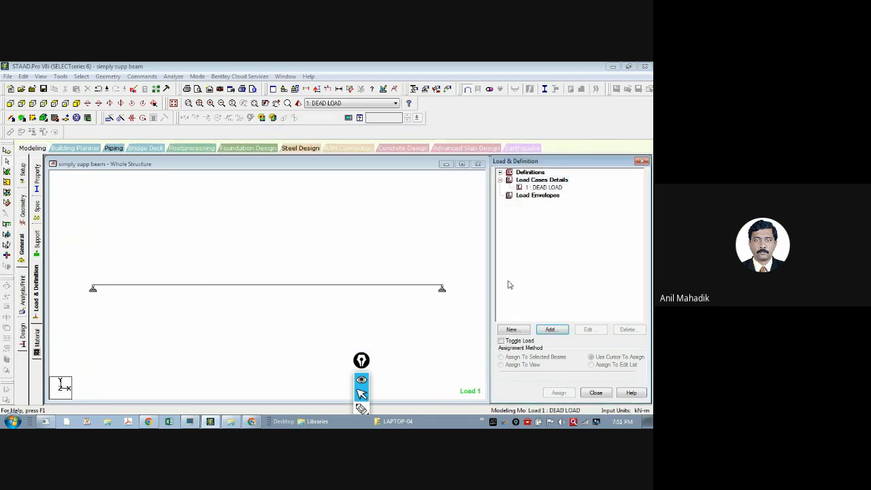
Add a Uniform Force member load of -8 kN/m in the GY direction to the re-created DEAD LOAD case.
click(550, 188)
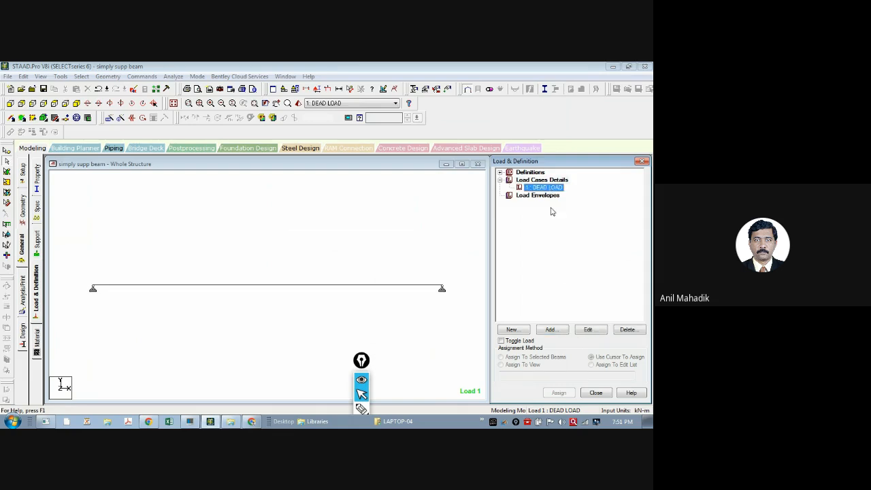
click(550, 330)
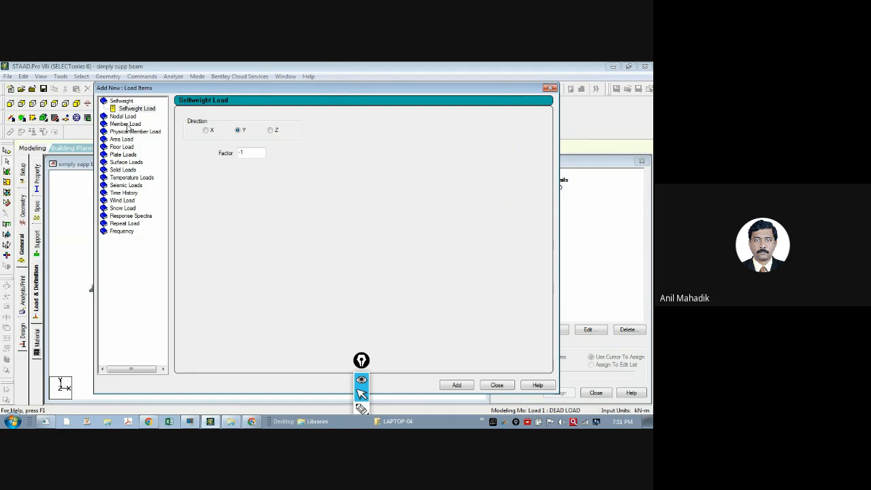
double_click(127, 124)
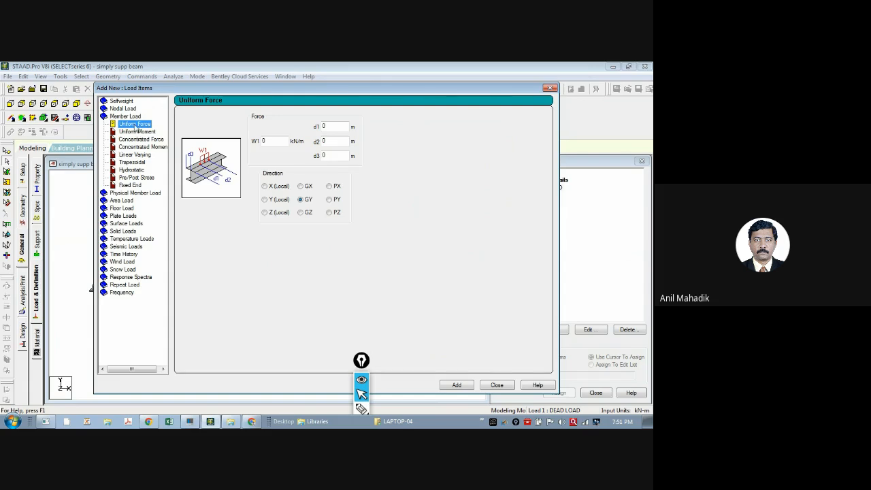
double_click(272, 141)
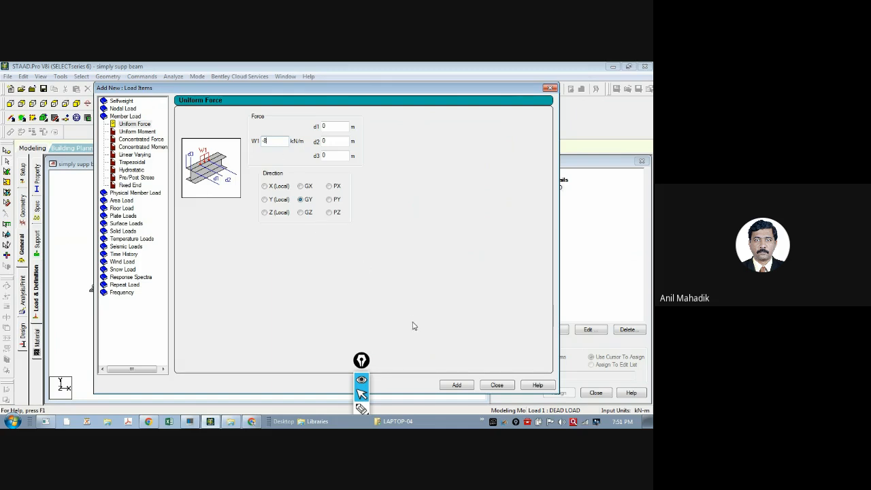
click(457, 386)
click(496, 386)
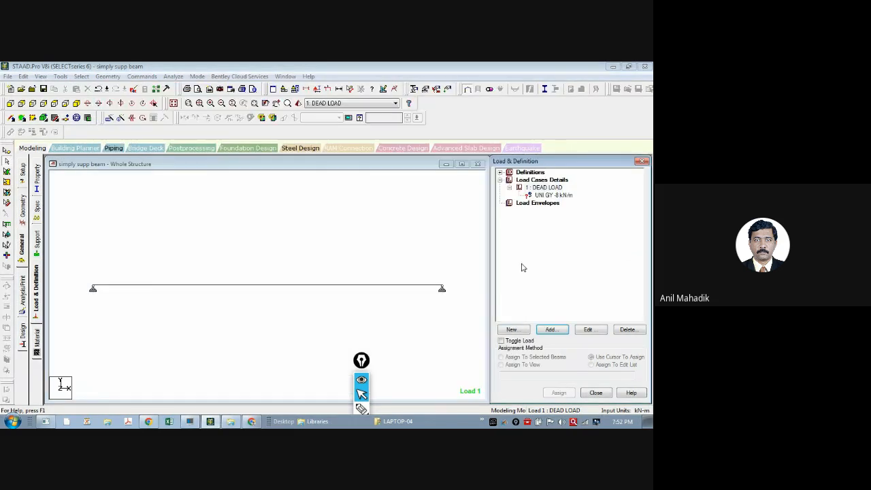
Assign the re-created UNI GY -8 kN/m dead load to the beam with the Assign To Selected Beams method.
click(544, 197)
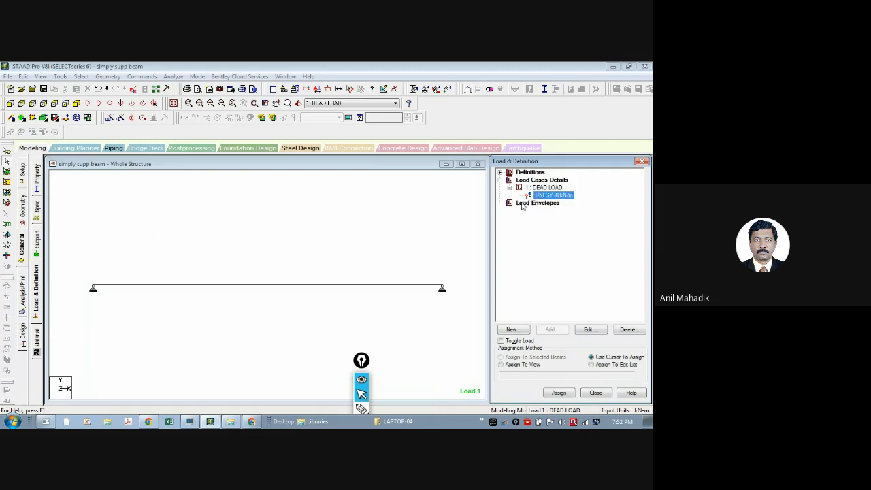
click(394, 289)
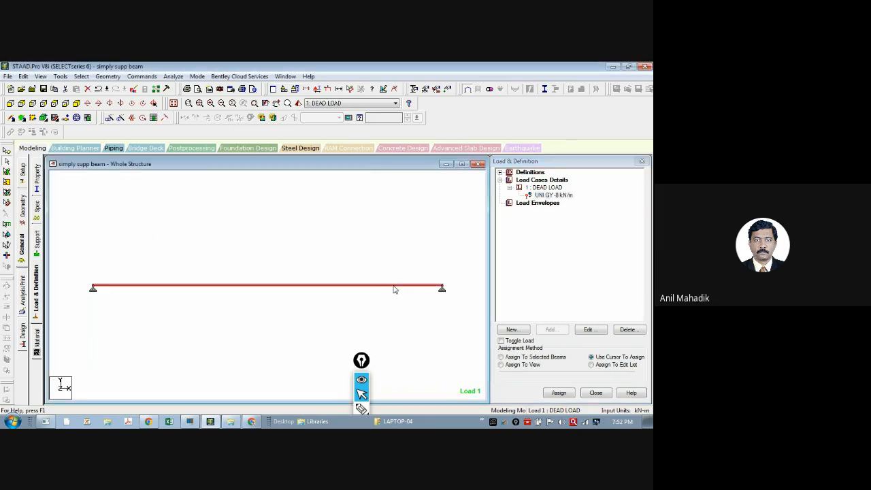
click(512, 359)
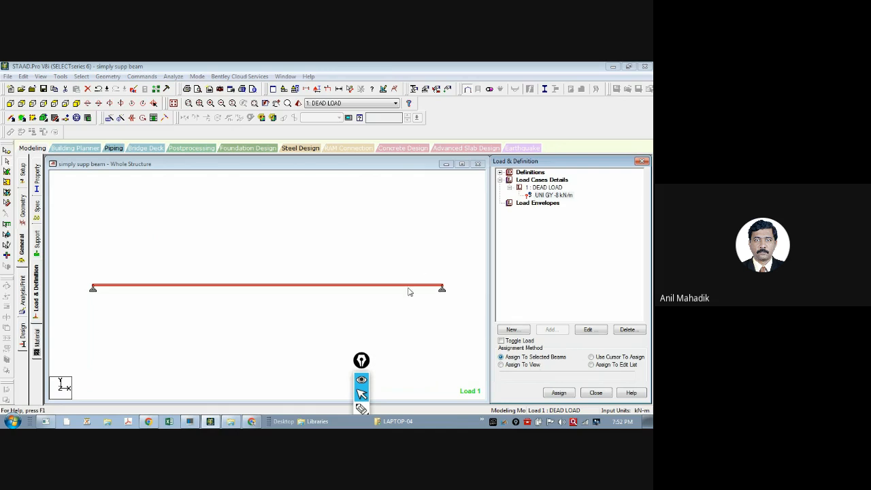
click(558, 394)
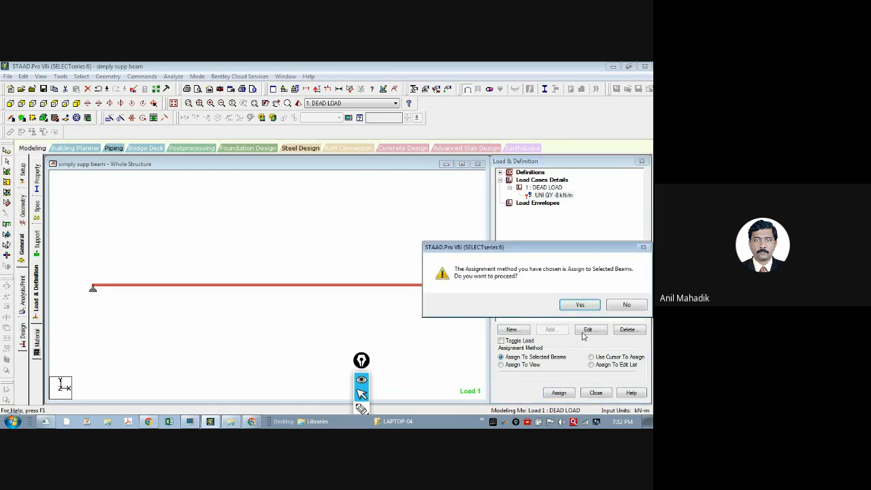
click(582, 306)
click(401, 297)
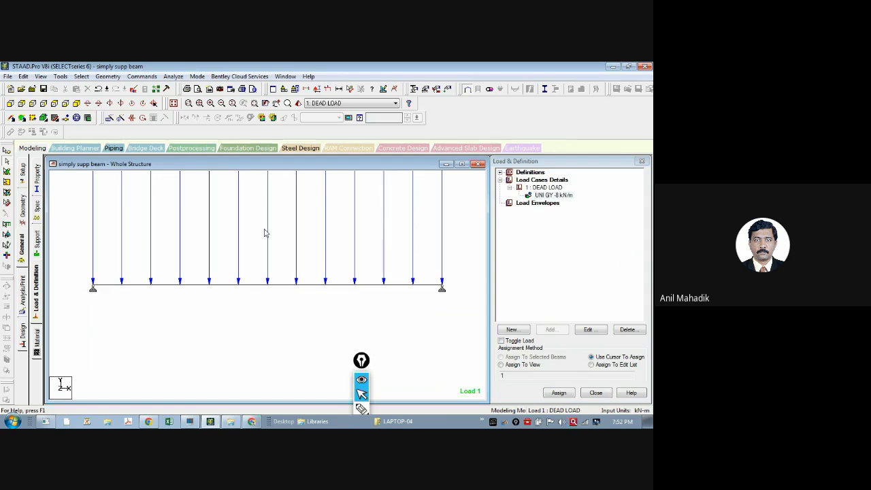
Add a Perform Analysis command to the model with the No Print option.
click(144, 77)
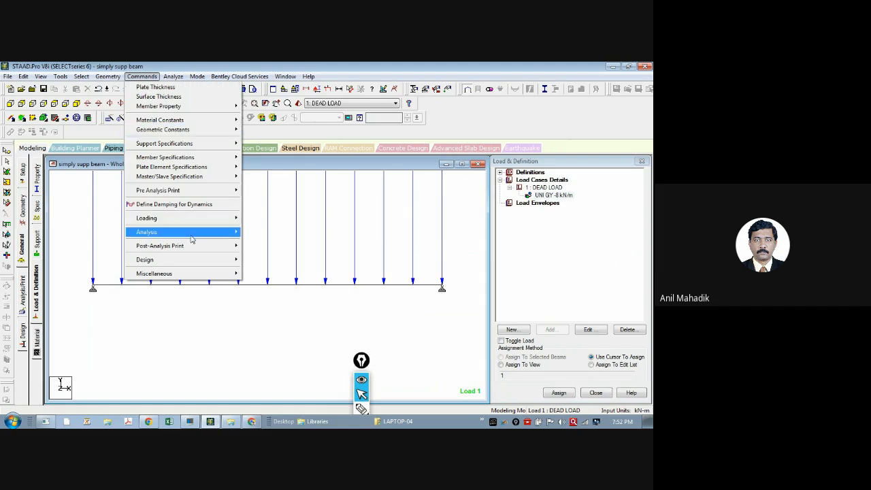
mouse_move(193, 238)
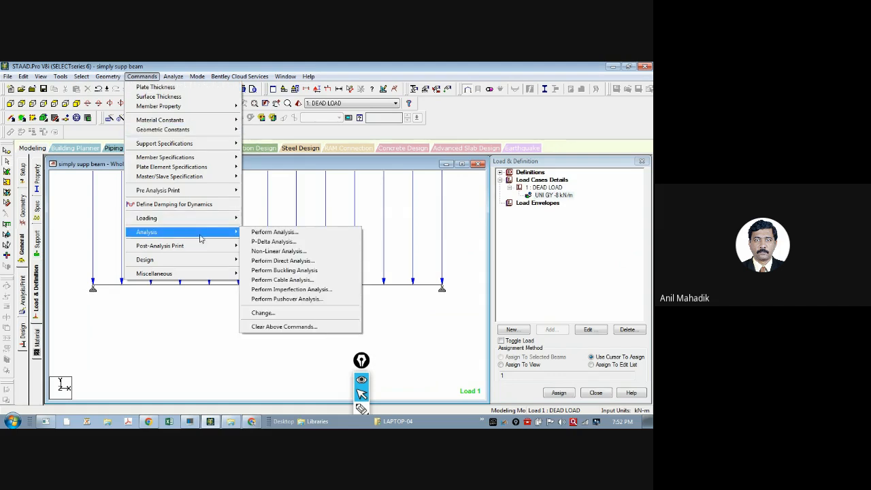
click(275, 233)
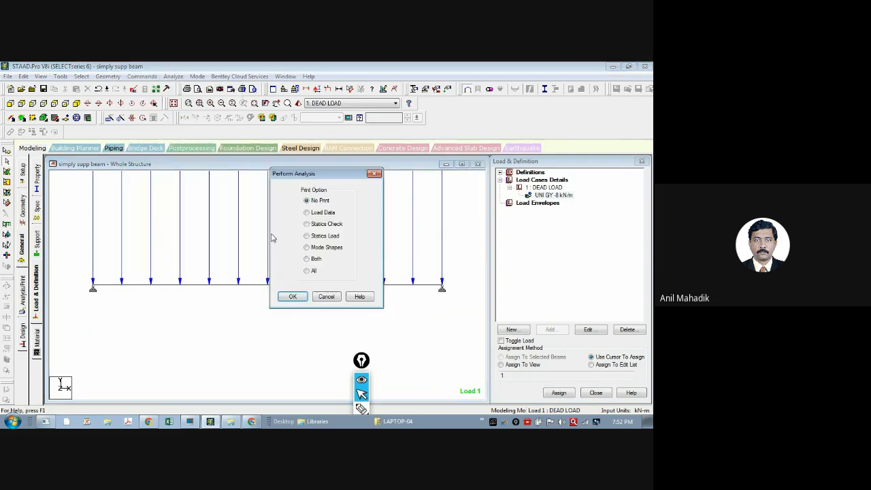
click(290, 296)
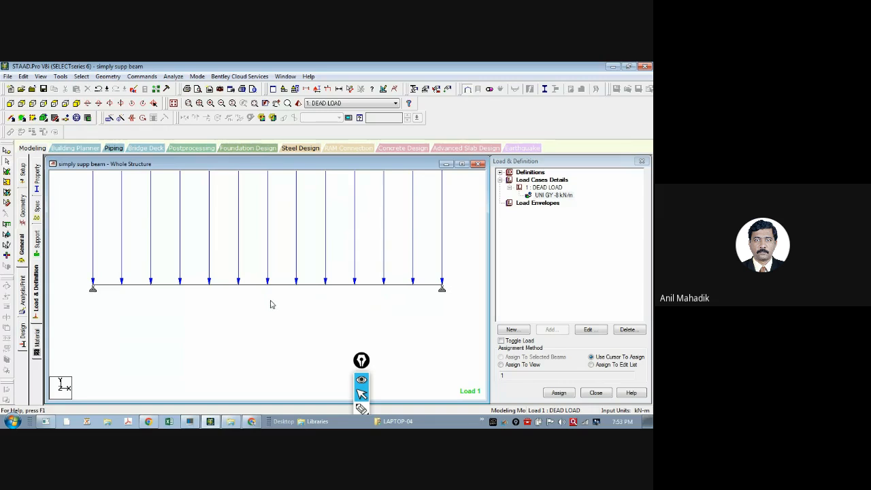
Run the analysis of the simply supported beam model.
click(176, 78)
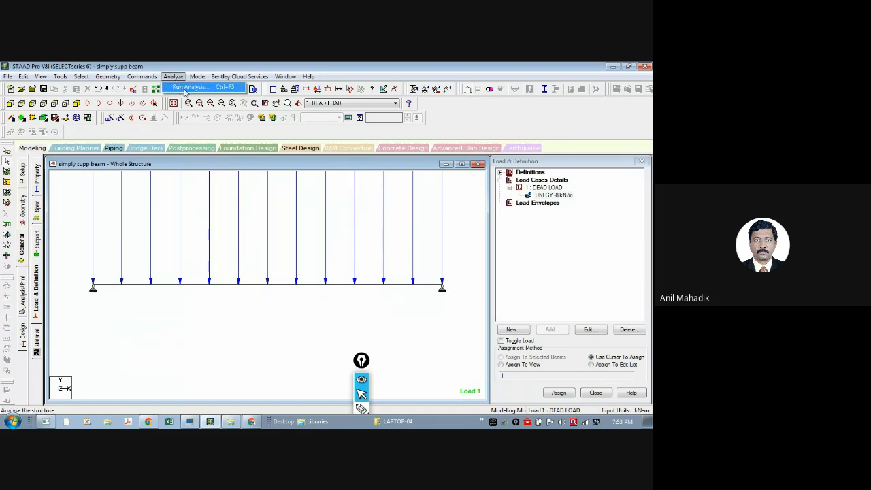
mouse_move(149, 81)
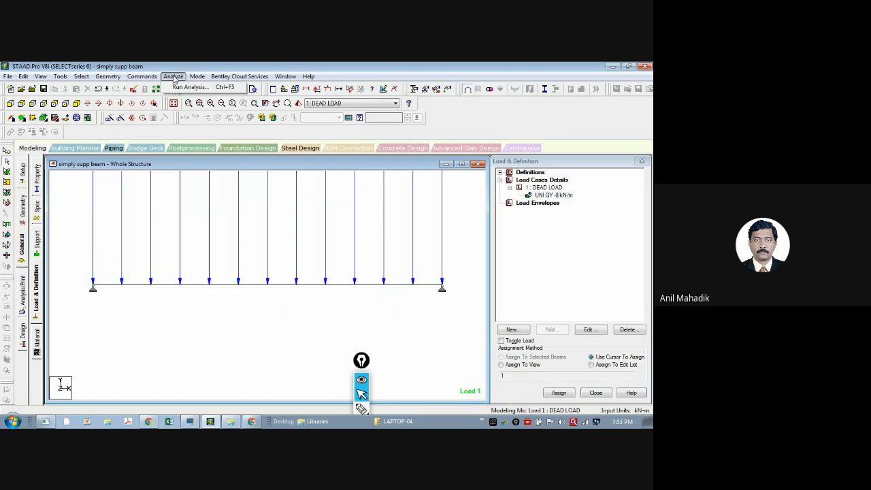
Run the analysis of the simply supported beam and open the DEAD LOAD results in post-processing mode.
click(179, 88)
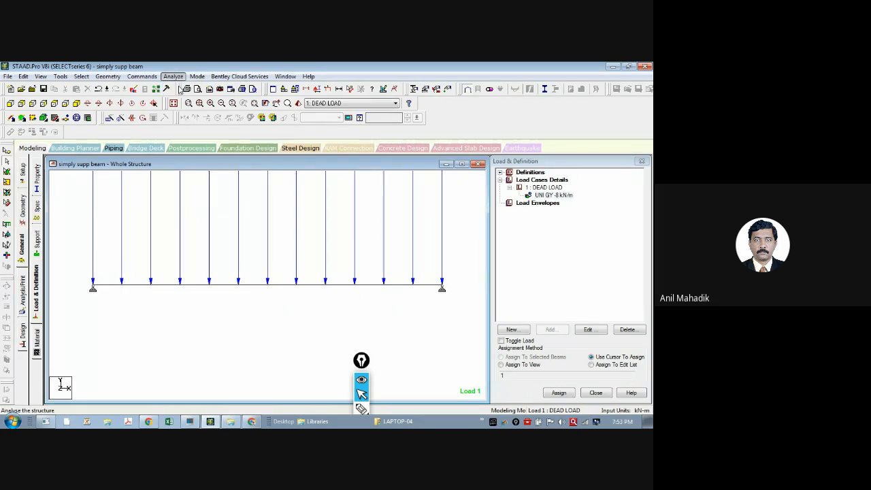
click(269, 256)
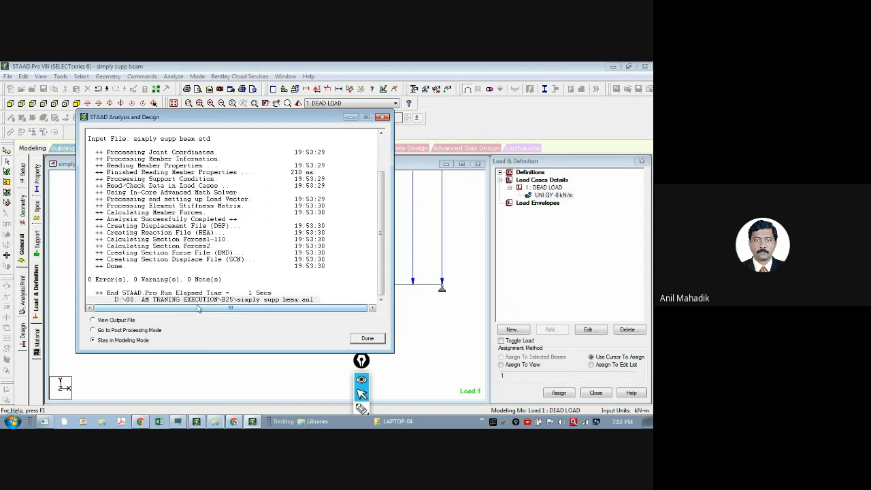
click(160, 332)
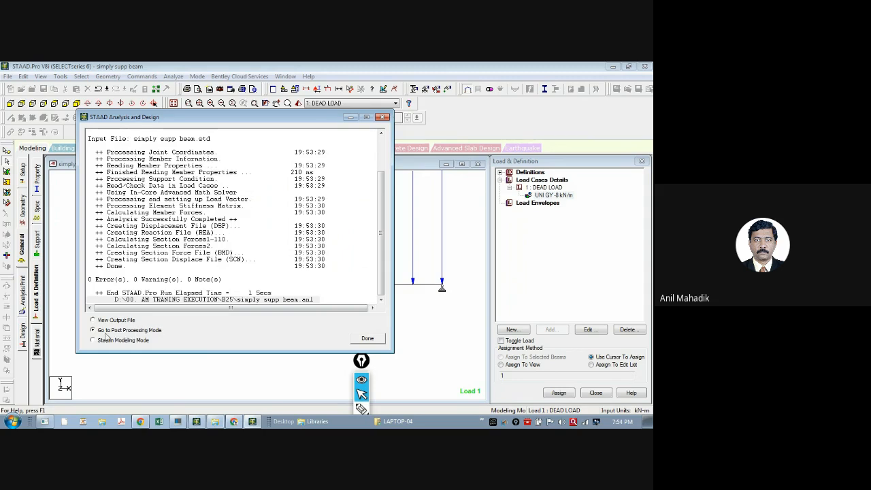
click(368, 340)
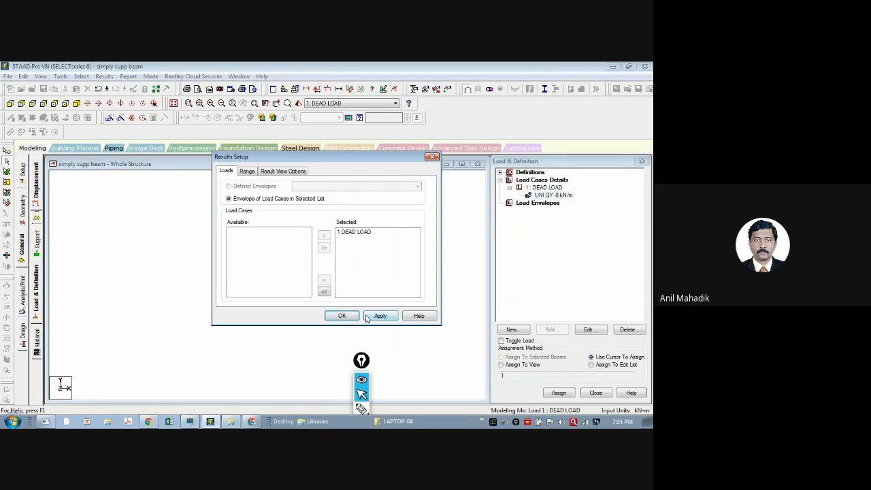
click(342, 316)
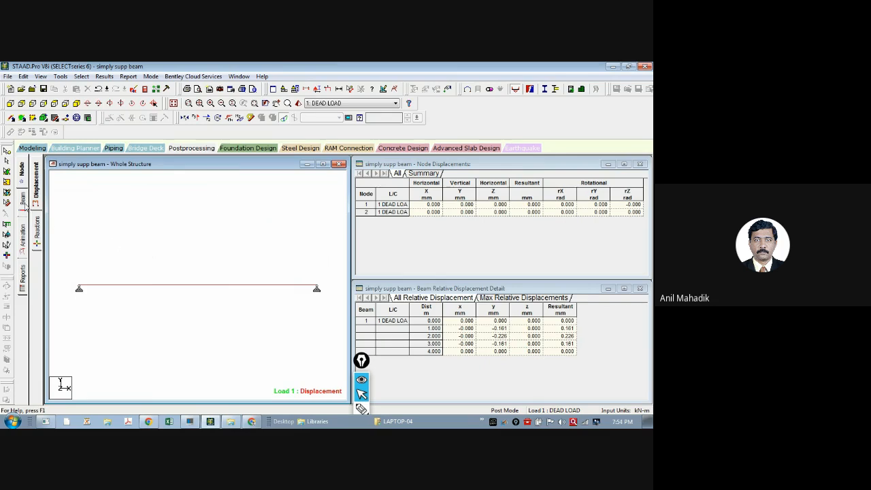
Display the beam's end forces, followed by its bending moment, shear and axial force graphs.
click(24, 204)
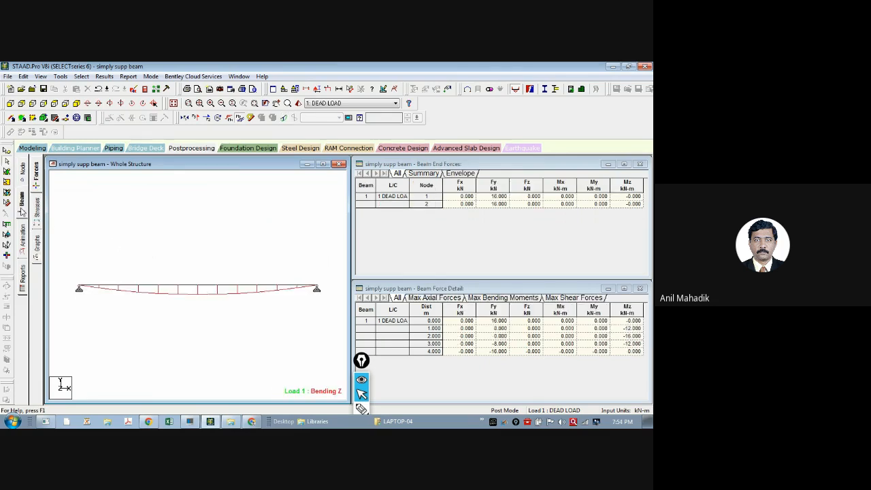
click(38, 246)
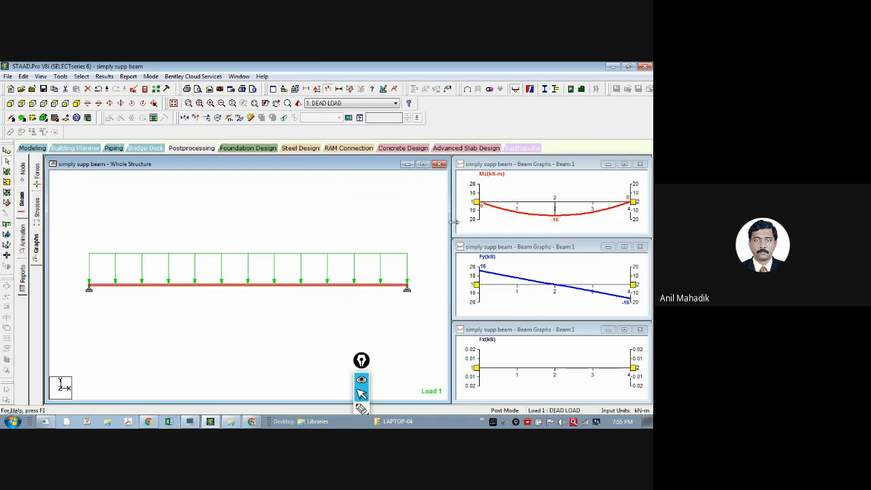
click(307, 207)
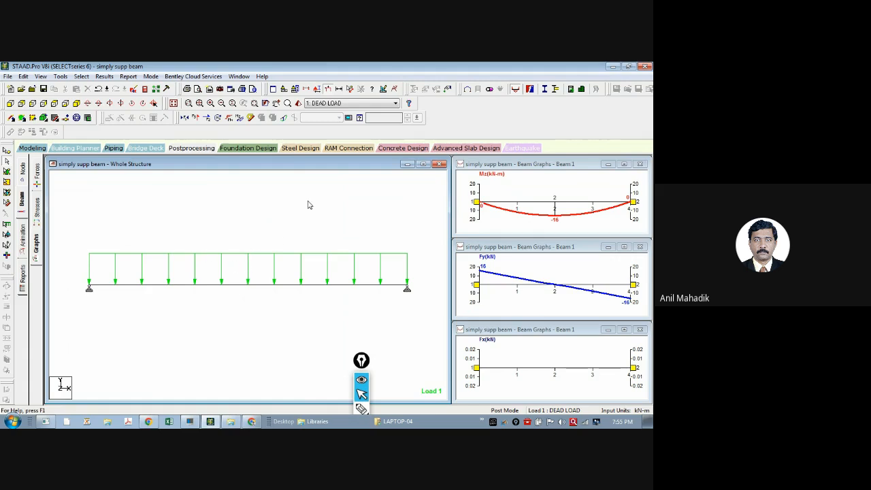
Toggle the distributed load display on the beam in the whole-structure view, leaving the load arrows hidden.
click(328, 89)
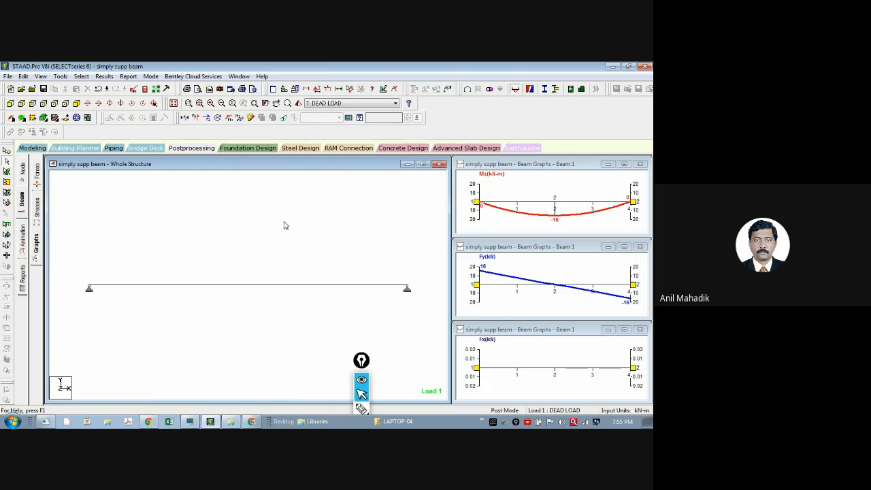
click(328, 89)
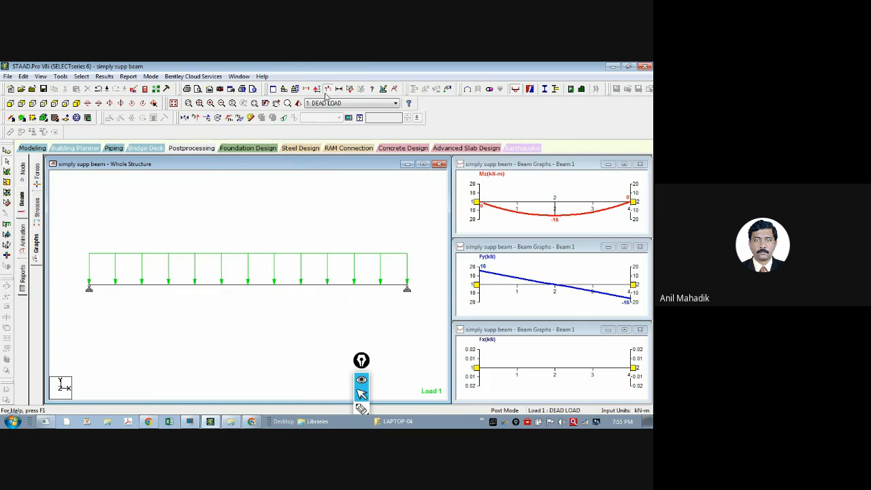
click(328, 90)
click(329, 90)
click(328, 91)
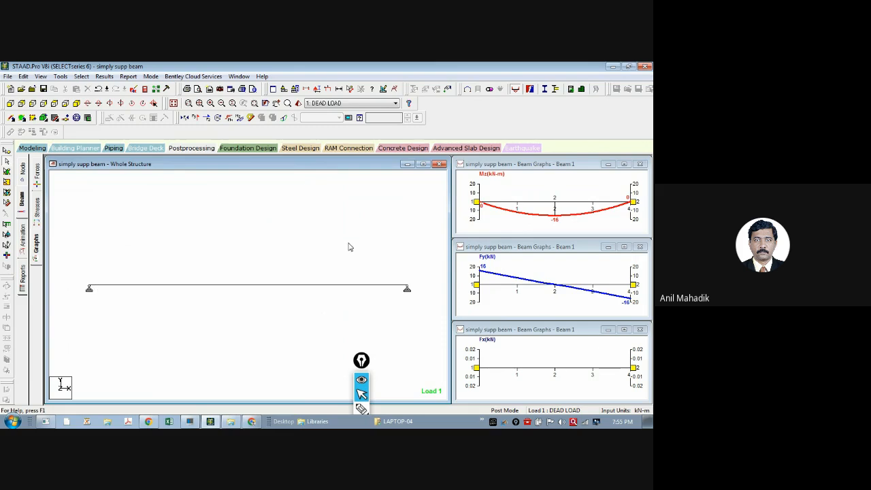
Show the Bending Z and Shear Y diagrams on the beam in turn, leaving only Bending Z displayed with the beam selected.
click(241, 120)
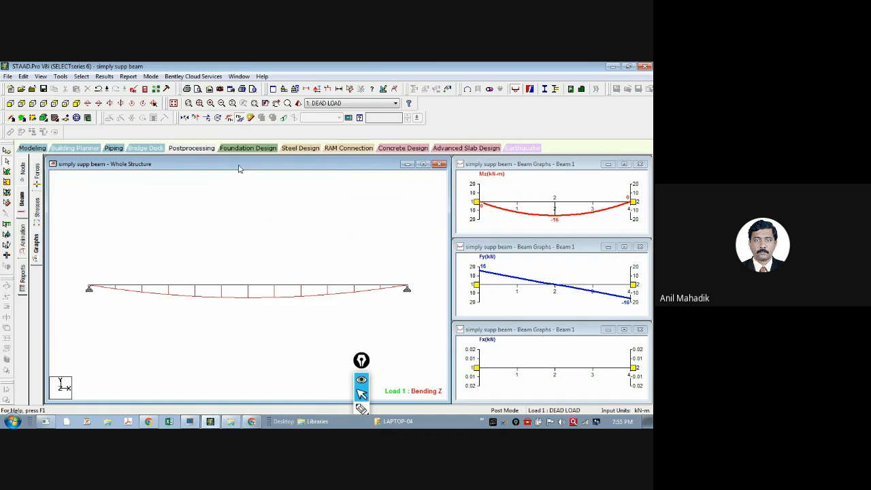
click(197, 119)
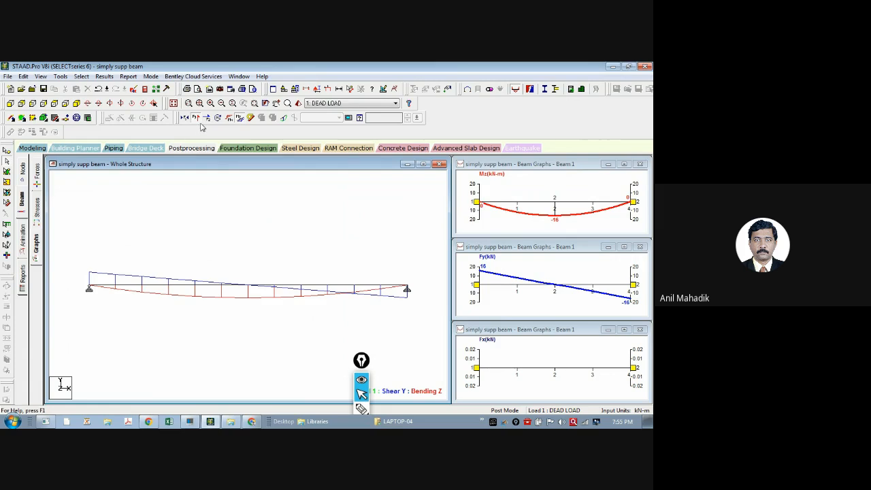
click(240, 119)
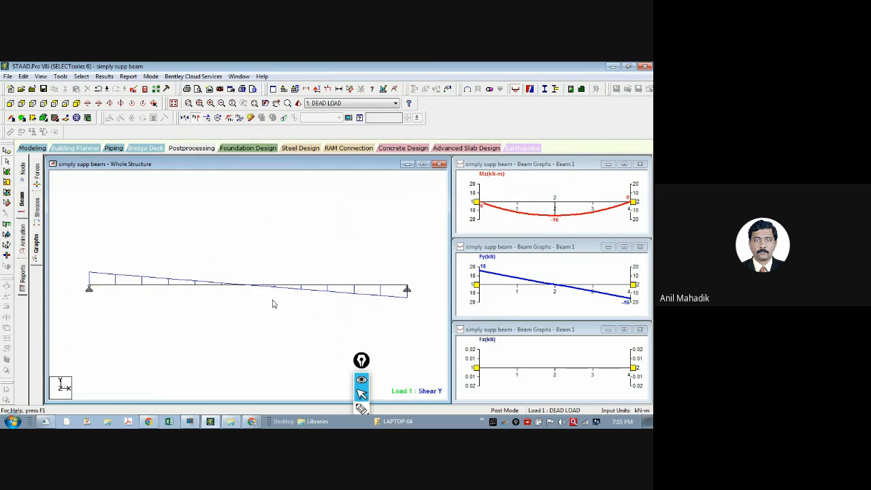
click(197, 119)
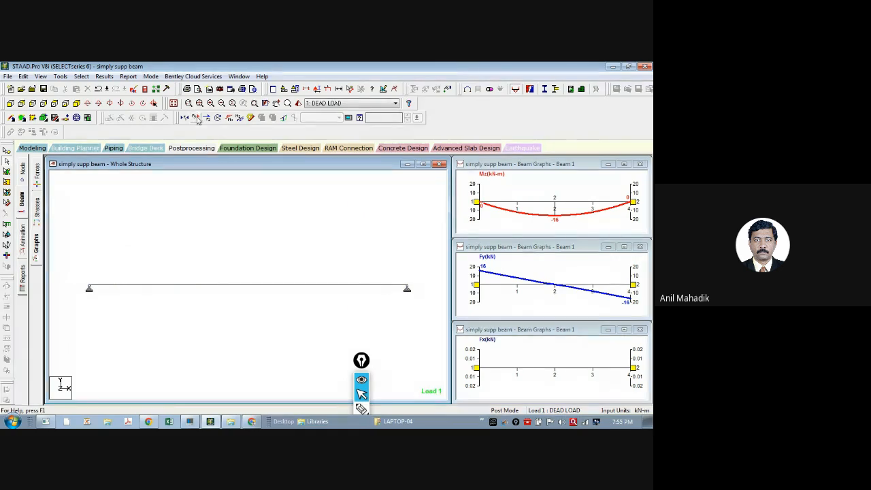
click(257, 286)
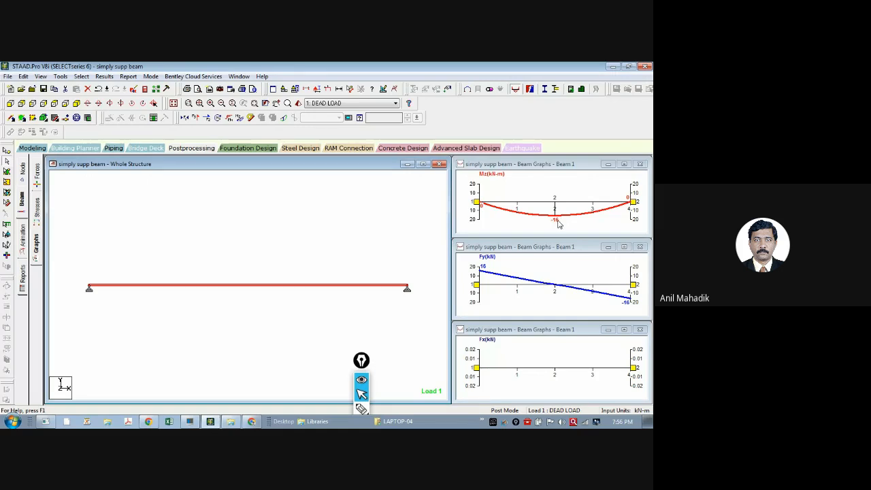
click(240, 117)
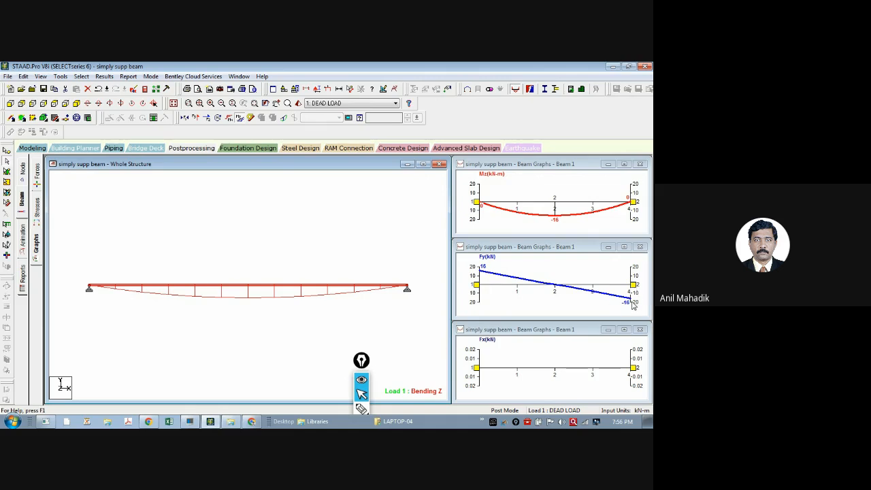
Switch to the Xournal++ notes, underline the hand-calculated 16 kNm moment and 16 kN shear in red, and return to STAAD.Pro.
click(45, 422)
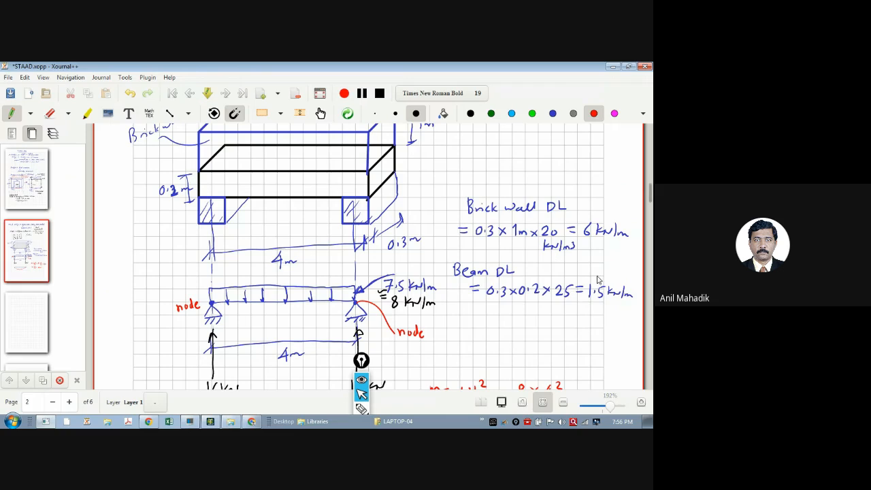
scroll(597, 279, down, 1)
scroll(598, 286, down, 4)
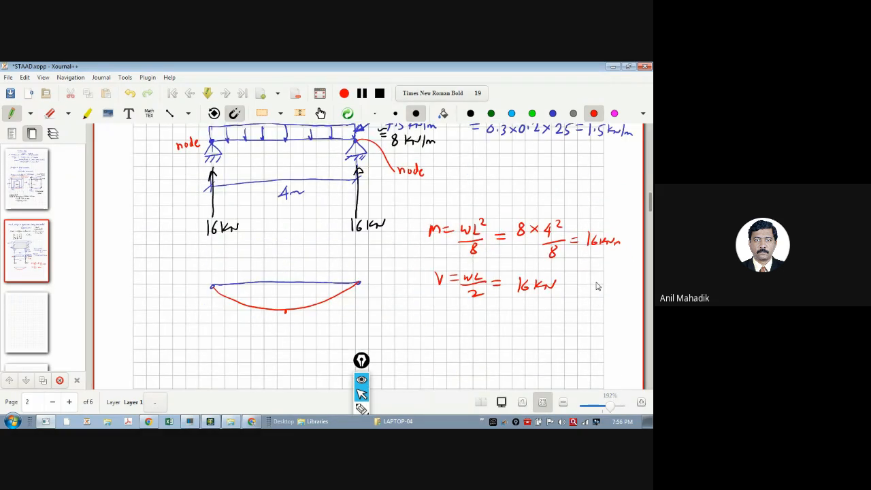
drag(589, 254, 622, 258)
drag(514, 298, 555, 297)
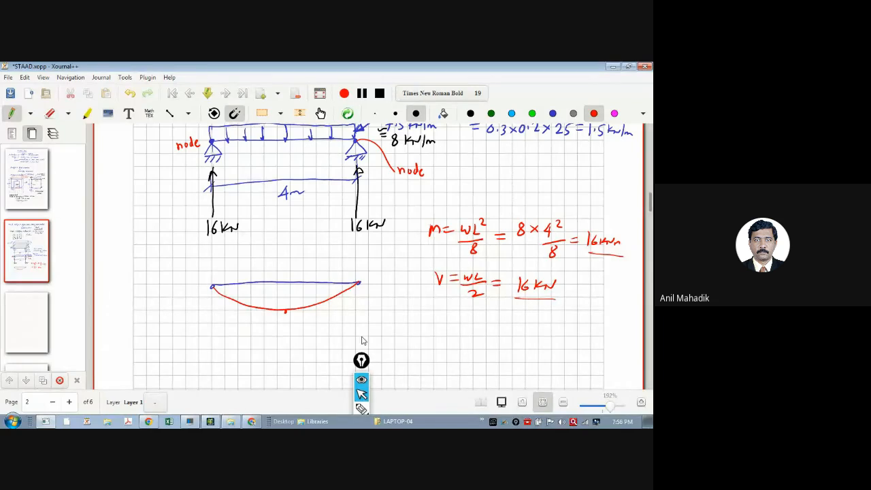
click(211, 421)
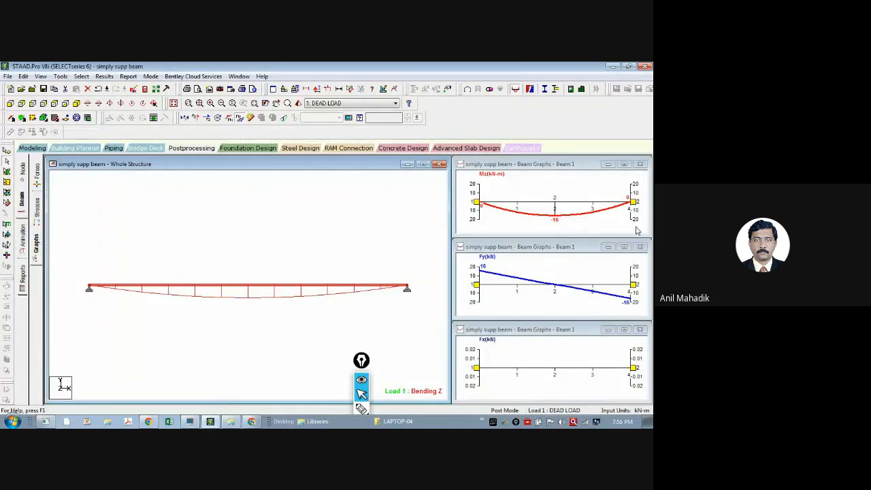
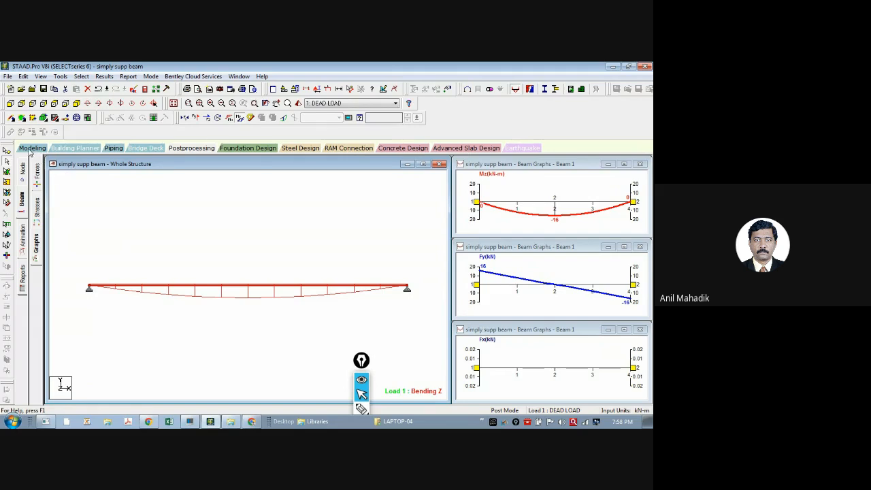
Return to modeling mode and display the UNI GY -8 kN/m member load of the DEAD LOAD case on the beam.
click(30, 149)
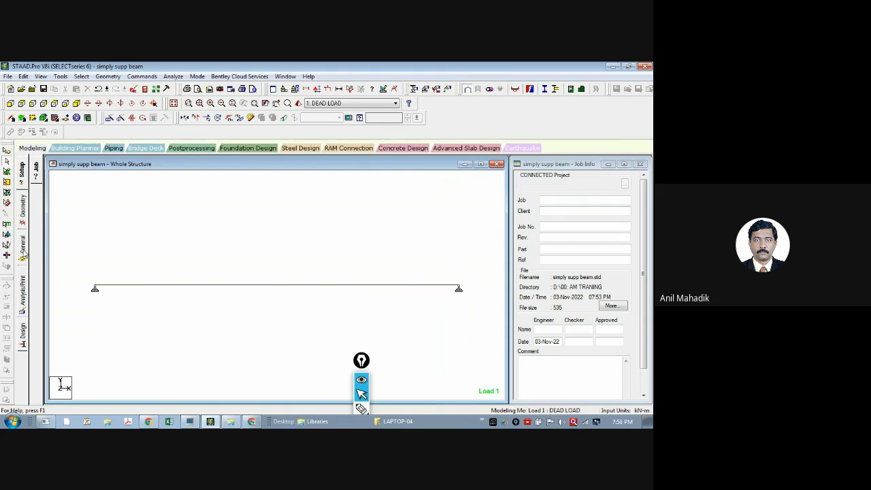
click(23, 253)
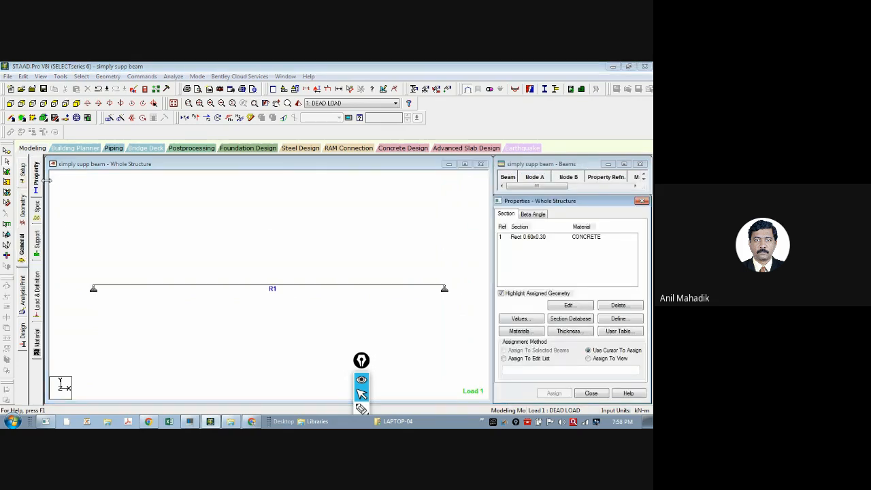
click(37, 299)
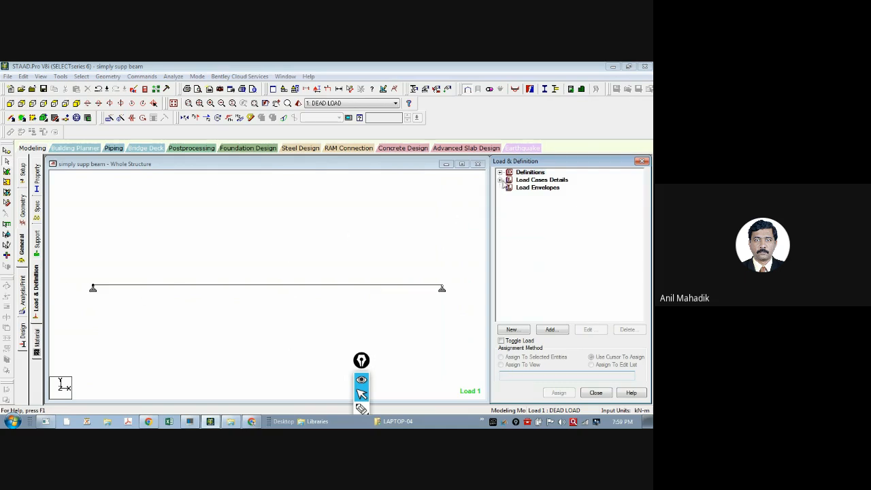
click(501, 180)
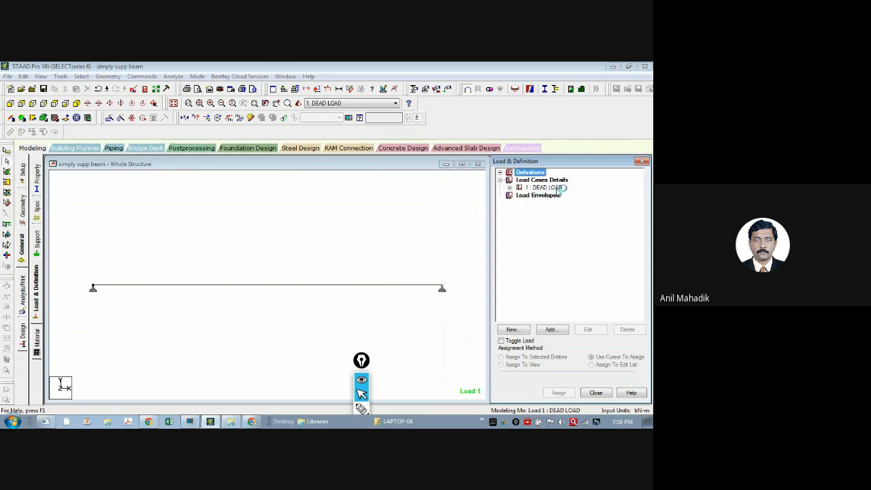
click(509, 189)
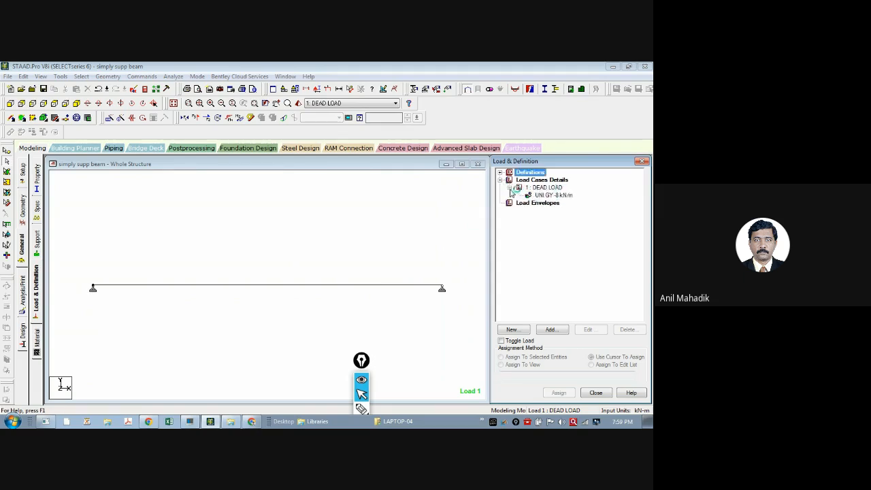
click(551, 196)
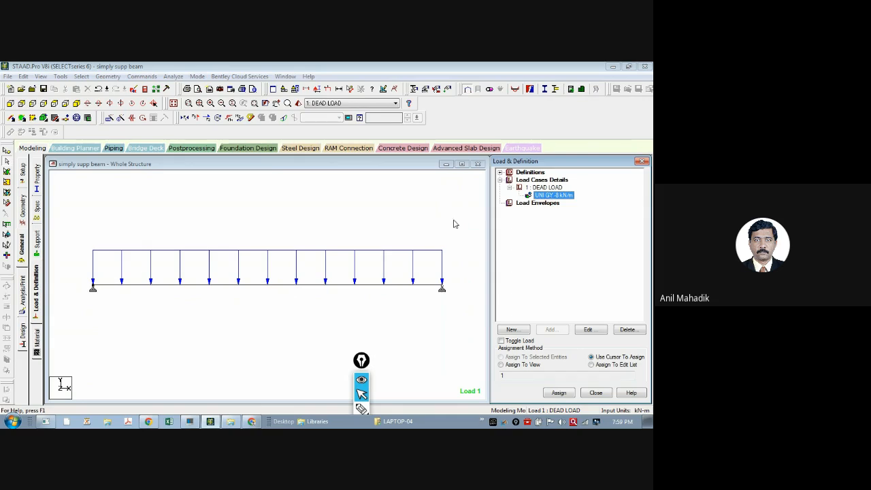
click(366, 224)
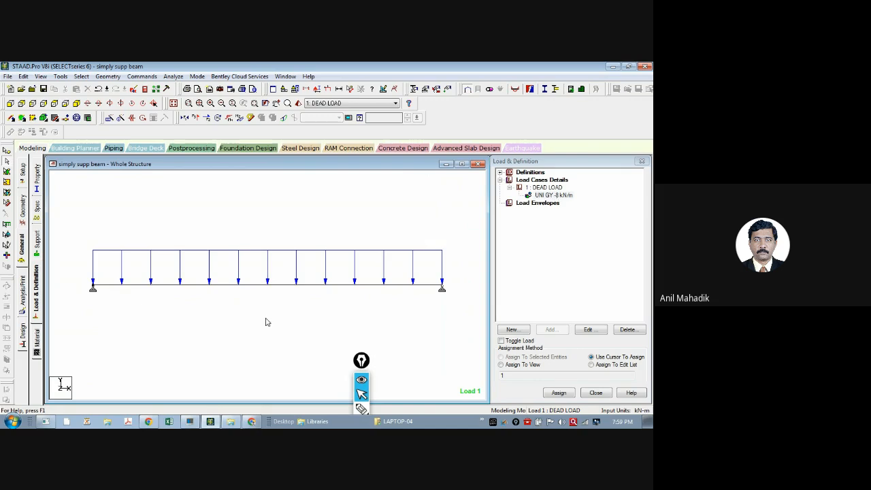
Review the brick wall and beam dead load calculations in the Xournal++ notes and switch back to STAAD.Pro.
click(46, 423)
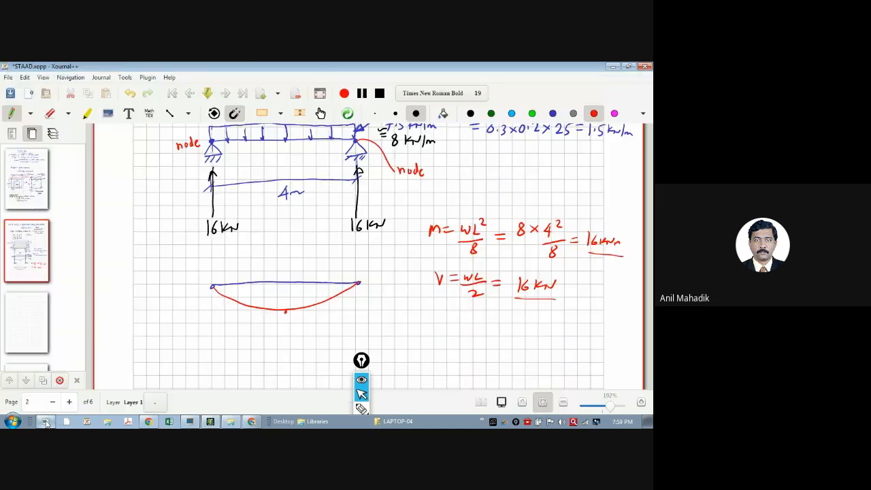
scroll(490, 273, up, 5)
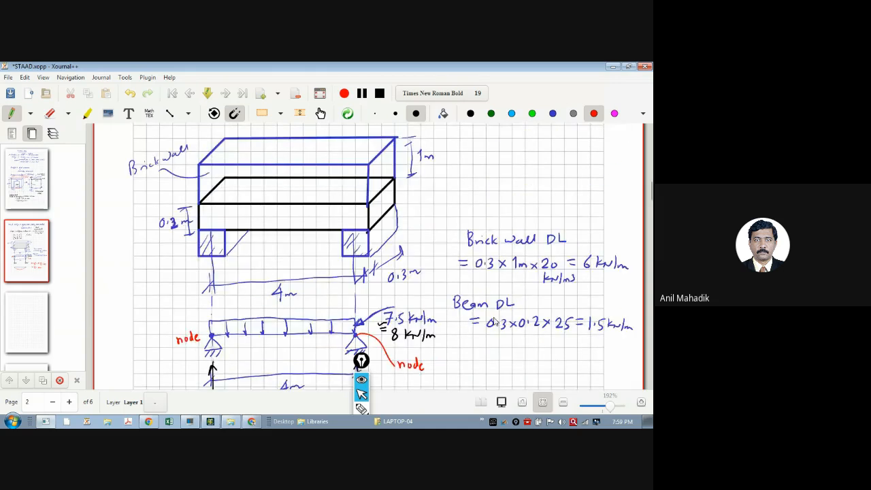
scroll(515, 307, down, 2)
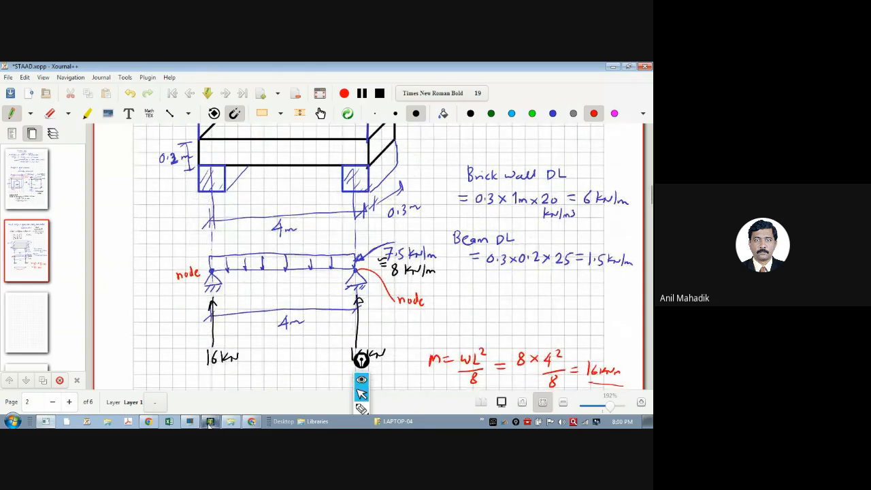
click(210, 423)
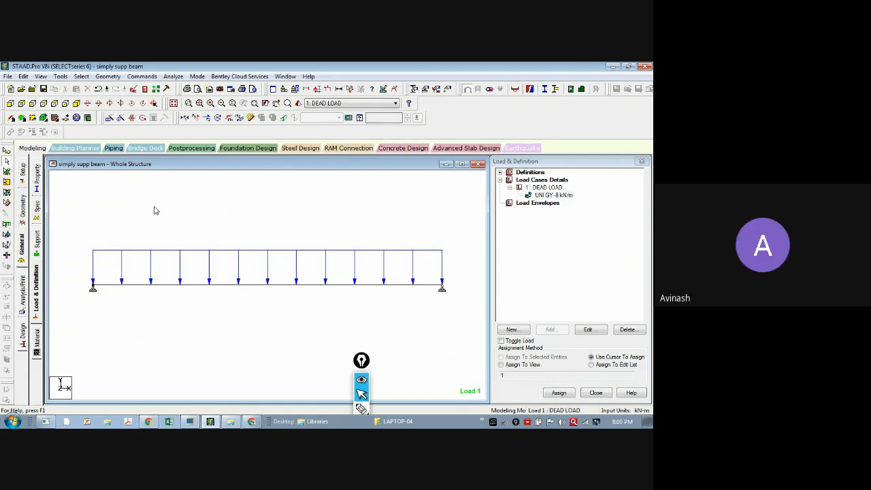
Switch to the Xournal++ notes and write "Brick wall load = 0.4 × 1.5 × 20" in red above the portal frame sketches.
mouse_move(45, 421)
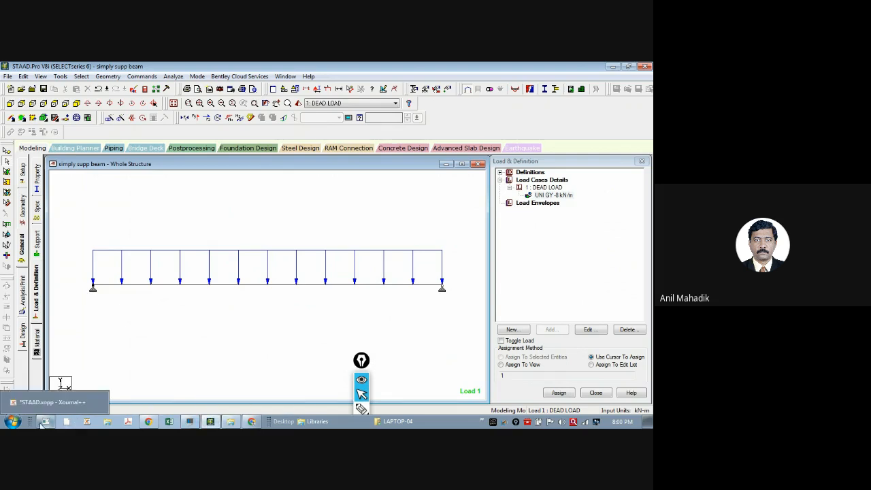
click(46, 403)
scroll(196, 311, up, 10)
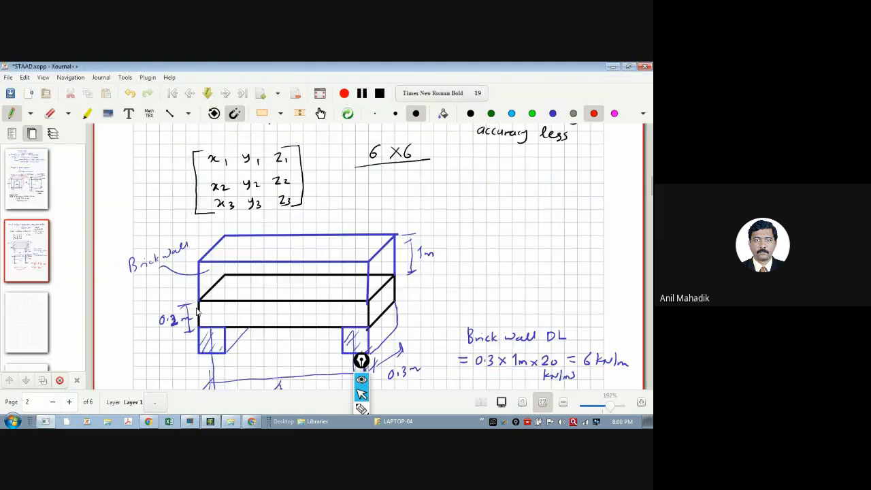
scroll(196, 311, up, 8)
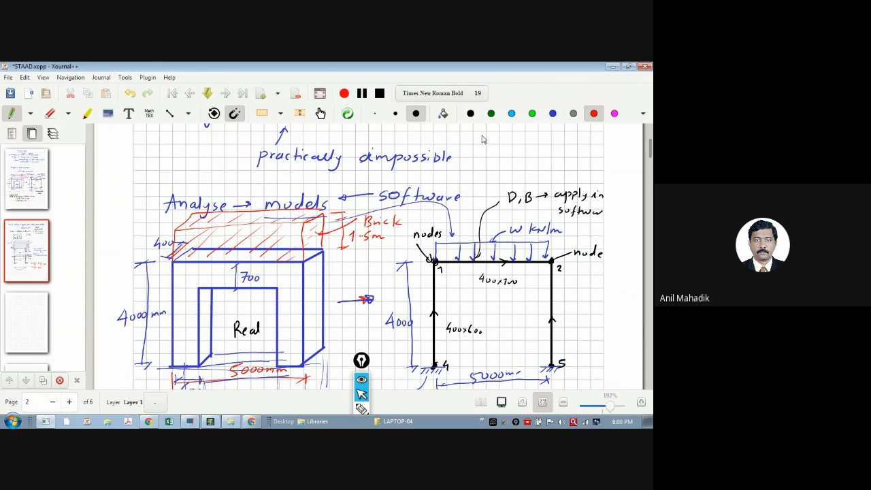
mouse_move(458, 130)
mouse_down()
mouse_move(461, 144)
mouse_move(483, 139)
mouse_move(463, 156)
mouse_move(485, 151)
mouse_move(463, 173)
mouse_move(485, 172)
mouse_up()
drag(499, 140, 506, 138)
drag(499, 143, 506, 141)
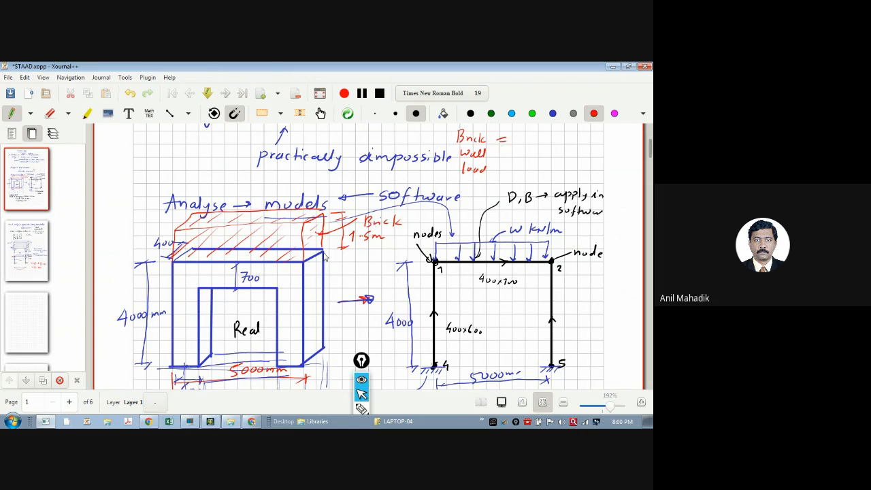
mouse_move(517, 135)
mouse_down()
mouse_move(550, 150)
mouse_move(583, 149)
mouse_up()
click(522, 140)
mouse_move(583, 140)
mouse_down()
mouse_move(575, 149)
mouse_move(597, 140)
mouse_up()
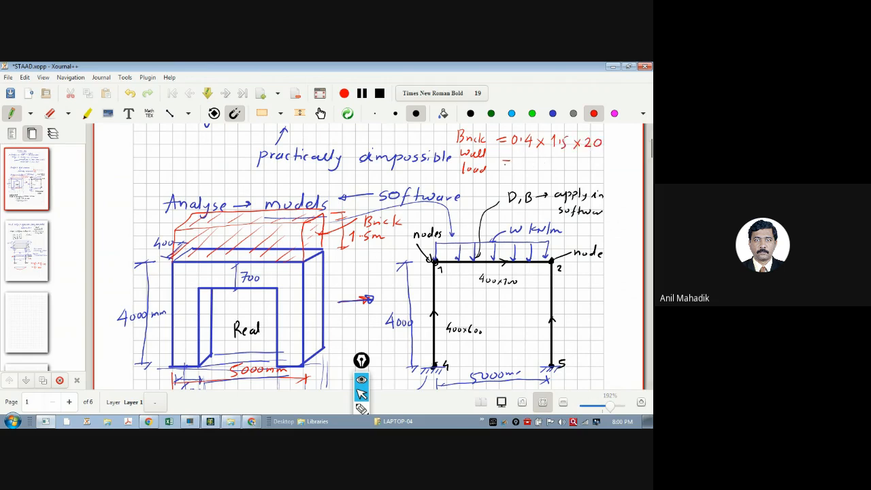
Write the brick wall load result "= 12 kN/m" in red below the 0.4 × 1.5 × 20 expression.
drag(503, 159, 512, 160)
drag(504, 164, 512, 164)
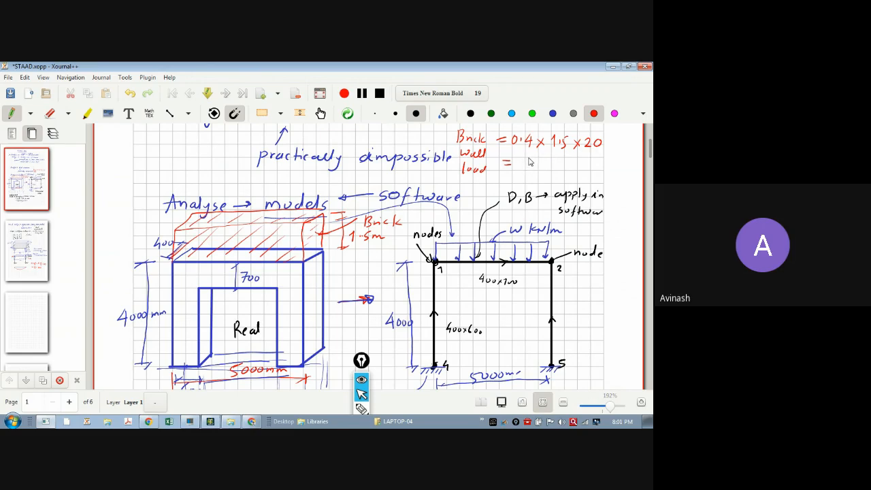
mouse_move(523, 158)
mouse_down()
mouse_move(523, 167)
mouse_move(542, 167)
mouse_up()
drag(549, 159, 551, 168)
mouse_move(552, 168)
mouse_down()
mouse_move(562, 159)
mouse_move(560, 171)
mouse_move(581, 165)
mouse_up()
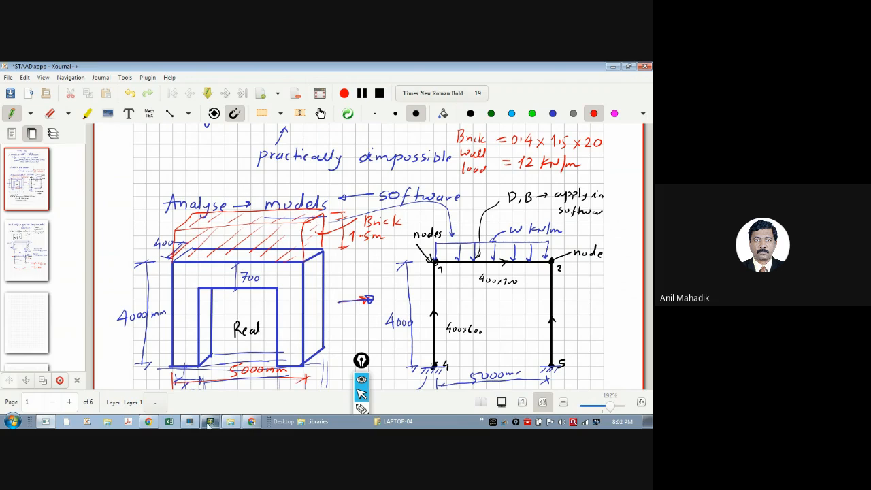
Switch to STAAD.Pro and set up a new Plane model named FRAME in the B25 folder, using meter and kilonewton units.
mouse_move(209, 423)
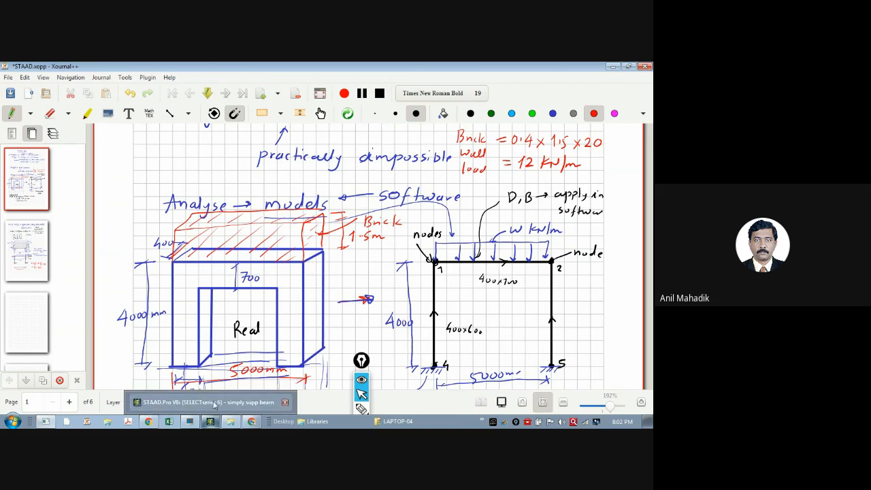
click(215, 403)
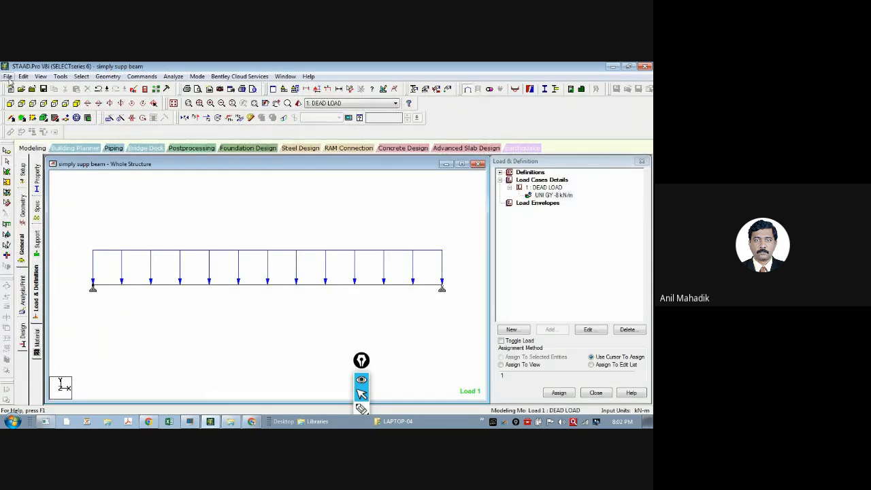
click(9, 77)
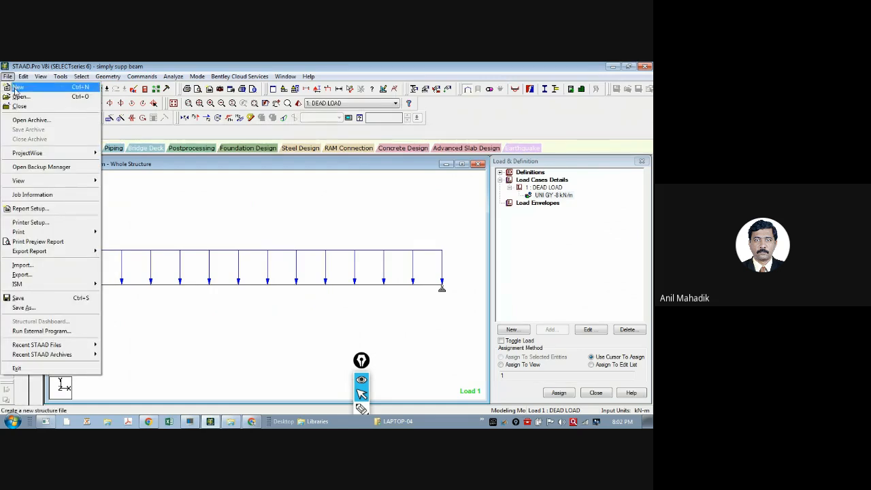
click(15, 88)
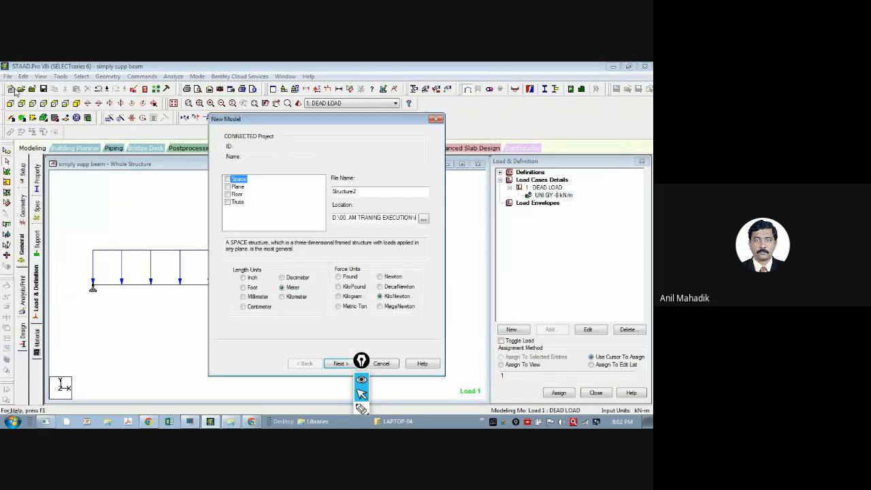
click(237, 187)
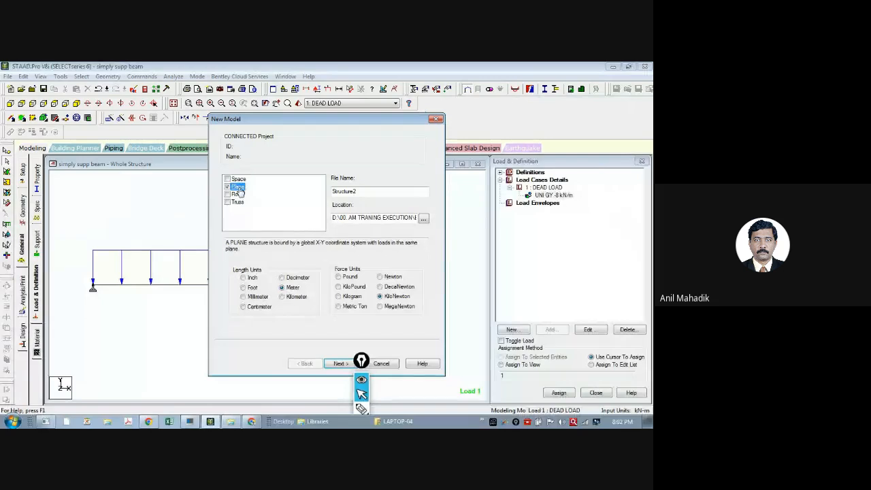
double_click(364, 191)
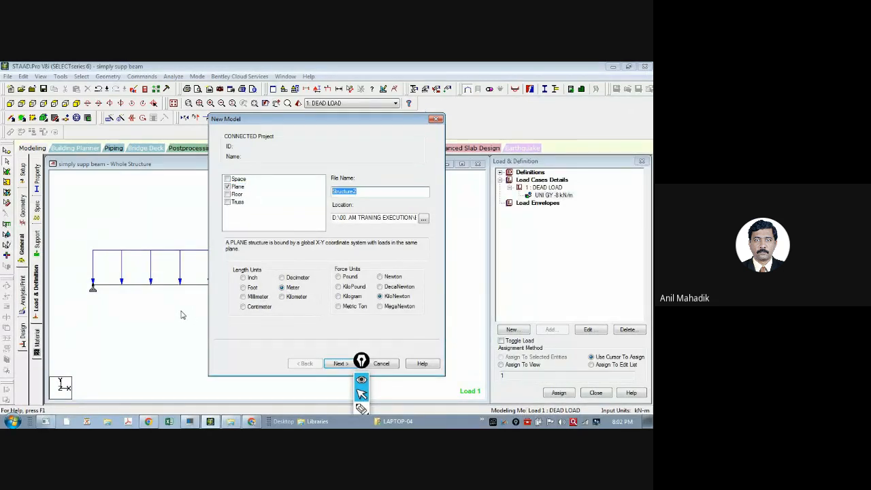
text(FRAME)
click(424, 219)
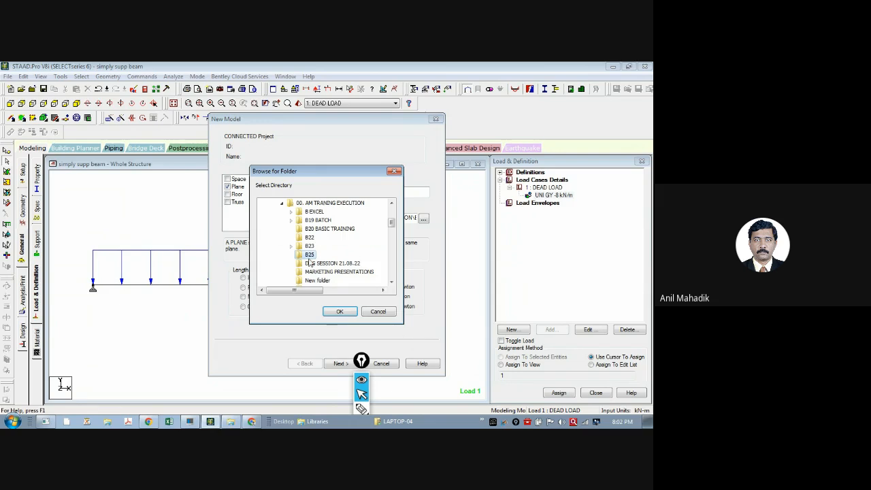
click(338, 311)
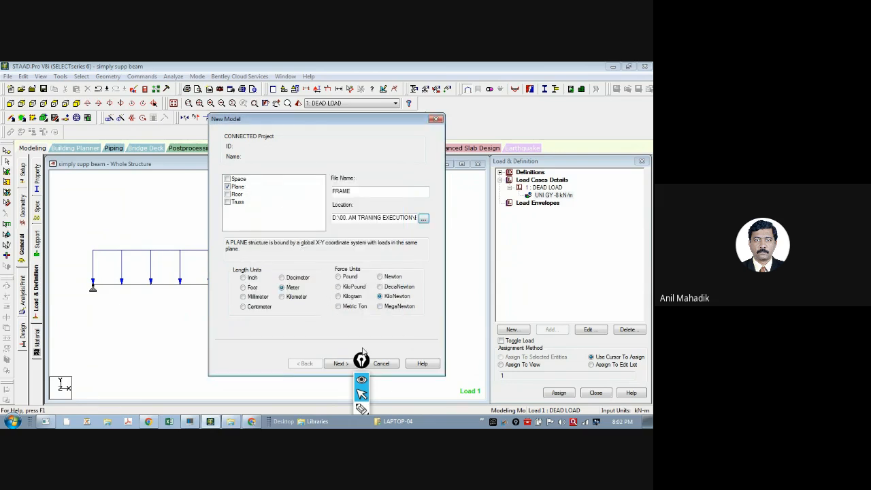
Finish creating the FRAME model with the Add Beam option and close the Snap Node/Beam grid.
click(348, 364)
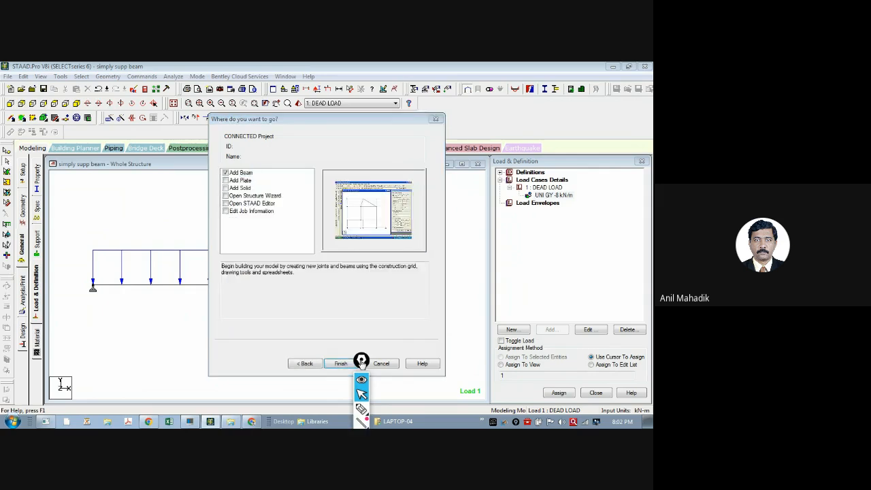
drag(361, 359, 184, 373)
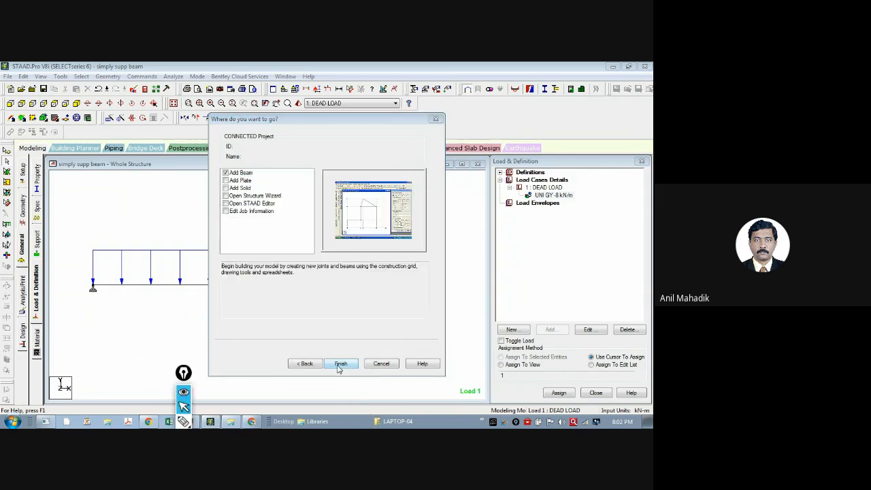
click(341, 365)
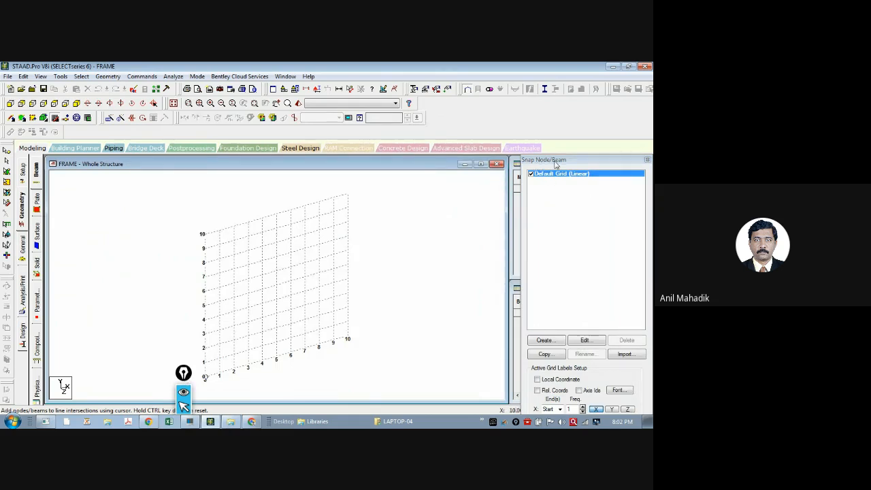
click(647, 161)
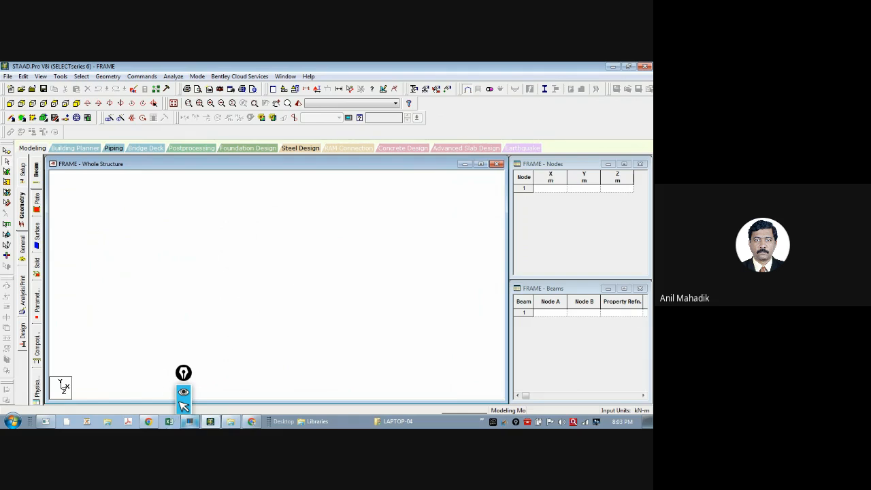
Return to the Xournal++ notes and erase the old node numbers 1, 2, 4 and 5 from the mathematical model sketch.
mouse_move(212, 422)
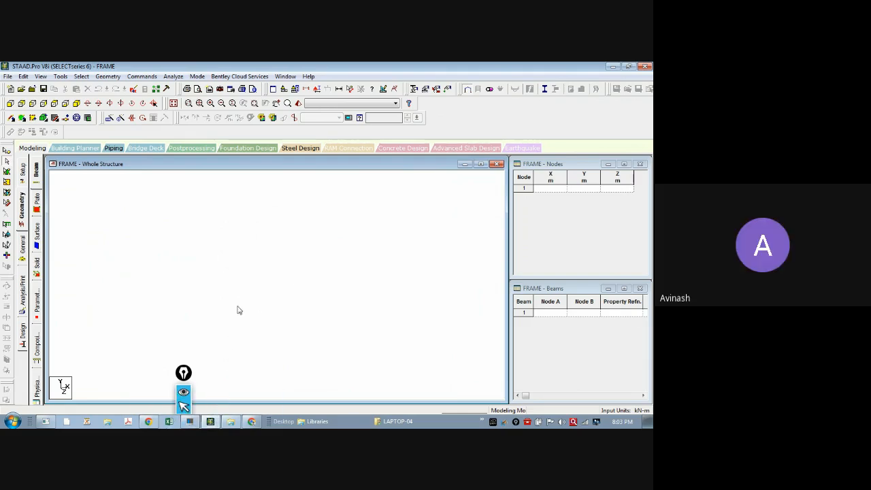
click(46, 421)
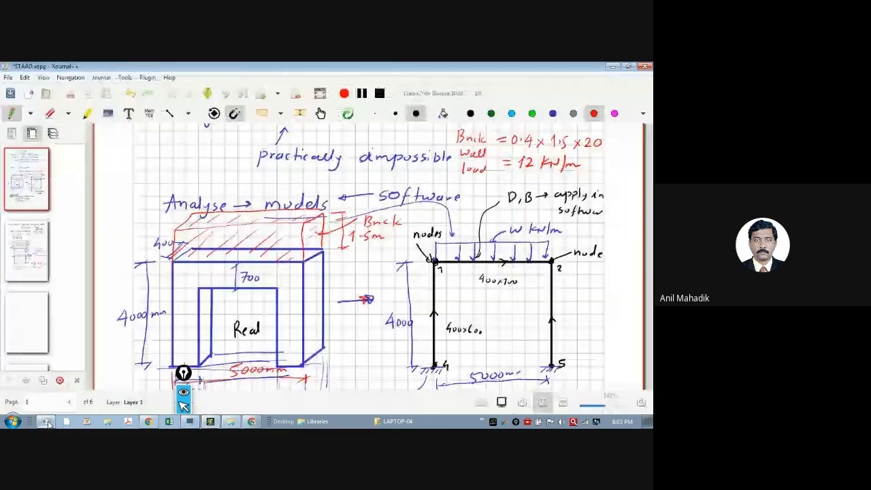
scroll(198, 253, down, 2)
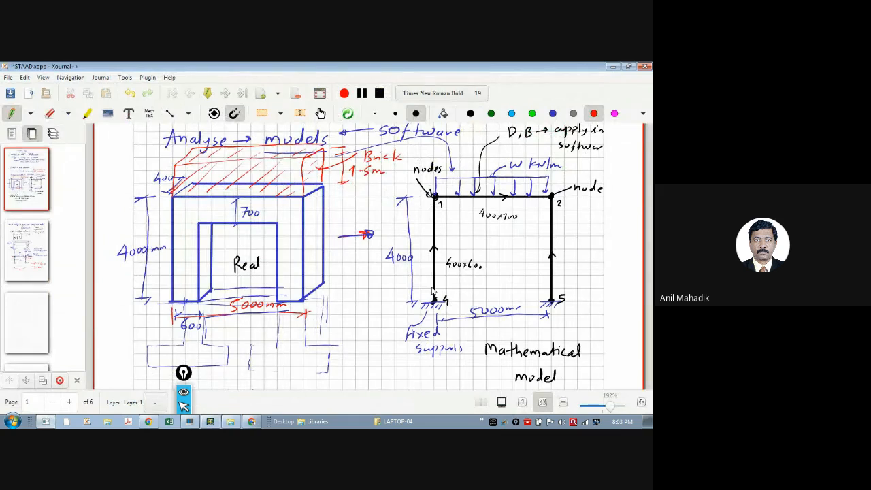
click(49, 115)
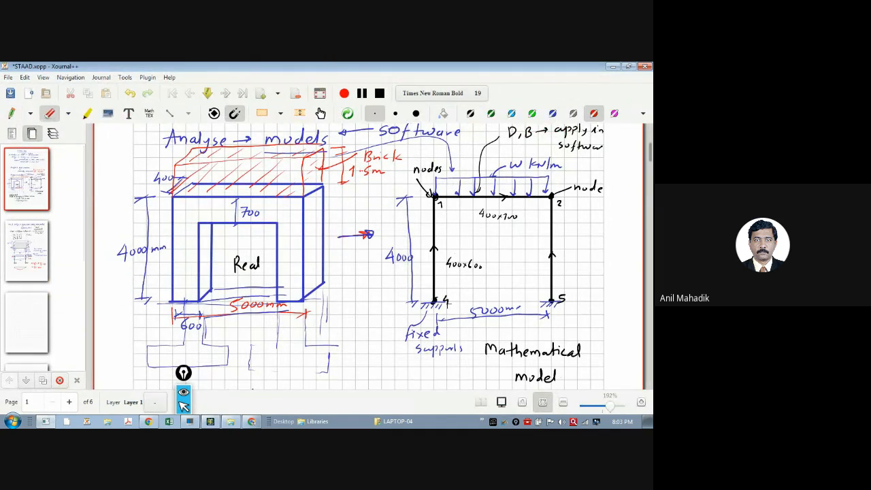
drag(447, 300, 452, 303)
drag(439, 205, 441, 205)
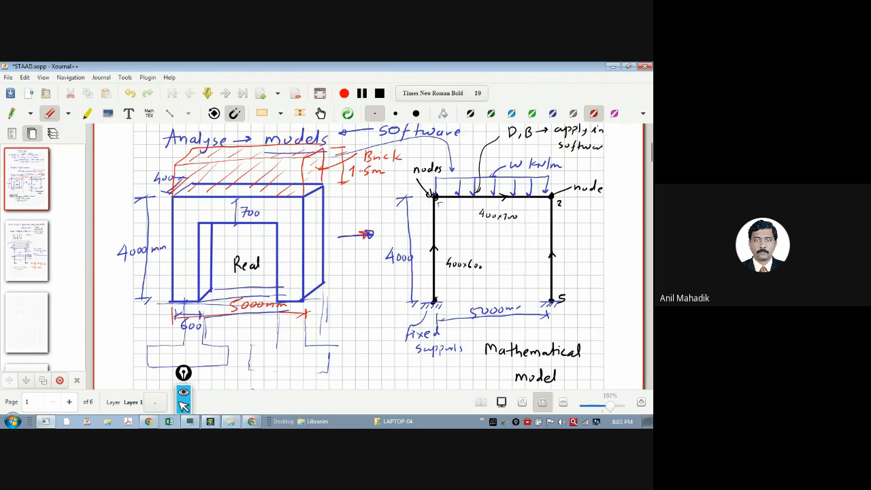
drag(563, 298, 560, 297)
drag(556, 203, 561, 203)
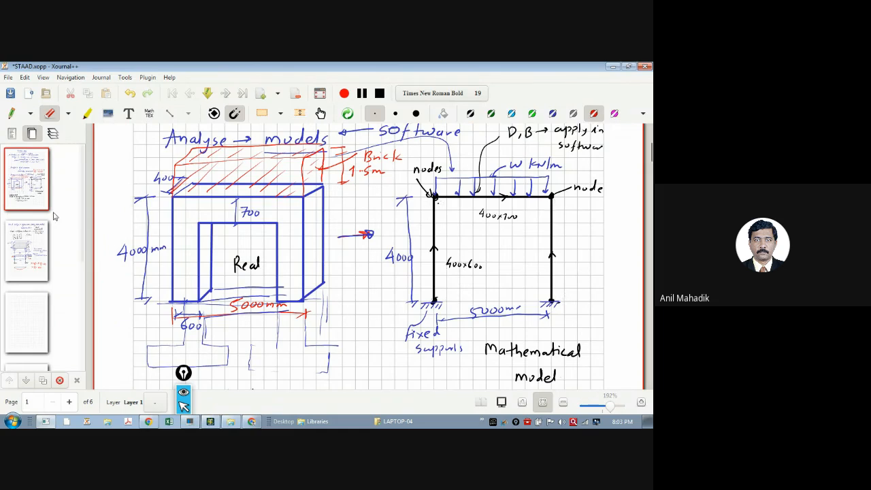
Number the frame's nodes with red circled 1 to 4, going clockwise from the lower-left support to the lower-right support.
click(11, 113)
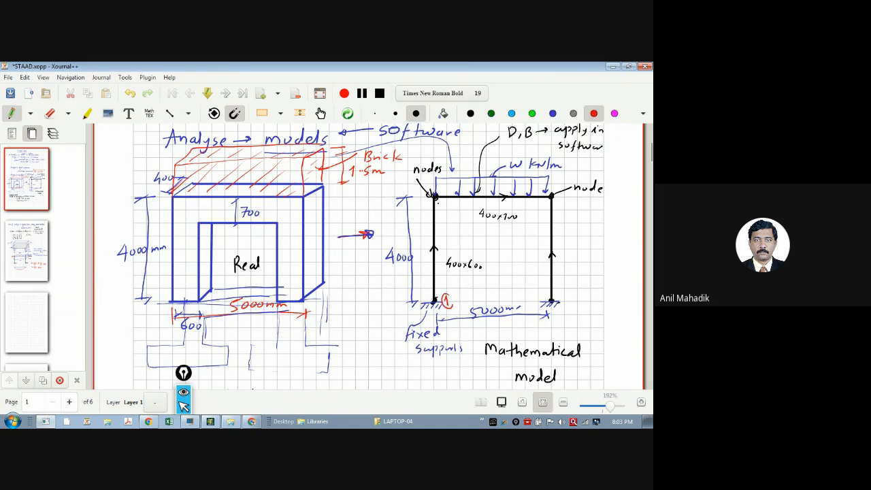
drag(444, 296, 439, 306)
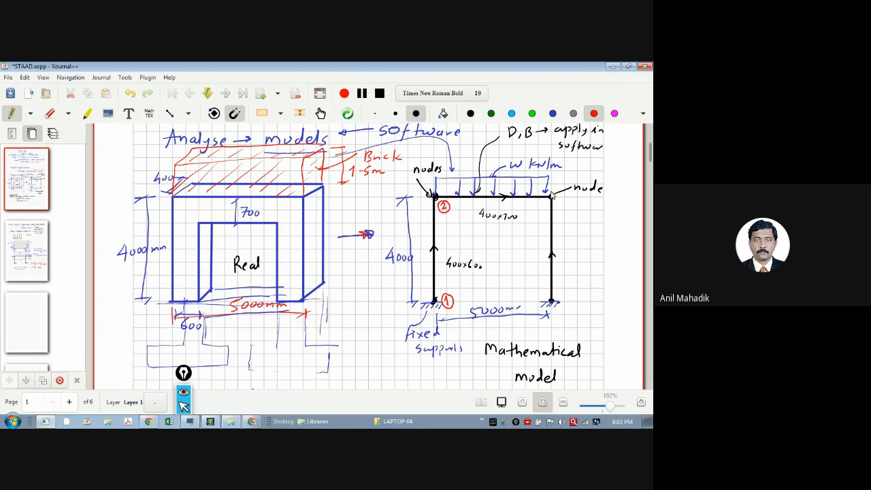
mouse_move(562, 197)
mouse_down()
mouse_move(561, 204)
mouse_move(565, 195)
mouse_up()
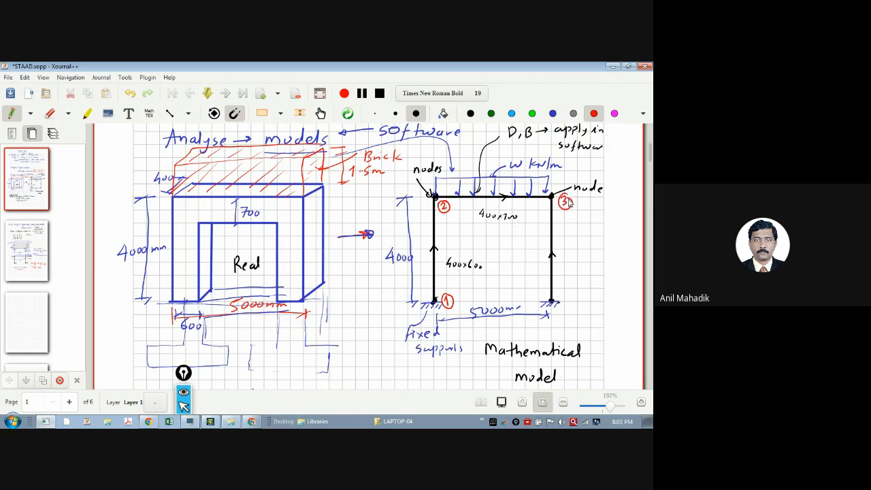
mouse_move(571, 294)
mouse_down()
mouse_move(573, 309)
mouse_move(574, 295)
mouse_up()
Sketch black x and y axes beside the frame model and begin writing the coordinates (0,0 next to node 1.
click(471, 114)
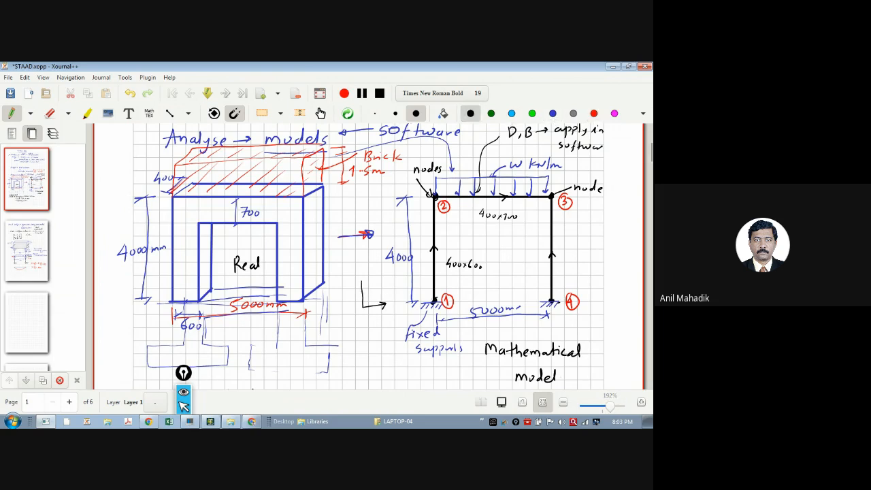
mouse_move(390, 304)
mouse_down()
mouse_move(397, 310)
mouse_move(368, 280)
mouse_up()
drag(372, 274, 367, 286)
drag(462, 297, 482, 305)
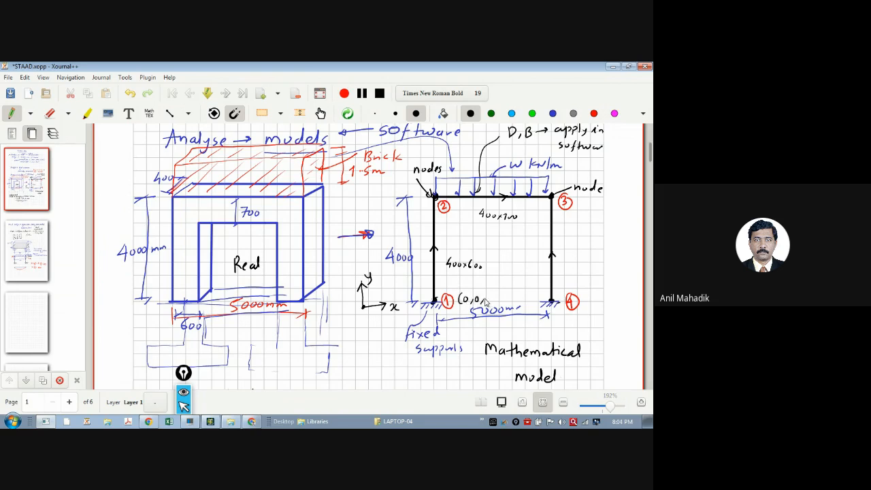
Undo the black x and y axes and the coordinates written next to node 1.
click(130, 94)
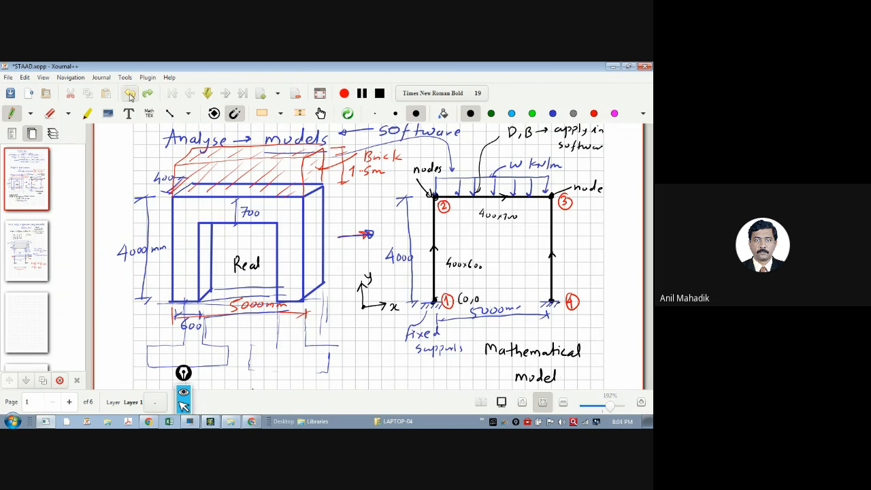
click(130, 95)
click(129, 94)
click(129, 94)
click(128, 96)
click(129, 96)
click(128, 95)
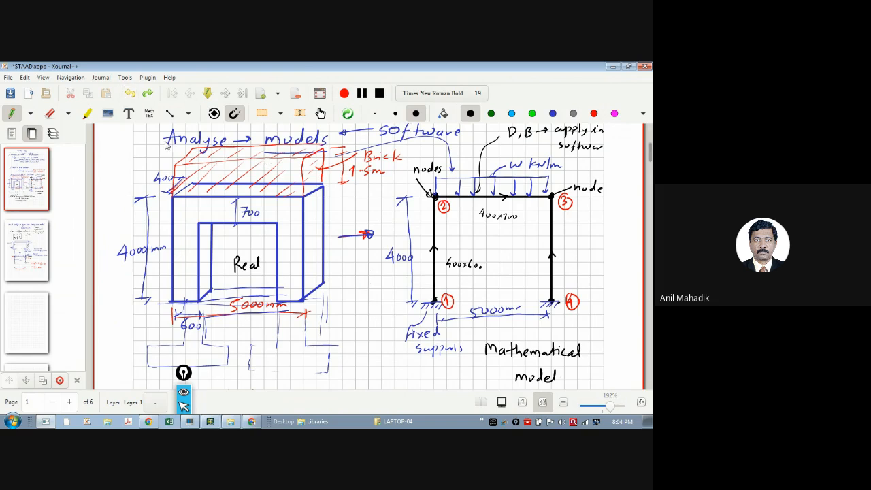
Erase the red circled 1 at the lower-left support and draw magenta x and y axes from that support.
click(51, 115)
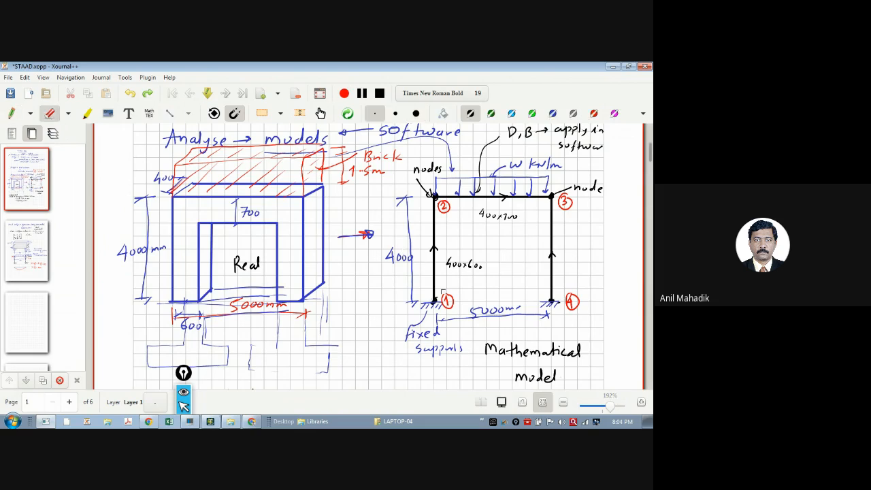
drag(443, 292, 447, 300)
click(15, 114)
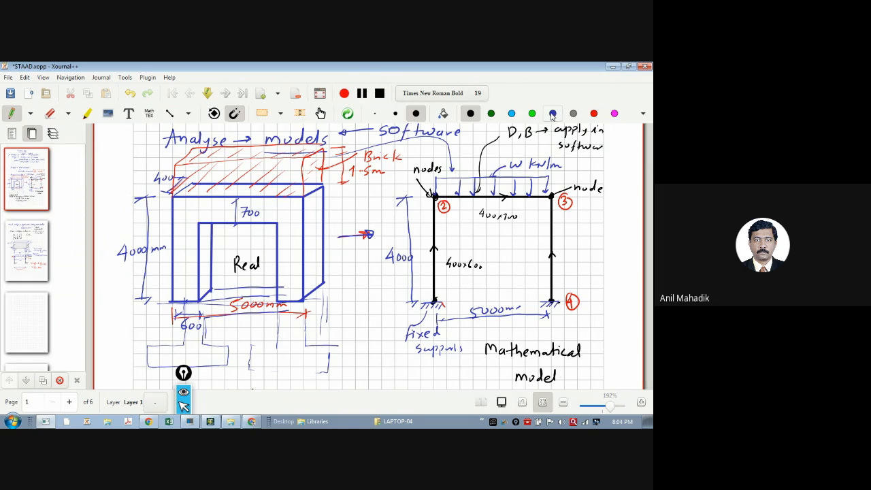
click(614, 114)
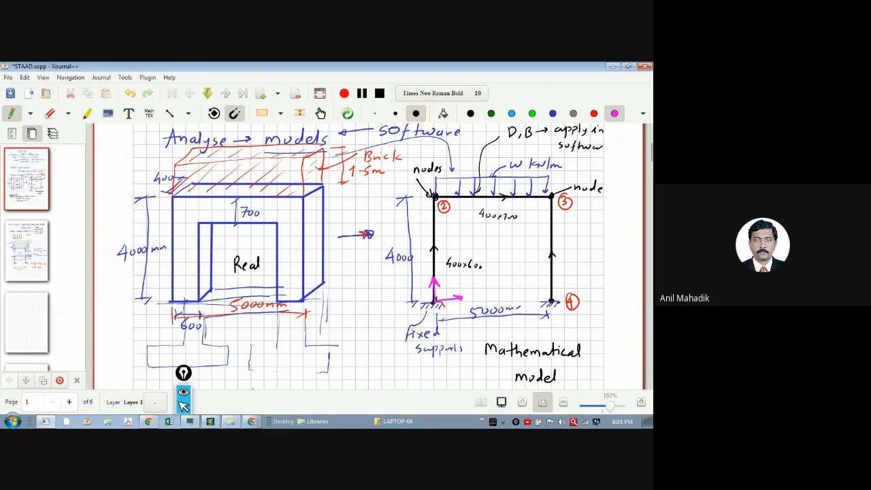
mouse_move(468, 297)
mouse_down()
mouse_move(476, 304)
mouse_move(467, 304)
mouse_up()
drag(420, 273, 424, 280)
drag(426, 273, 422, 290)
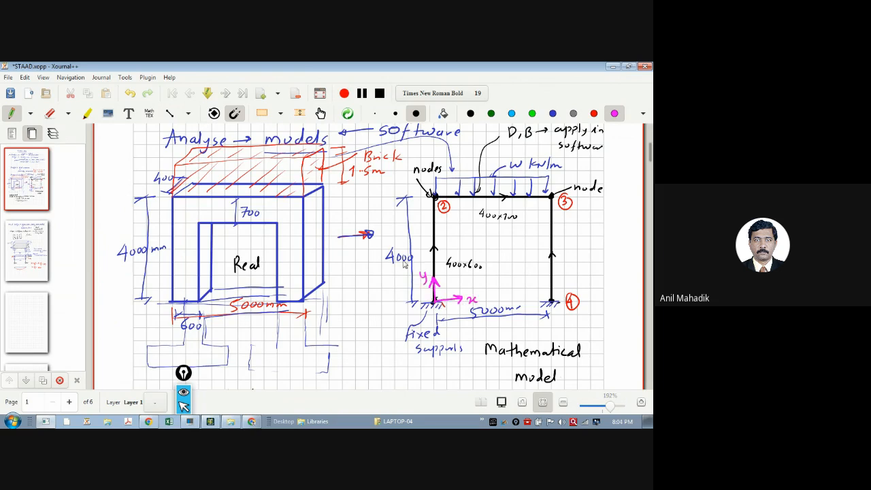
Mark the lower-left support with a red dot, a circled 1 and the coordinates (0,0,0).
click(594, 113)
mouse_move(434, 301)
mouse_down()
mouse_move(448, 285)
mouse_move(457, 294)
mouse_up()
drag(463, 289, 487, 286)
drag(492, 281, 493, 290)
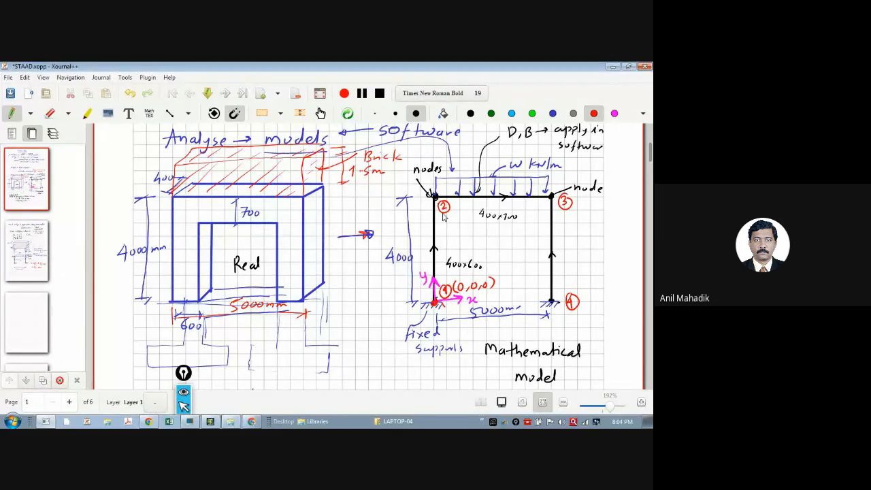
Write the coordinates (0,4,0) in red below node 2.
drag(443, 216, 442, 226)
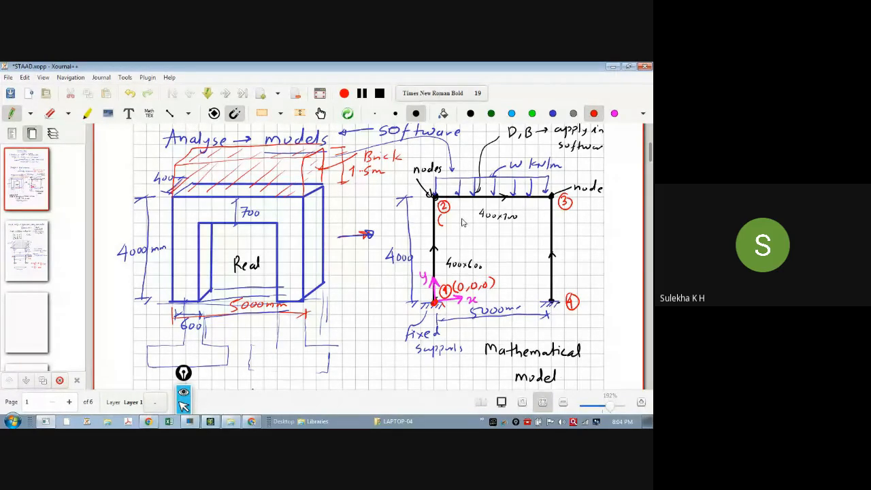
mouse_move(448, 217)
mouse_down()
mouse_move(453, 230)
mouse_move(464, 223)
mouse_up()
mouse_move(463, 218)
mouse_down()
mouse_move(462, 227)
mouse_move(473, 221)
mouse_move(475, 229)
mouse_up()
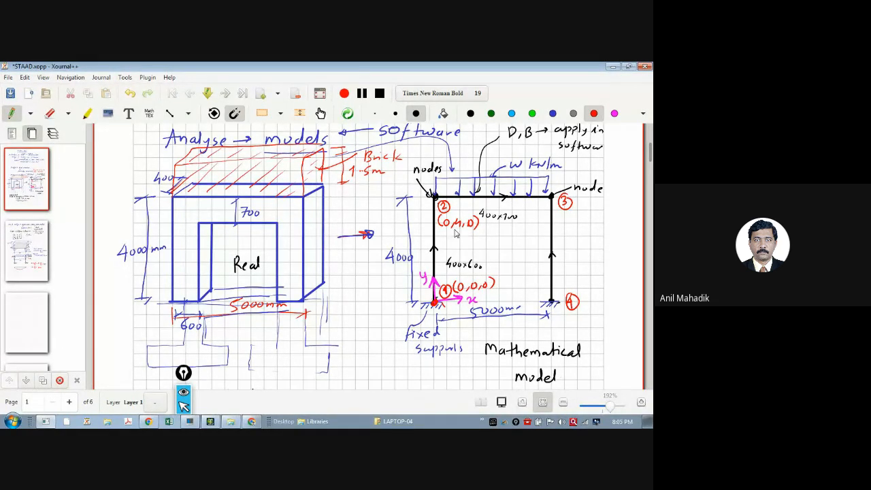
Write the red coordinates (4,4,0) next to node 3 and (4,0,0) next to node 4.
drag(577, 209, 577, 223)
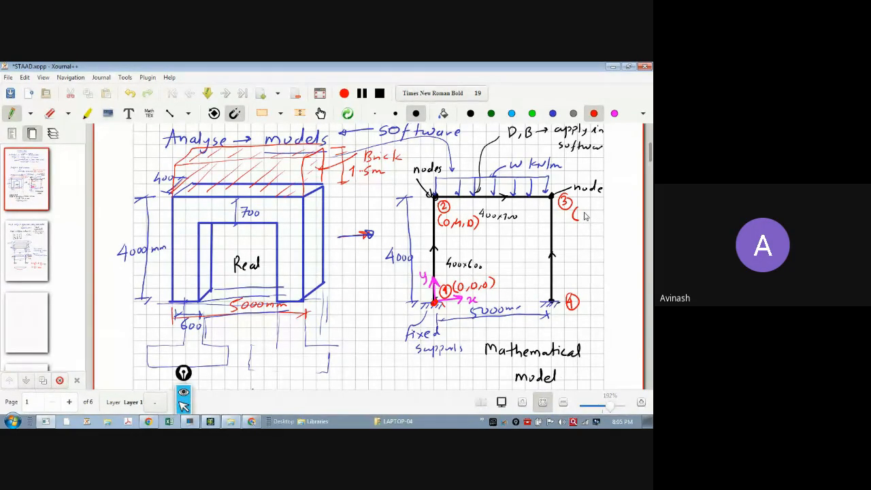
mouse_move(584, 211)
mouse_down()
mouse_move(587, 223)
mouse_move(622, 222)
mouse_up()
mouse_move(590, 297)
mouse_down()
mouse_move(588, 311)
mouse_move(609, 301)
mouse_move(615, 312)
mouse_move(630, 302)
mouse_move(628, 311)
mouse_up()
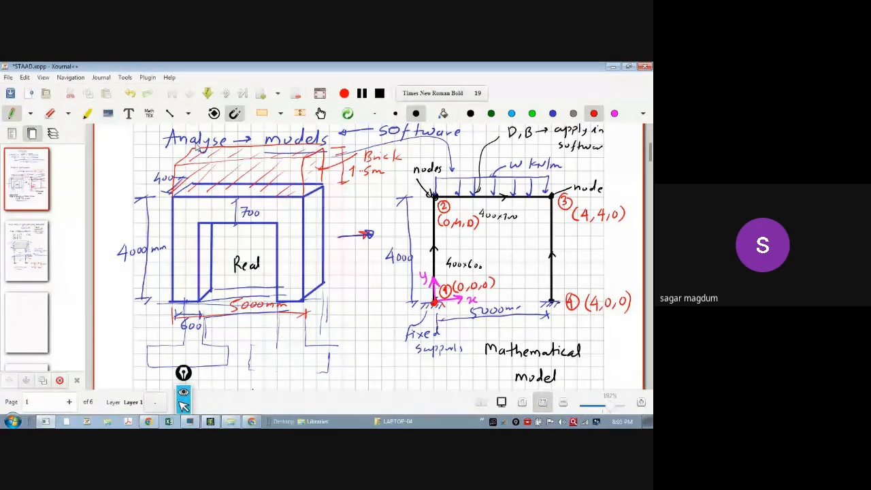
Correct the x-coordinates of nodes 3 and 4 to 5, giving (5,4,0) and (5,0,0).
click(49, 114)
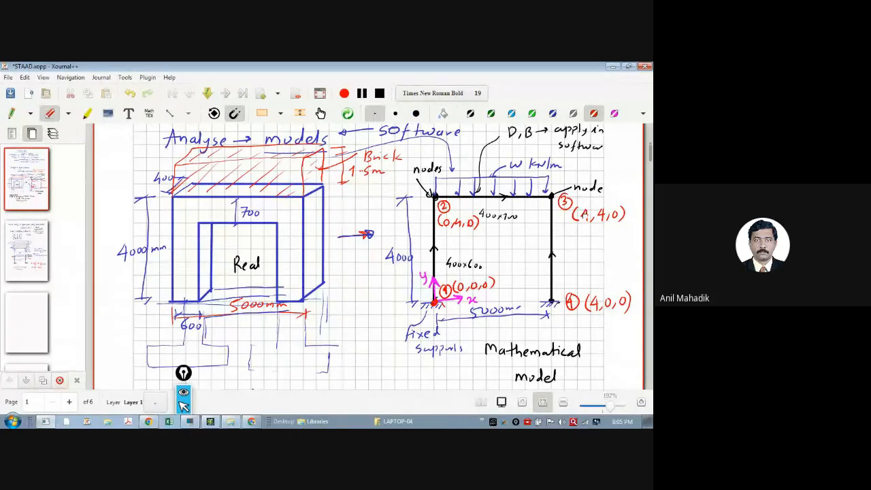
drag(582, 211, 582, 237)
drag(587, 304, 594, 300)
click(11, 113)
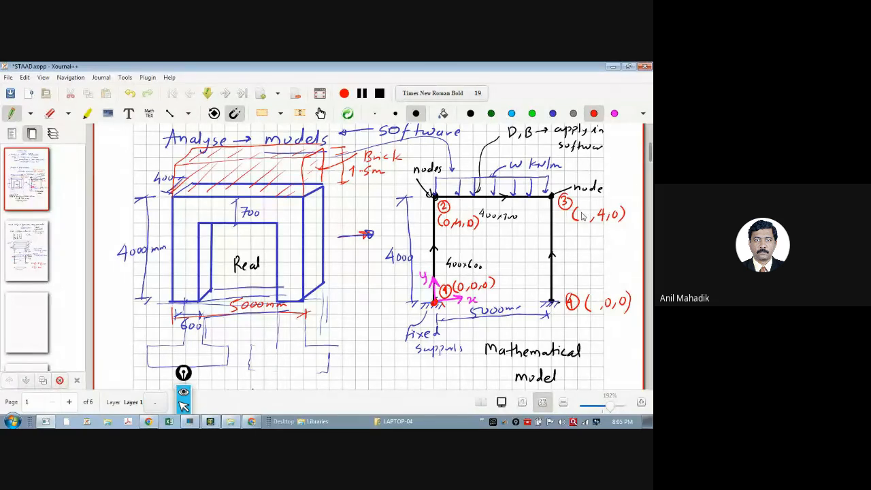
drag(577, 213, 573, 220)
drag(590, 297, 588, 310)
drag(591, 296, 599, 296)
Convert the mathematical model's span and height labels to 5 m and 4 m by erasing the zeros and adding a red m.
click(50, 115)
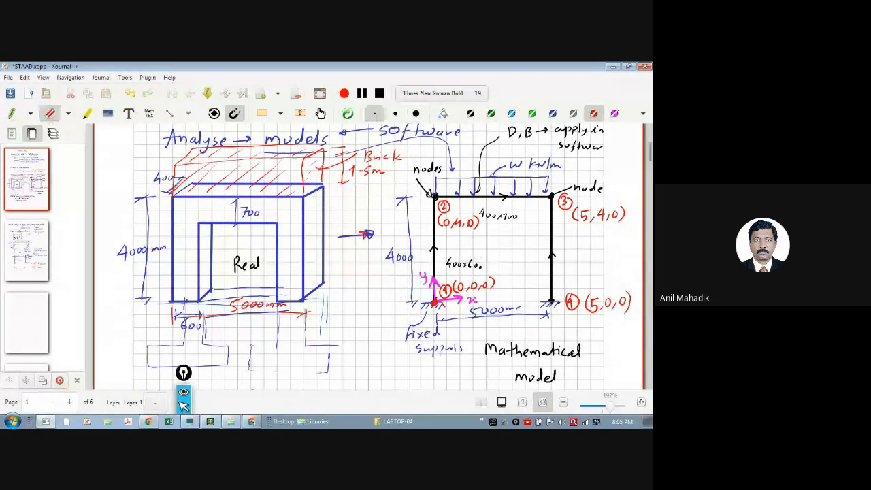
drag(488, 308, 509, 308)
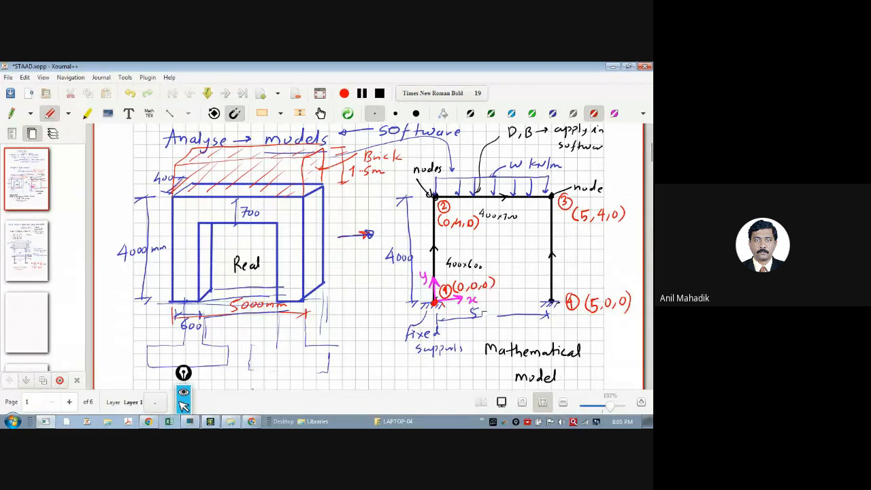
mouse_move(397, 259)
mouse_down()
mouse_move(418, 258)
mouse_move(407, 260)
mouse_up()
click(11, 113)
drag(479, 311, 488, 315)
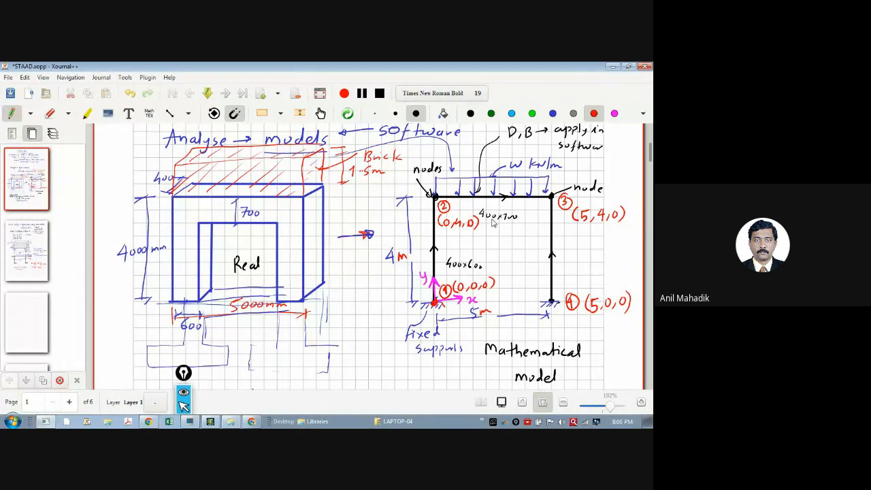
Underline the 400x700 beam size in red and add red arrows pointing to the 400x600 column size and the fixed supports note.
drag(480, 223, 517, 221)
drag(488, 246, 481, 262)
drag(381, 346, 395, 341)
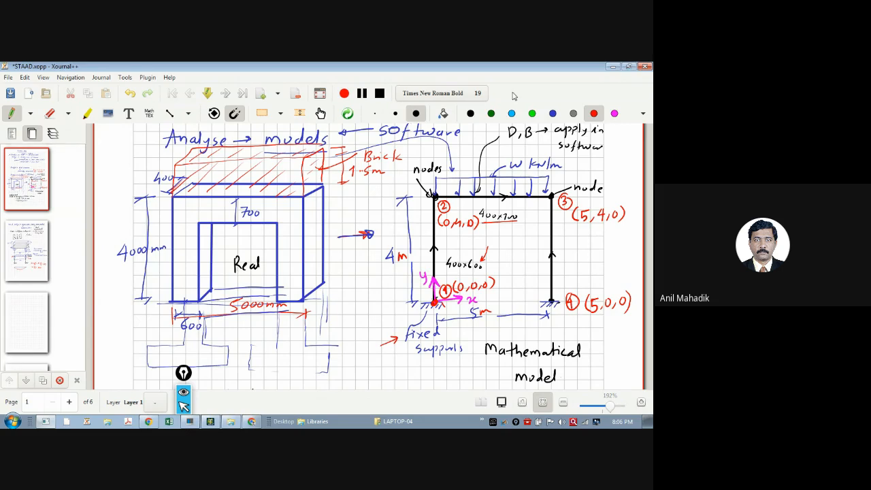
Complete the w kN/m load label above the beam with a red equals sign and blue text 12 kN/m + self wt.
scroll(352, 311, up, 4)
scroll(352, 312, down, 2)
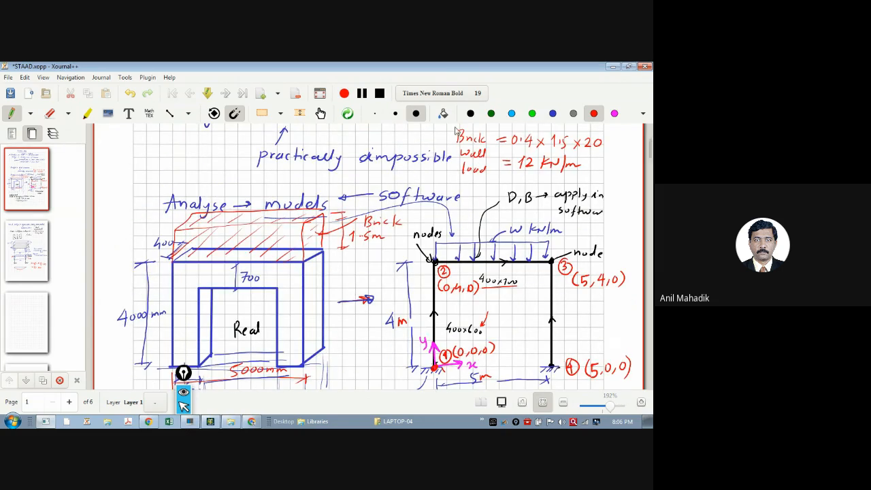
drag(564, 229, 570, 228)
drag(564, 231, 570, 231)
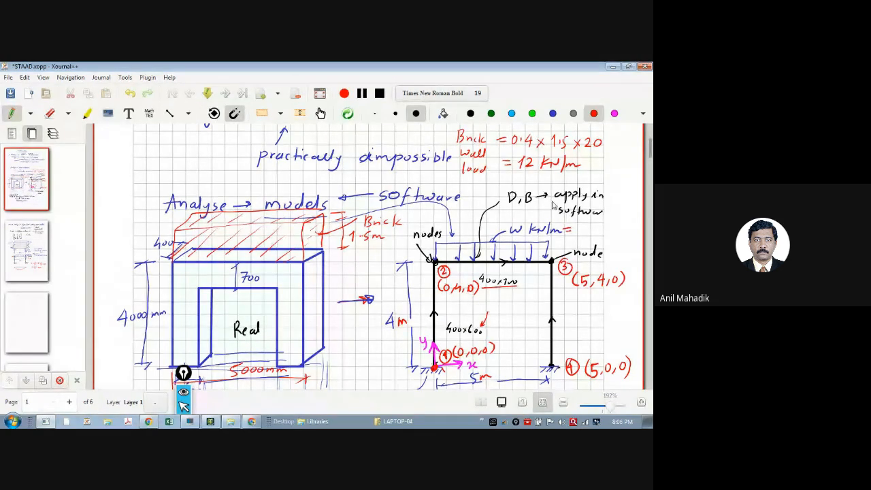
click(552, 114)
mouse_move(578, 227)
mouse_down()
mouse_move(578, 235)
mouse_move(592, 233)
mouse_up()
mouse_move(598, 227)
mouse_down()
mouse_move(601, 234)
mouse_move(618, 224)
mouse_move(622, 234)
mouse_move(584, 242)
mouse_up()
drag(581, 238, 621, 242)
drag(622, 238, 622, 245)
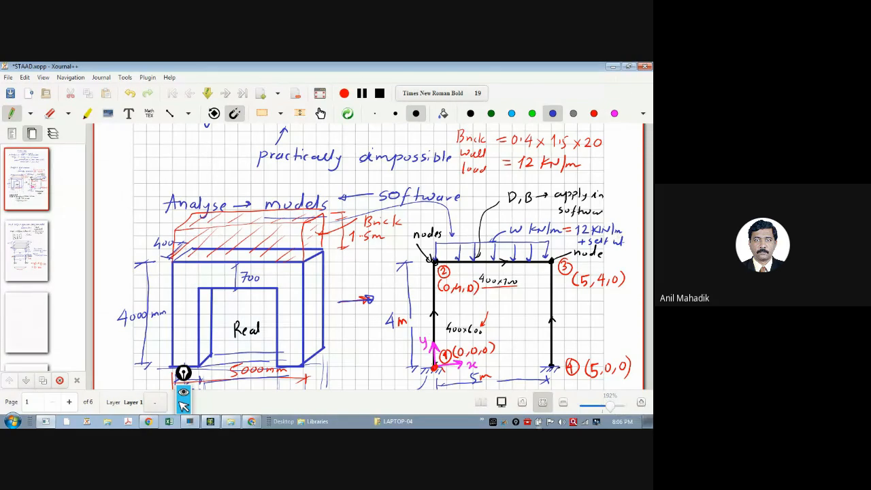
scroll(209, 303, down, 1)
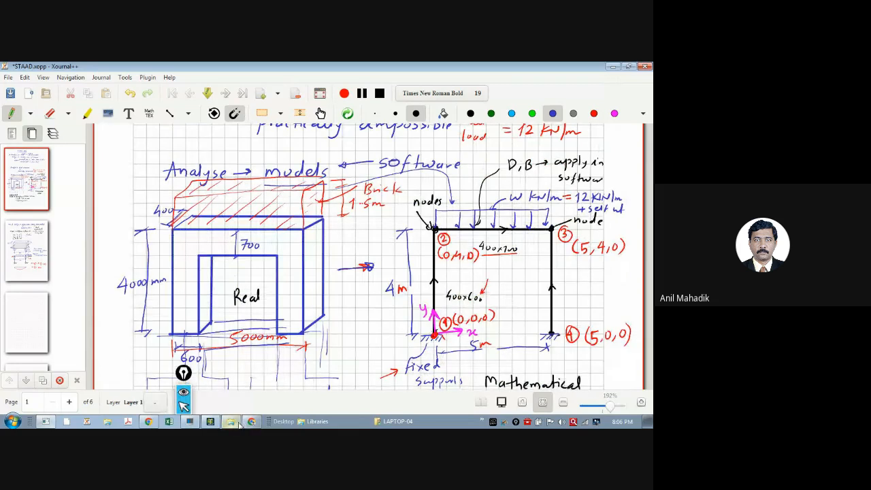
Switch to STAAD.Pro and enter node 1 at X 0, Y 0, Z 0 in the node table.
click(212, 423)
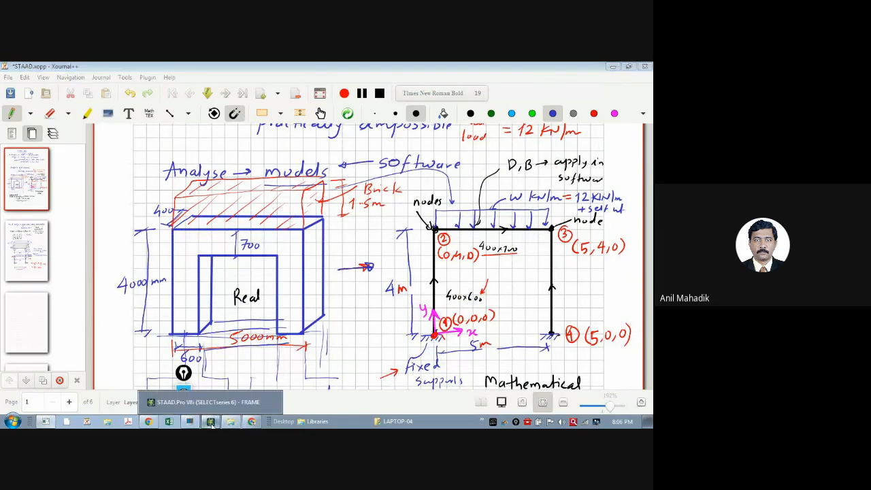
click(545, 190)
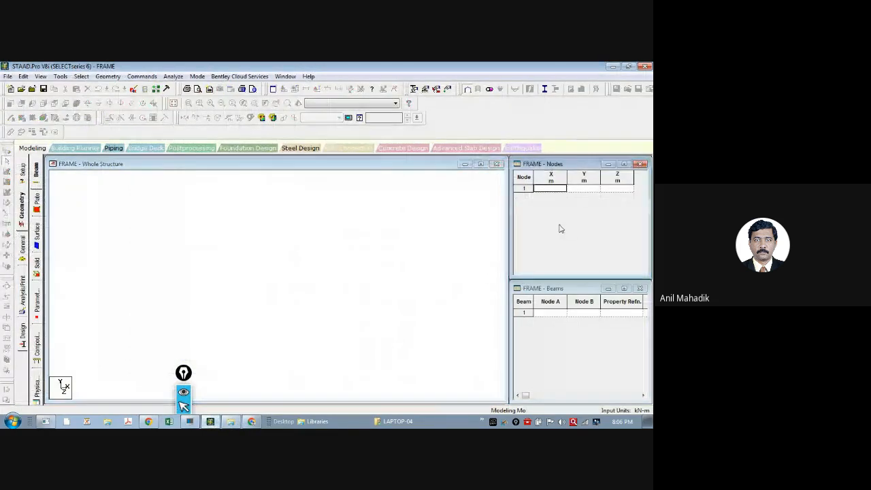
text(0)
key(Return)
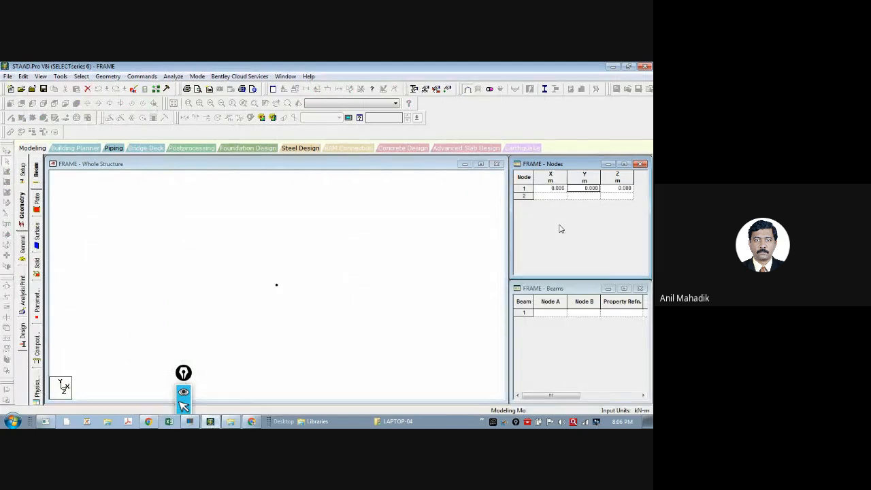
key(Return)
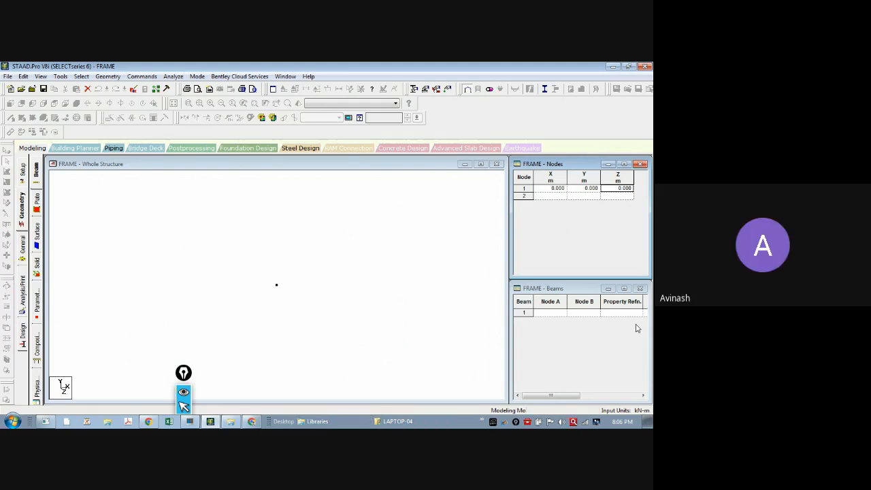
Check node 2's coordinates in the Xournal++ notes and enter node 2 in STAAD.Pro at X 0, Y 4, Z 0.
click(539, 197)
click(48, 423)
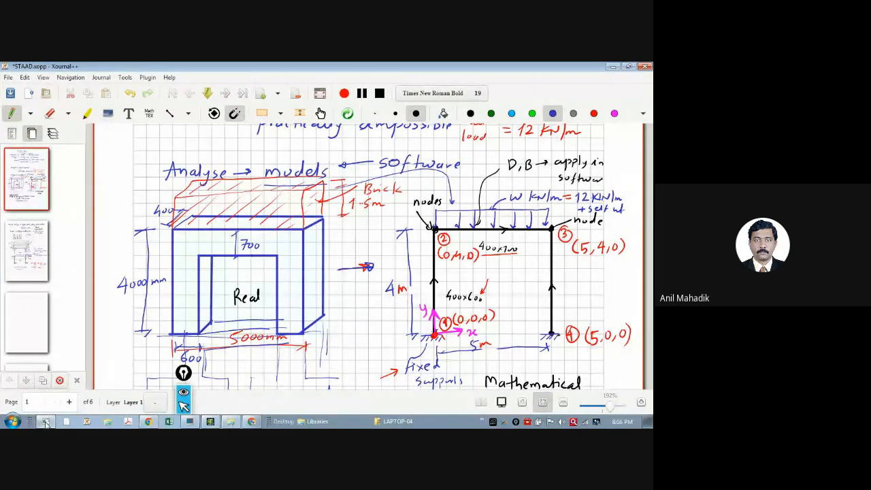
key(alt+Tab)
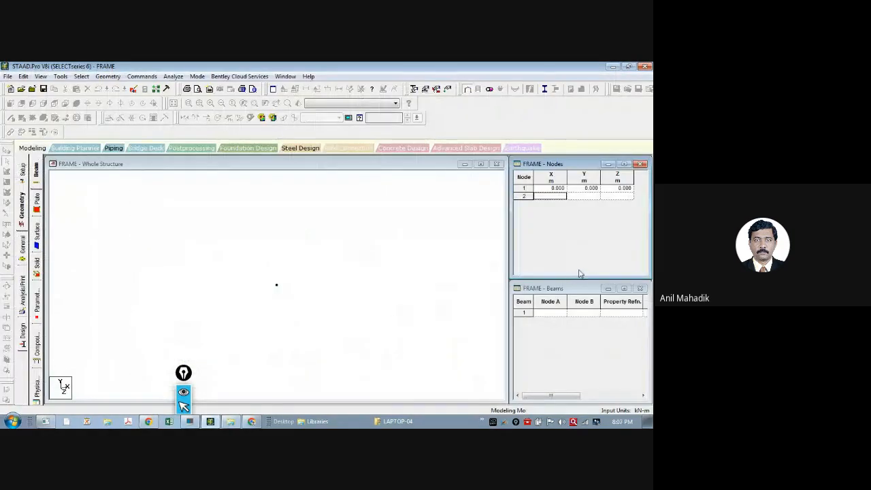
click(588, 196)
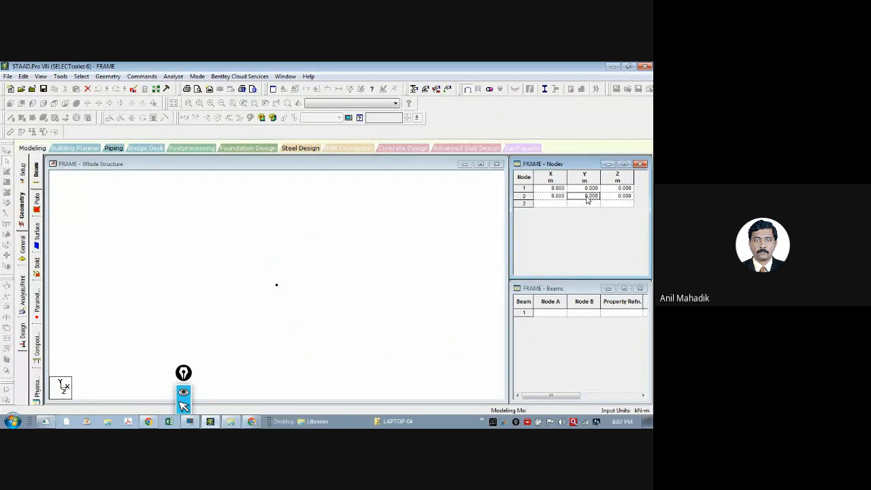
text(4)
Check the notes again and enter node 3 in the node table at X 5, Y 4, Z 0.
click(560, 206)
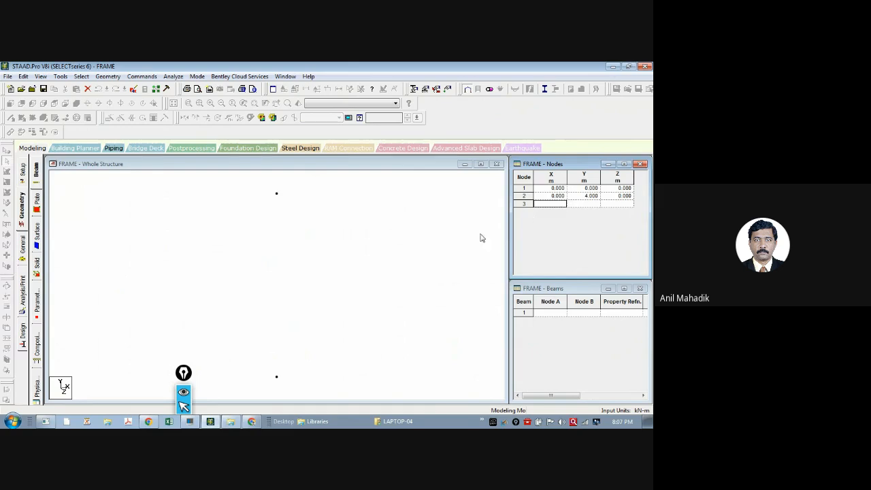
click(46, 422)
click(46, 422)
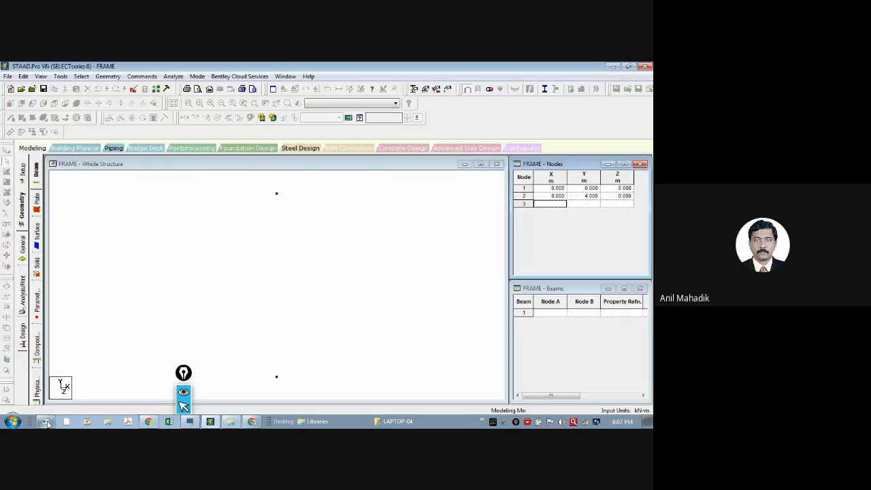
text(5)
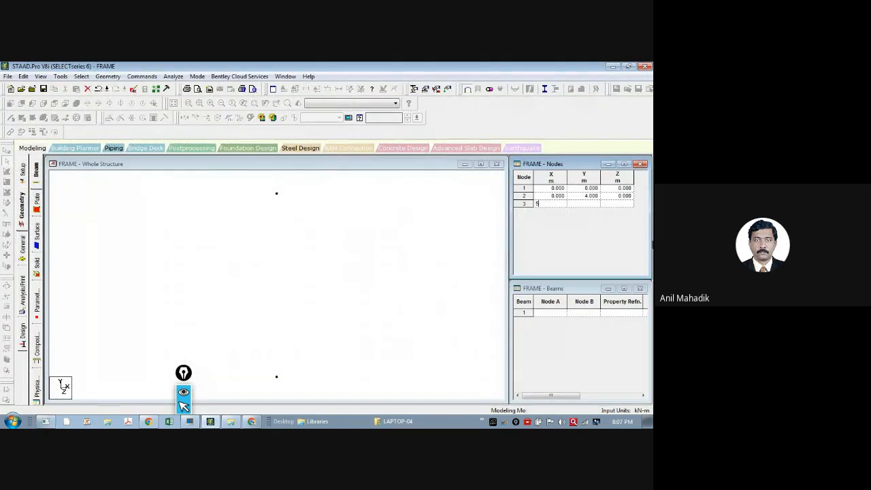
click(594, 203)
drag(594, 205, 599, 205)
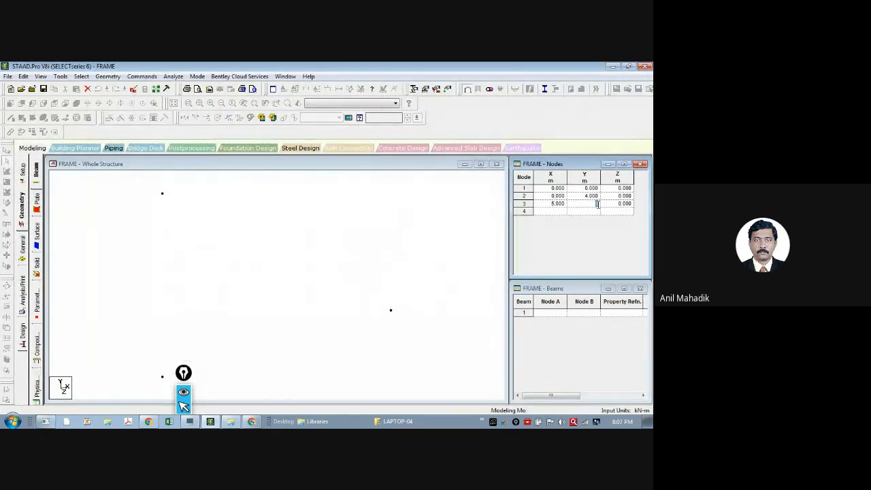
Enter node 4 in the node table at X 5, Y 0, Z 0.
click(557, 213)
text(5)
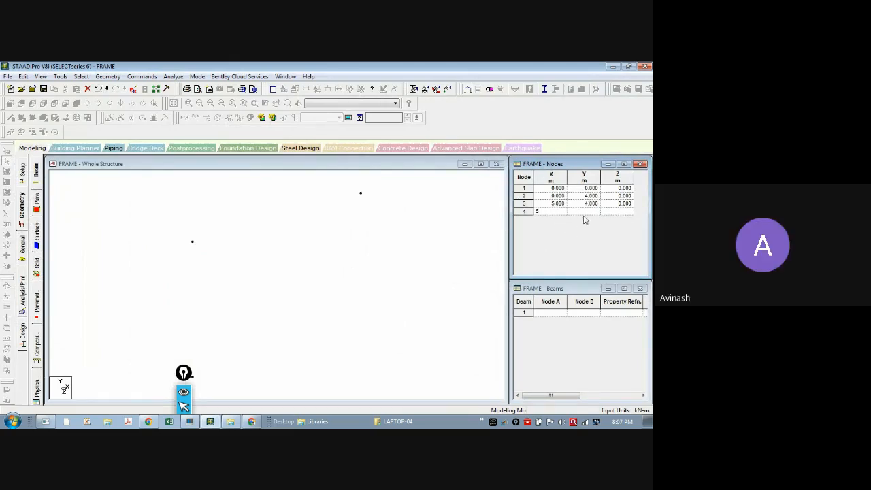
click(588, 213)
click(339, 244)
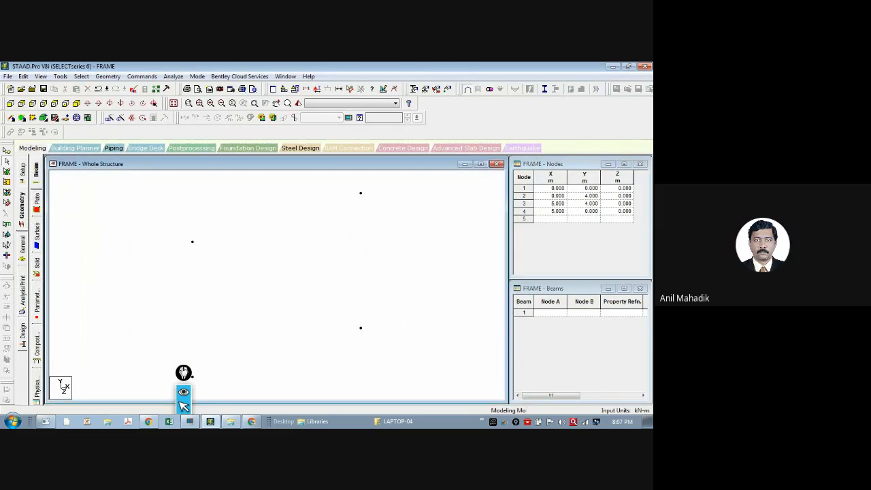
Clear the floating pen toolbar away from node 1, show the structure from the front and accept the auto-save.
drag(182, 369, 507, 395)
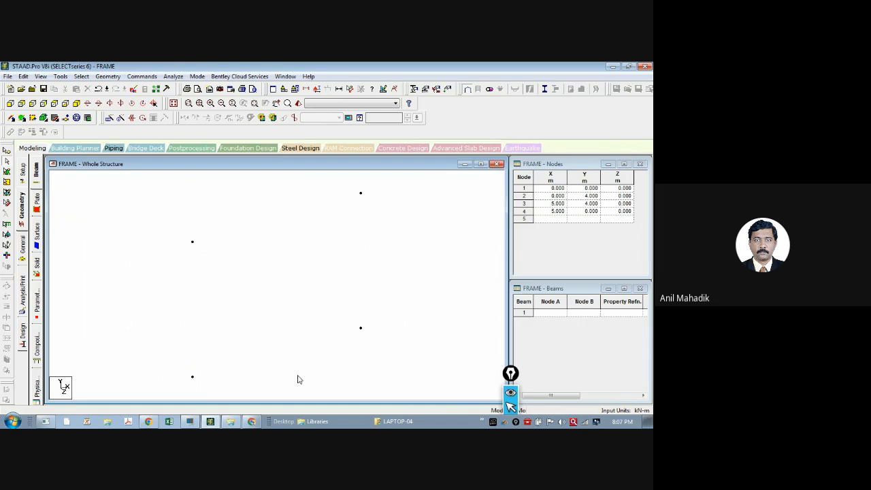
click(11, 103)
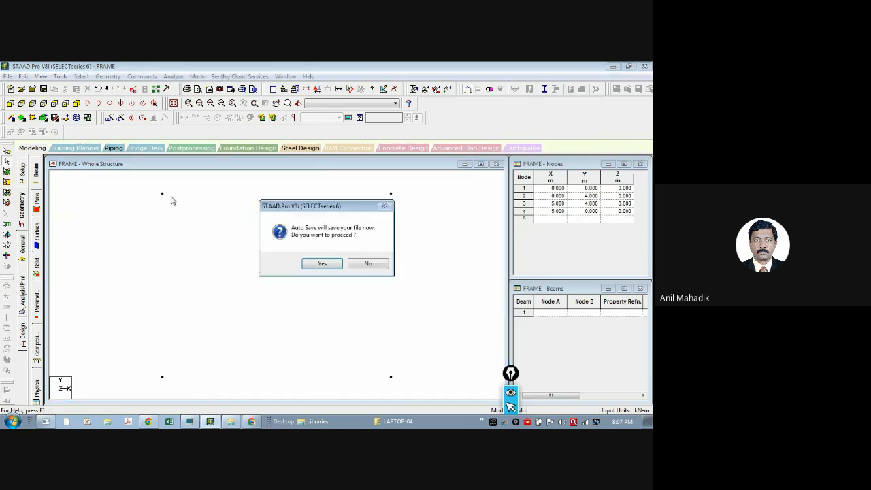
click(318, 264)
click(255, 249)
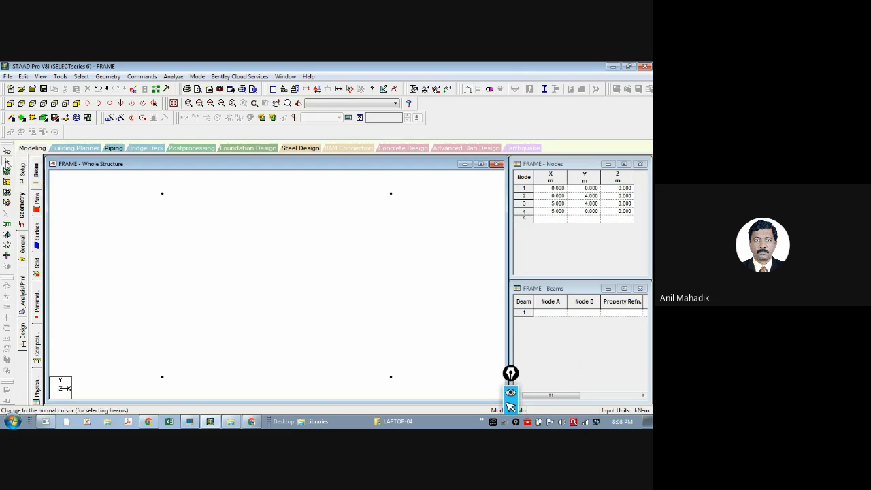
Draw the frame members with Add Beam from node 1 to 2, node 4 to 3 and node 2 to 3.
click(6, 150)
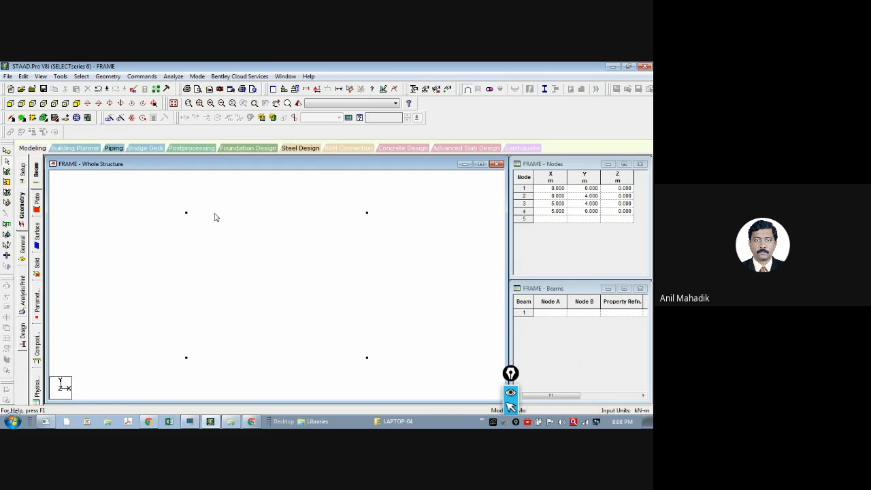
right_click(264, 213)
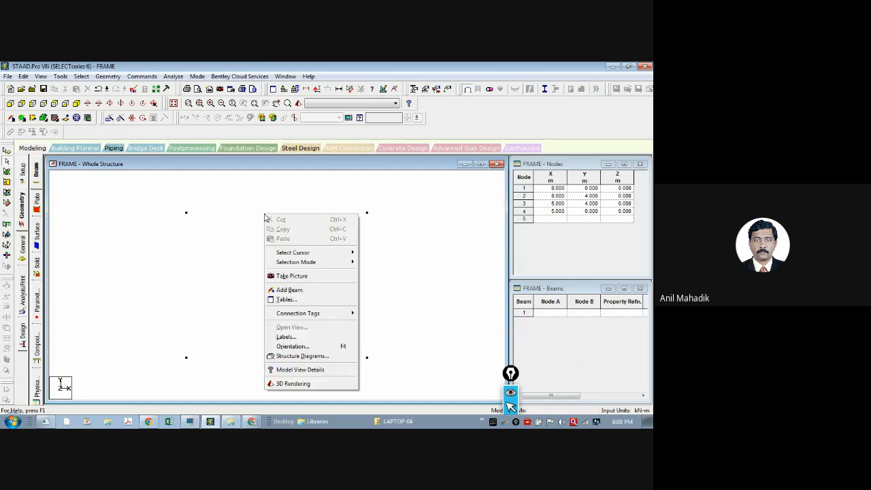
click(301, 295)
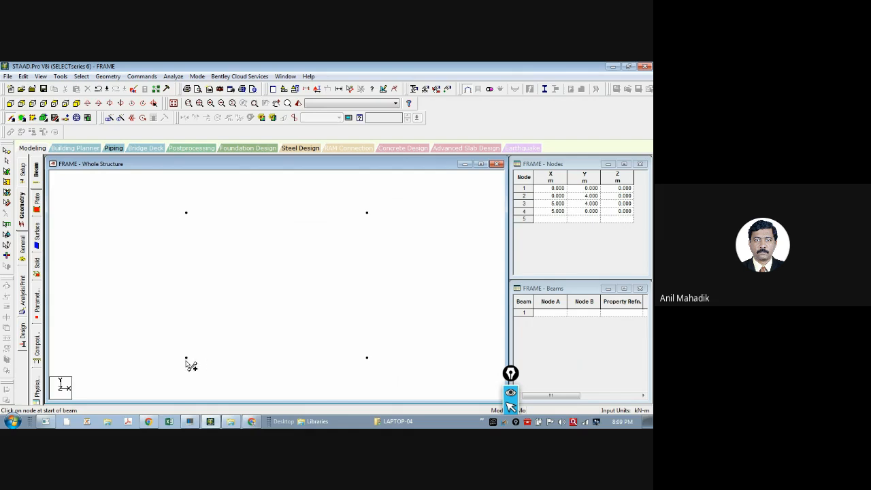
drag(186, 359, 188, 213)
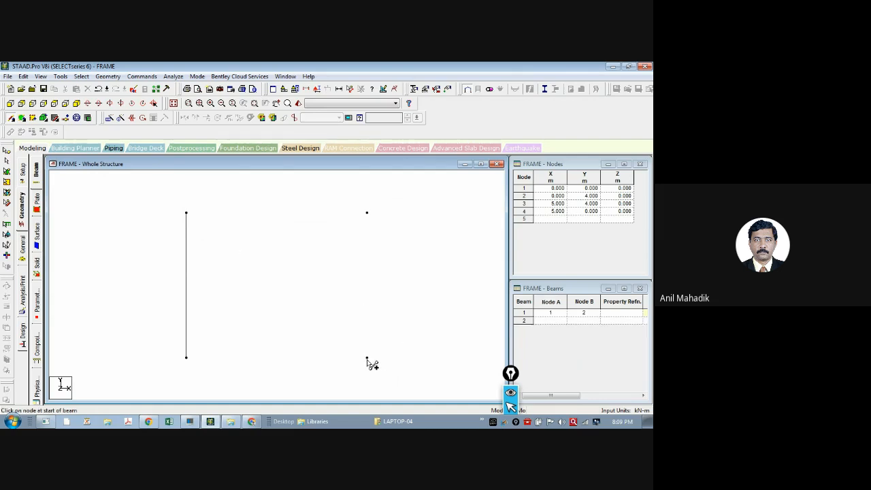
drag(367, 358, 367, 214)
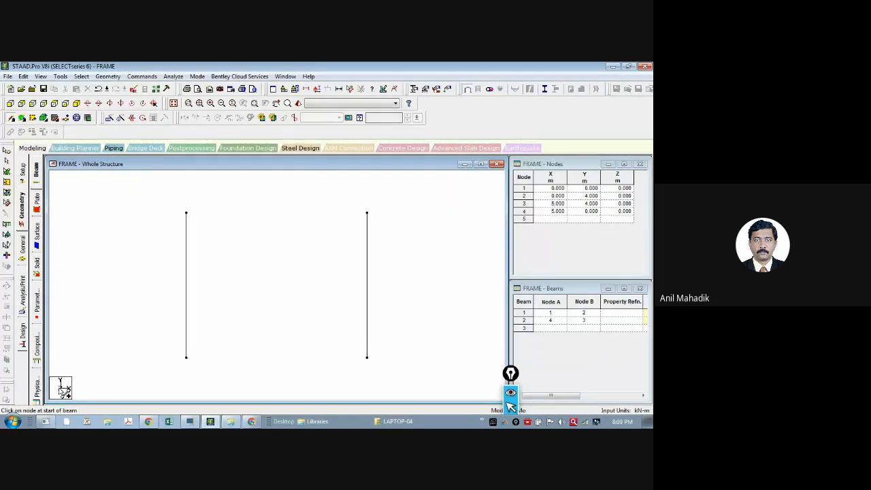
drag(187, 214, 367, 214)
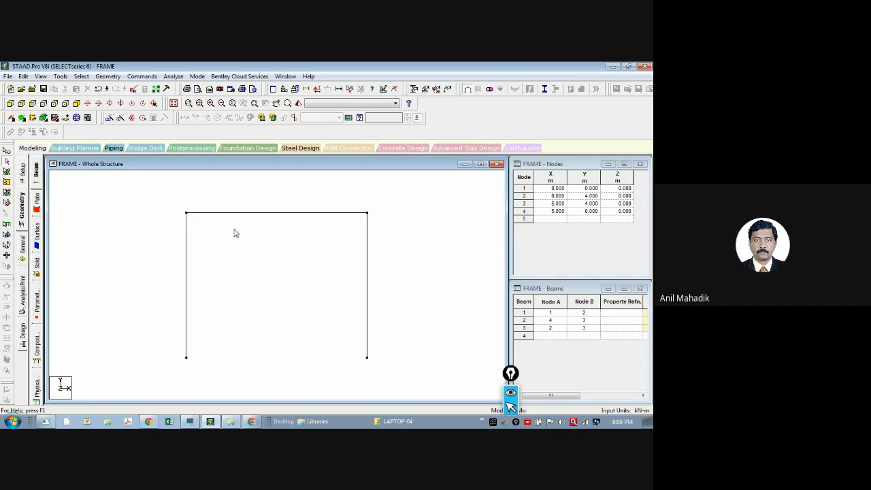
Undo the three drawn frame members, keeping only the four nodes.
key(ctrl+z)
key(ctrl+z)
key(ctrl+z)
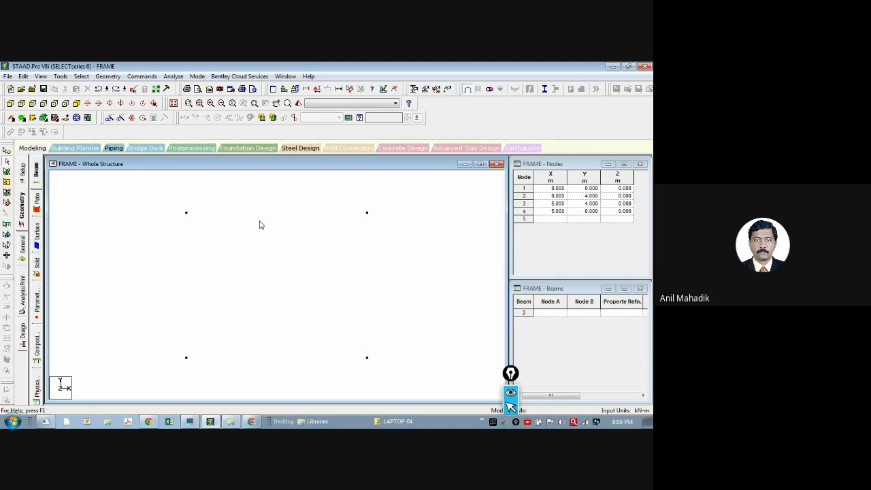
Add both columns again from nodes 1 to 2 and 4 to 3, plus the top beam from node 2 to 3.
right_click(259, 225)
click(286, 298)
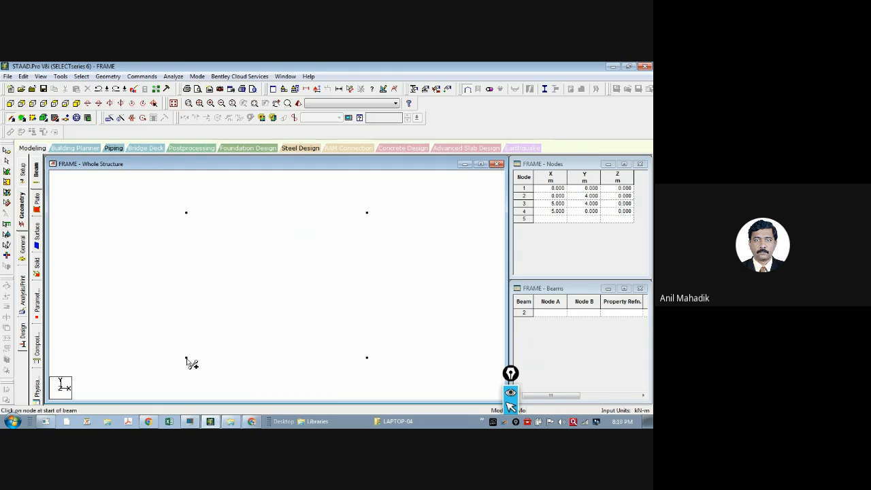
drag(186, 358, 186, 213)
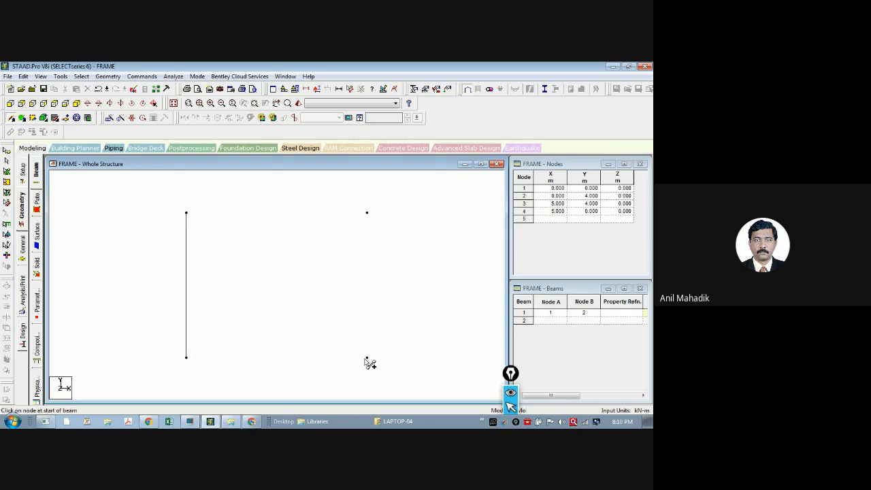
drag(366, 358, 367, 213)
drag(187, 214, 368, 215)
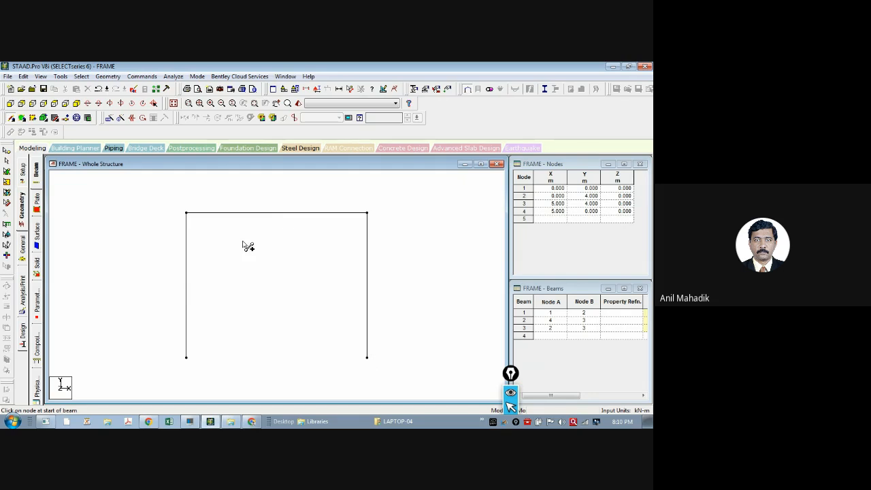
key(Escape)
Check the beam size in the Xournal++ notes and define a rectangular concrete section in STAAD.Pro with YD 0.7 m and ZD 0.4 m.
click(22, 245)
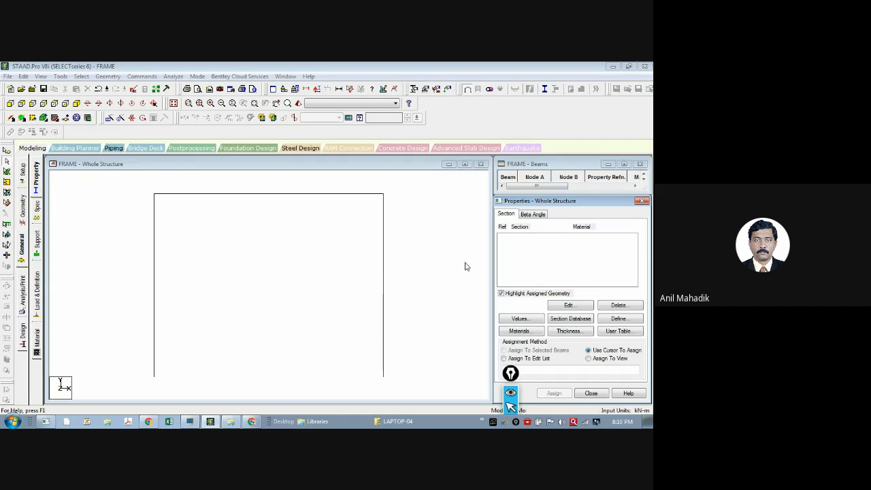
click(620, 319)
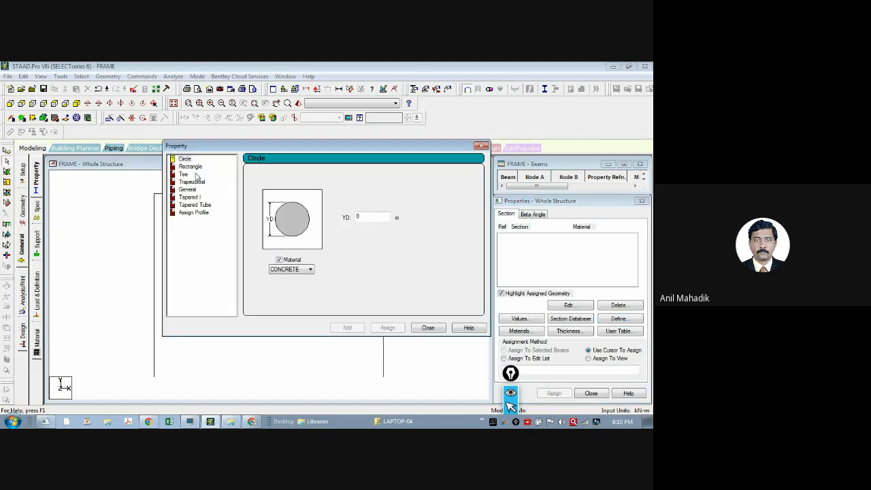
click(191, 167)
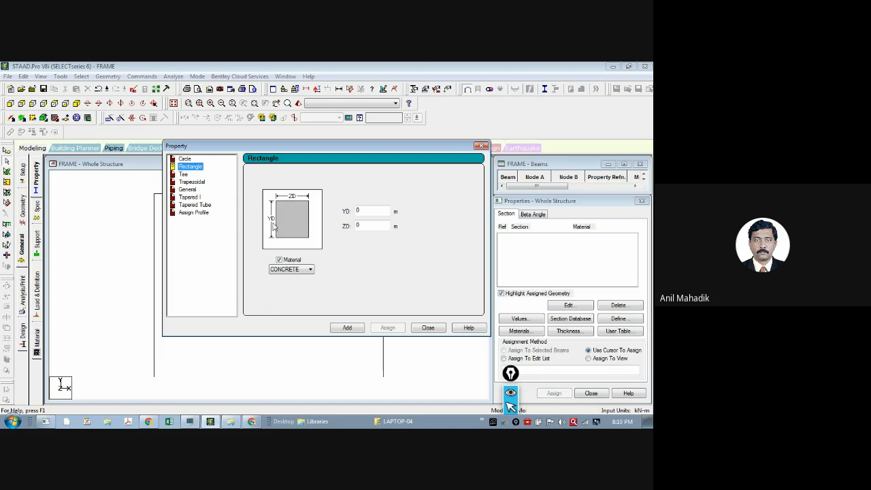
click(369, 211)
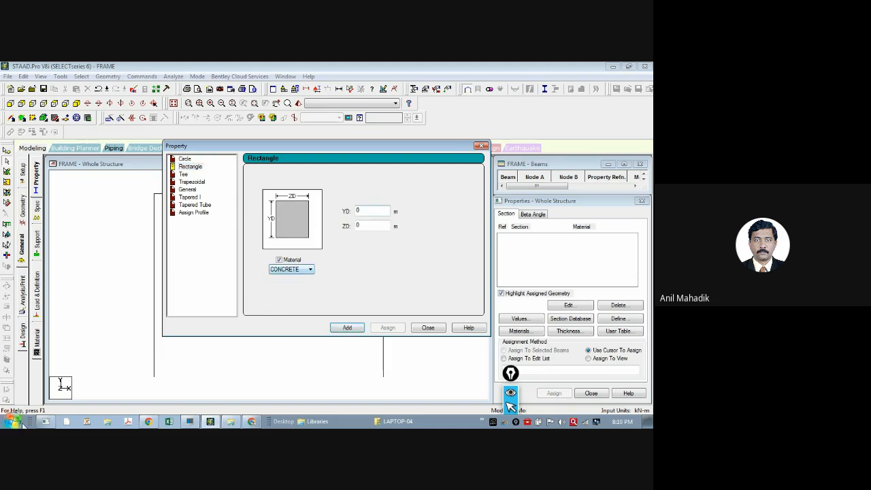
click(45, 421)
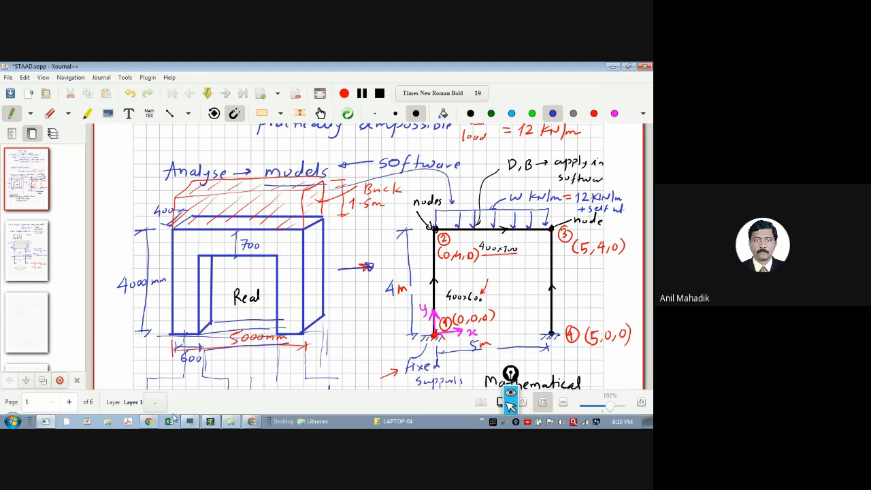
click(211, 422)
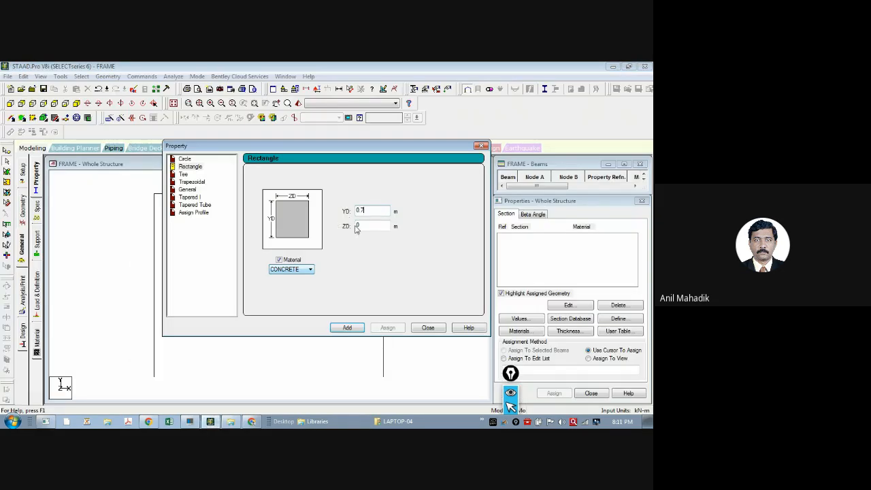
click(373, 226)
text(.4)
click(347, 328)
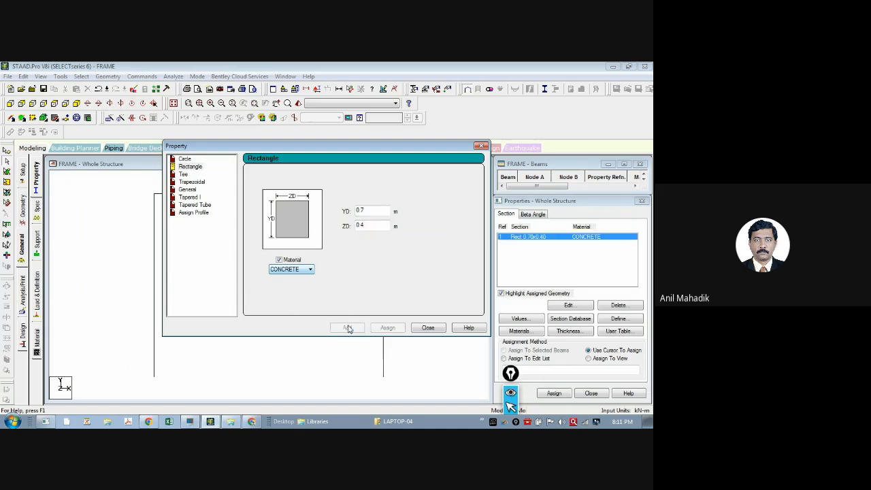
click(428, 328)
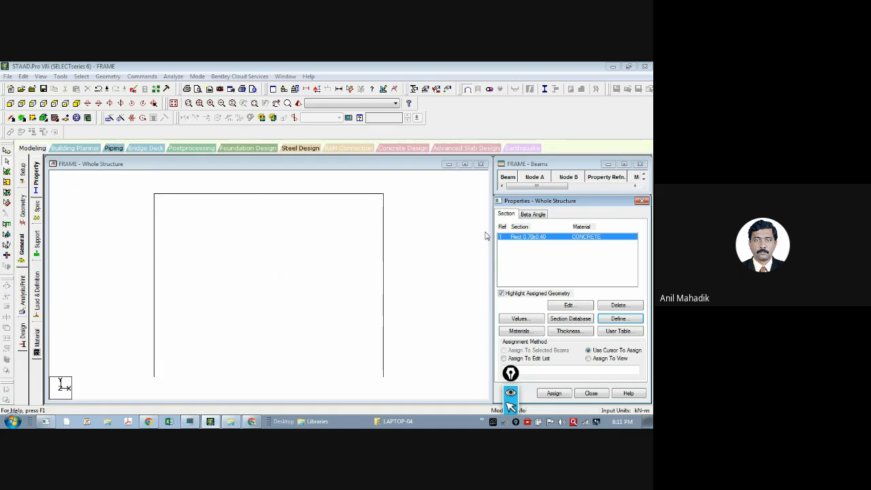
Check the column size in the Xournal++ notes and define a second rectangular concrete section with YD 0.6 m and ZD 0.4 m.
click(620, 320)
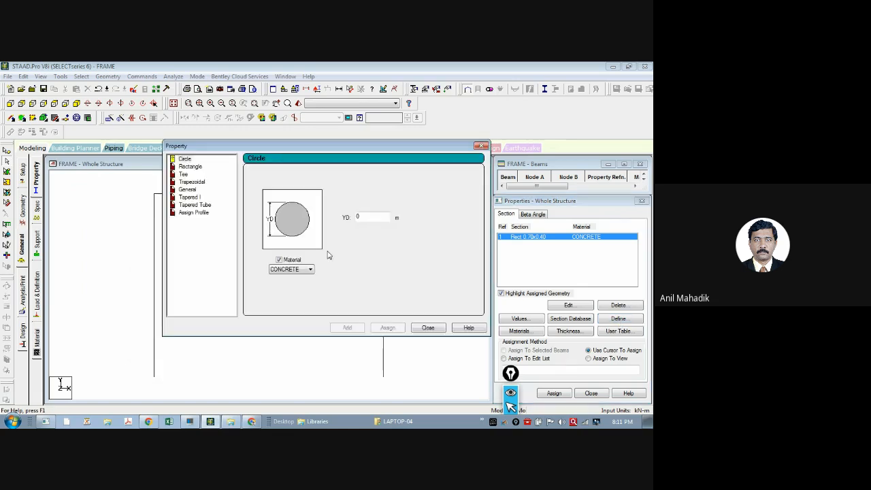
click(192, 167)
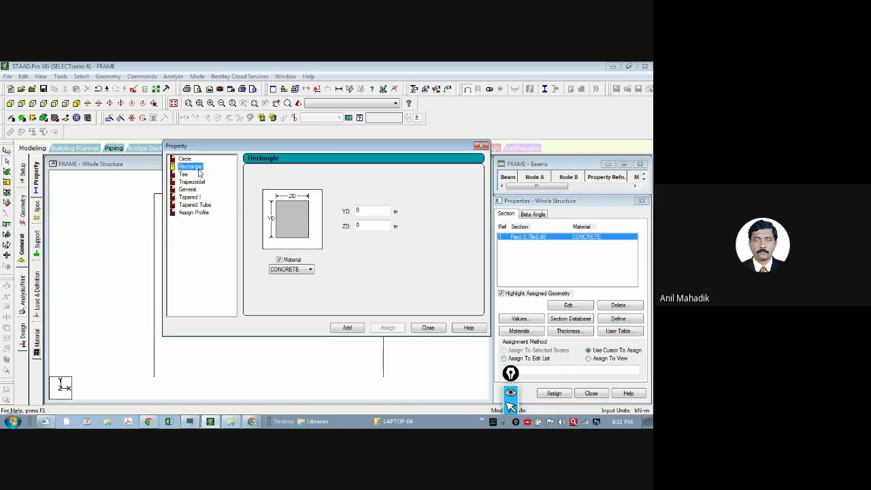
click(367, 212)
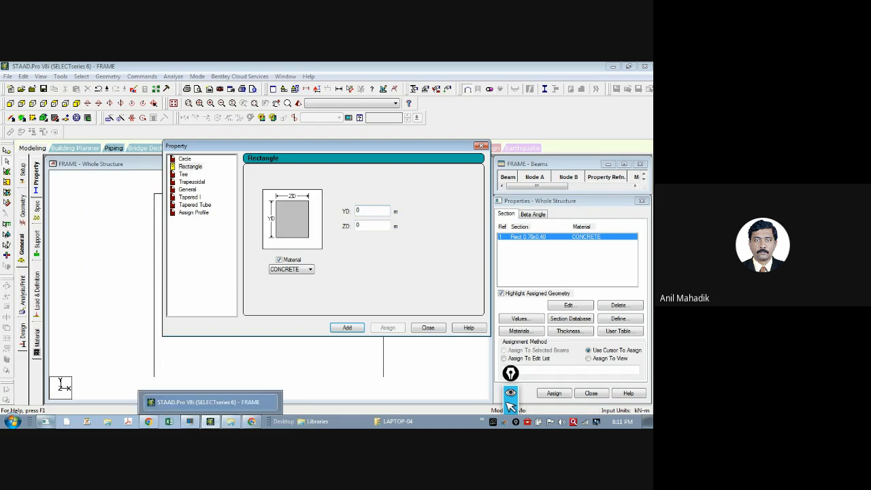
click(45, 423)
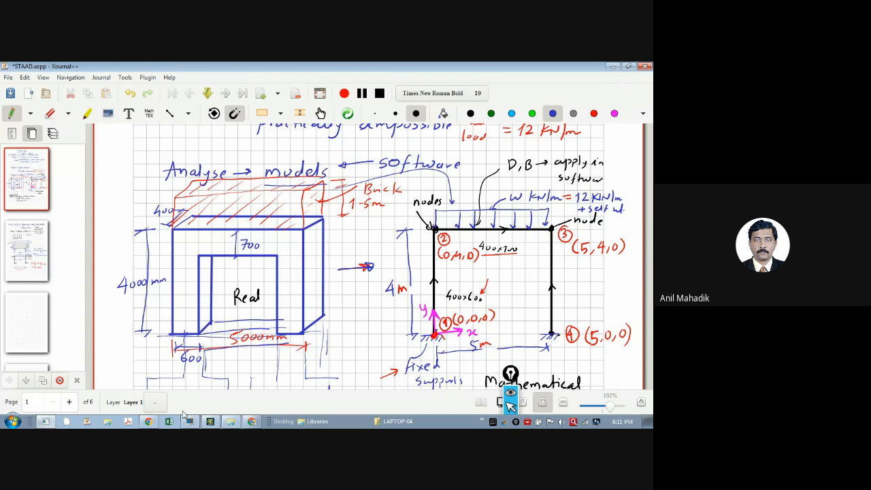
click(210, 422)
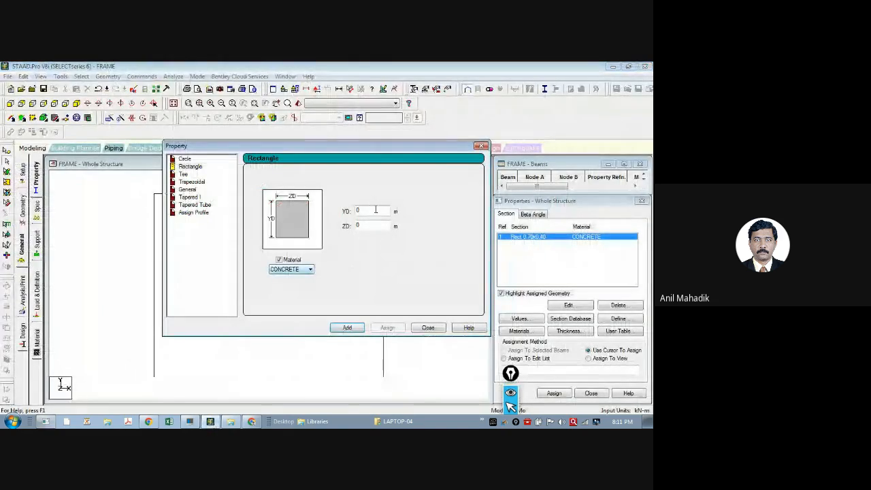
text(.6)
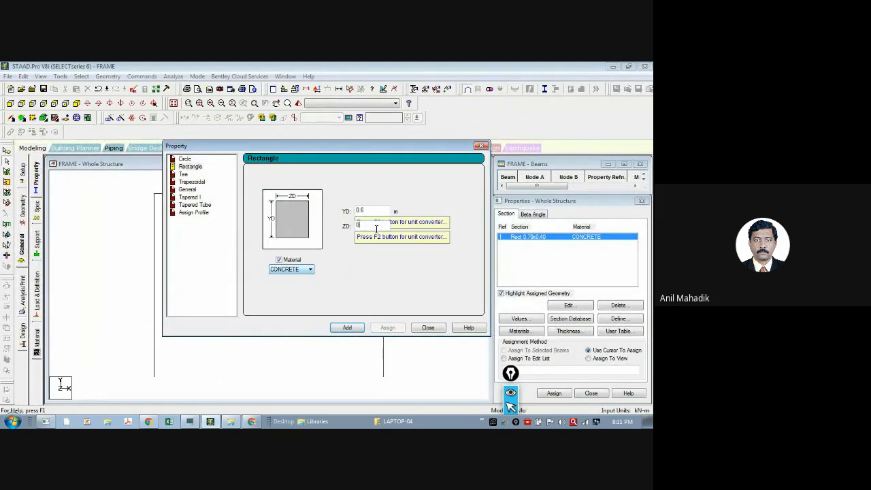
text(.4)
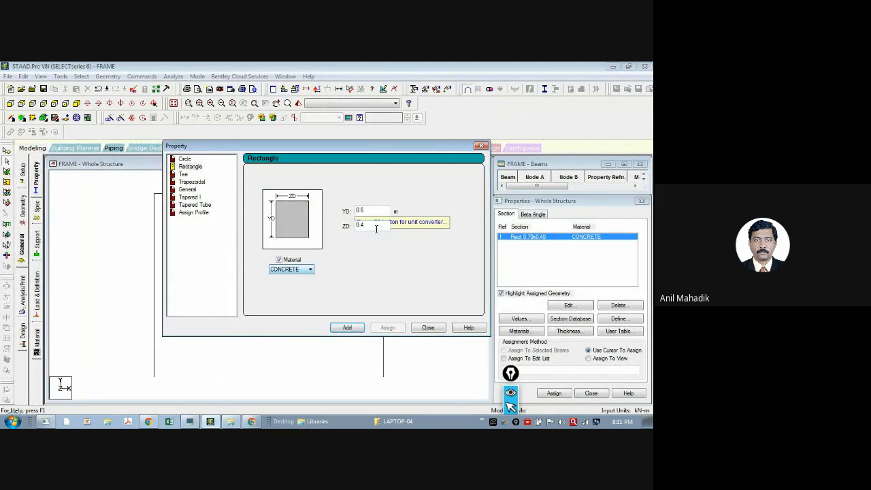
click(356, 330)
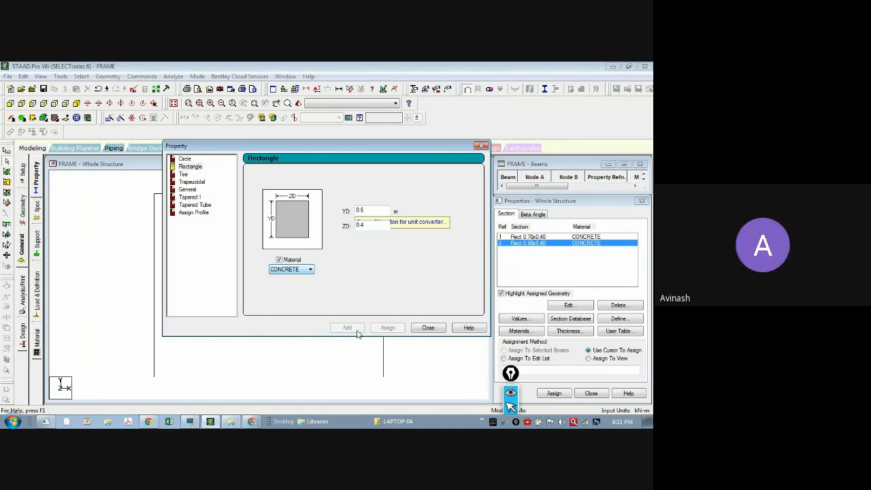
click(422, 328)
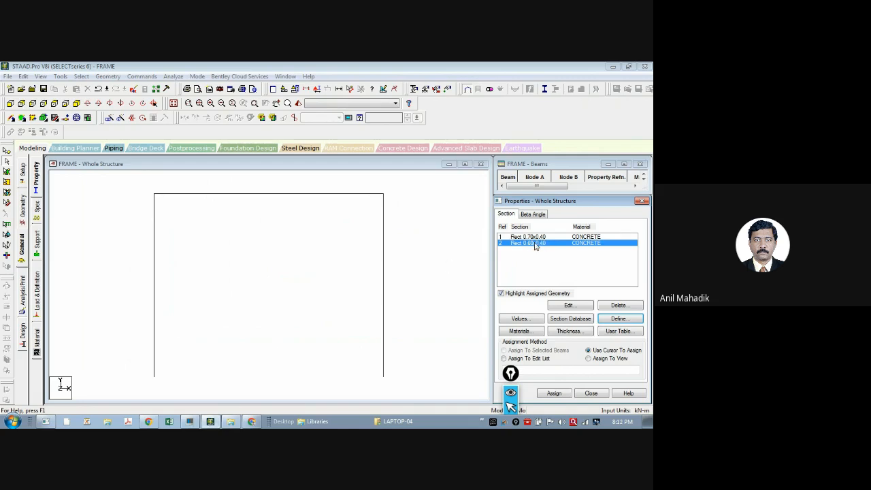
Assign the Rect 0.70x0.40 section to the top beam using Assign To Selected Beams.
click(469, 307)
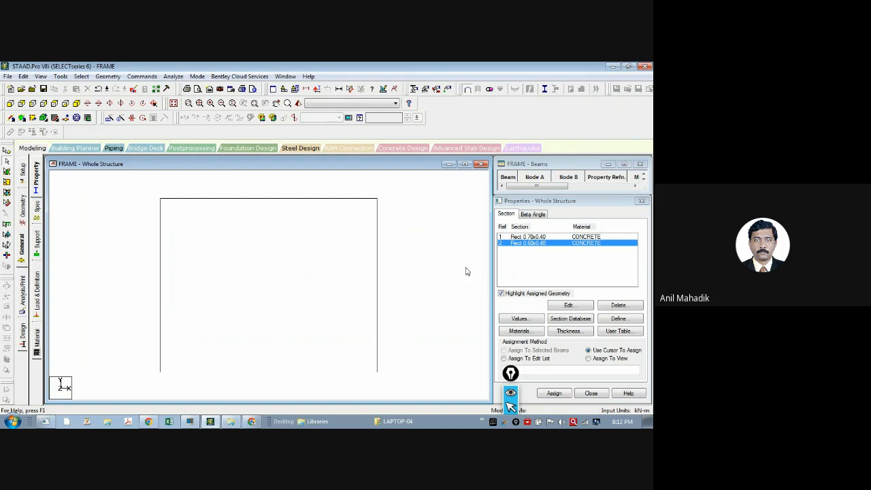
click(532, 237)
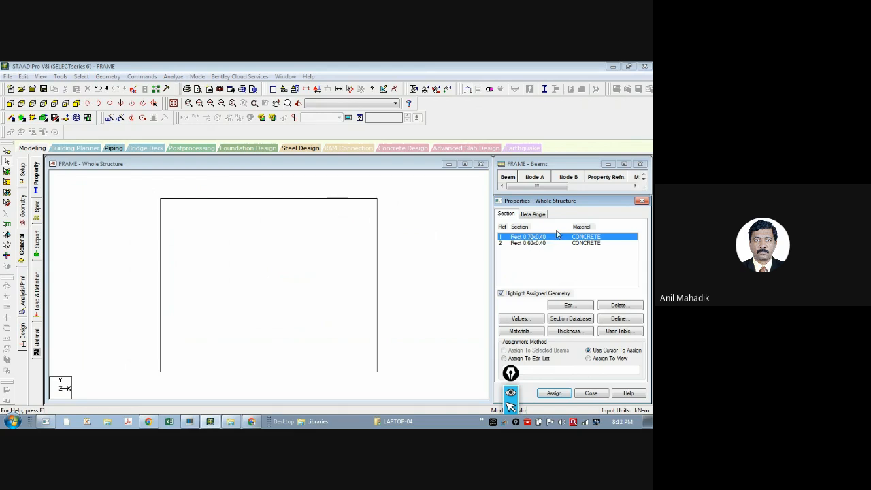
click(335, 200)
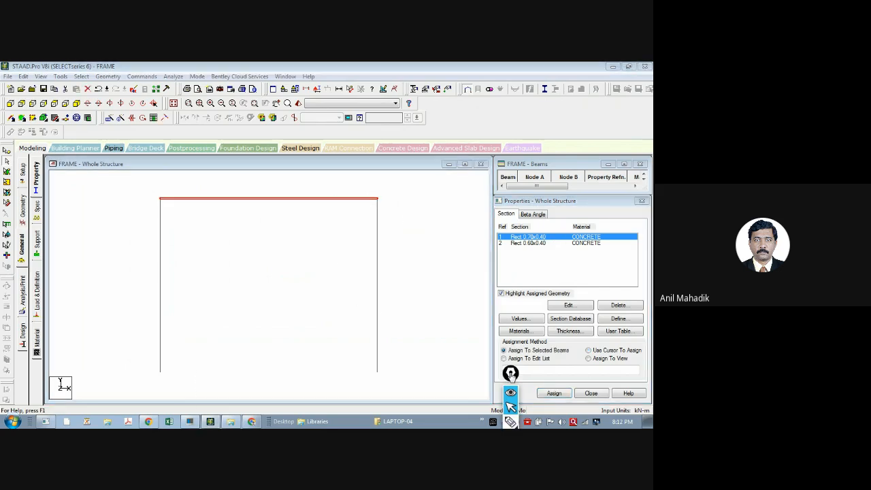
click(529, 353)
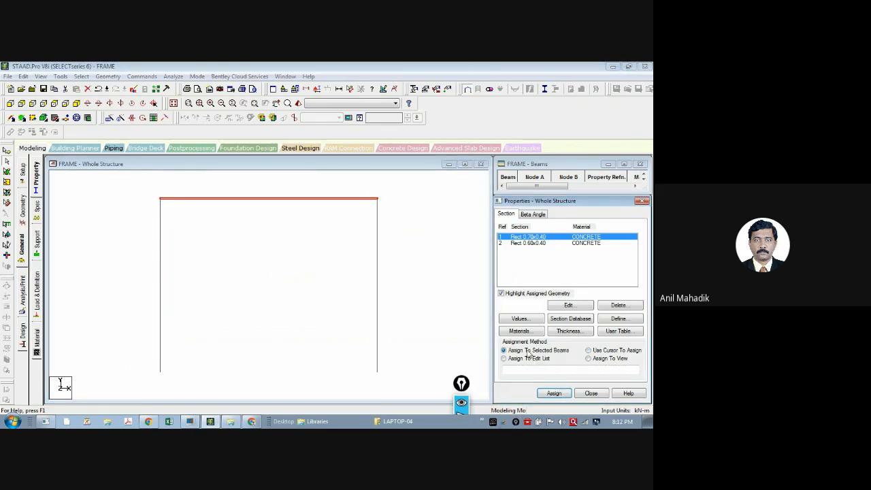
click(554, 393)
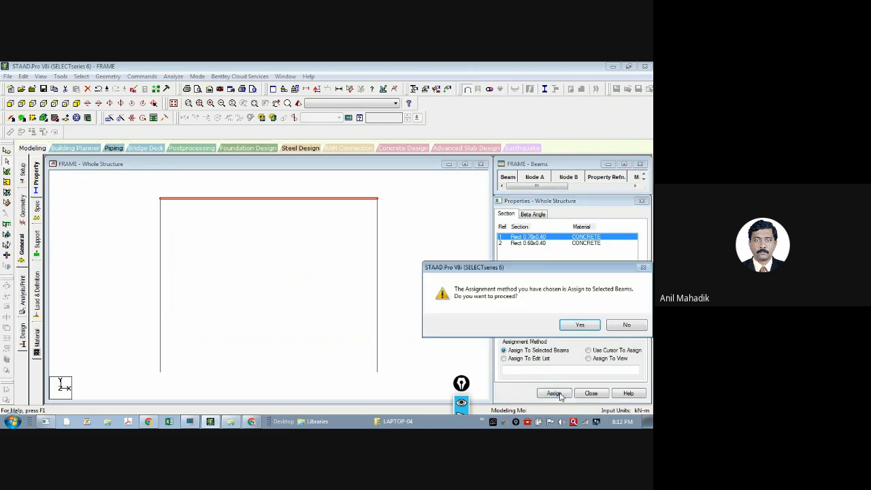
click(576, 327)
click(435, 258)
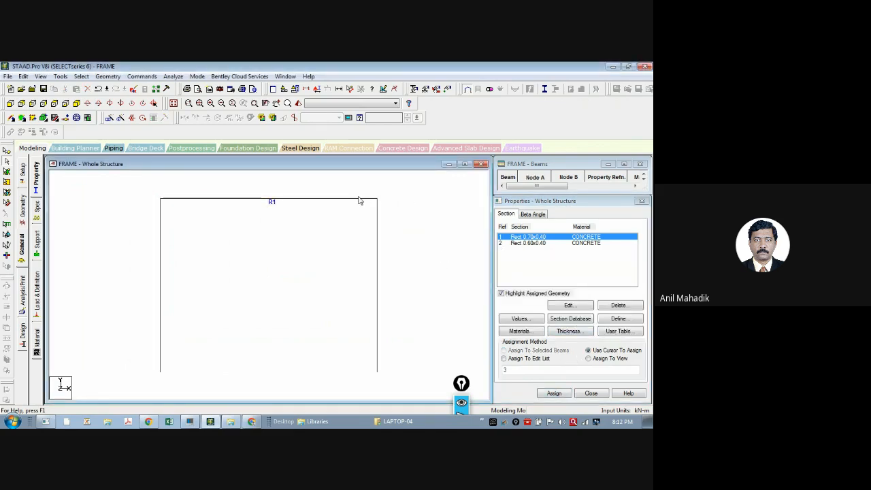
Assign the Rect 0.60x0.40 section to the left column using Assign To Selected Beams.
click(531, 244)
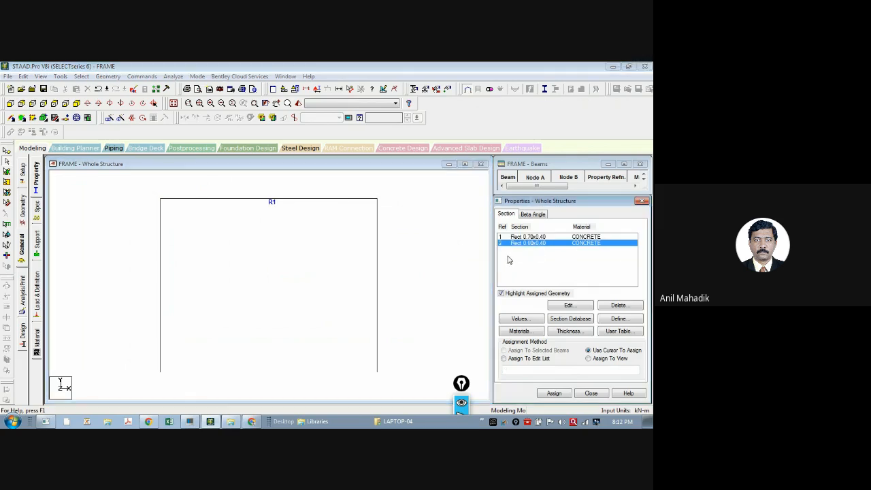
click(163, 264)
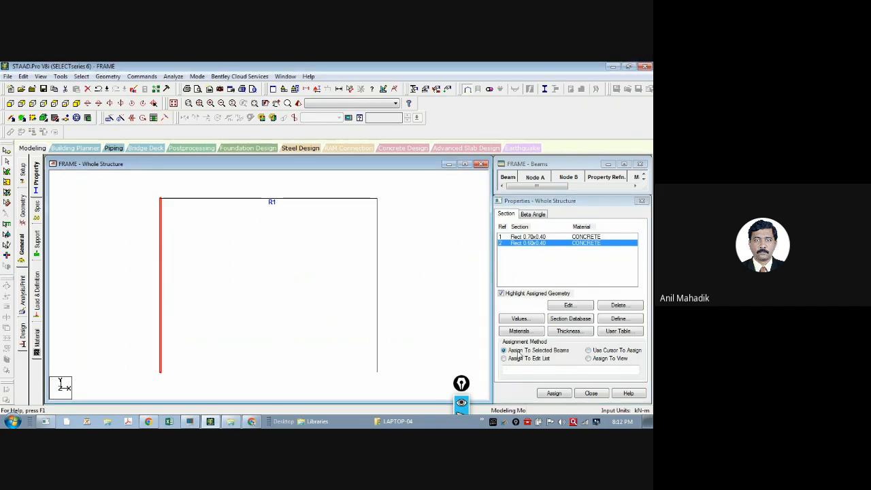
click(523, 352)
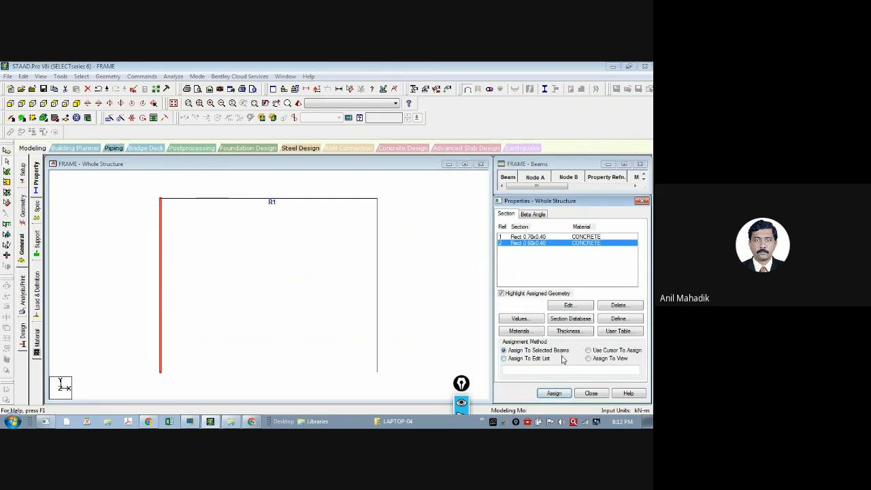
click(555, 394)
click(573, 327)
Assign the Rect 0.60x0.40 section to the right column as well, accepting the auto save of the structure.
click(378, 254)
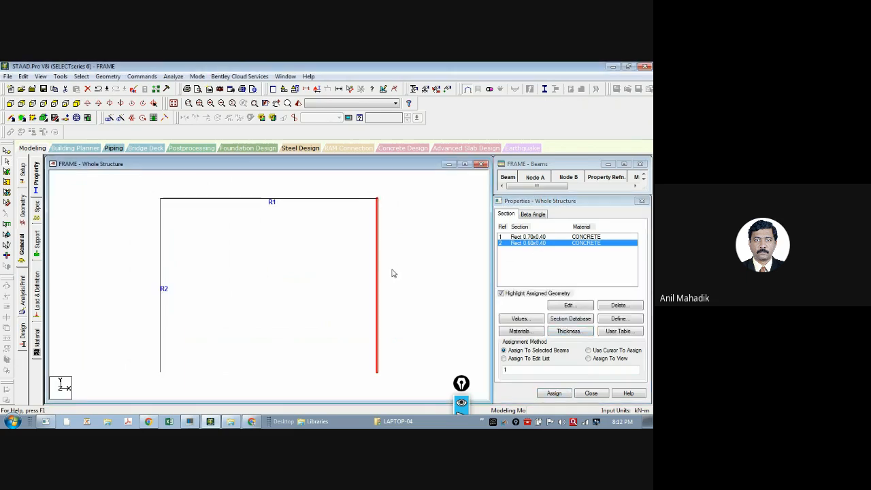
click(517, 350)
click(555, 393)
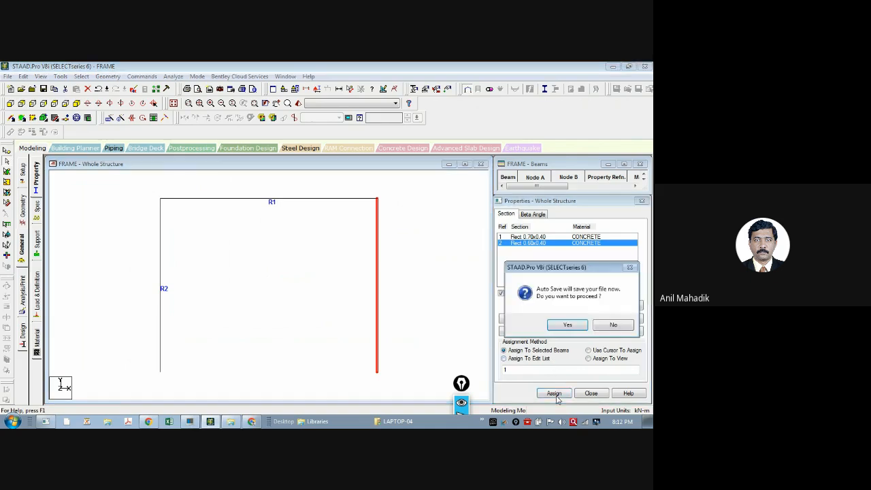
click(567, 325)
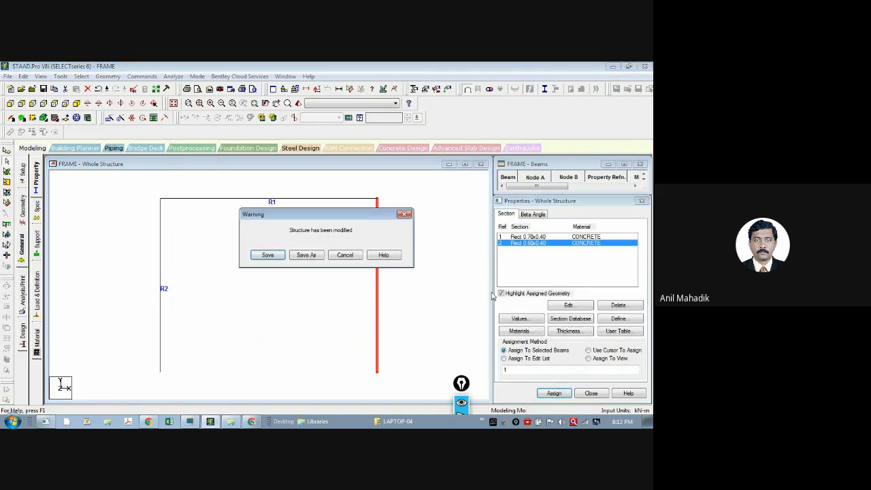
click(268, 255)
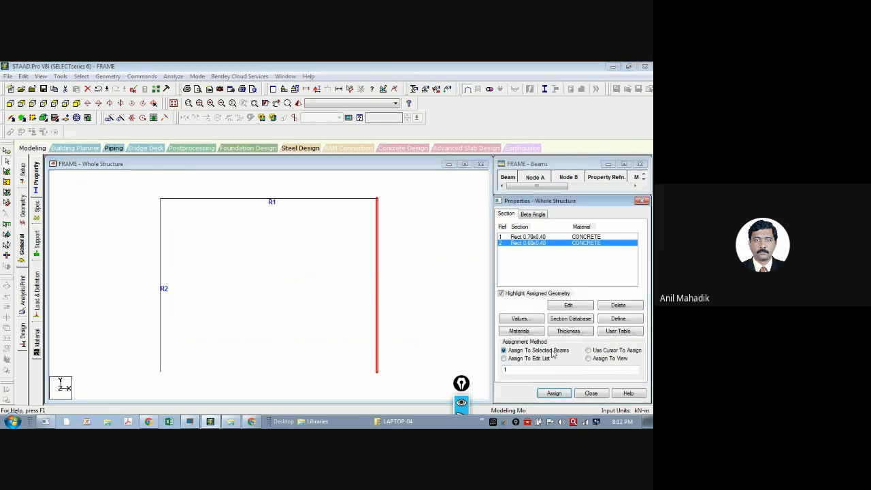
click(554, 393)
click(576, 324)
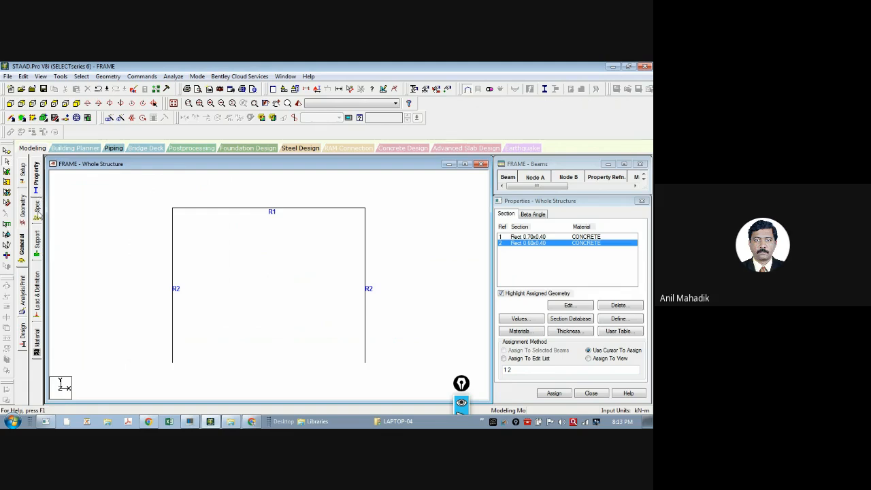
Create a fixed support definition for the frame.
click(38, 243)
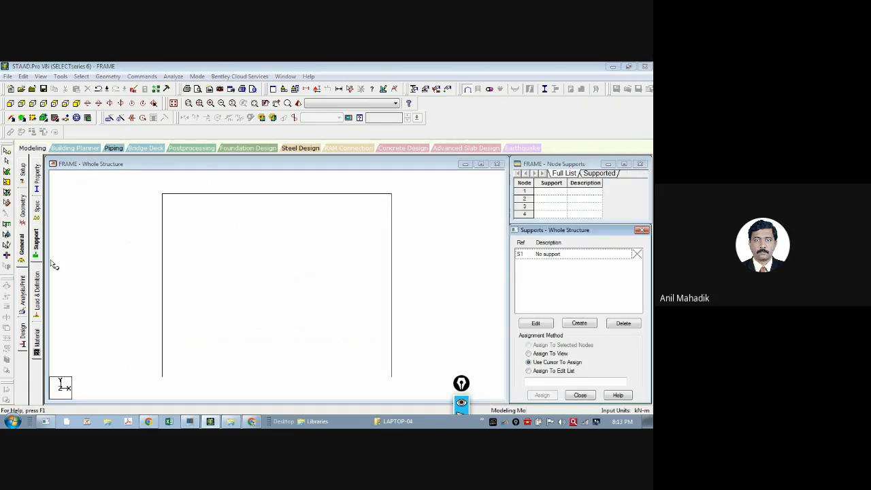
click(579, 324)
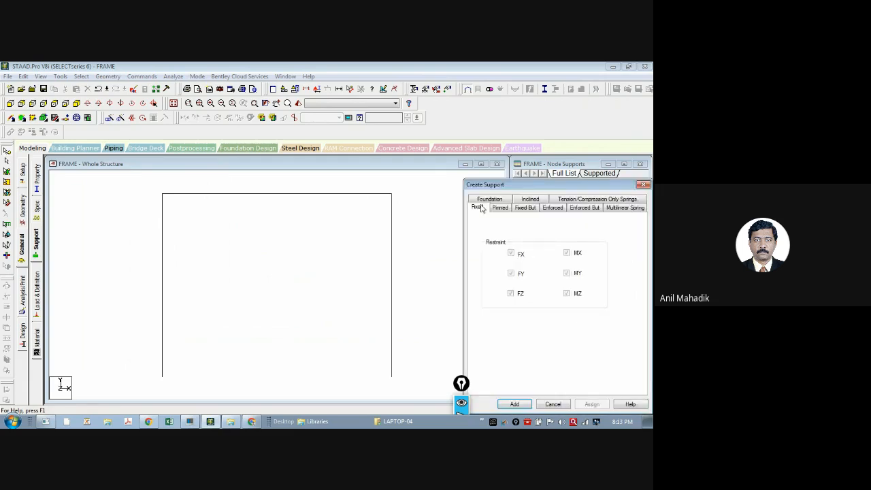
click(514, 404)
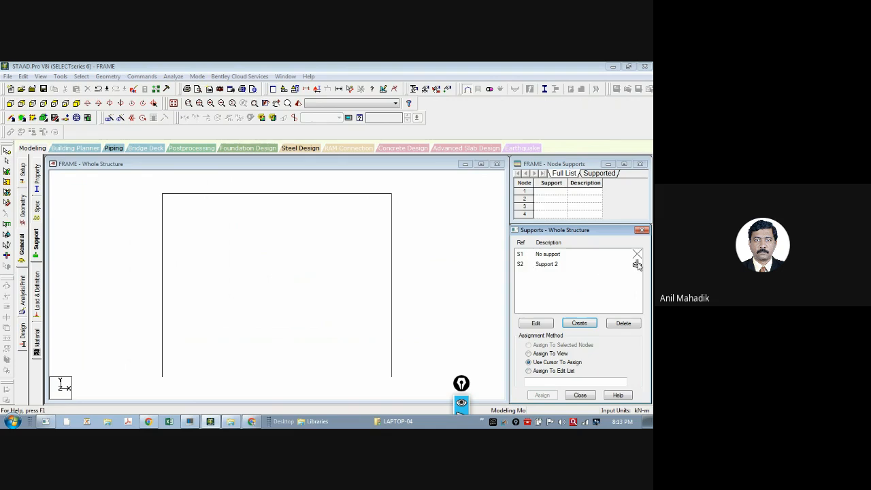
Assign the fixed support, Support 2, to node 1 at the left column base using Assign To Selected Nodes.
click(548, 266)
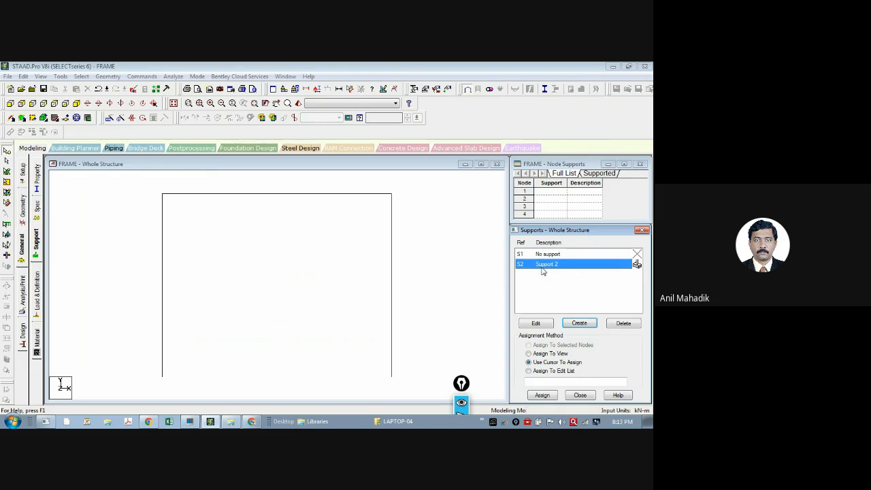
click(163, 378)
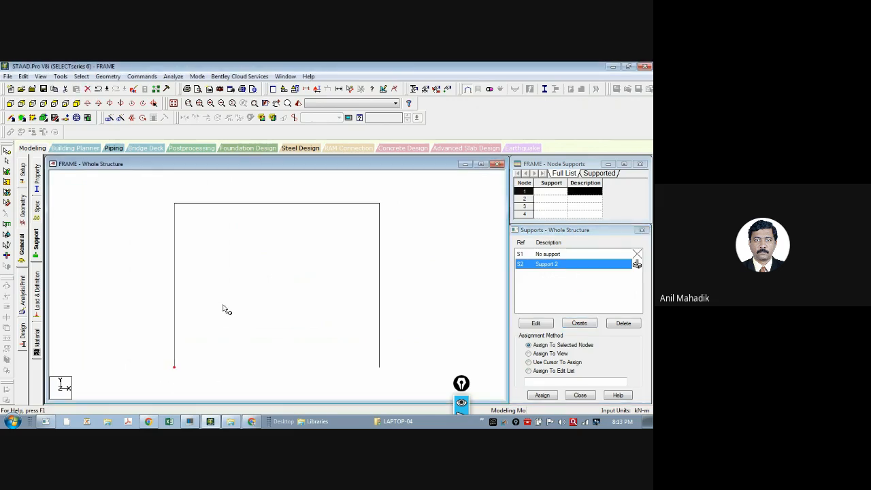
click(164, 383)
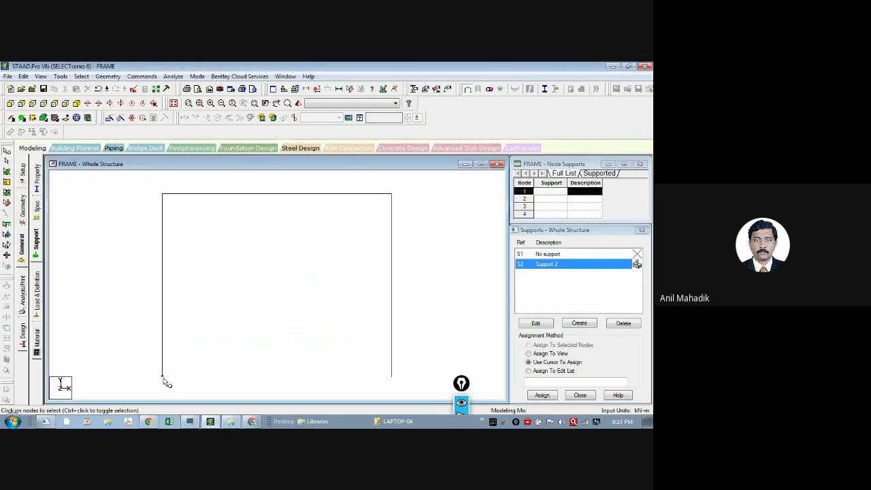
click(165, 380)
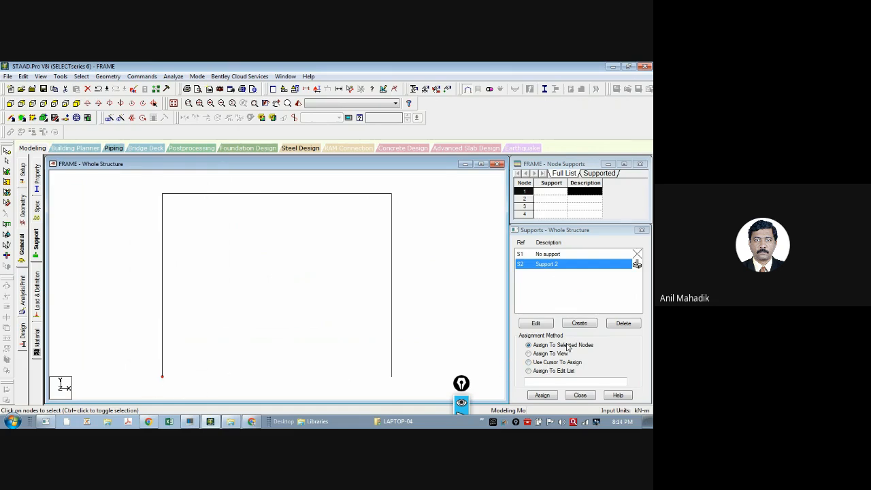
click(543, 394)
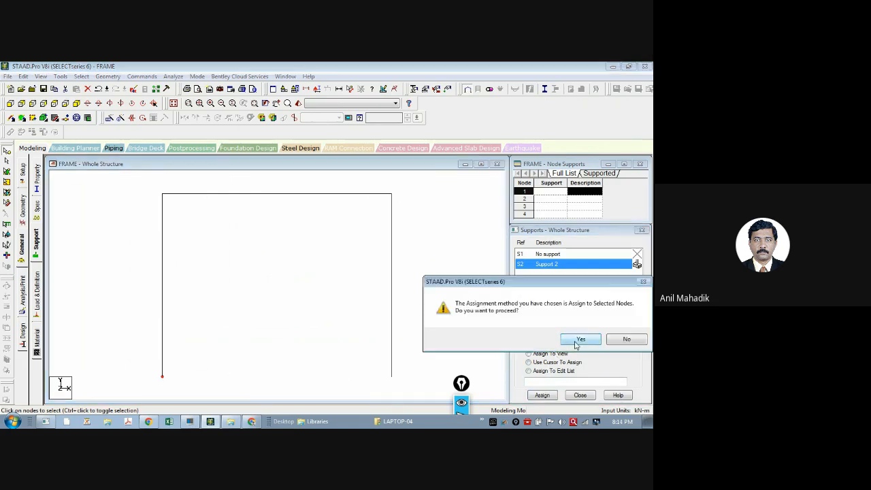
click(580, 339)
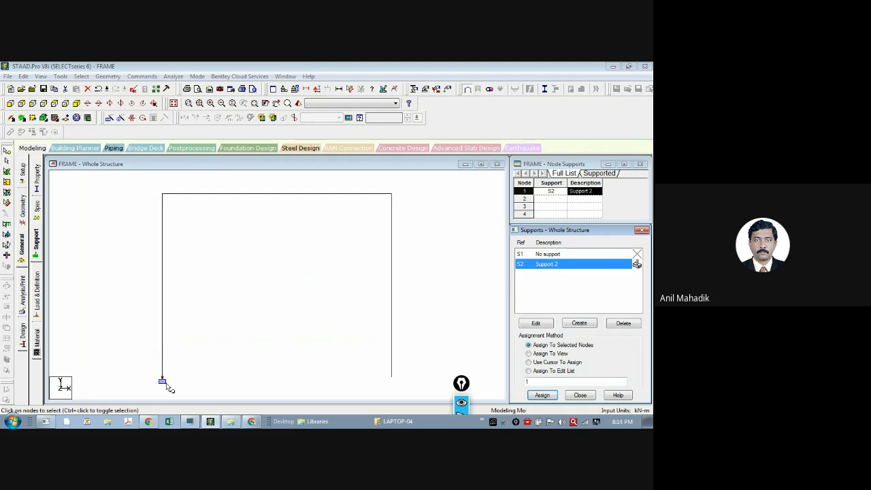
Assign the same fixed support to node 4 at the right column base.
click(393, 379)
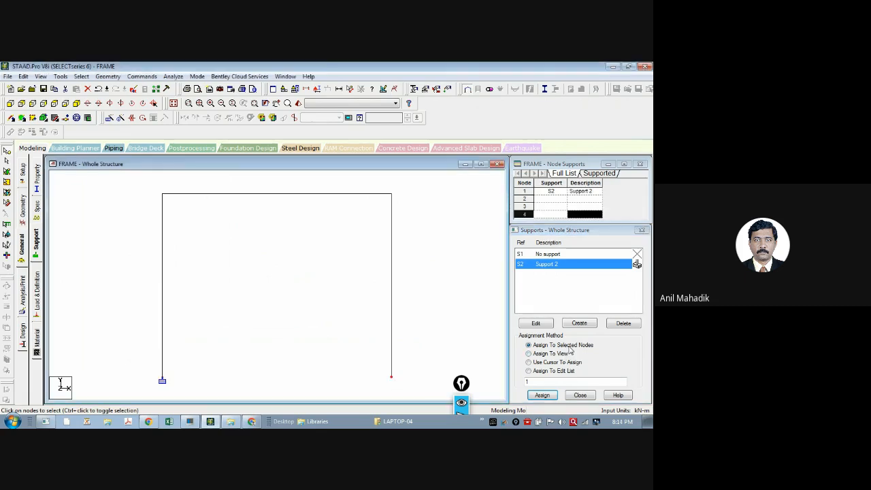
click(542, 395)
click(571, 345)
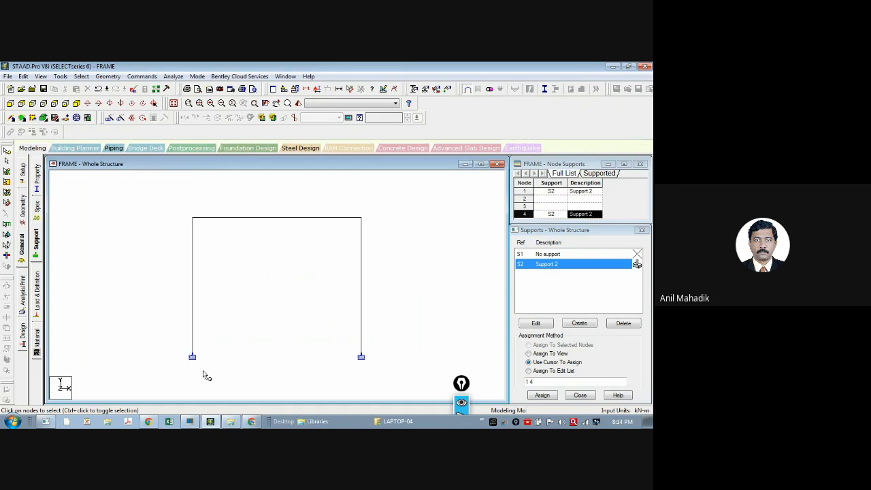
Add primary load case 1 with the title DEAD LOAD and loading type None.
click(39, 281)
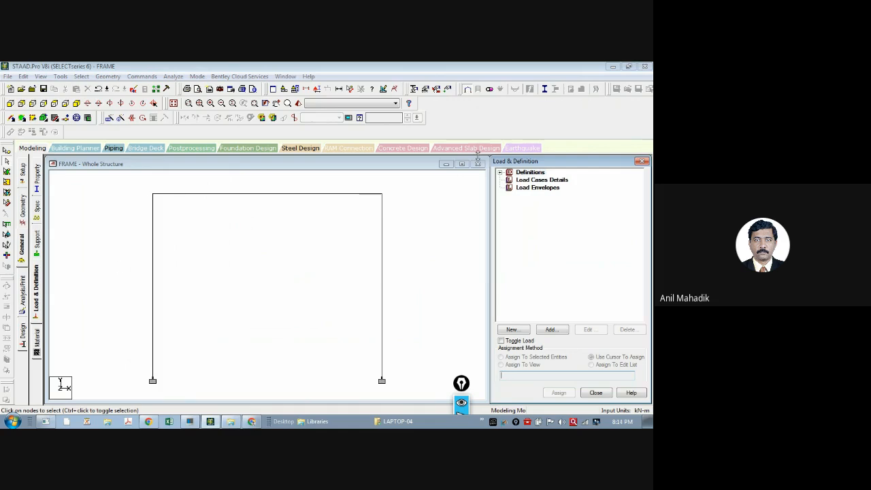
click(525, 181)
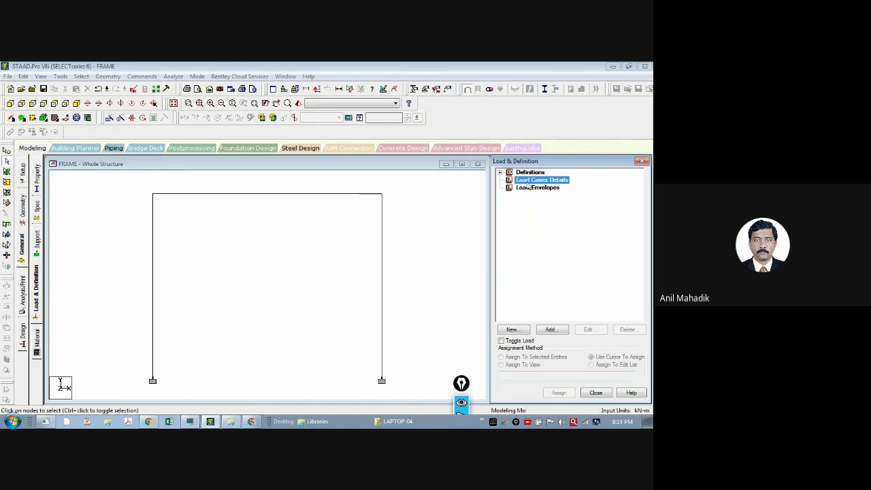
click(551, 329)
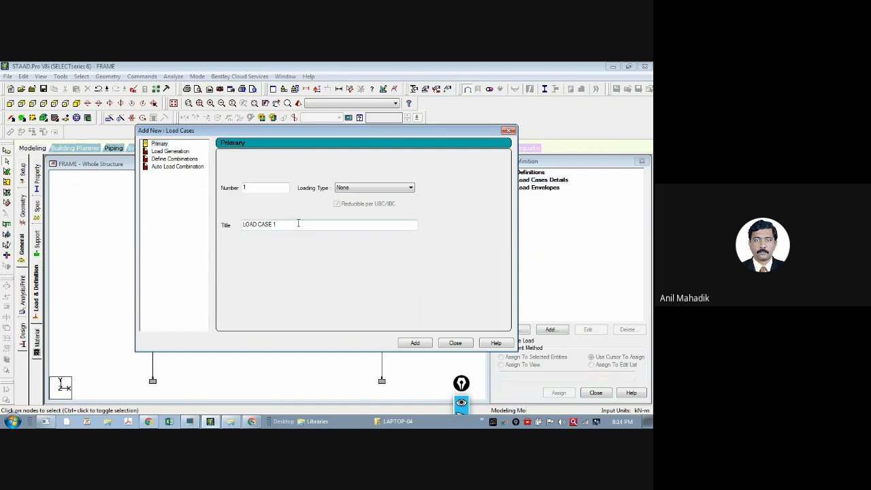
drag(297, 224, 192, 234)
text(DEAD LOAD)
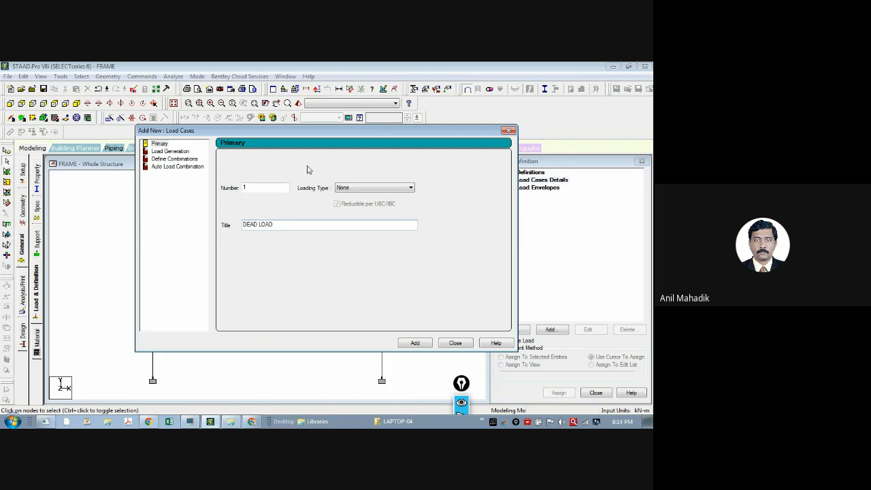
click(424, 344)
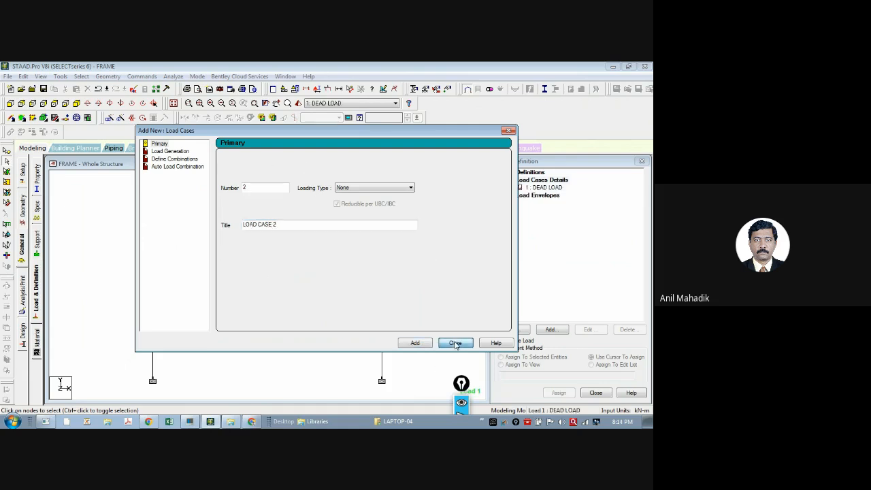
click(455, 343)
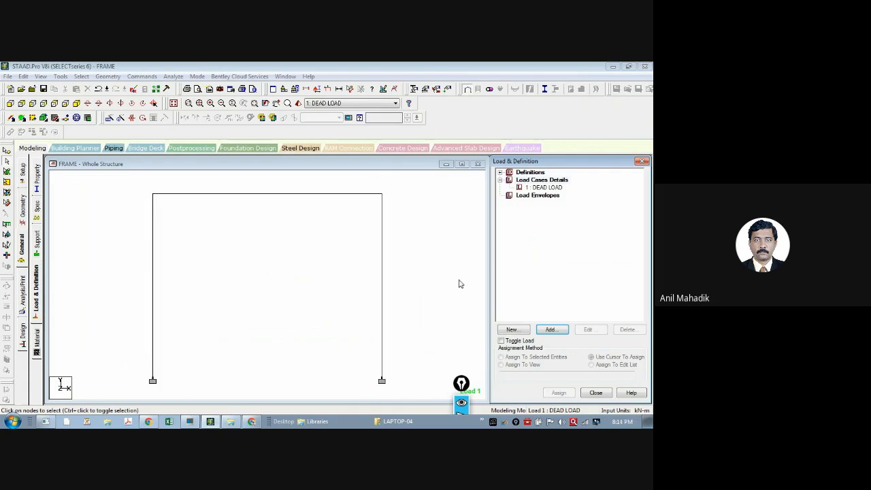
Add a selfweight load in the Y direction with factor -1 to the DEAD LOAD case.
click(552, 187)
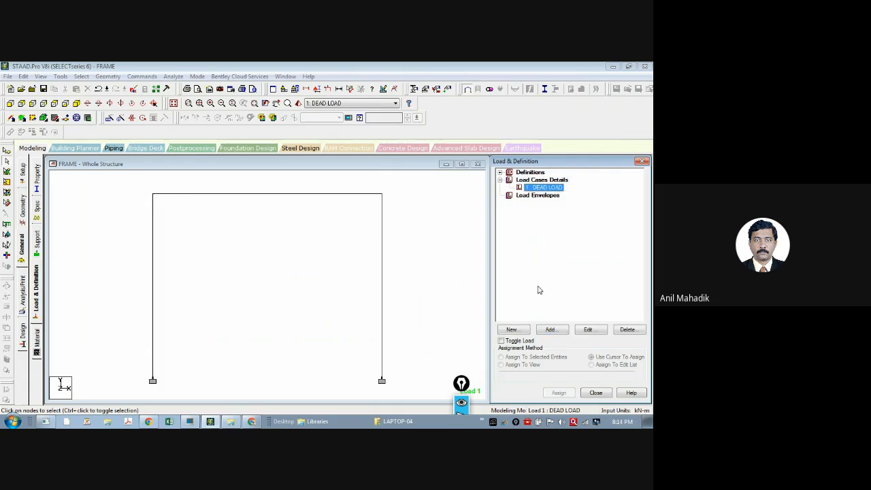
click(551, 330)
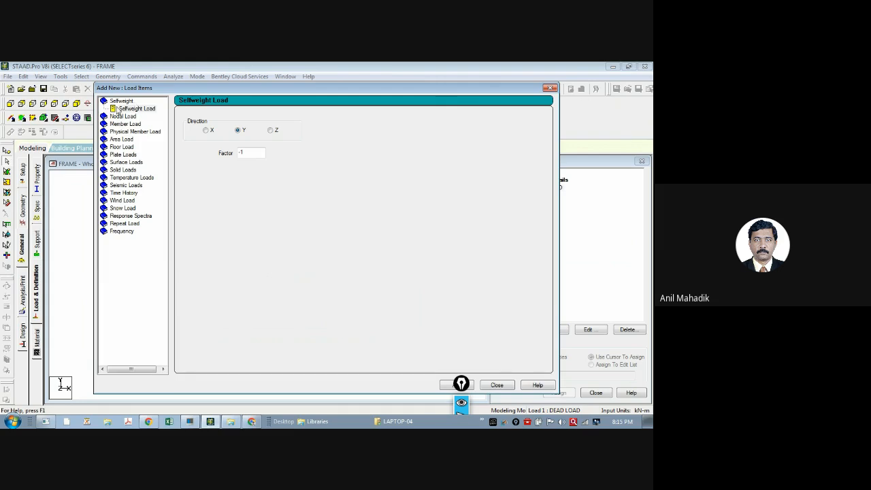
double_click(120, 102)
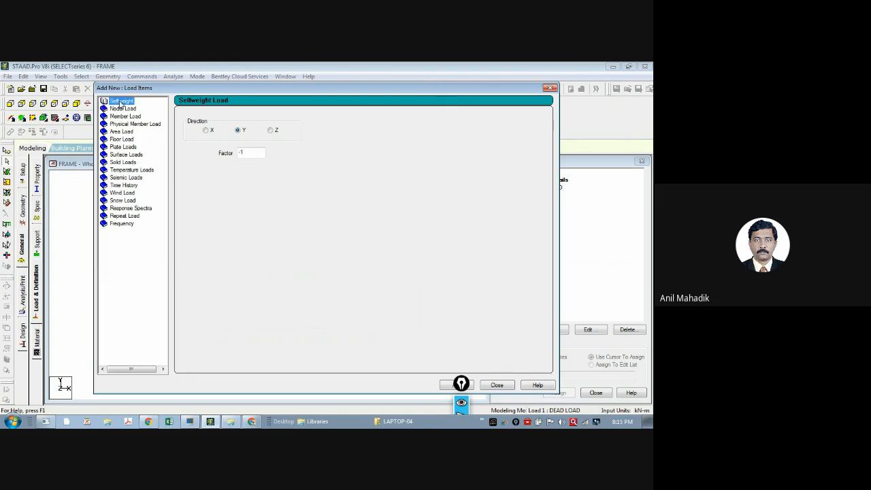
double_click(120, 101)
click(126, 111)
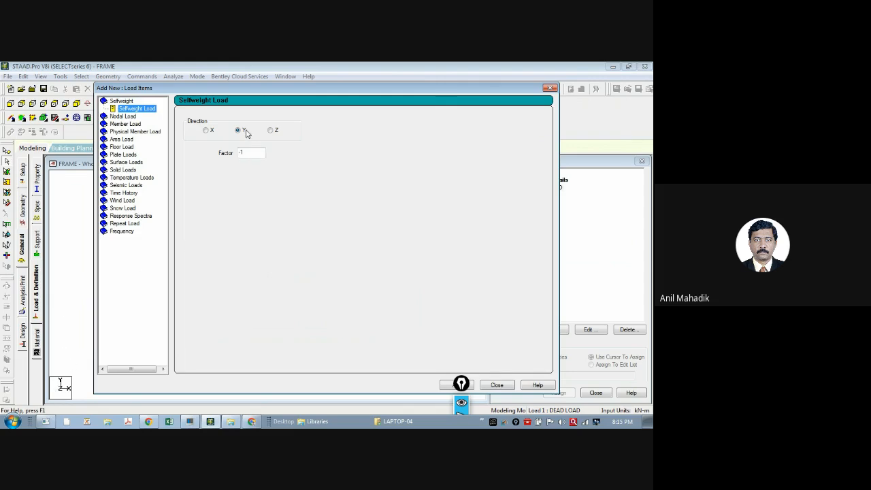
click(241, 153)
text(-1)
drag(456, 386, 405, 407)
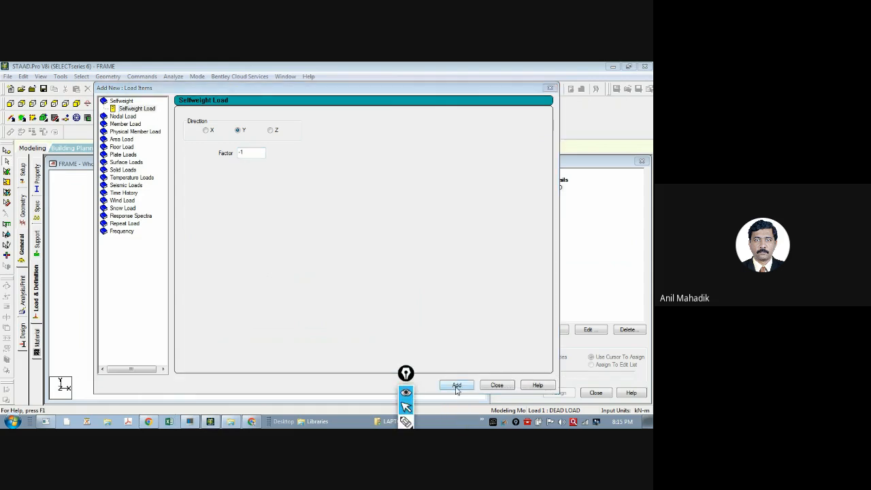
click(457, 385)
click(497, 385)
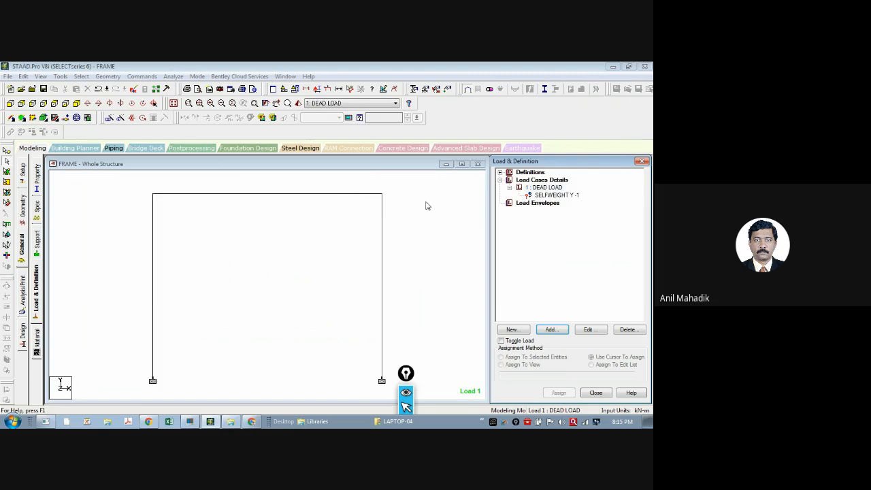
Assign the SELFWEIGHT Y -1 load to all frame members using Assign To View.
click(543, 196)
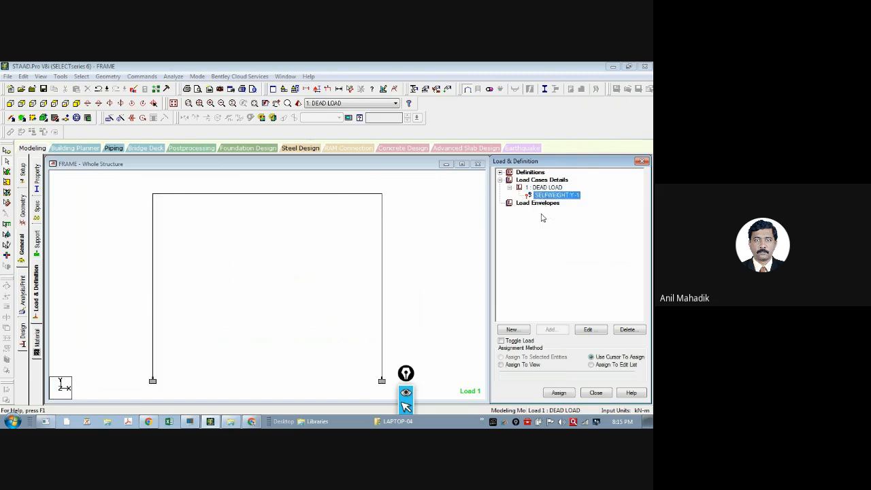
click(528, 367)
click(555, 394)
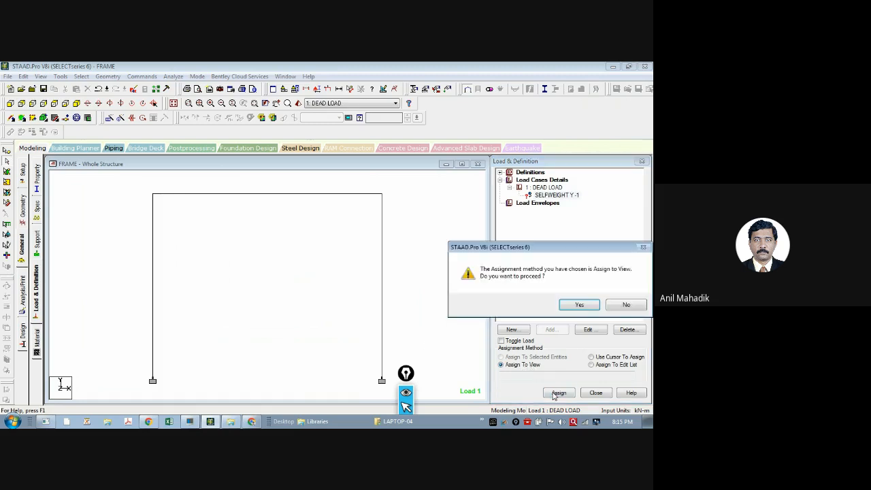
click(584, 303)
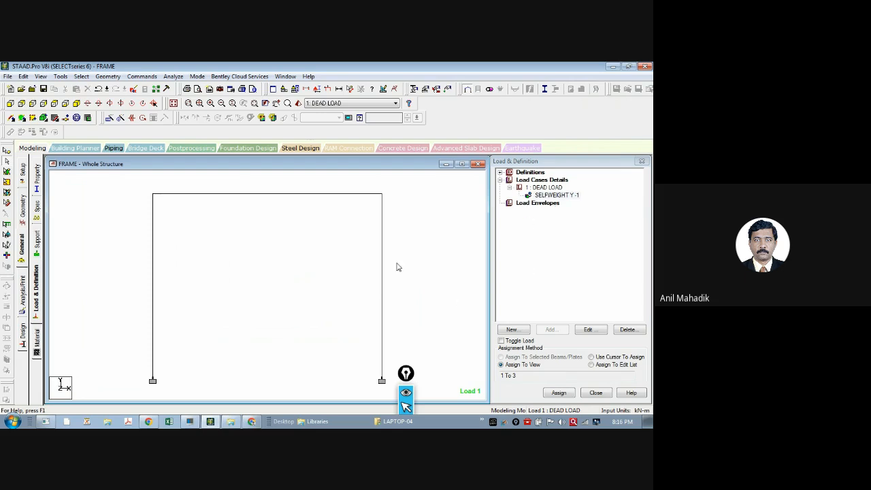
scroll(299, 286, down, 3)
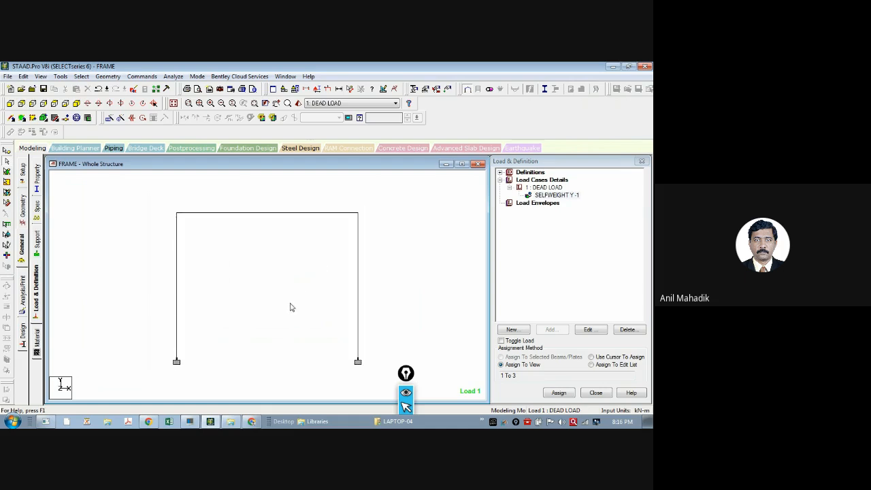
Check the wall load in the Xournal++ notes, return to STAAD.Pro and add a uniform member force of -12 kN/m in GY to DEAD LOAD.
click(44, 422)
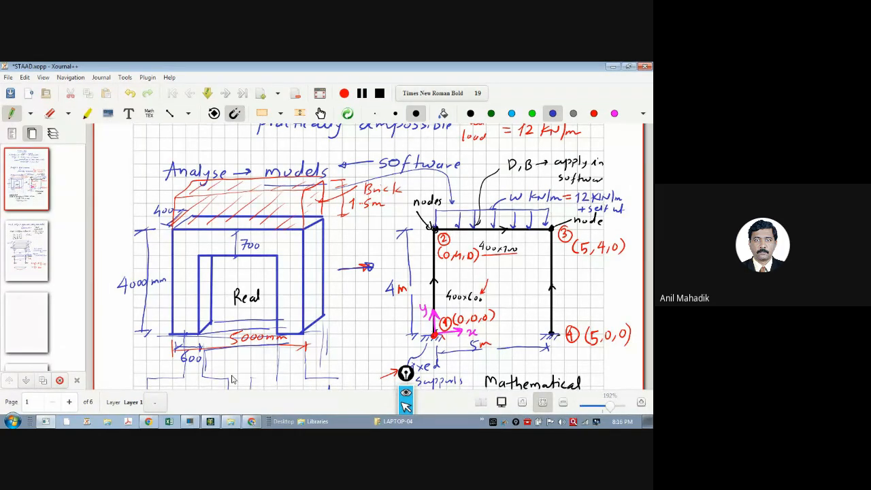
click(211, 420)
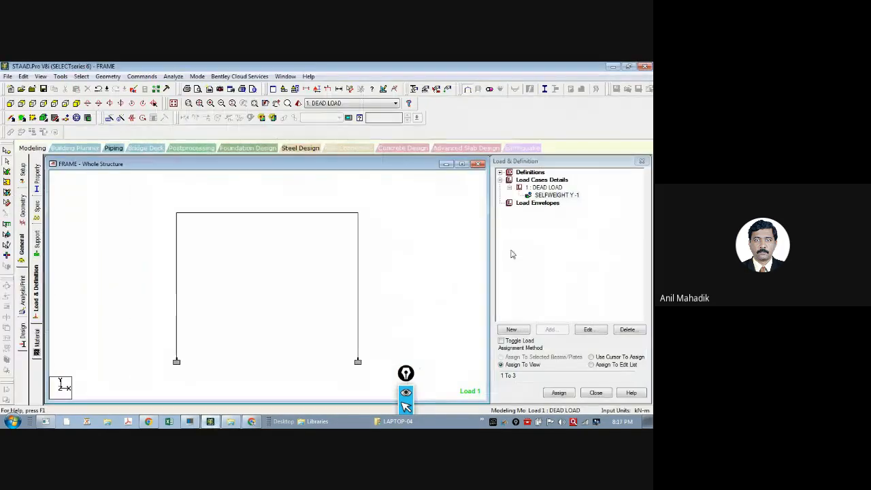
click(545, 188)
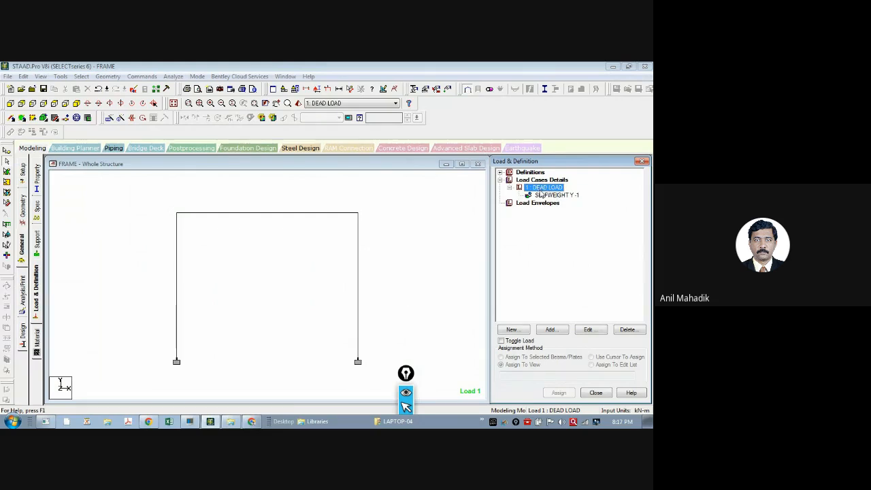
click(550, 330)
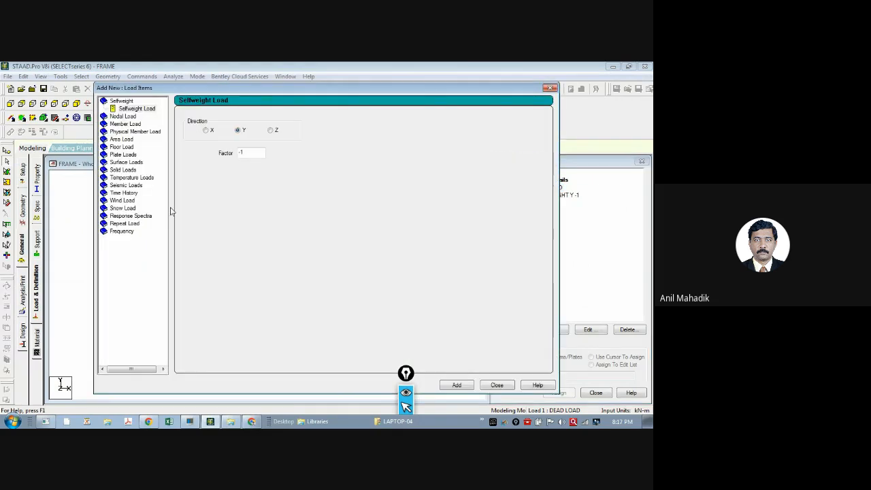
click(117, 125)
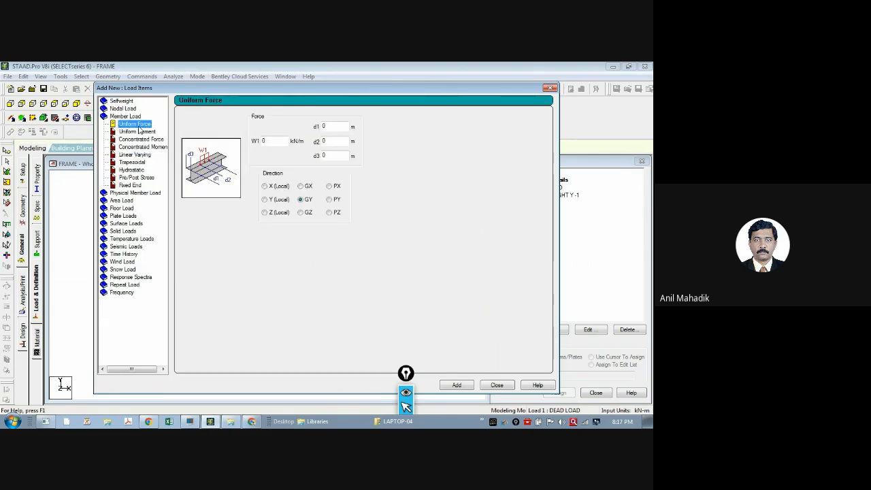
click(267, 140)
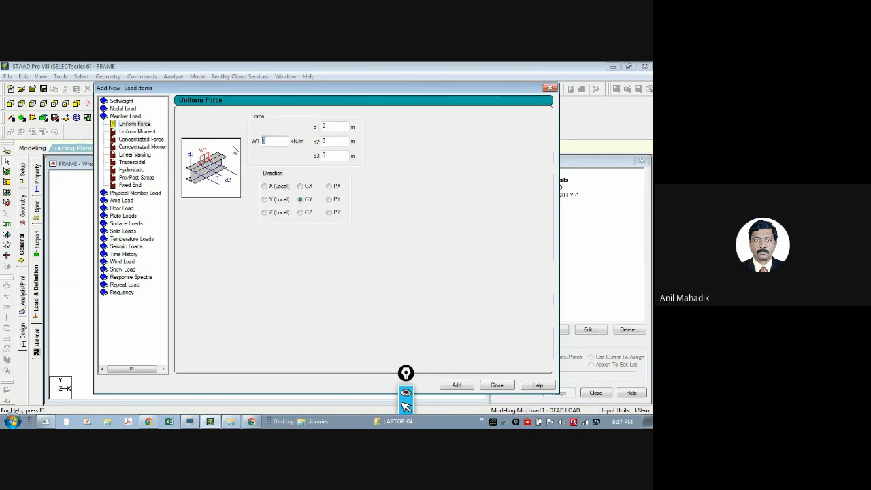
text(-12)
click(457, 386)
click(497, 386)
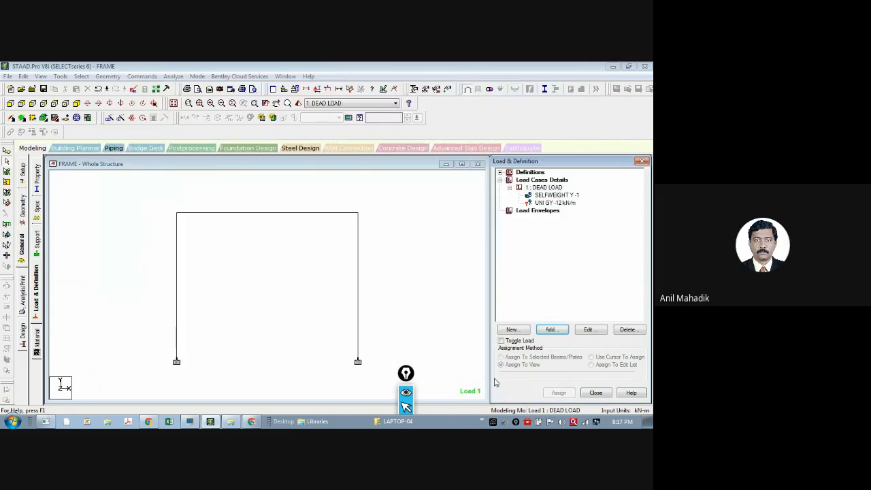
Assign the UNI GY -12 kN/m load to the top beam using Assign To Selected Beams.
click(545, 204)
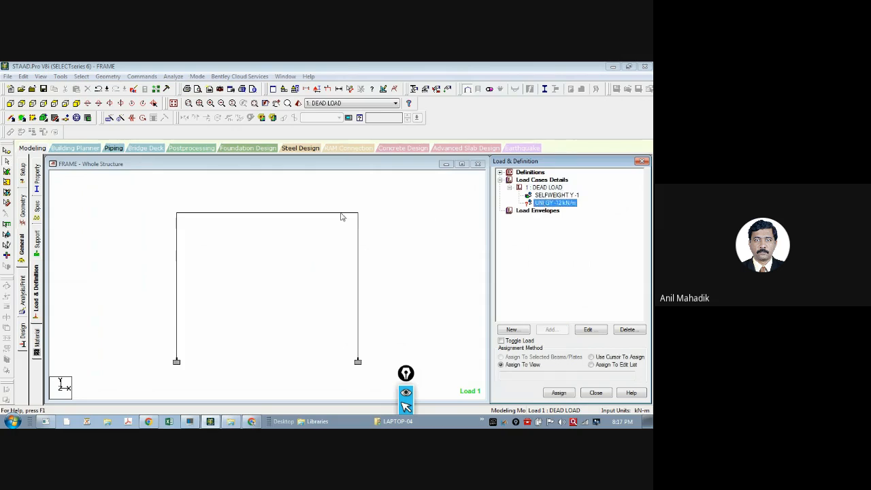
click(319, 216)
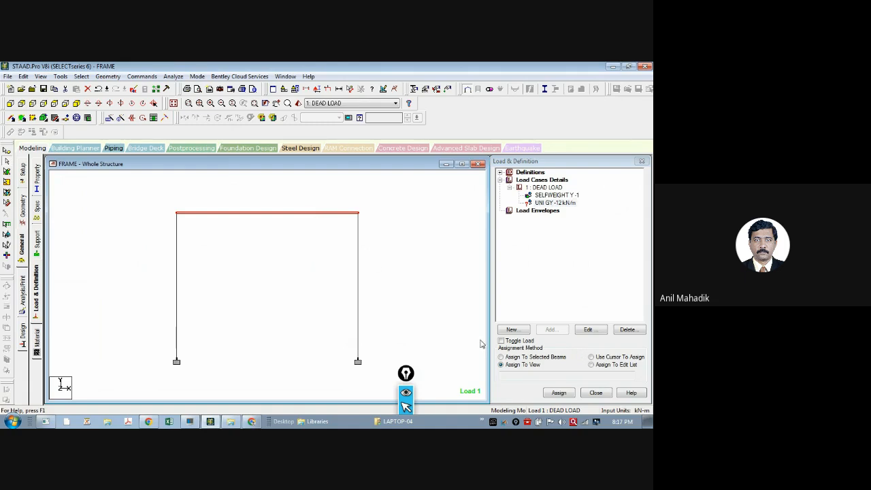
click(528, 360)
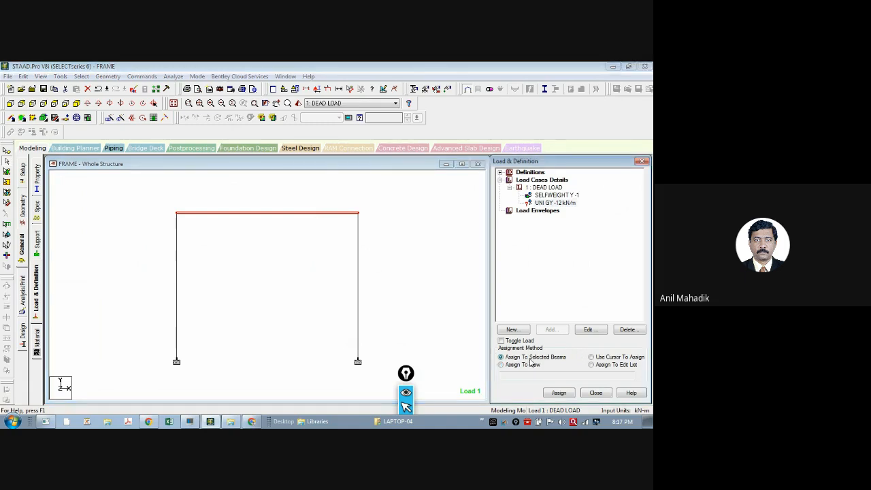
click(558, 393)
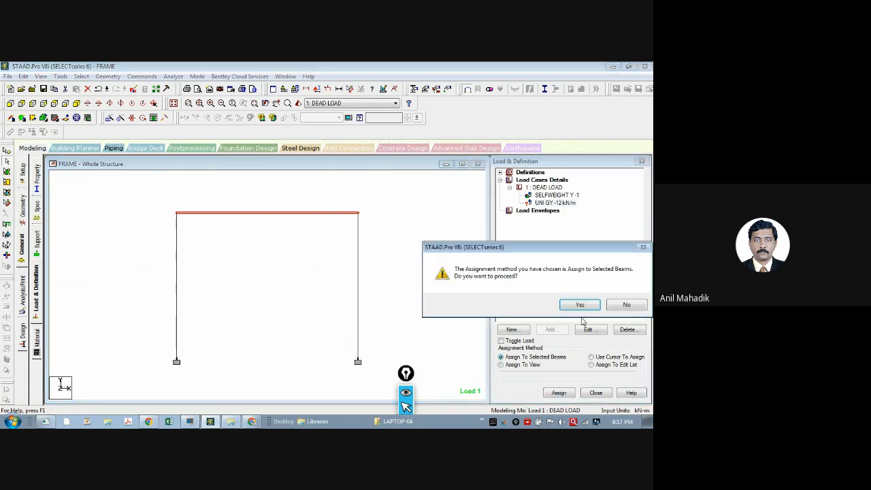
click(578, 306)
scroll(418, 257, down, 1)
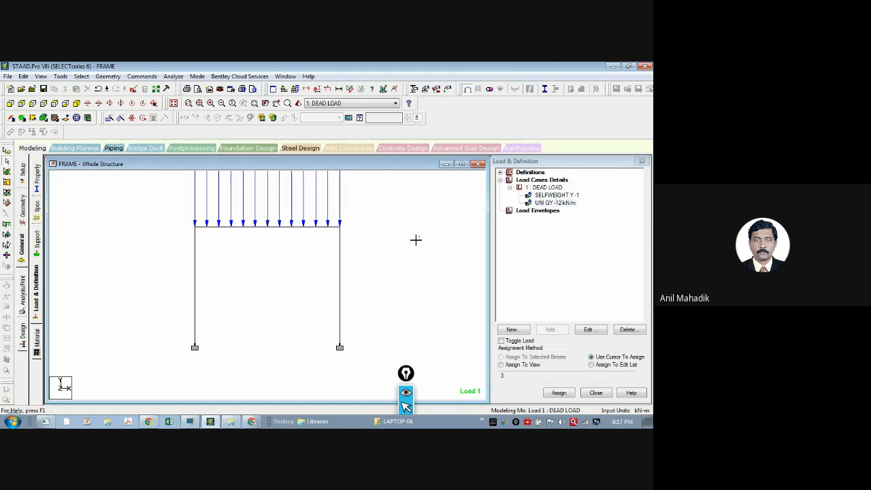
middle_drag(407, 221, 369, 258)
scroll(365, 237, down, 1)
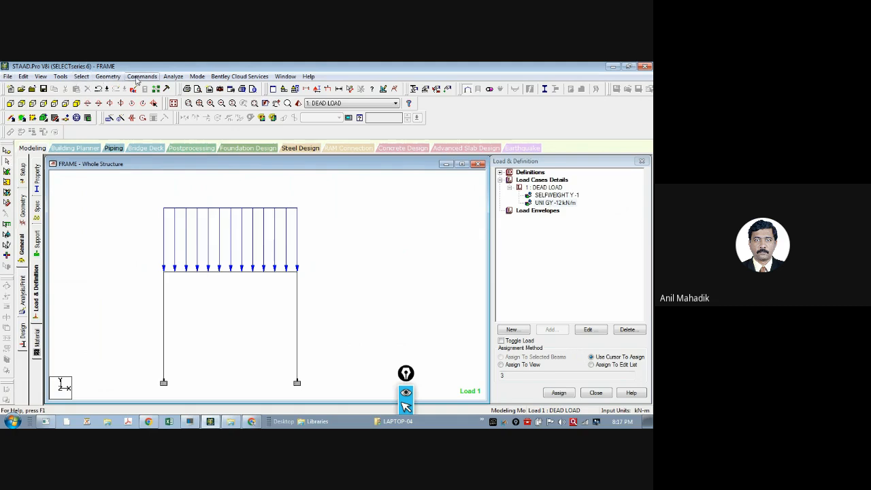
Save the modified structure and add a Perform Analysis command with the No Print option.
click(322, 263)
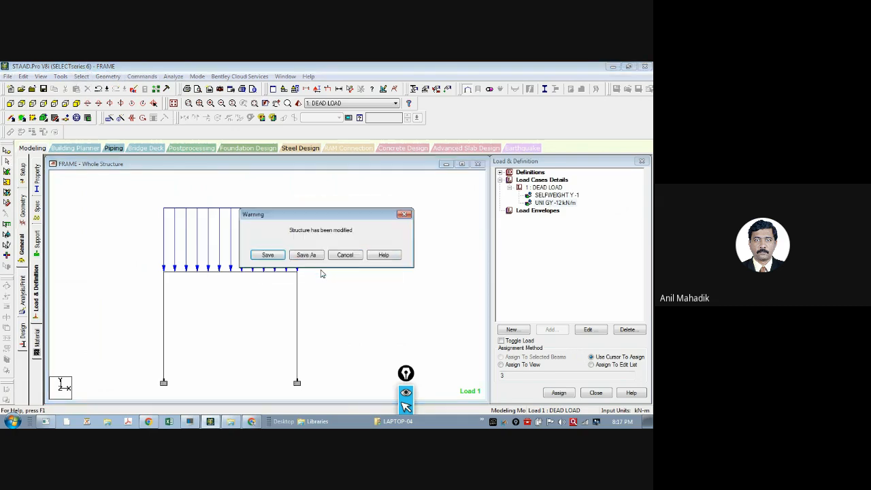
click(268, 257)
click(142, 76)
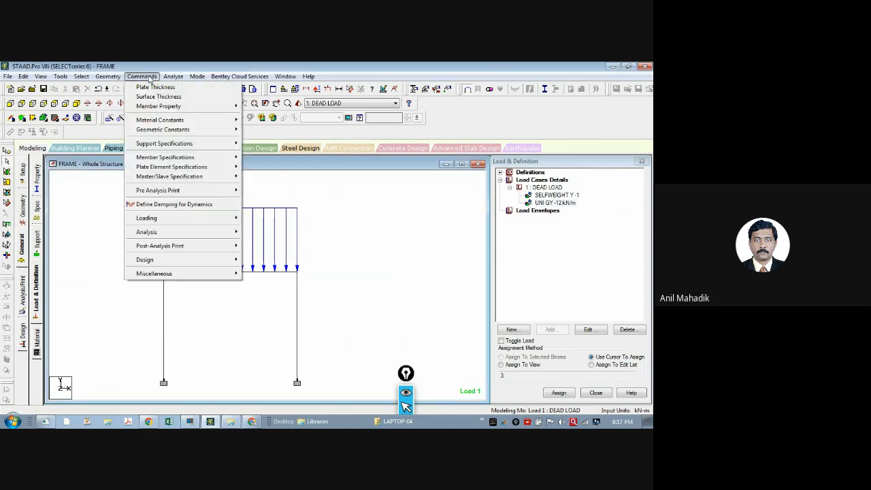
mouse_move(159, 235)
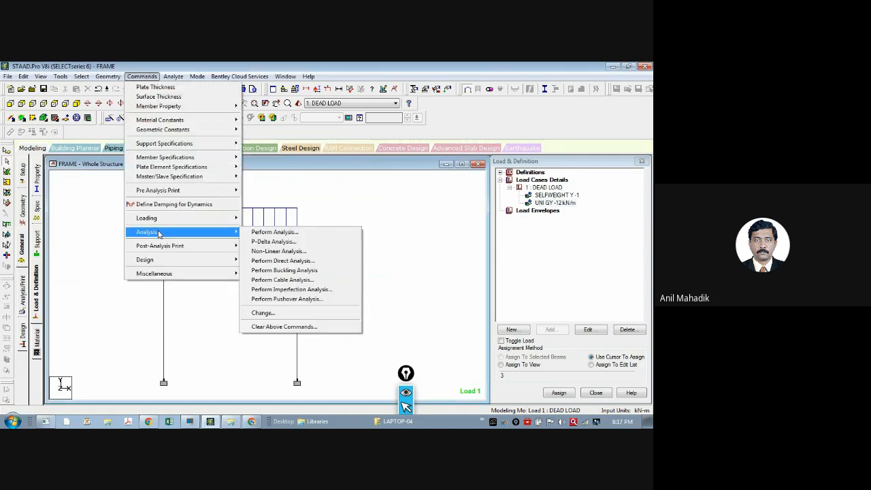
click(277, 231)
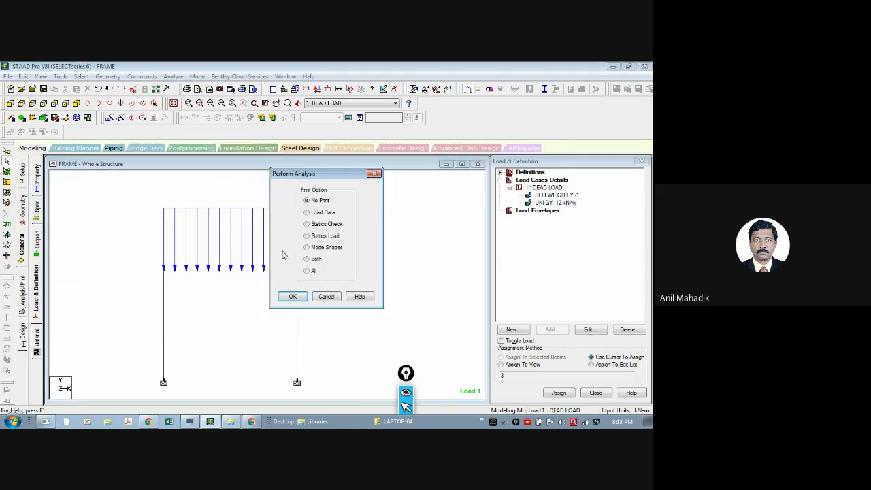
click(293, 296)
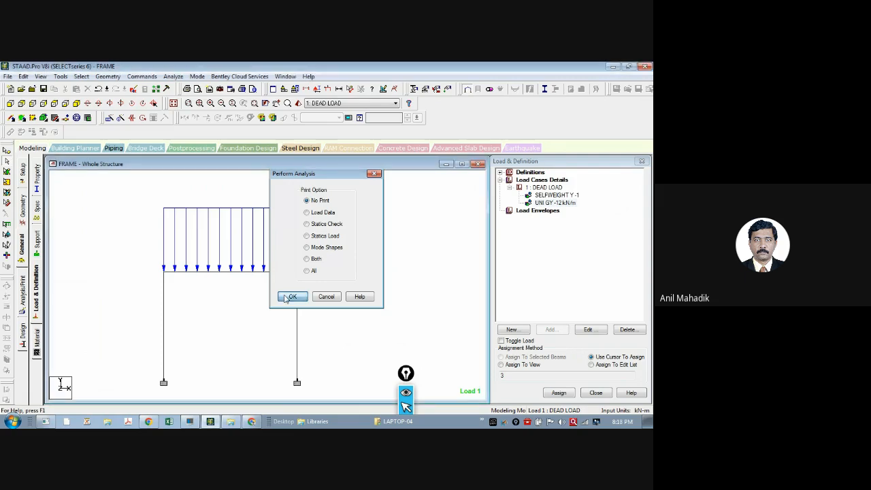
Run the analysis of the frame, saving the modified structure first.
click(179, 78)
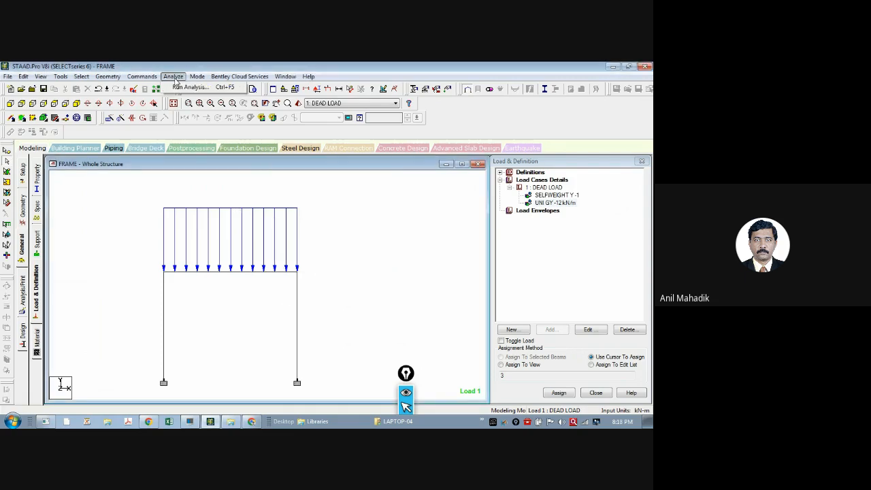
click(179, 88)
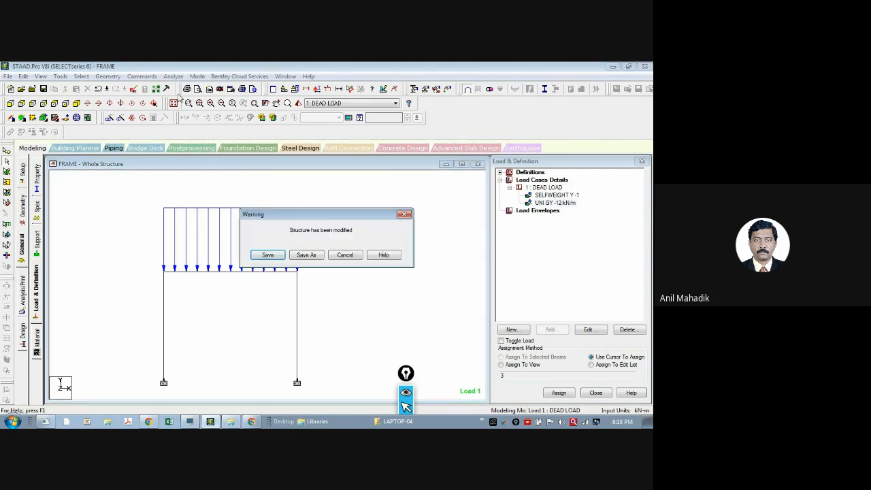
click(262, 255)
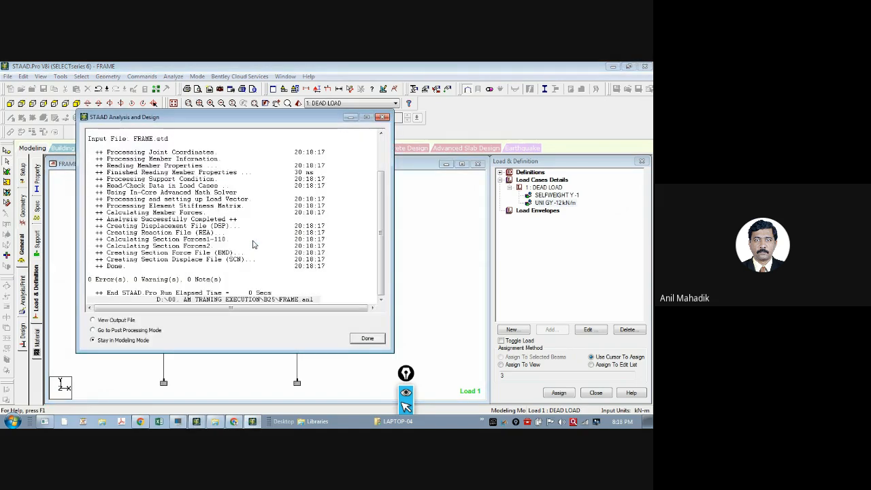
Go to Post Processing Mode with load case 1 DEAD LOAD selected for the results.
click(109, 333)
click(370, 339)
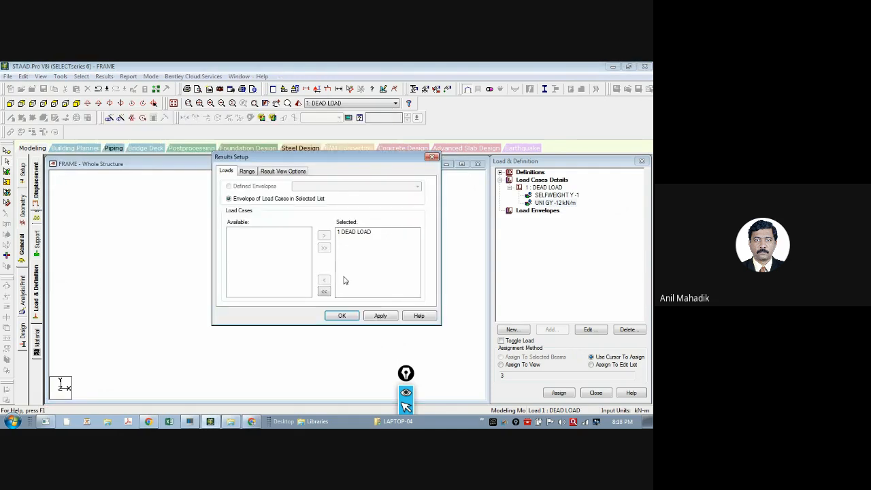
click(349, 319)
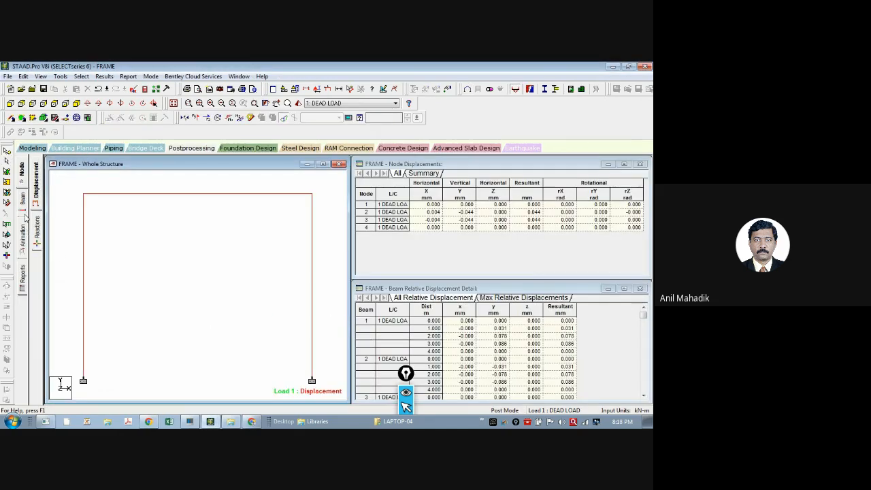
View the beam bending results and open the beam graphs beside the whole frame.
click(24, 202)
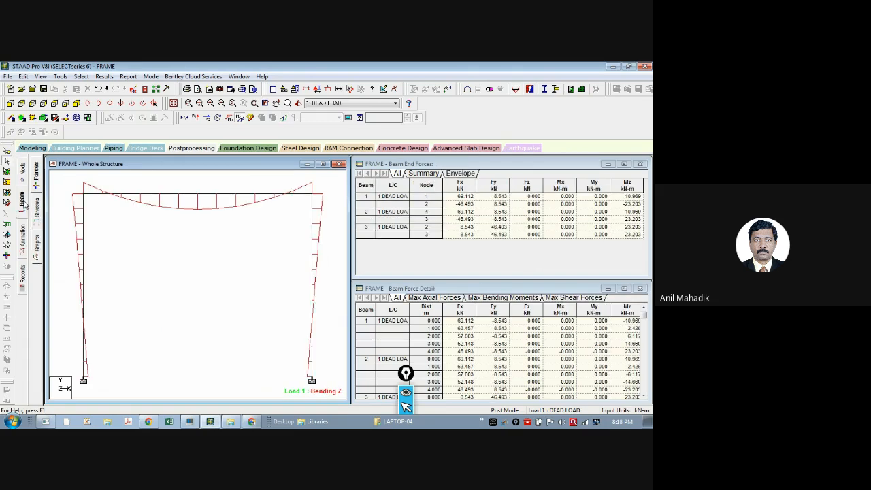
click(37, 245)
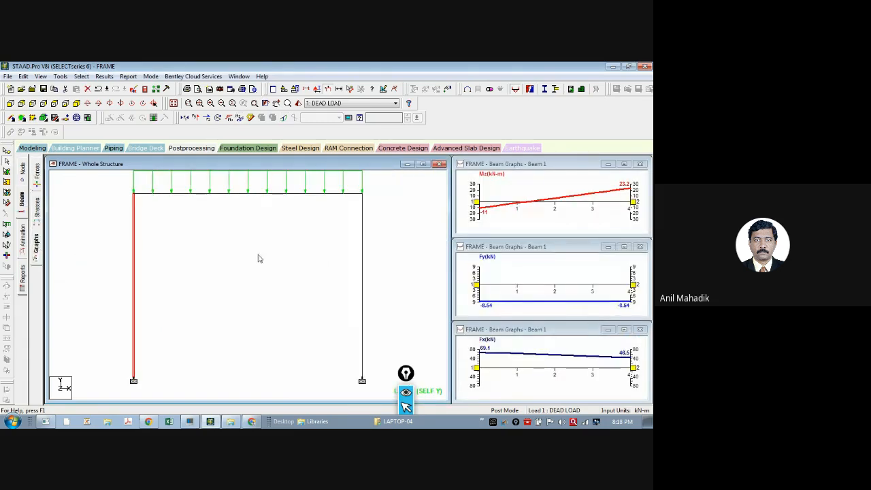
click(239, 273)
scroll(239, 273, down, 2)
scroll(239, 273, up, 2)
scroll(239, 273, down, 2)
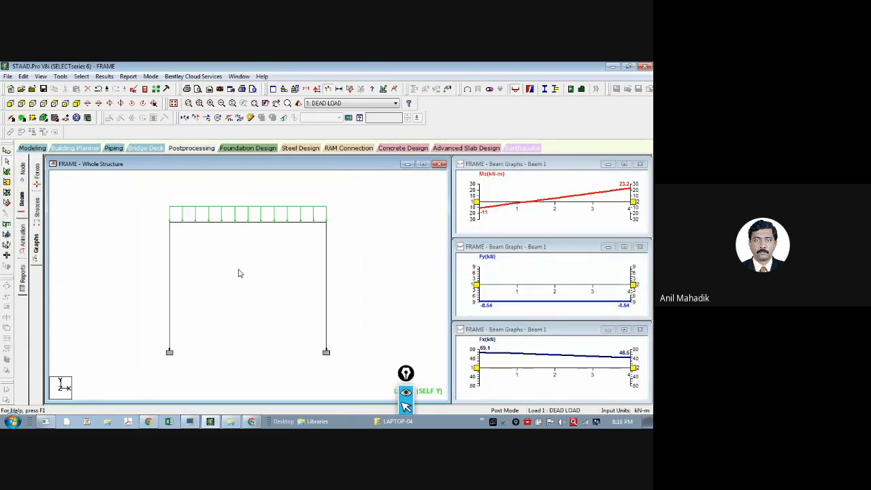
scroll(239, 273, up, 2)
scroll(239, 273, down, 1)
scroll(238, 273, up, 1)
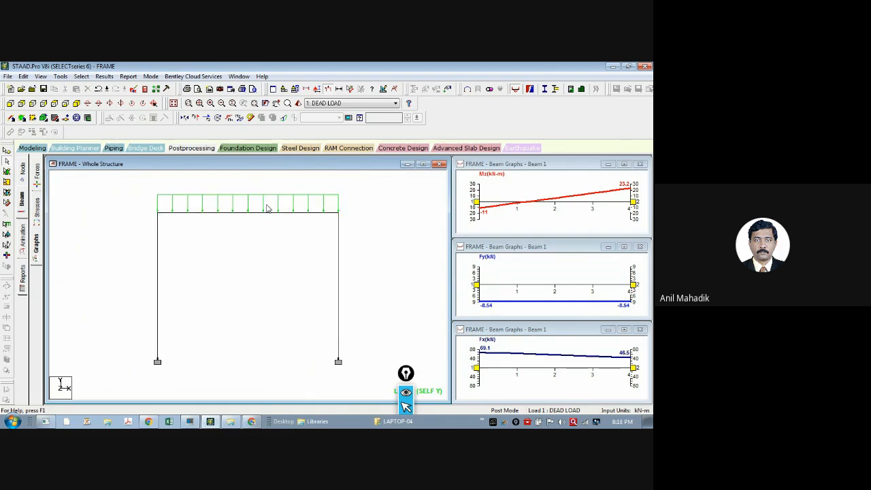
Hide the load display on the frame and examine the moment, shear and axial force graphs of the top beam.
click(329, 89)
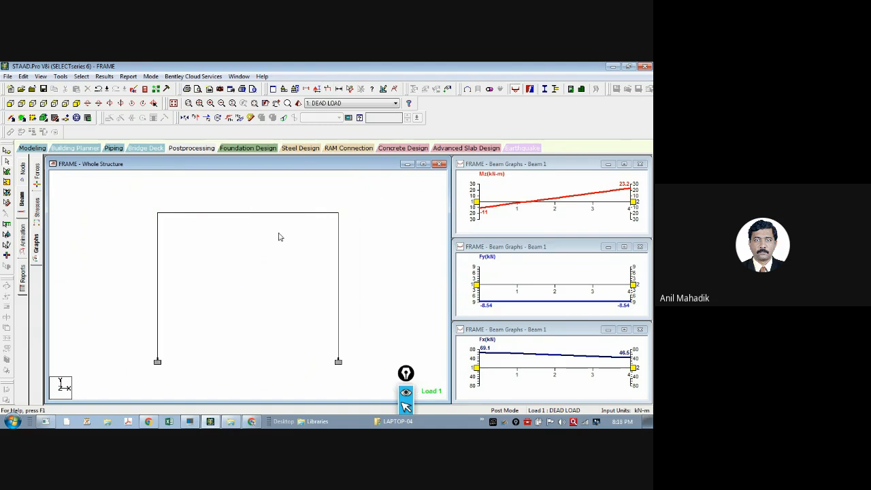
click(289, 214)
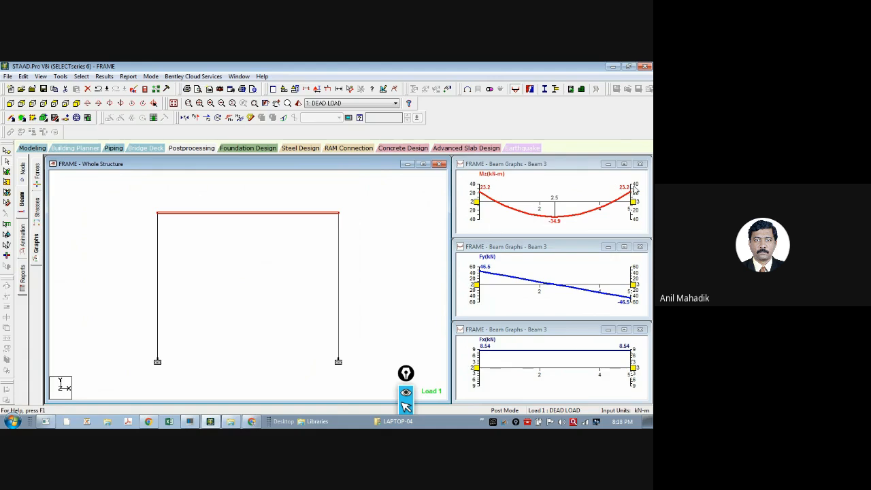
click(396, 208)
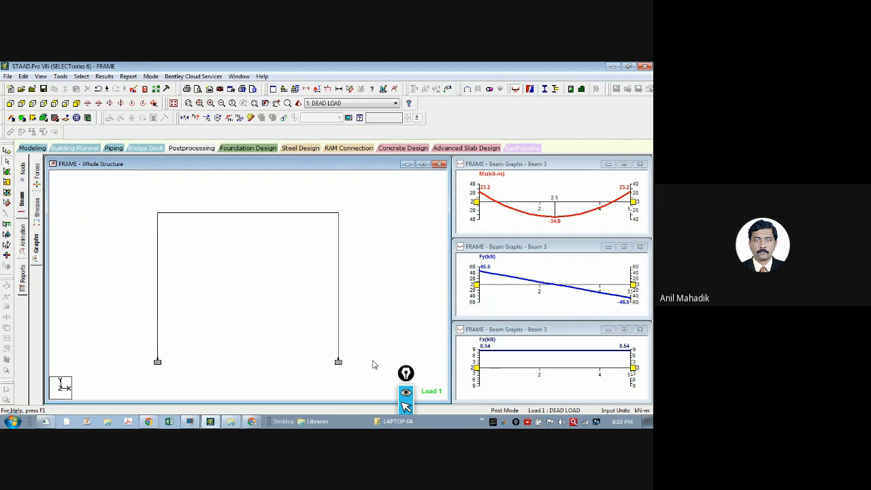
Display the Bending Z diagram on the frame and compare the graphs of the top beam and the right column.
click(240, 118)
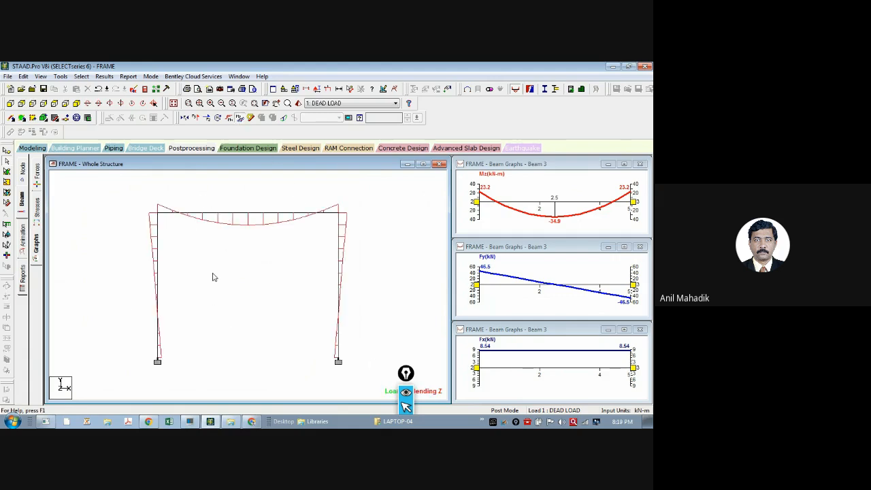
scroll(213, 275, up, 1)
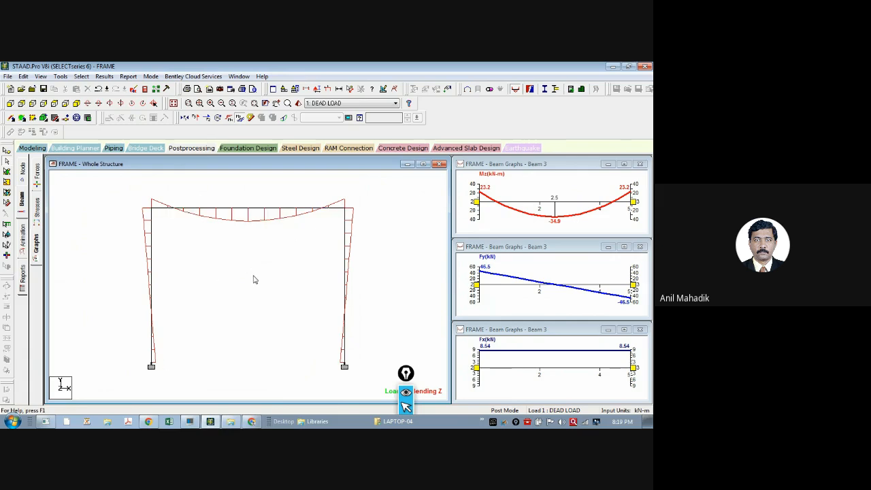
scroll(254, 279, up, 1)
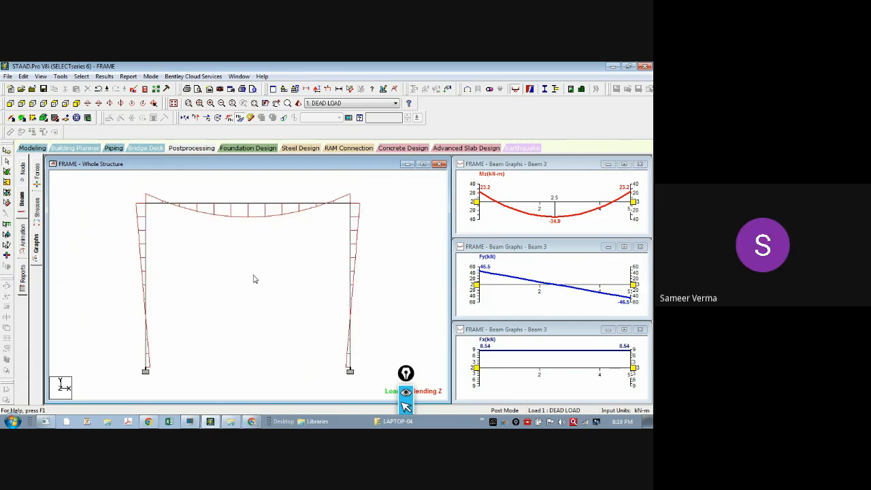
click(260, 206)
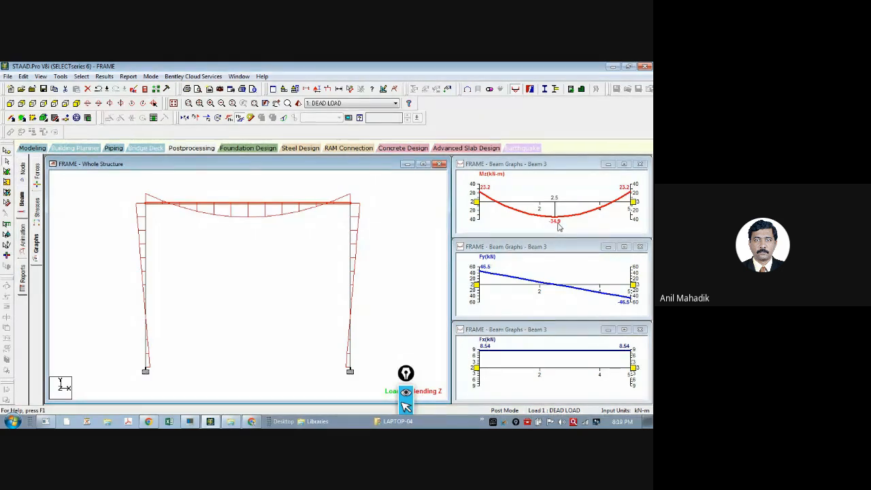
click(351, 245)
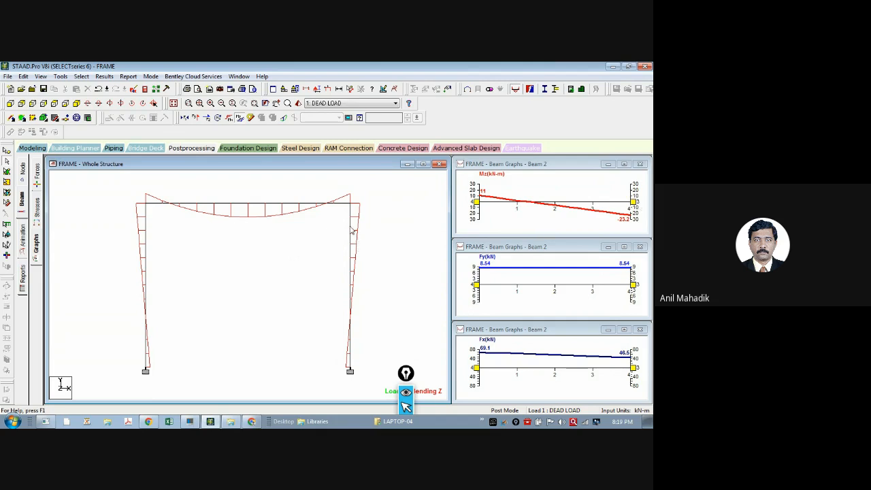
click(209, 283)
scroll(209, 285, down, 4)
scroll(230, 329, up, 3)
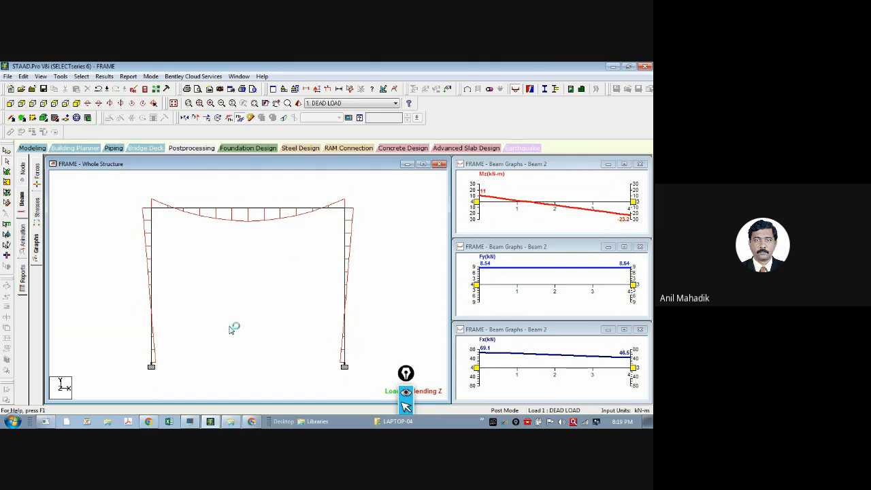
click(8, 152)
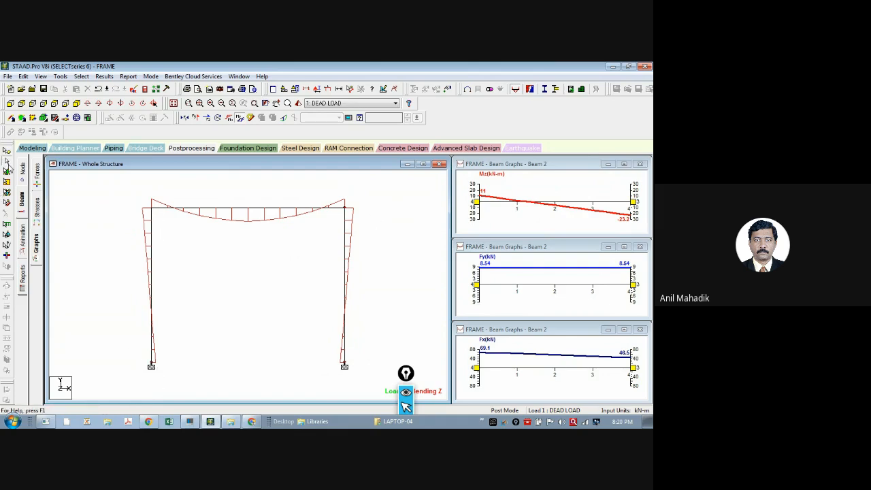
scroll(231, 306, down, 1)
scroll(231, 306, up, 2)
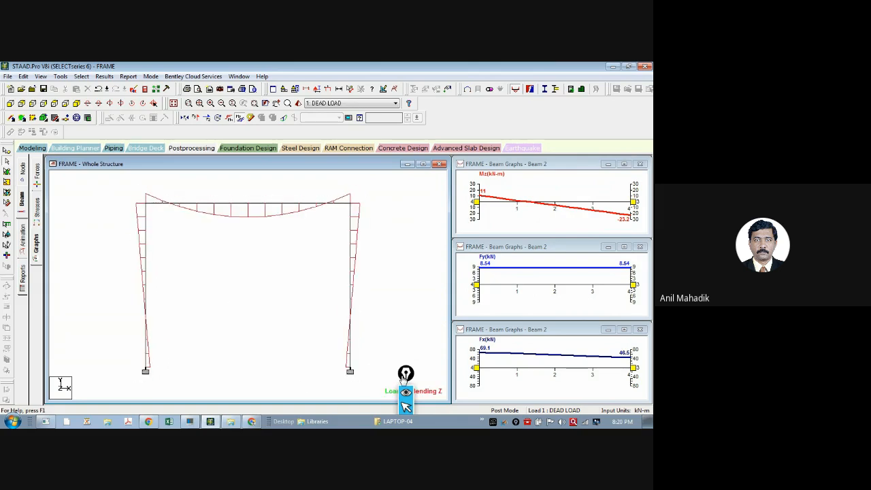
Show the top beam's graphs and handwrite 23.2 at both ends and 34.9 at midspan of its bending diagram.
drag(402, 376, 412, 273)
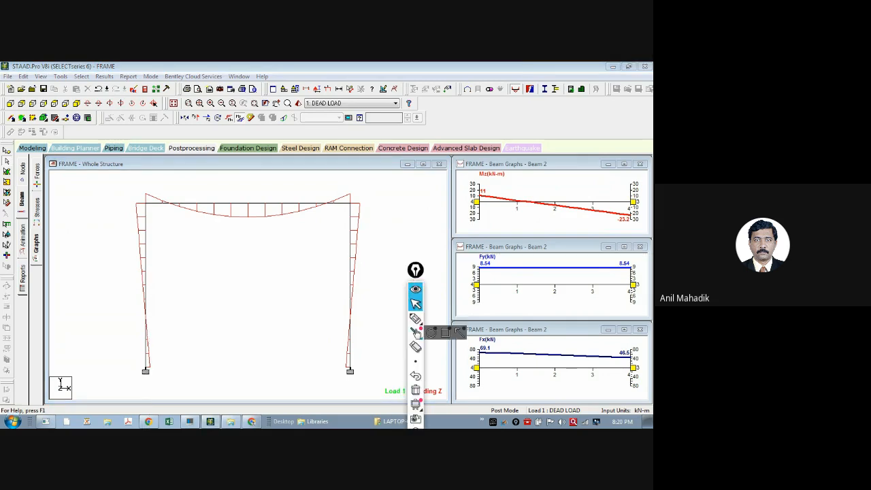
click(415, 318)
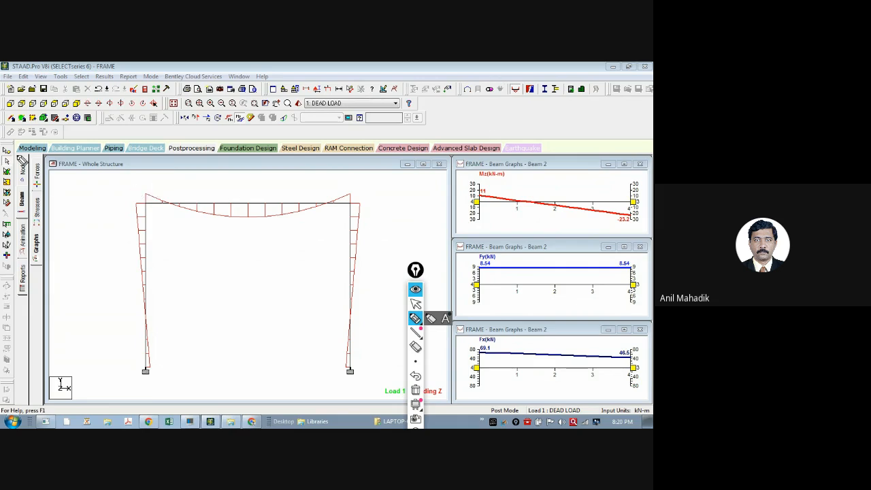
click(416, 305)
click(267, 206)
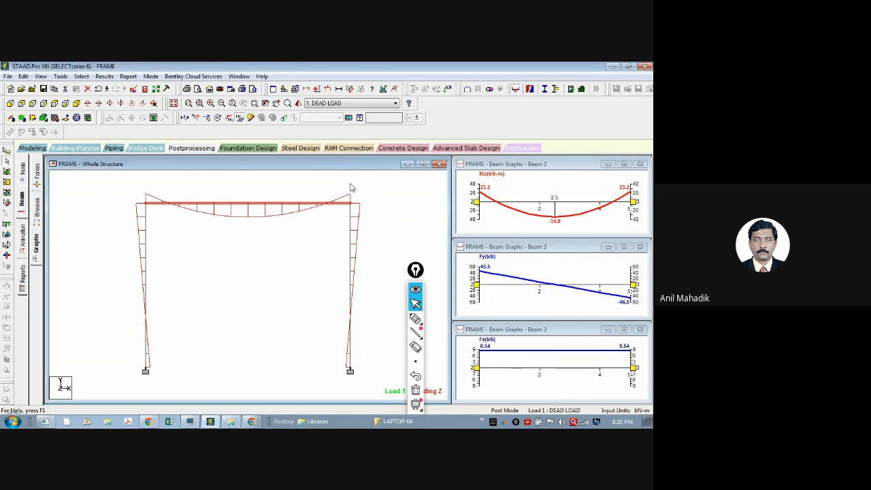
click(416, 318)
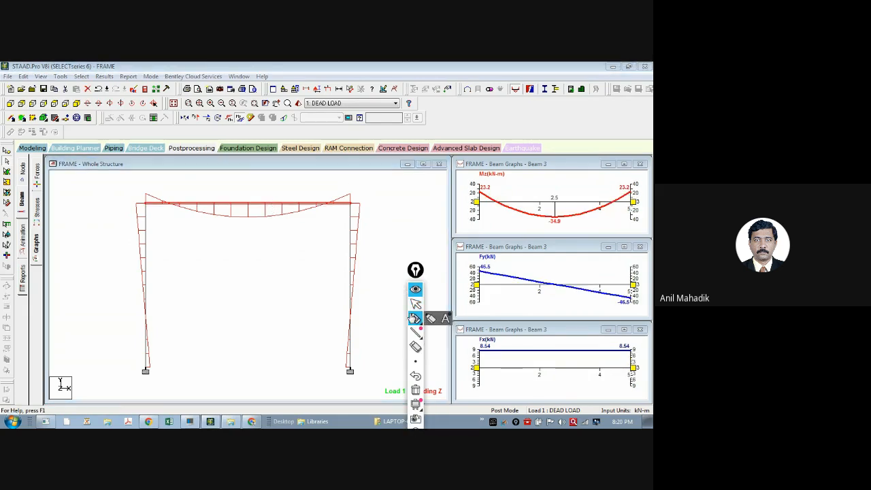
drag(147, 189, 163, 179)
drag(345, 178, 375, 183)
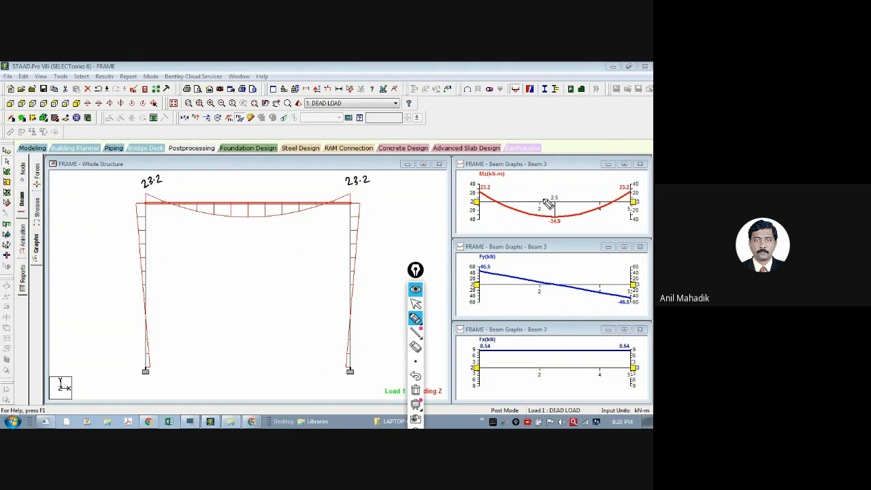
click(247, 217)
drag(245, 225, 268, 235)
With the right column's graphs shown, handwrite 23.2 at both column tops, 11 at both bases, and Equilibrium above the graph windows.
click(415, 303)
click(352, 244)
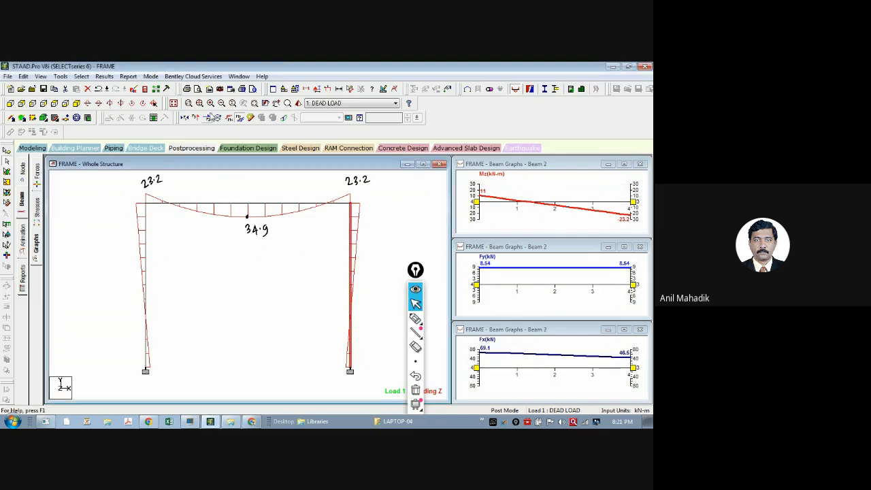
click(415, 318)
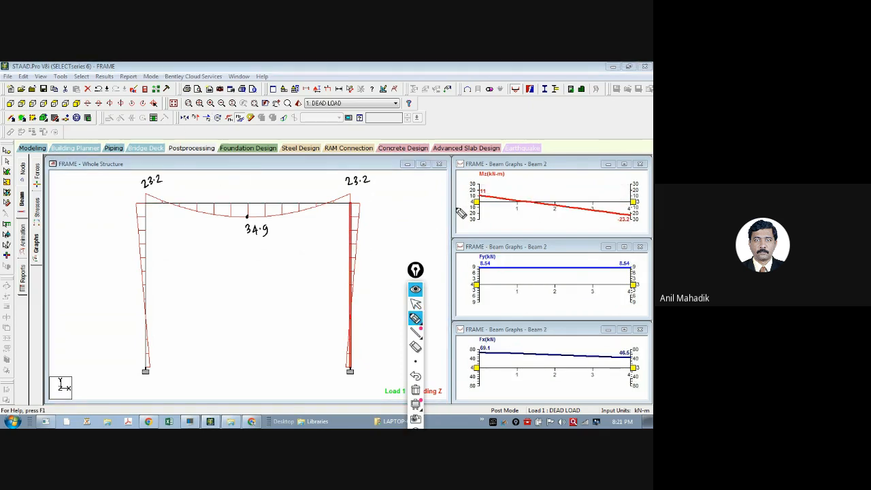
drag(365, 201, 385, 204)
drag(332, 366, 335, 374)
drag(154, 363, 160, 371)
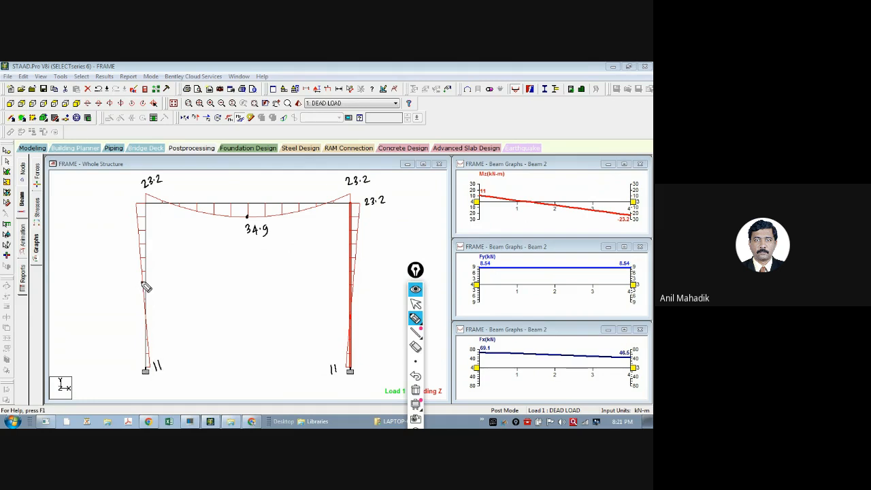
drag(116, 203, 135, 205)
click(129, 206)
drag(463, 114, 528, 120)
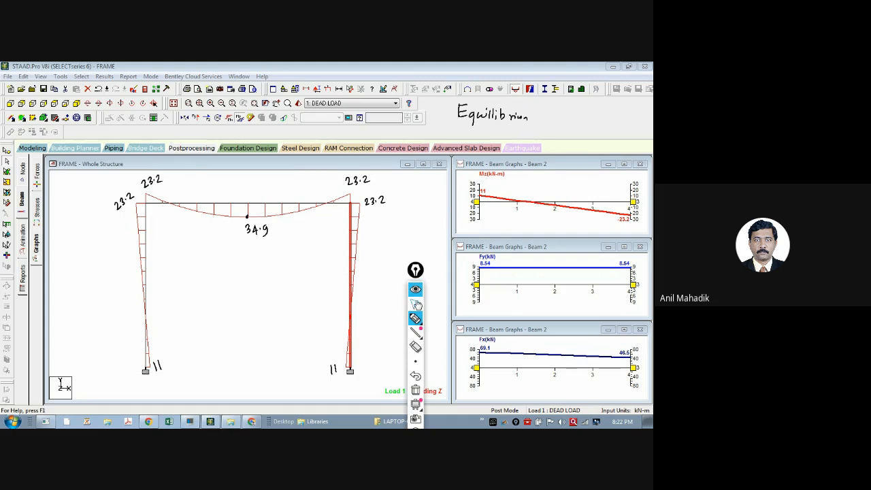
Clear the handwritten notes and display the Shear Y diagram on the frame instead of Bending Z.
click(415, 303)
click(416, 390)
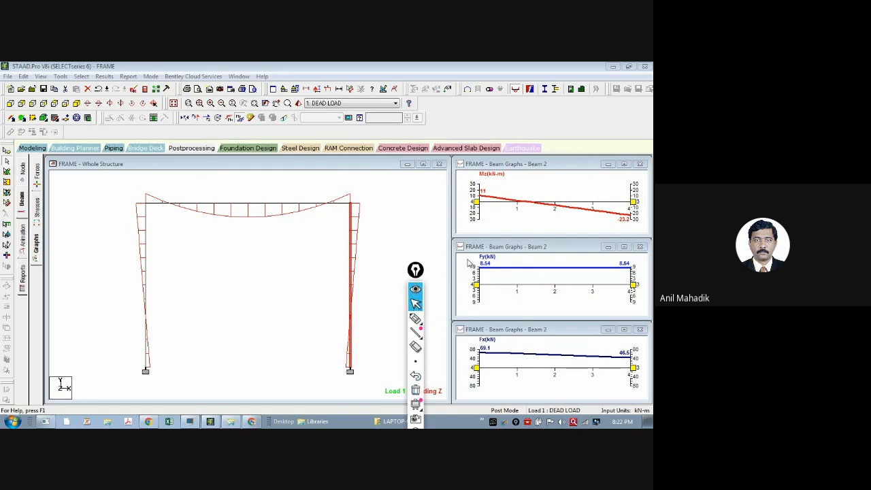
click(196, 119)
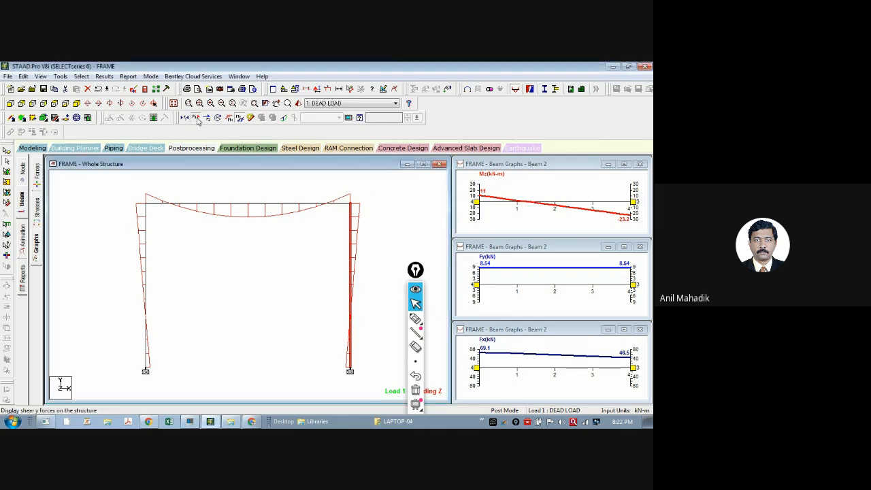
click(240, 119)
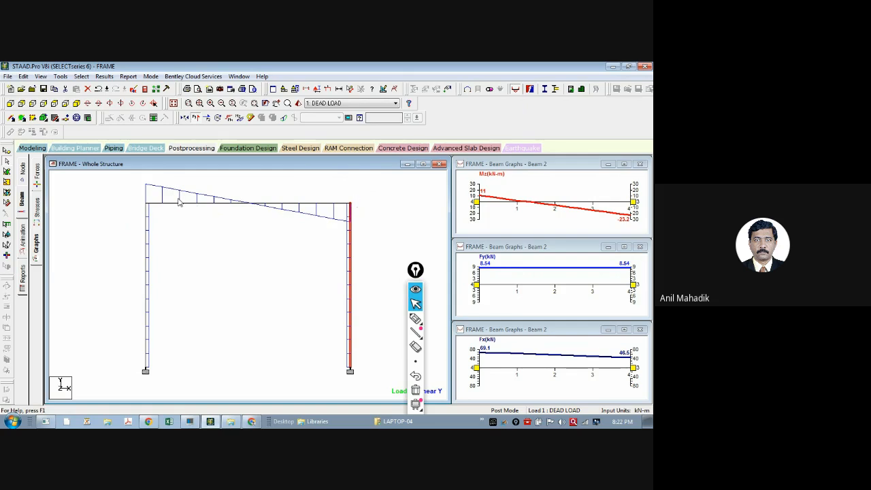
Examine the moment, shear and axial force graphs of the left column.
click(221, 252)
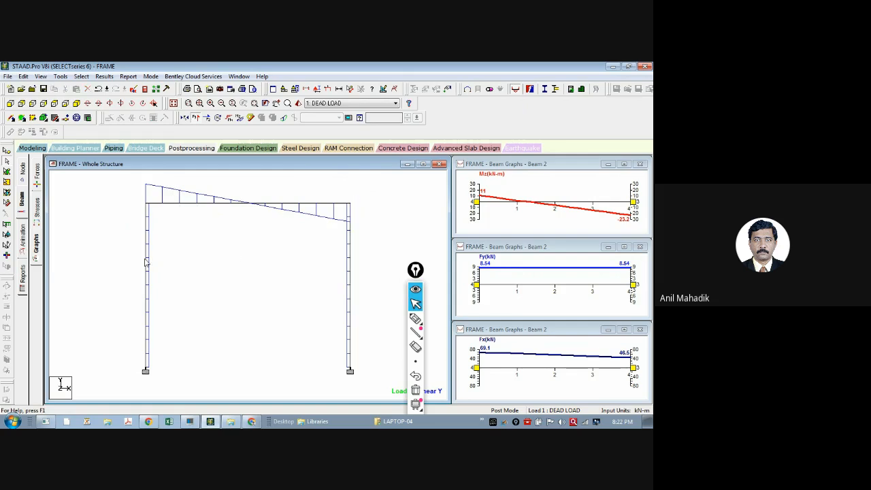
click(146, 262)
click(217, 243)
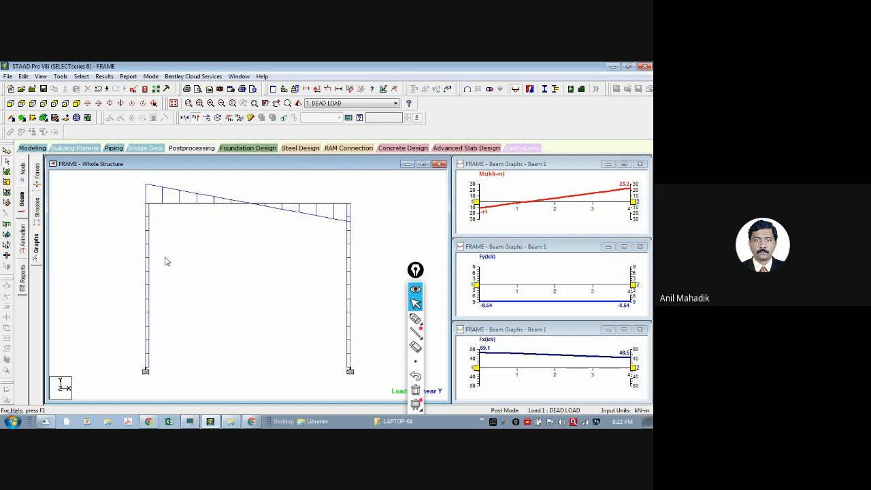
Show the top beam's graphs and handwrite 46.5 at both ends of its shear diagram.
click(292, 205)
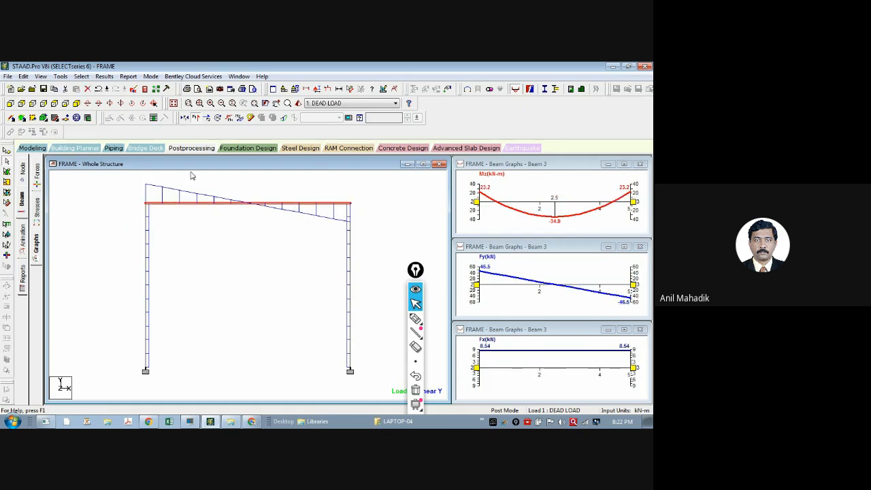
click(415, 318)
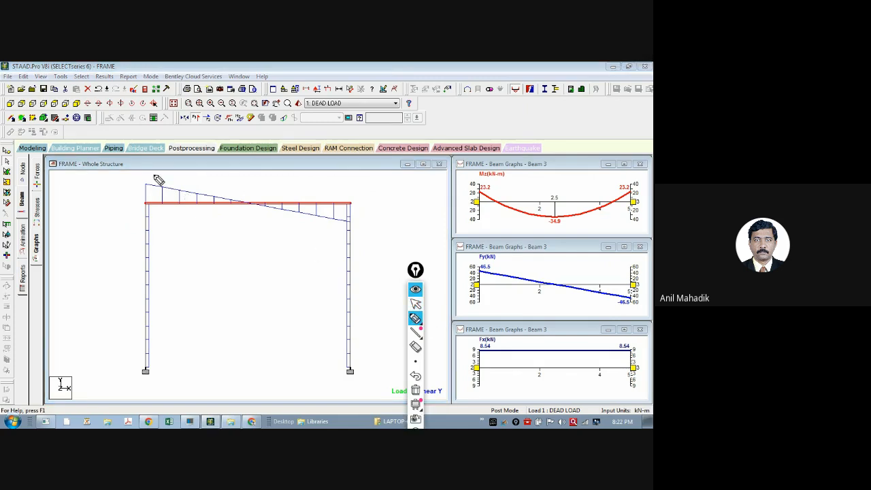
drag(156, 179, 172, 178)
mouse_move(352, 207)
mouse_down()
mouse_move(379, 230)
mouse_move(381, 215)
mouse_up()
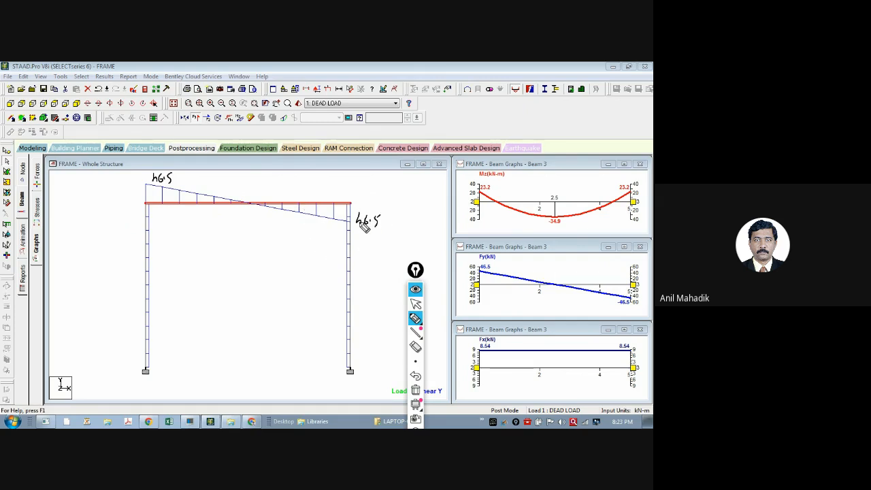
Show the right column's graphs and handwrite the shear value 8.54 beside both columns.
click(416, 304)
click(347, 282)
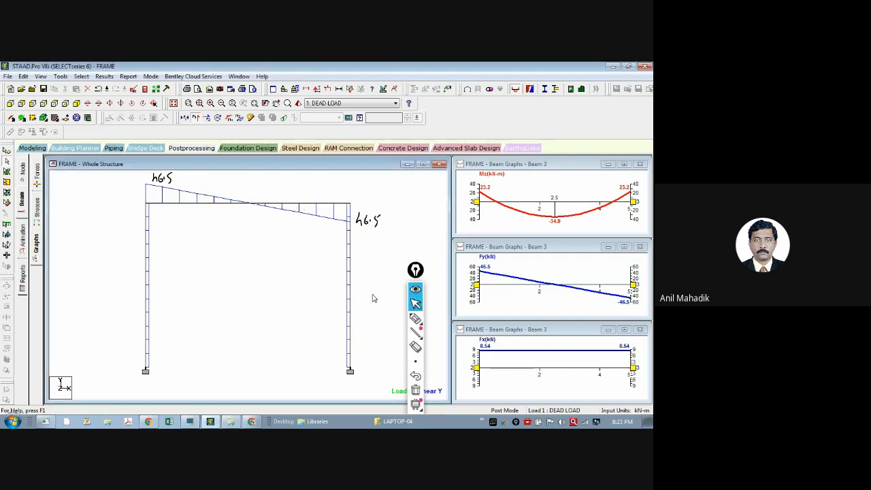
click(349, 286)
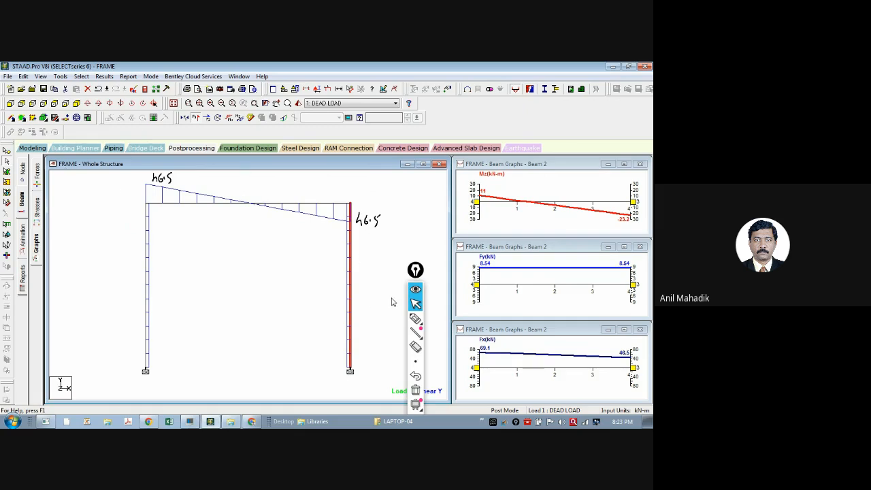
click(415, 318)
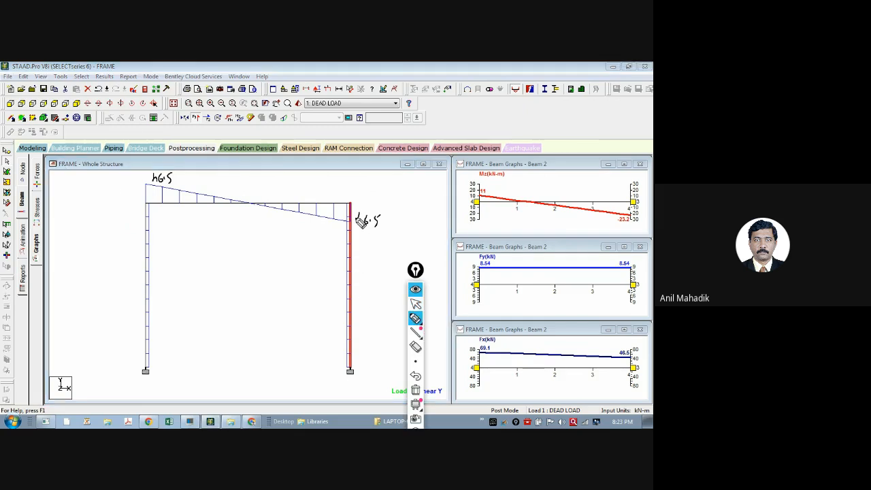
mouse_move(339, 289)
mouse_down()
mouse_move(347, 298)
mouse_move(350, 290)
mouse_up()
drag(352, 291, 355, 296)
drag(154, 289, 175, 292)
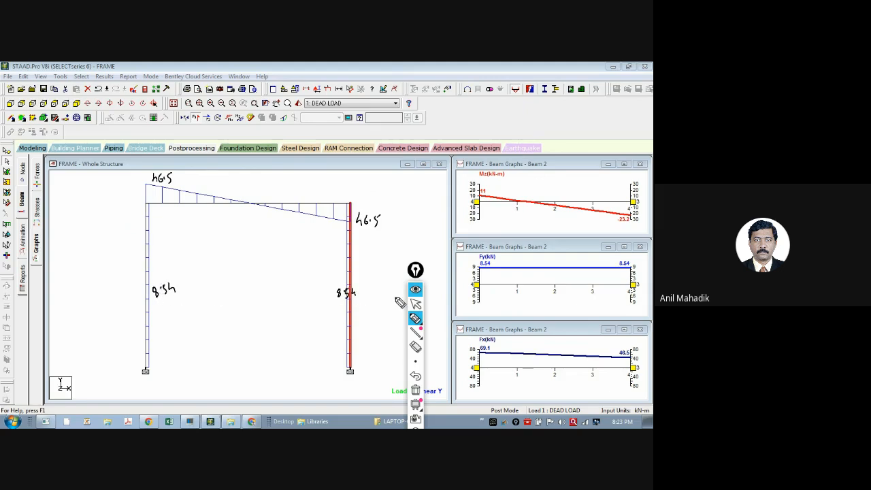
Reselect the right column and examine its axial force graph.
click(414, 303)
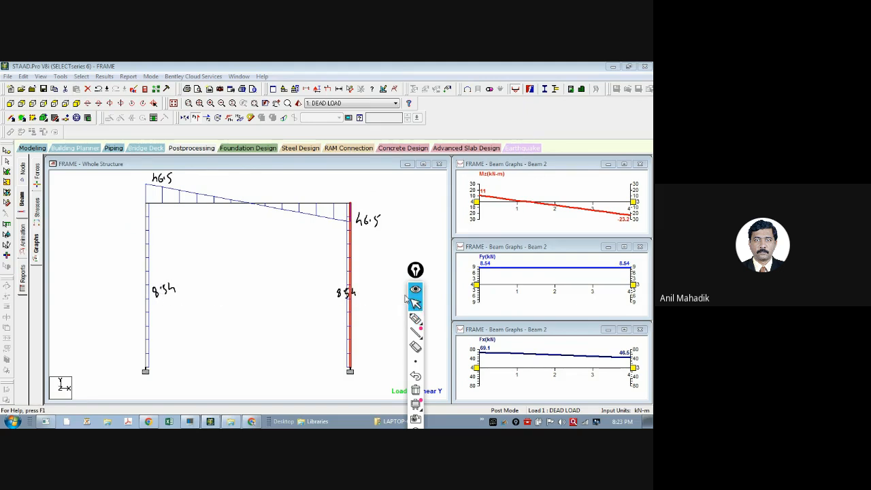
click(293, 274)
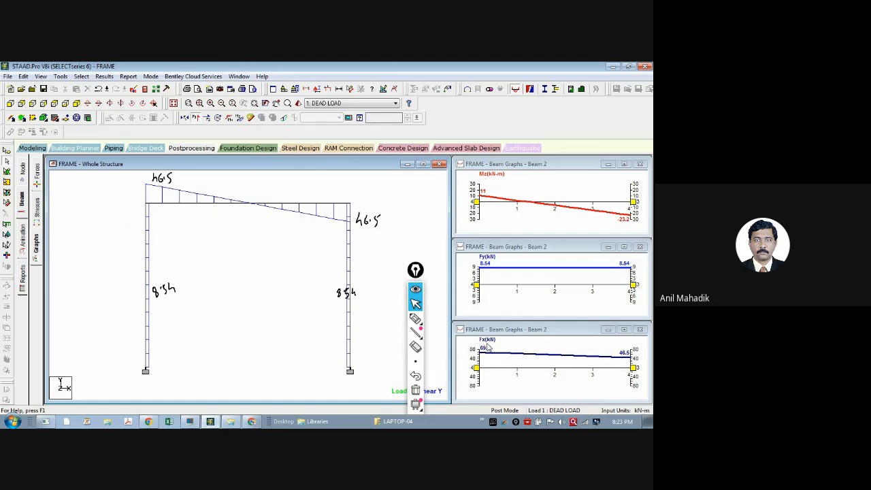
click(351, 324)
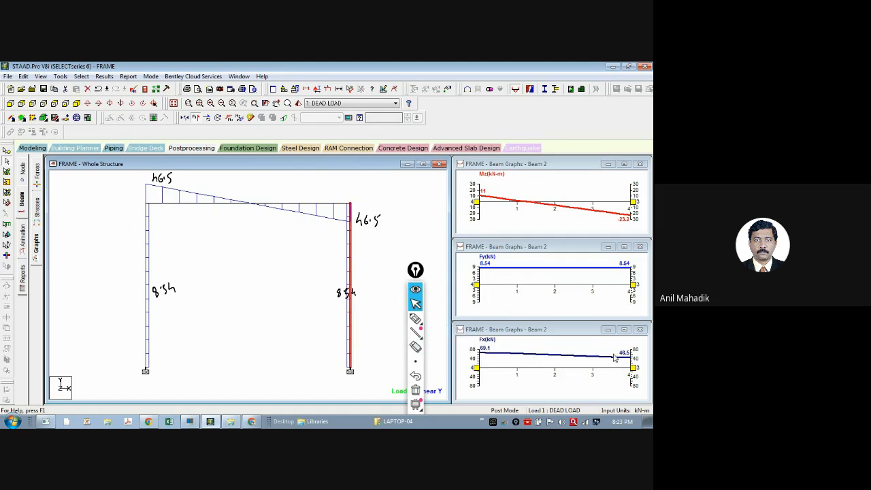
Replace the shear notes with 46.5 kN Fx axial force at the right column's top, a downward arrow, and boxed 69.1 at its base.
click(416, 390)
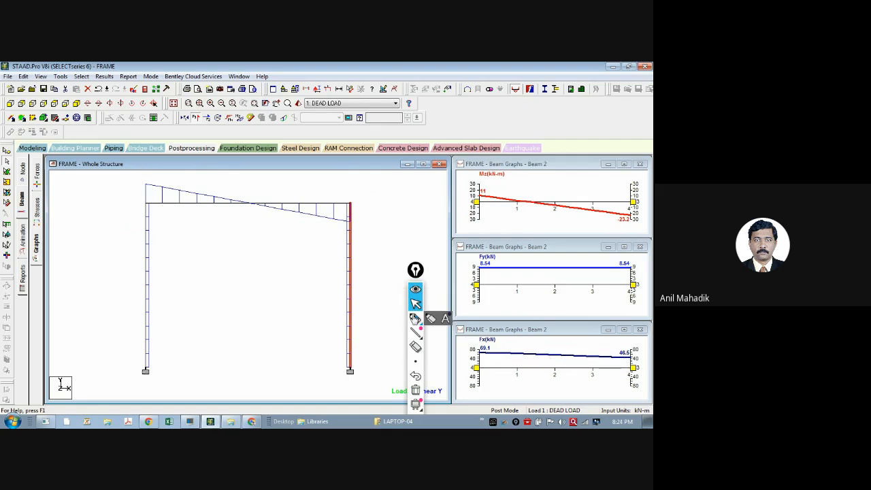
click(415, 318)
mouse_move(358, 204)
mouse_down()
mouse_move(437, 203)
mouse_move(434, 216)
mouse_move(446, 216)
mouse_up()
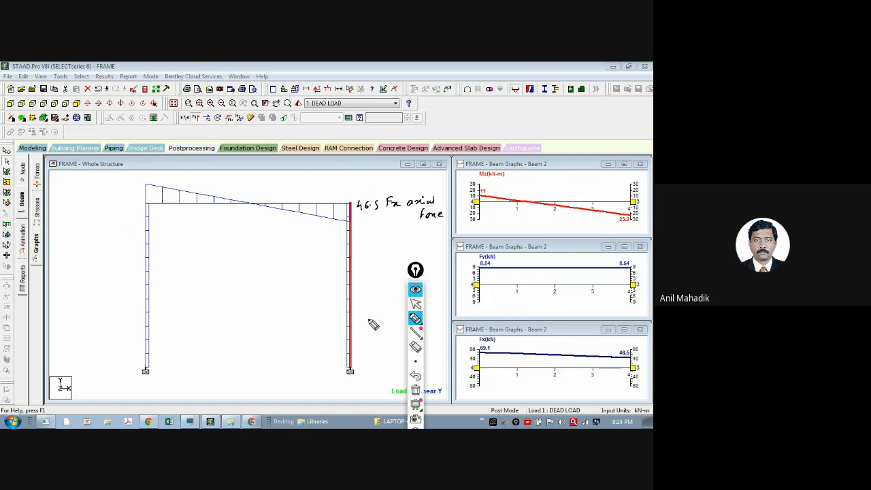
drag(362, 357, 377, 364)
click(373, 363)
drag(345, 271, 354, 271)
mouse_move(360, 372)
mouse_down()
mouse_move(385, 368)
mouse_move(386, 353)
mouse_move(360, 371)
mouse_up()
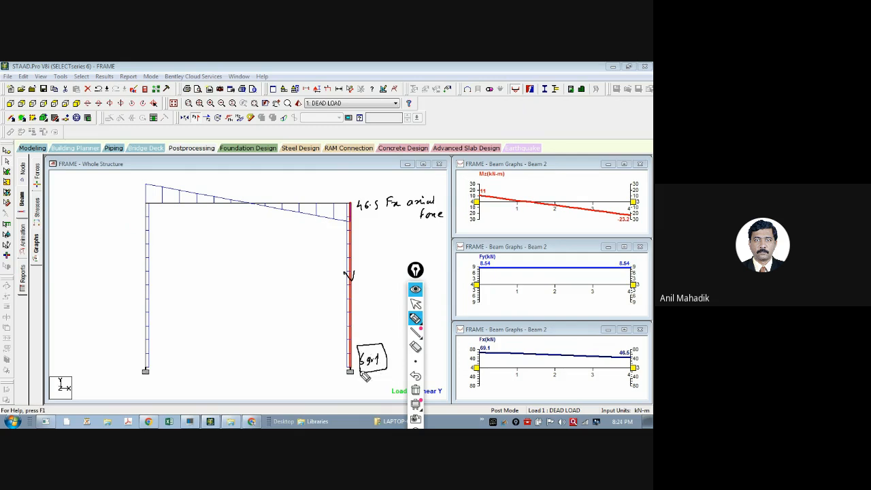
mouse_move(361, 220)
mouse_down()
mouse_move(386, 217)
mouse_move(357, 190)
mouse_move(361, 219)
mouse_move(383, 230)
mouse_up()
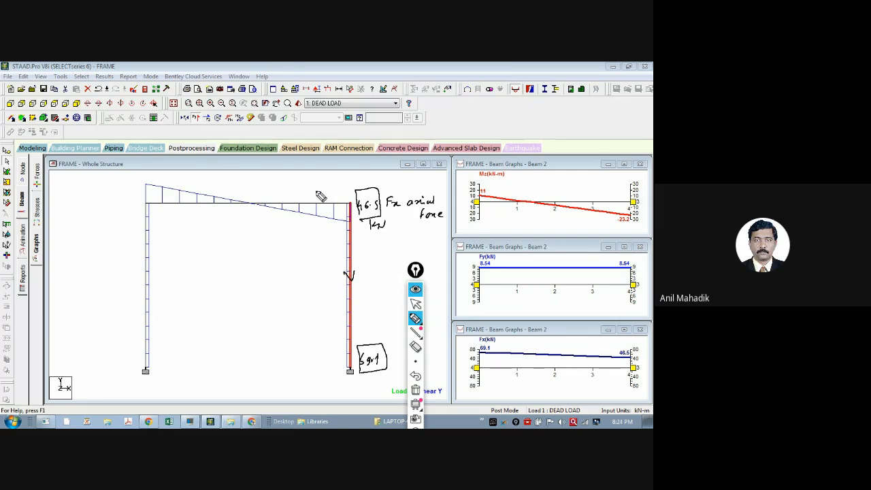
drag(308, 202, 347, 195)
mouse_move(372, 269)
mouse_down()
mouse_move(356, 273)
mouse_move(363, 269)
mouse_up()
Clear the axial force notes and return to Modeling mode with the General section properties of the frame shown.
click(415, 303)
click(416, 390)
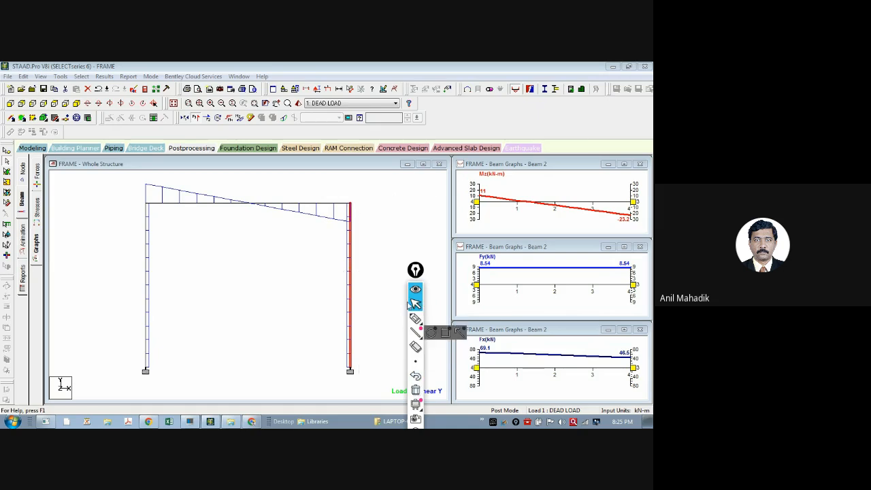
drag(415, 271, 418, 228)
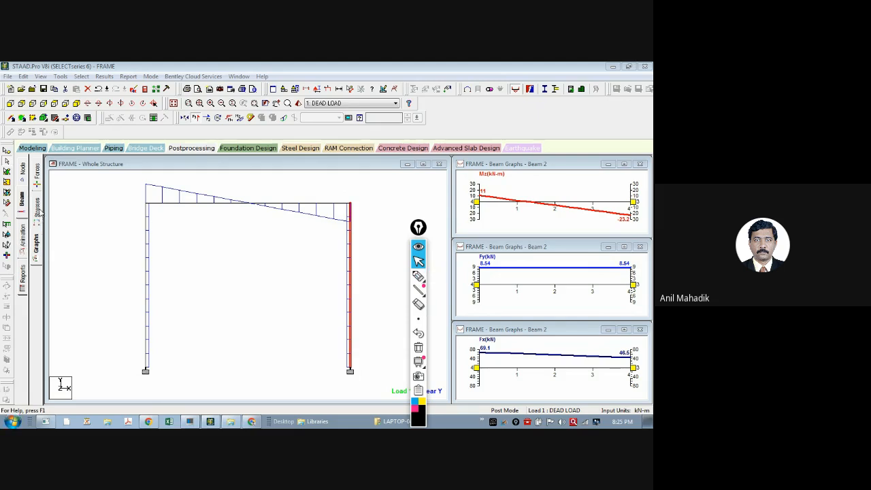
click(32, 149)
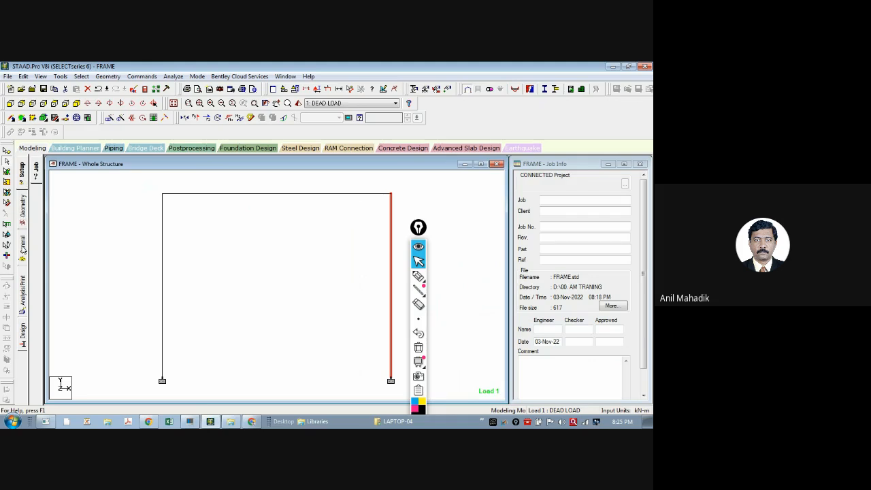
click(23, 248)
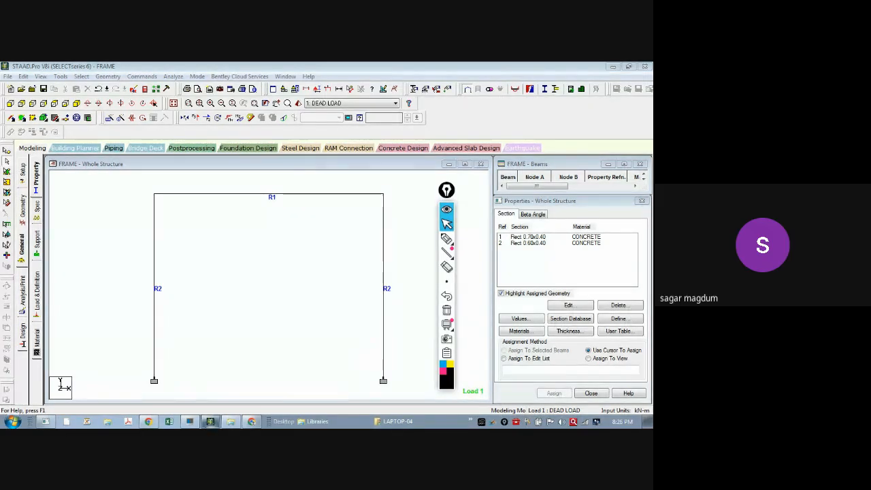
Switch to the Xournal++ notes and review the real frame sketch beside its mathematical model with nodes, loads and fixed supports.
mouse_move(253, 423)
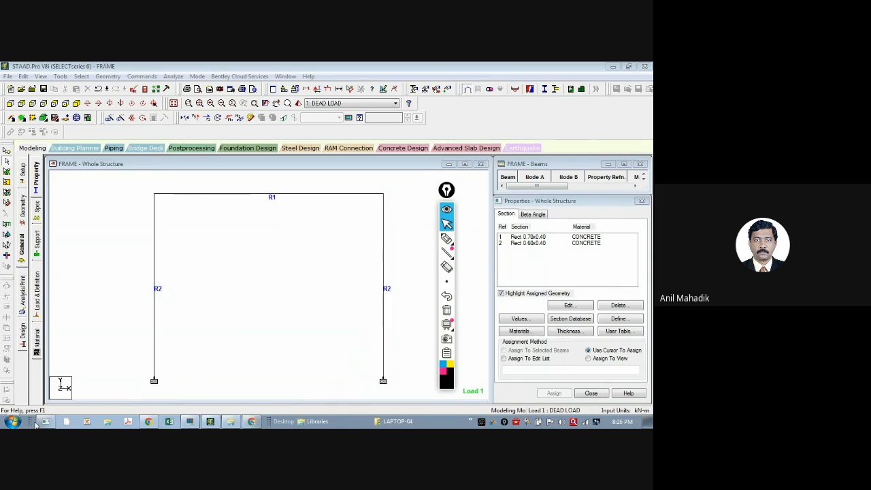
mouse_move(45, 422)
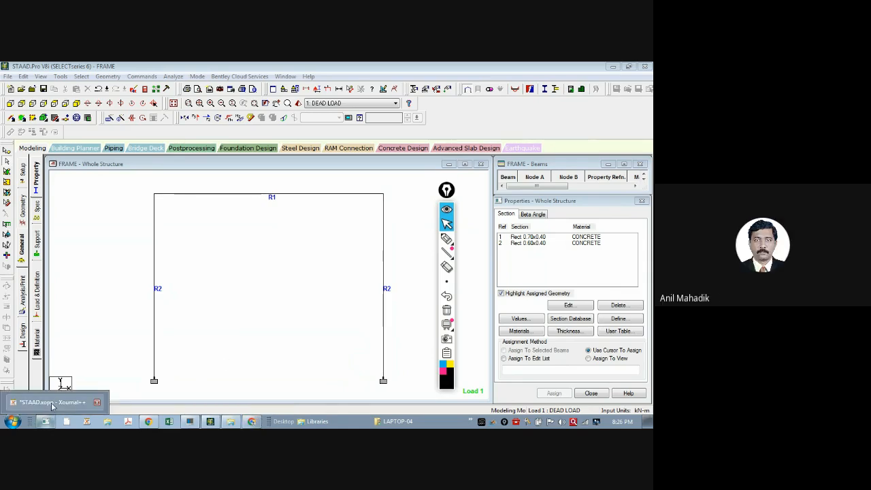
click(51, 404)
scroll(235, 267, down, 5)
scroll(236, 267, up, 5)
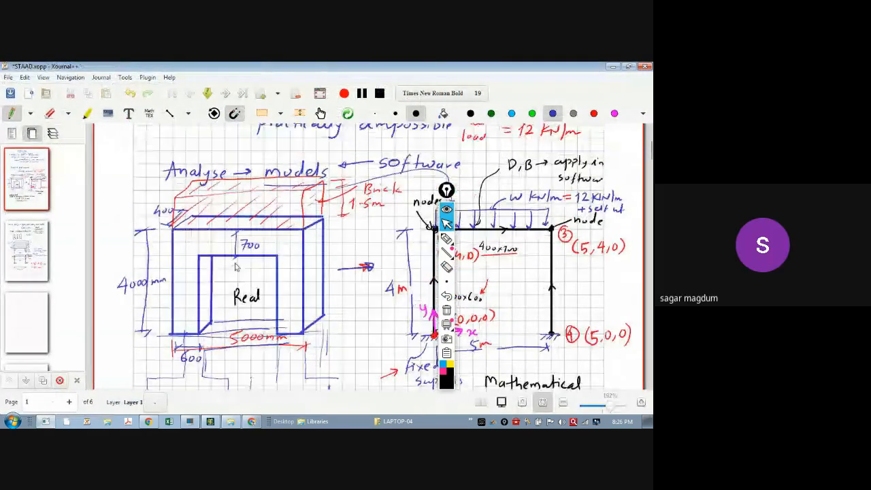
scroll(291, 262, down, 3)
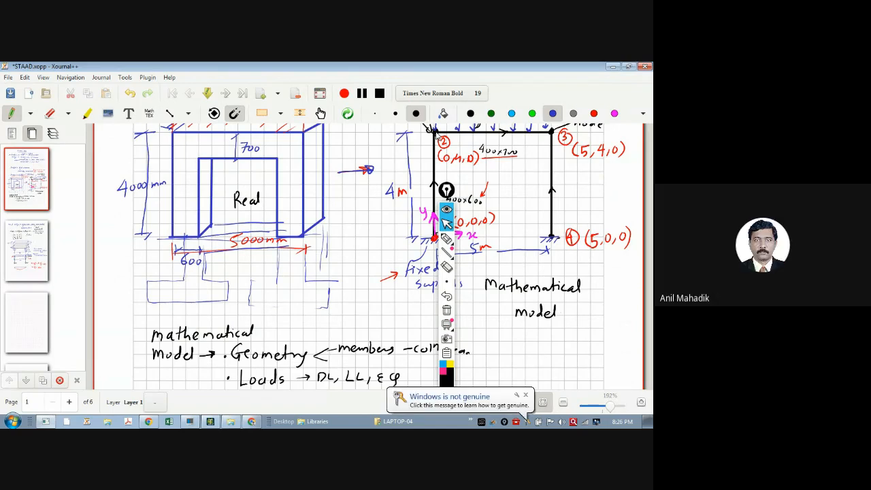
scroll(436, 130, up, 2)
scroll(522, 167, down, 1)
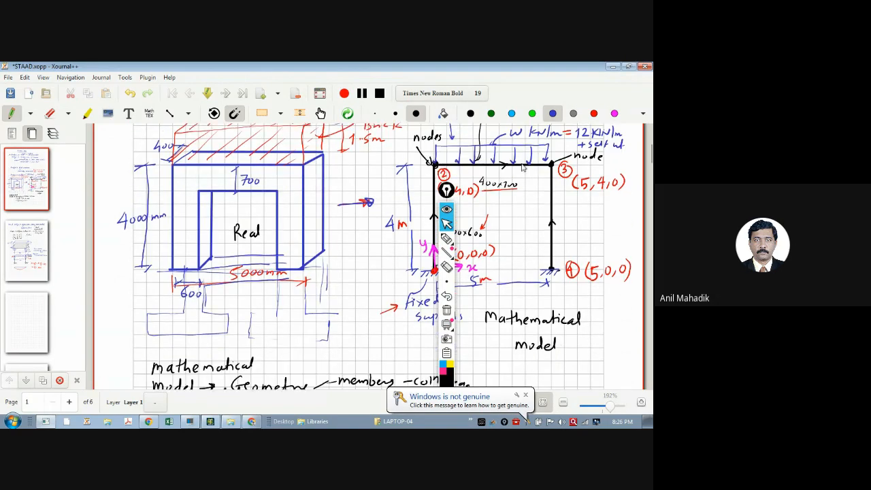
scroll(523, 167, down, 1)
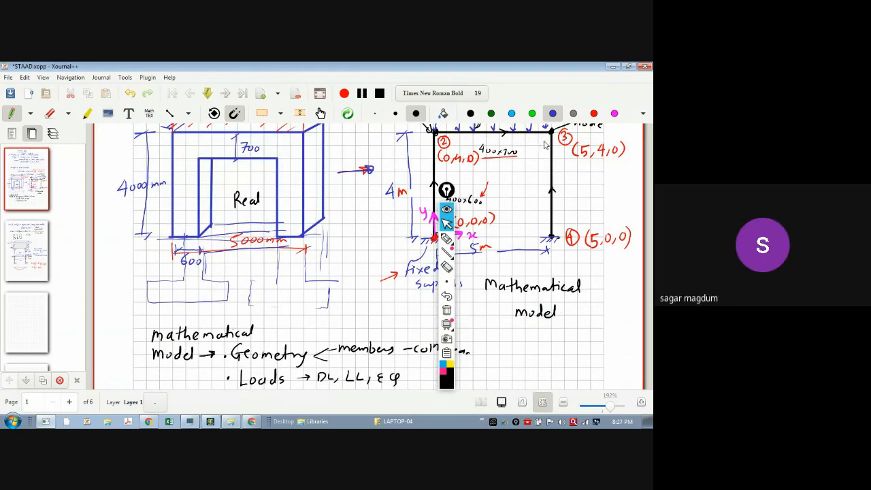
Switch to STAAD.Pro, show the beam graphs in Postprocessing mode, and display the Bending Z diagram on the frame at a larger scale.
click(208, 423)
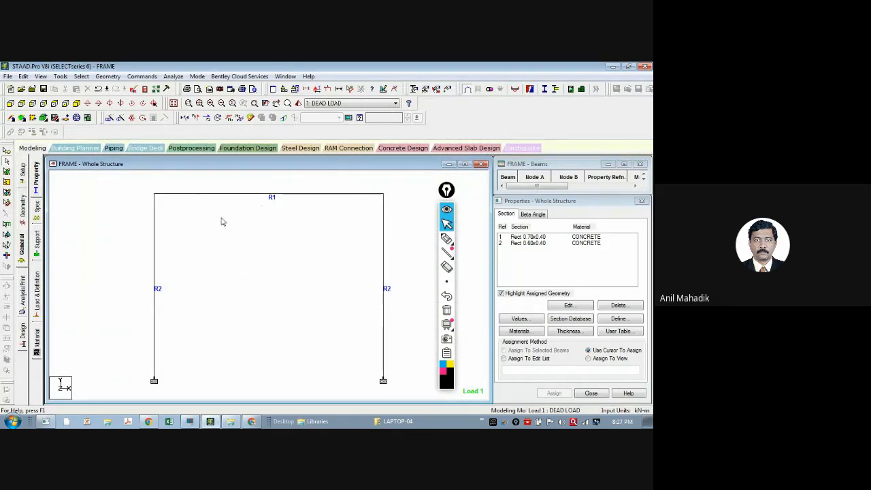
click(191, 149)
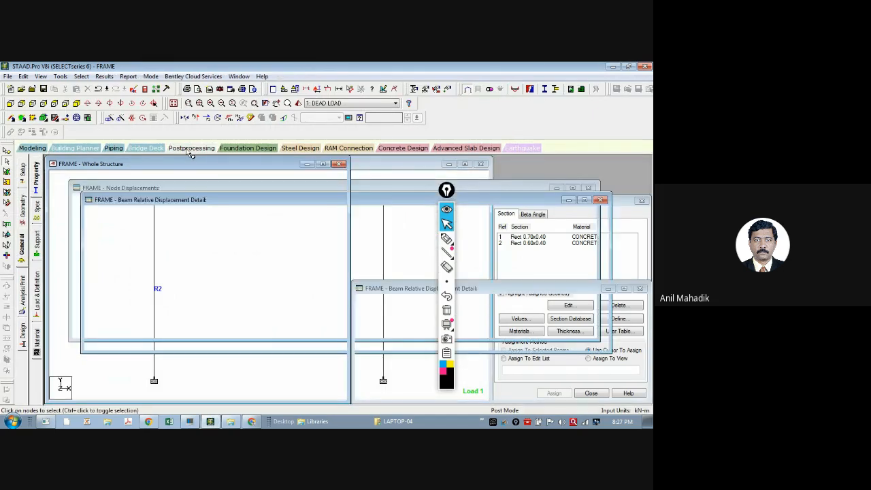
click(23, 201)
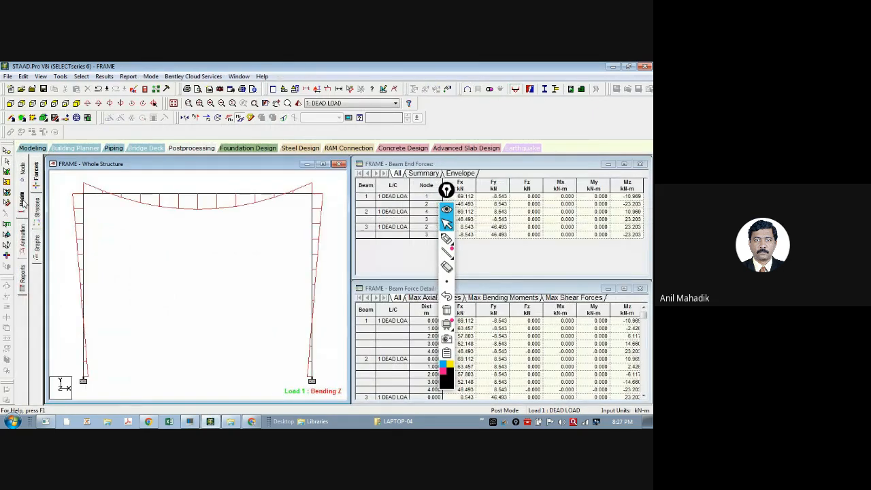
click(36, 243)
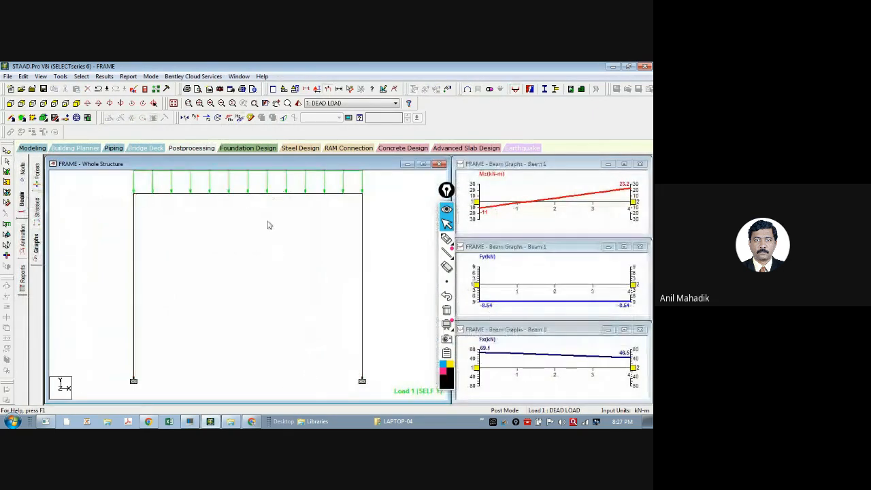
mouse_move(269, 222)
middle_down()
mouse_move(251, 285)
mouse_move(251, 213)
middle_up()
scroll(253, 281, down, 2)
click(240, 118)
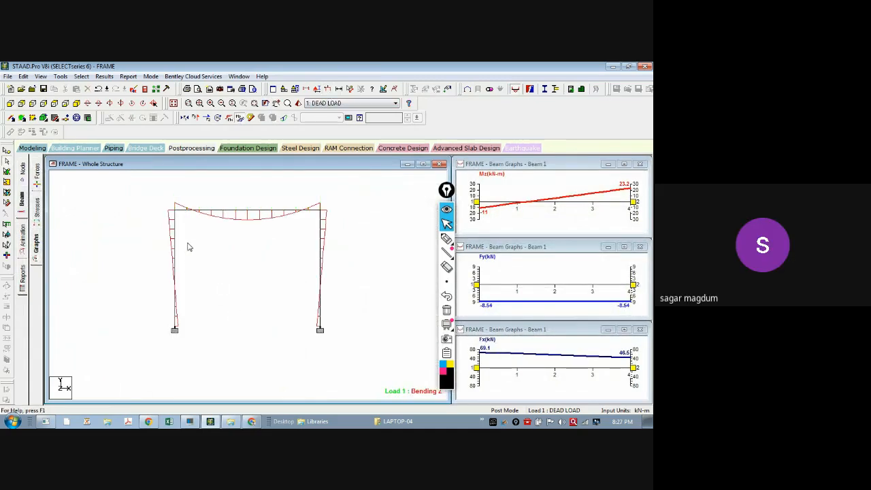
ctrl+scroll(212, 233, up, 4)
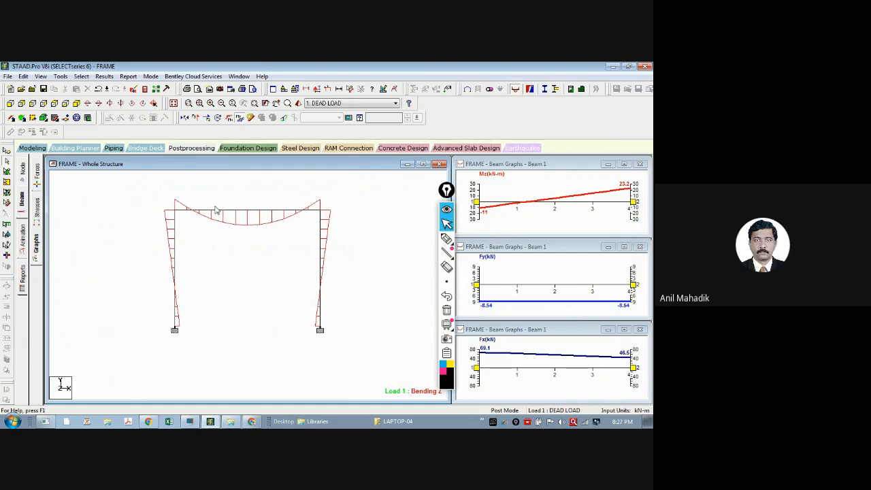
Select the horizontal top beam and examine its bending moment, shear and axial force graphs.
click(218, 213)
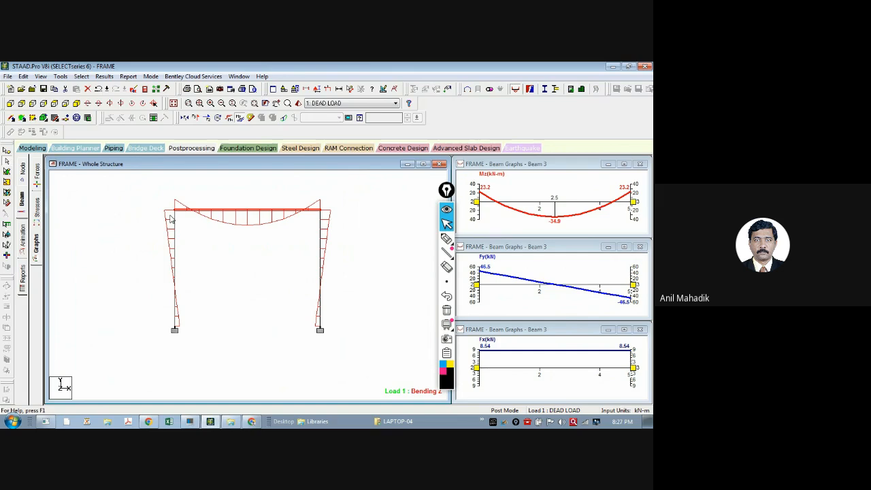
click(215, 254)
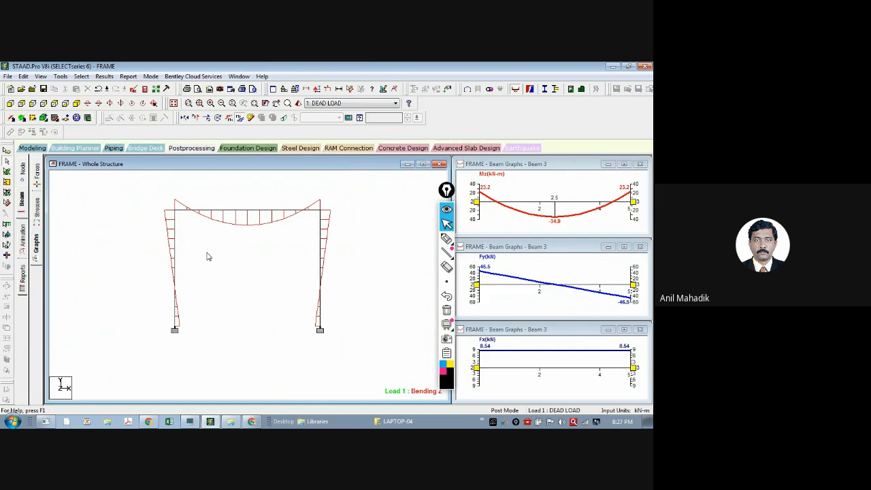
click(257, 212)
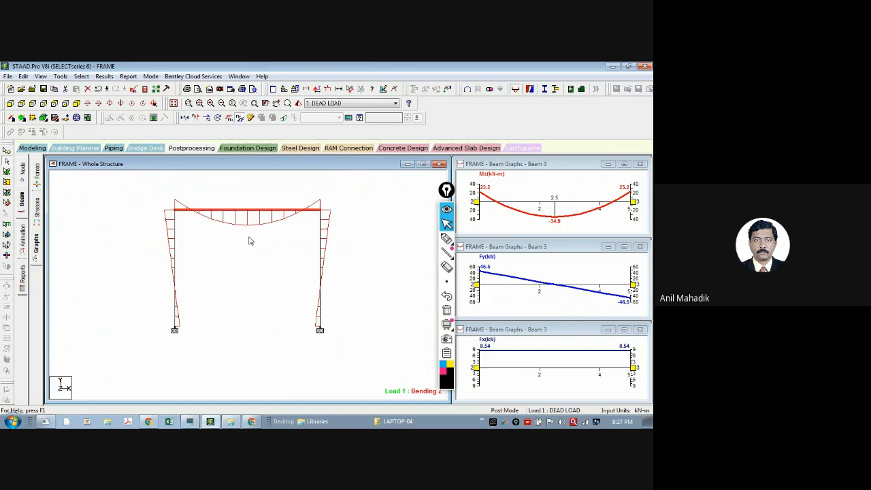
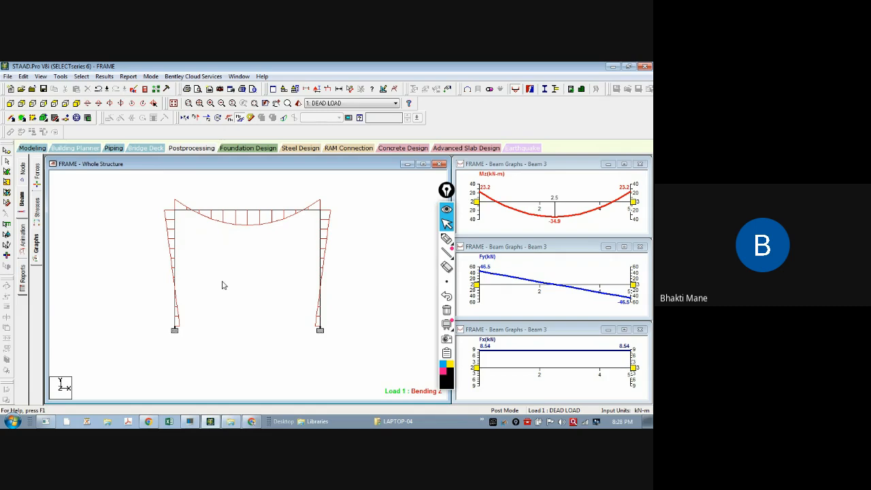
Switch back to the Xournal++ notes and re-examine the real portal frame's dimensions and footing sketch.
click(210, 421)
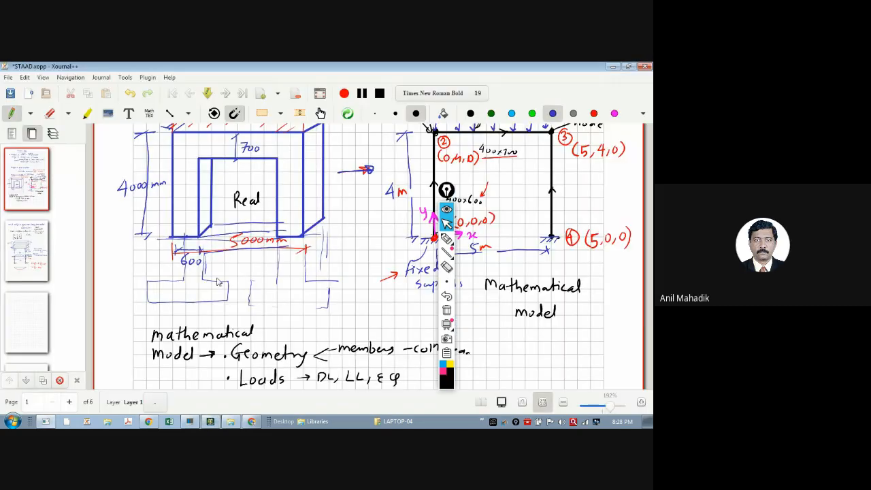
scroll(218, 281, up, 3)
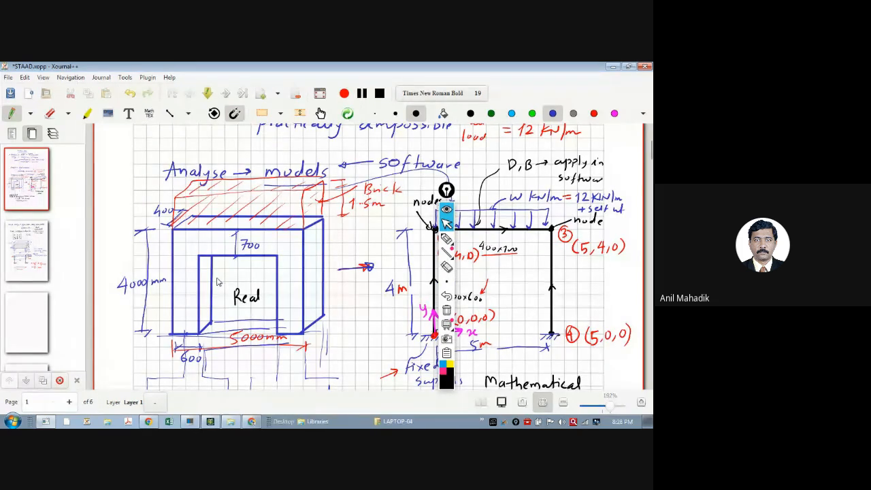
scroll(218, 281, down, 3)
scroll(218, 281, up, 2)
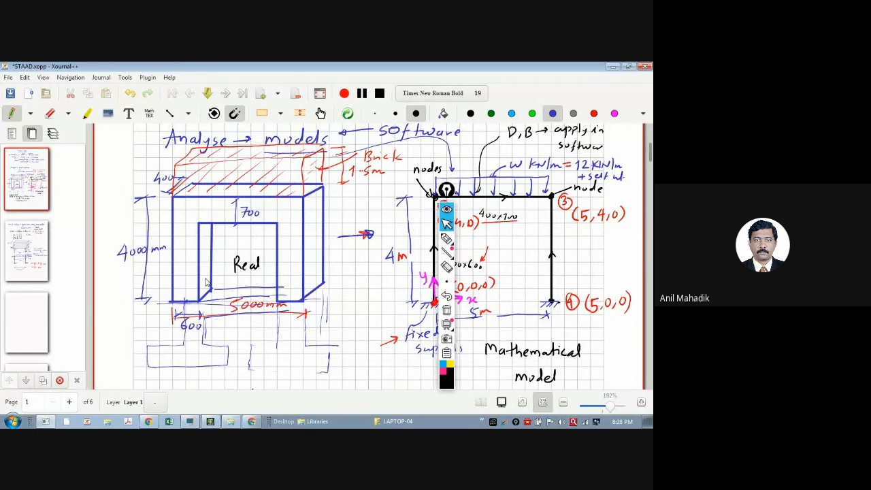
scroll(117, 371, down, 3)
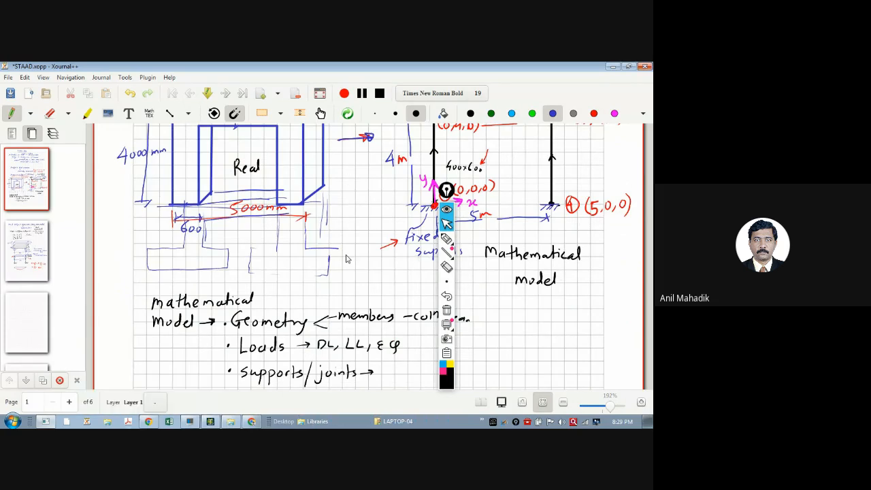
On blank page 3, draw two upright column rectangles in blue and join them with a long, thin beam rectangle.
scroll(342, 264, down, 15)
scroll(342, 264, down, 20)
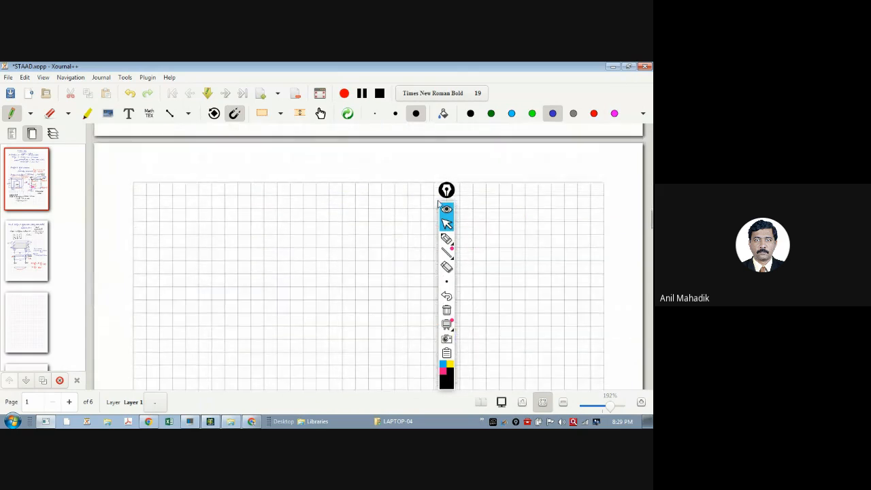
drag(446, 192, 627, 182)
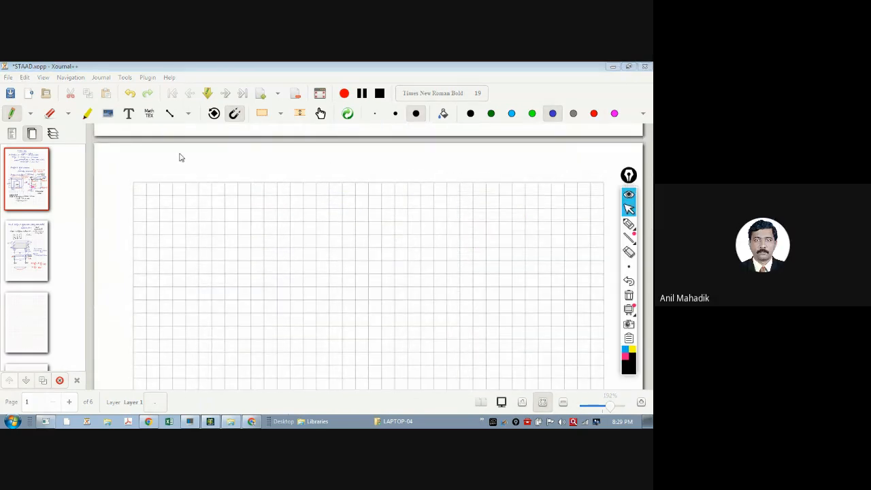
click(227, 176)
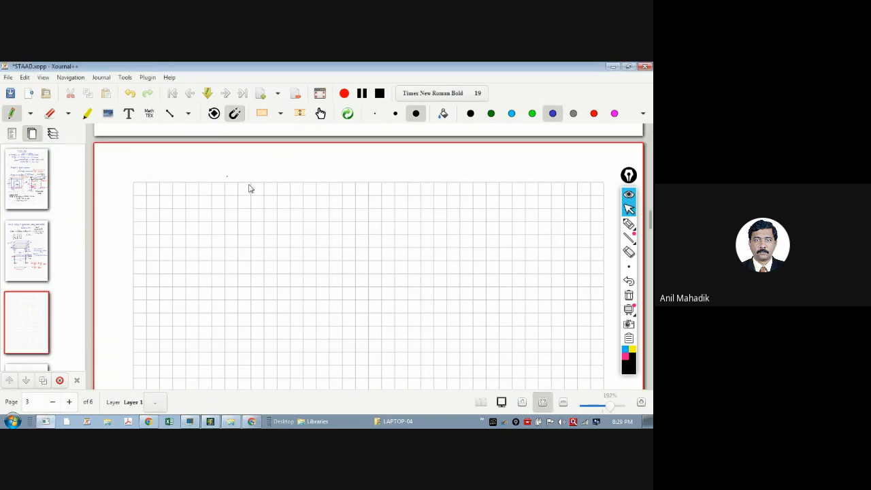
click(188, 114)
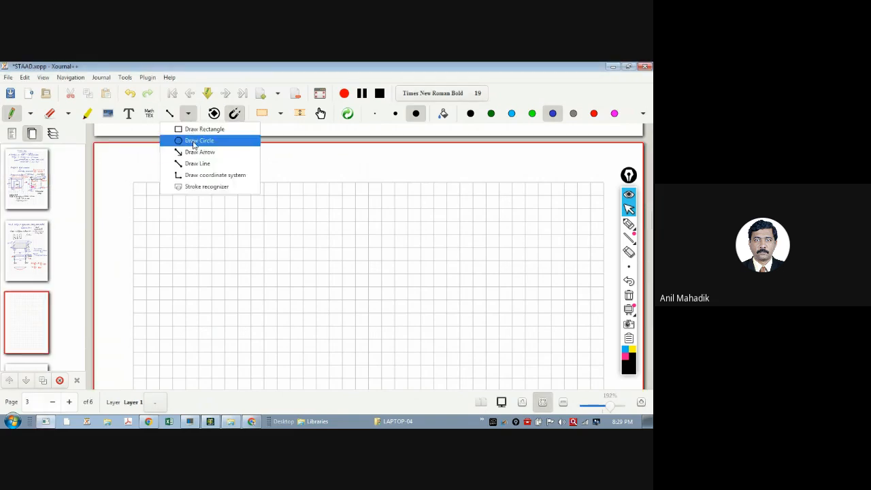
click(195, 129)
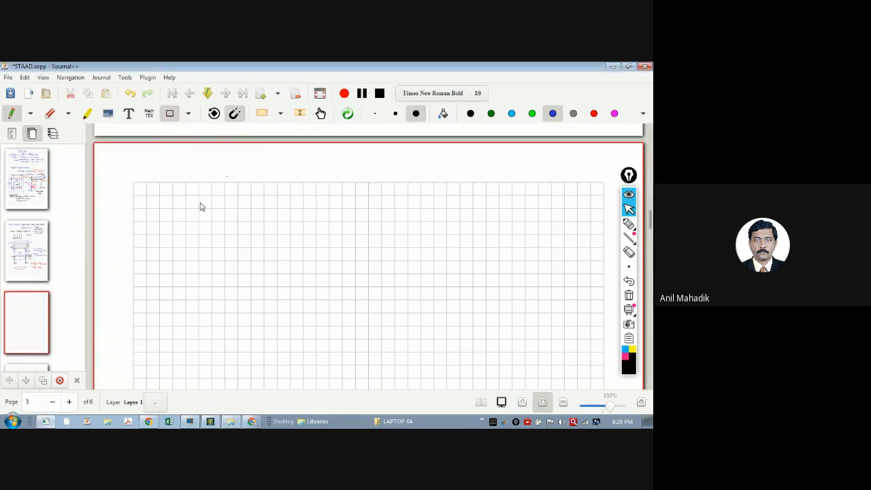
drag(185, 209, 199, 249)
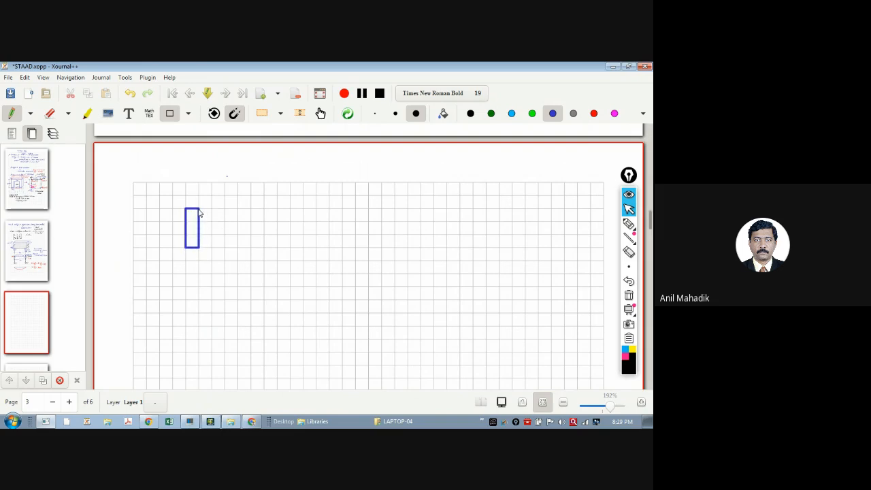
drag(199, 209, 355, 220)
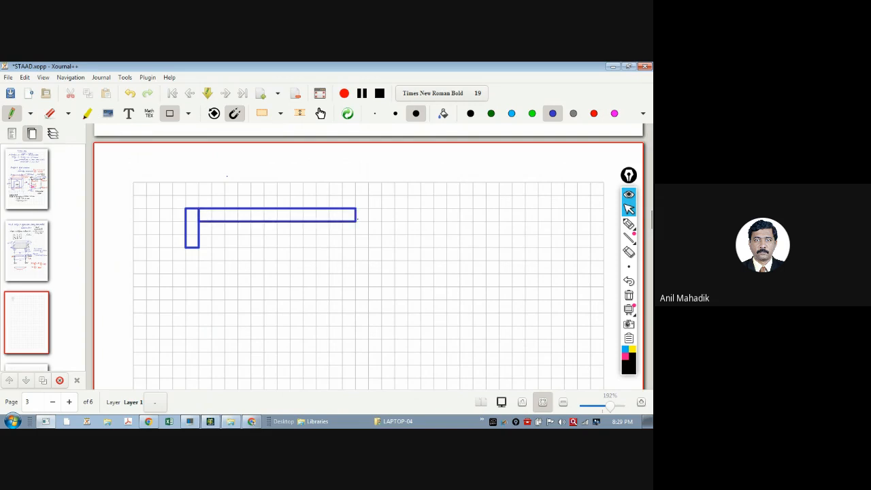
drag(355, 209, 369, 248)
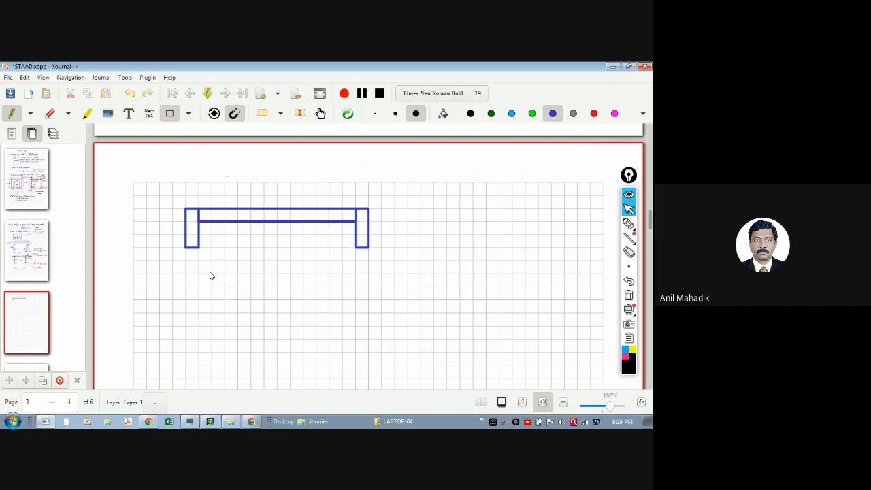
Complete the square plan with rectangles for the two side beams, the two lower columns and the lower beam.
drag(186, 248, 198, 352)
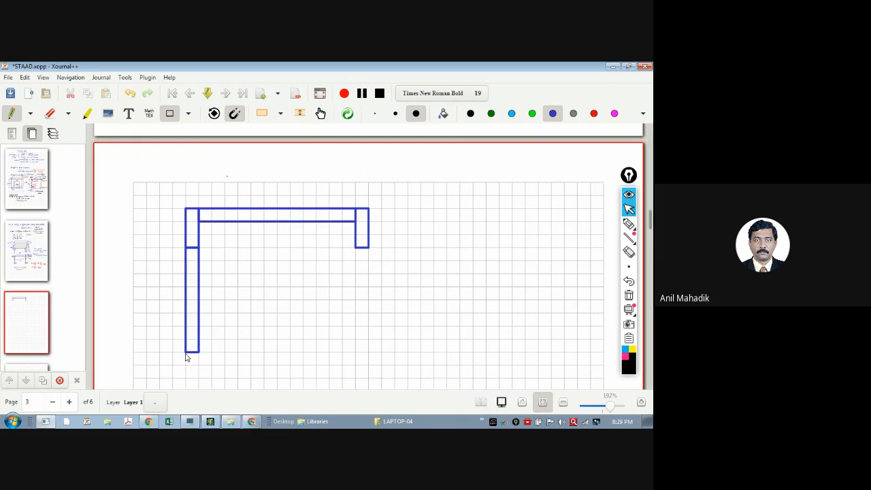
drag(186, 352, 199, 378)
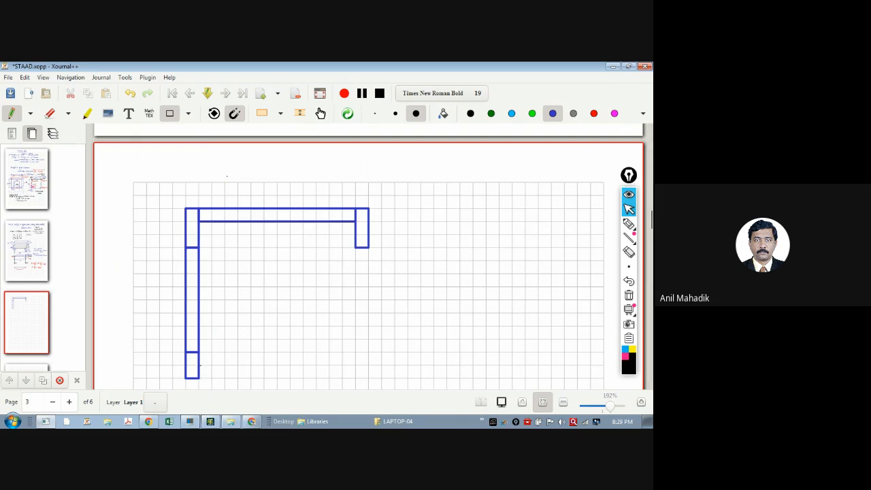
mouse_move(199, 365)
mouse_down()
mouse_move(219, 373)
mouse_move(366, 372)
mouse_move(361, 380)
mouse_move(369, 352)
mouse_up()
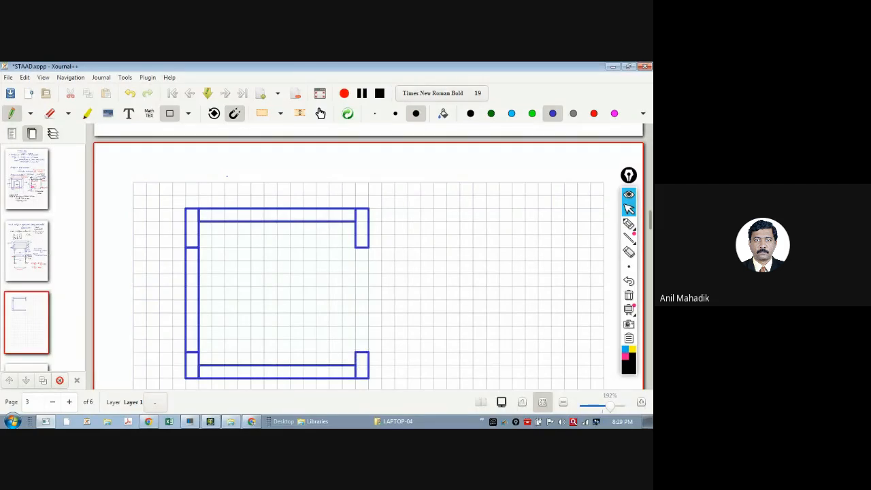
mouse_move(356, 247)
mouse_down()
mouse_move(360, 337)
mouse_move(369, 352)
mouse_up()
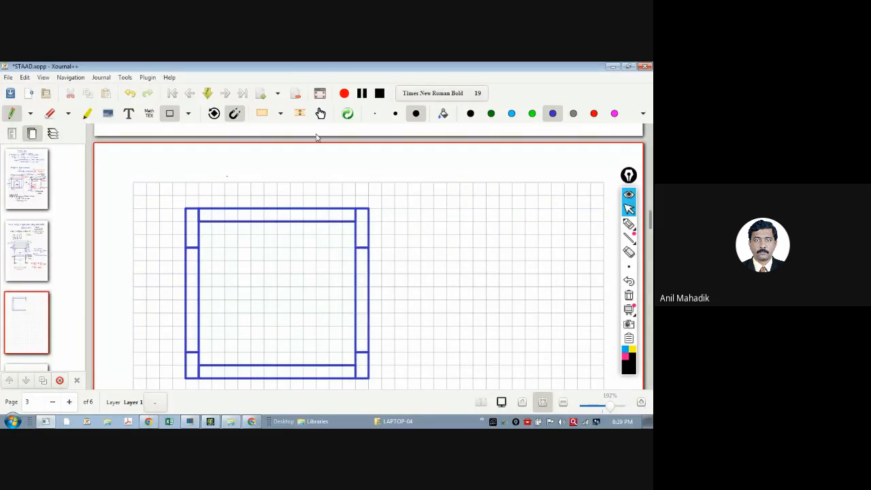
Mark the four corner columns of the plan with freehand diagonal crosses.
click(171, 114)
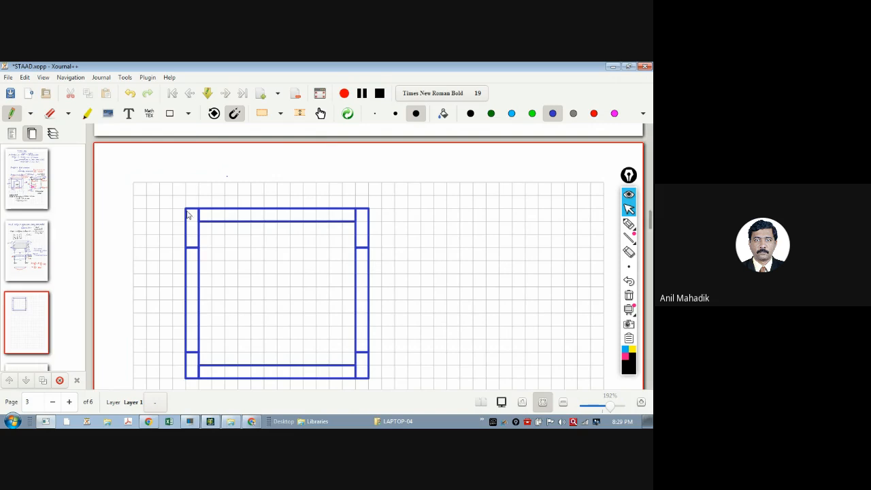
drag(186, 208, 199, 245)
drag(198, 212, 188, 252)
mouse_move(356, 209)
mouse_down()
mouse_move(368, 244)
mouse_move(362, 229)
mouse_up()
mouse_move(188, 353)
mouse_down()
mouse_move(197, 366)
mouse_move(188, 375)
mouse_up()
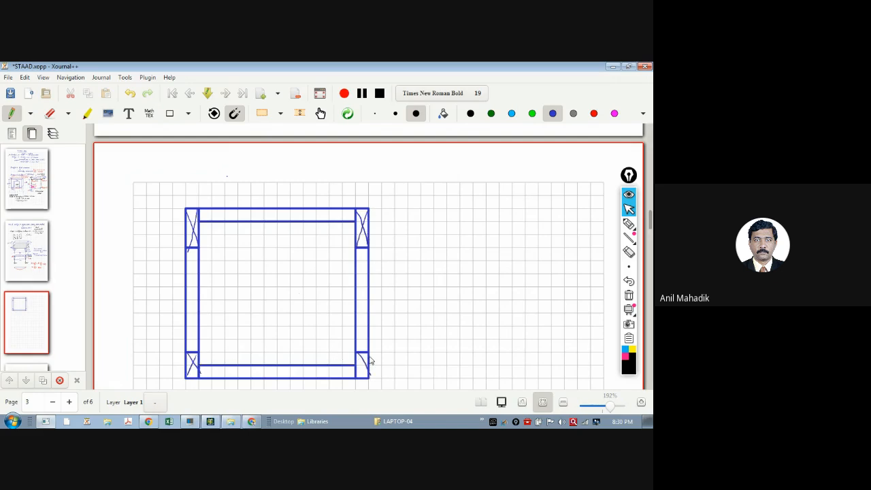
drag(368, 354, 356, 375)
Annotate the plan with handwritten dimensions: 300 for beam width, 300 for column width, 600 for the upper column depth and 500 for the lower.
drag(401, 213, 414, 216)
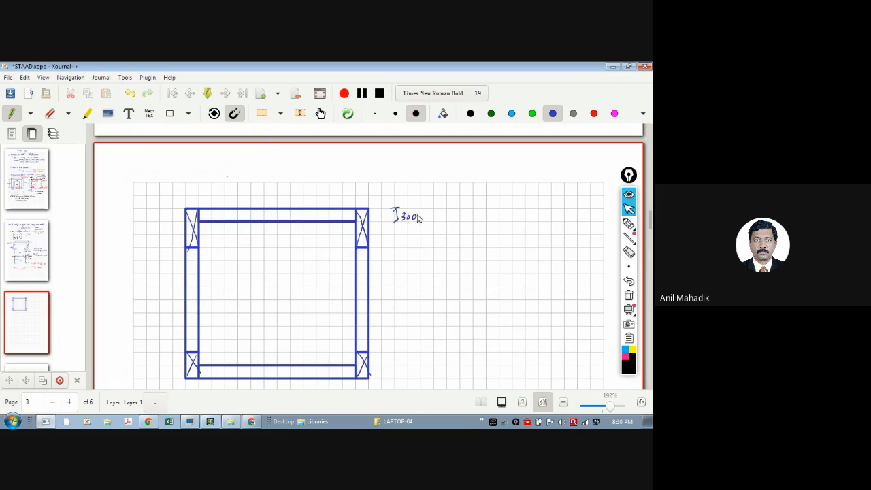
mouse_move(368, 190)
mouse_down()
mouse_move(368, 199)
mouse_move(361, 192)
mouse_move(373, 186)
mouse_up()
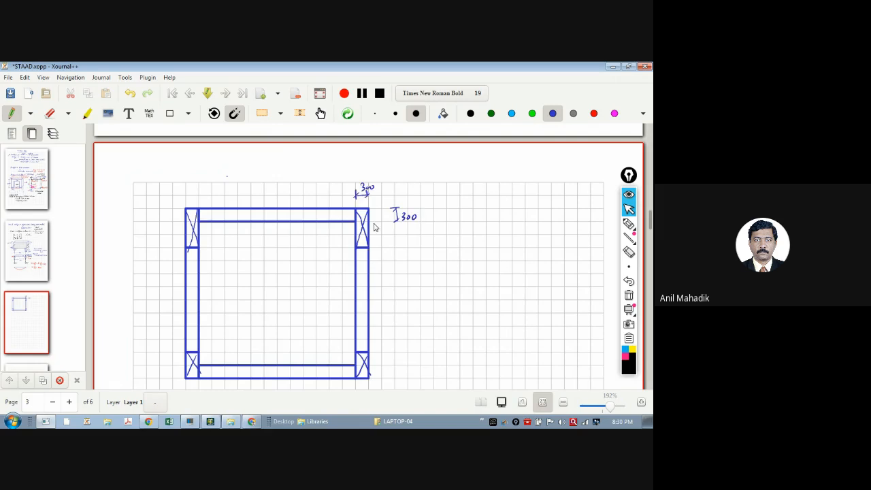
drag(380, 227, 377, 234)
drag(386, 231, 391, 233)
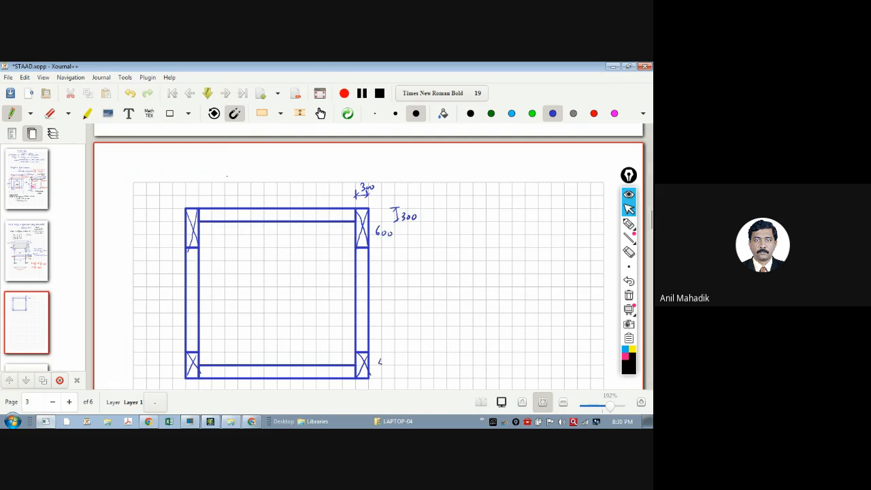
drag(379, 361, 387, 364)
drag(394, 363, 393, 364)
Switch the pen to black and draw a dash-dot centreline through the plan's upper beam.
click(469, 119)
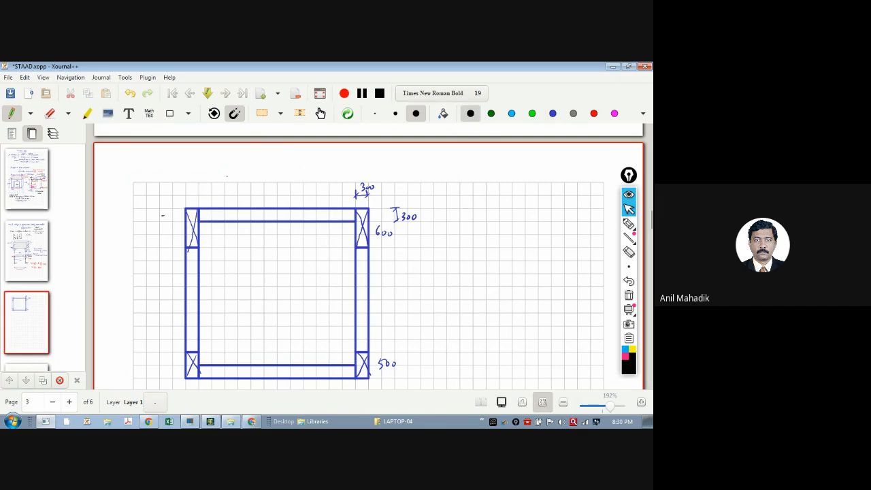
click(175, 216)
drag(184, 216, 386, 216)
click(204, 216)
click(230, 215)
click(261, 215)
click(288, 215)
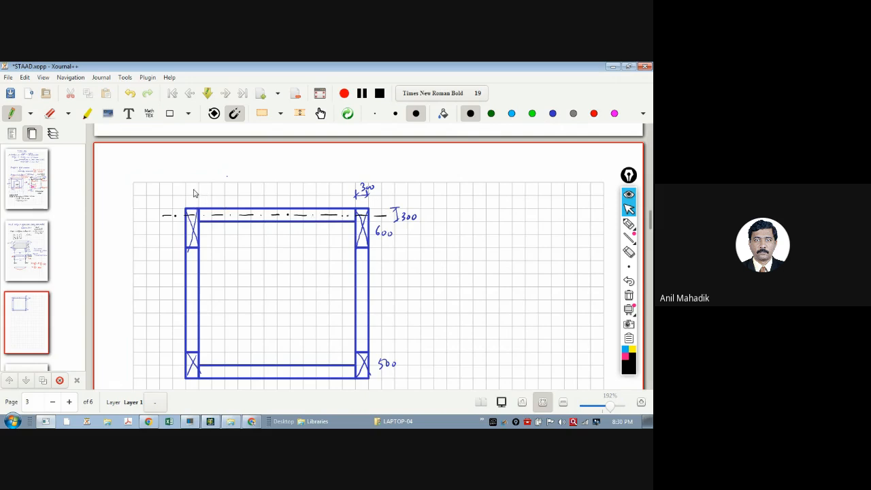
Draw vertical broken centrelines through the two side beams and their columns, extending past both ends of the plan.
drag(191, 189, 191, 212)
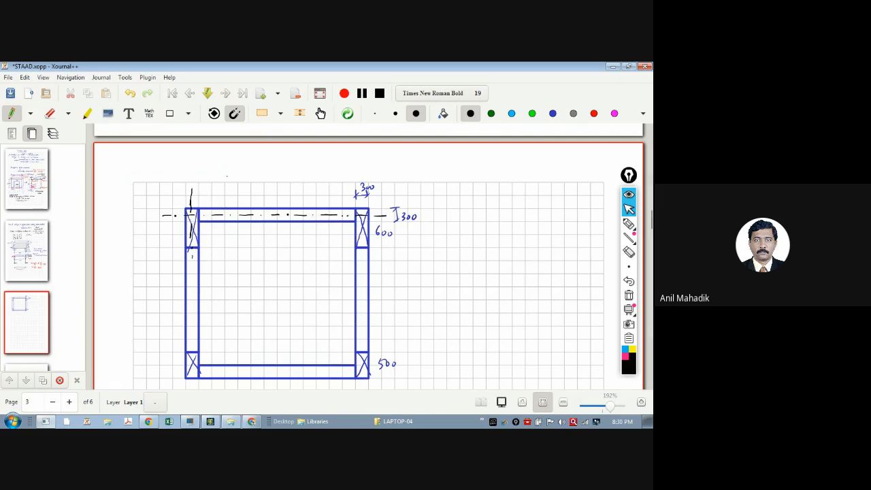
drag(192, 279, 193, 305)
click(192, 295)
drag(190, 379, 190, 389)
drag(361, 199, 361, 216)
drag(363, 264, 361, 326)
drag(365, 379, 366, 390)
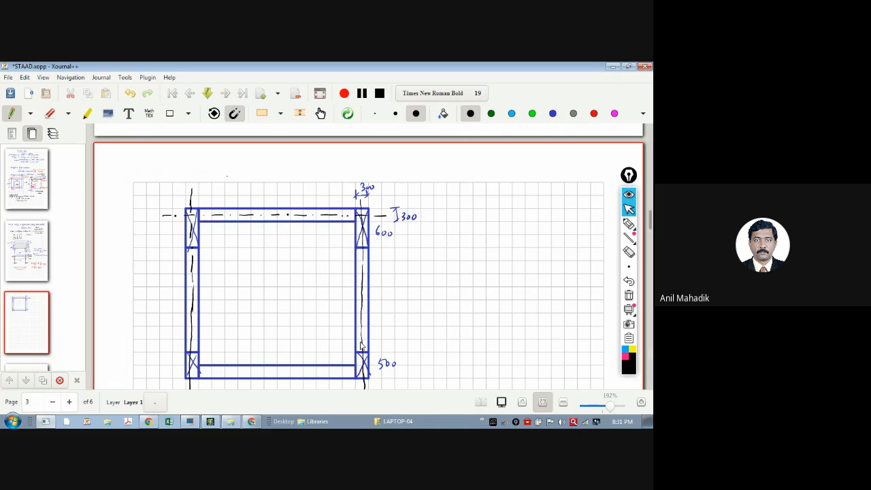
Draw a dimension line above the plan between the two column centrelines and dot the upper centreline intersections.
drag(190, 185, 190, 207)
drag(360, 182, 360, 198)
drag(192, 196, 360, 195)
drag(195, 192, 186, 202)
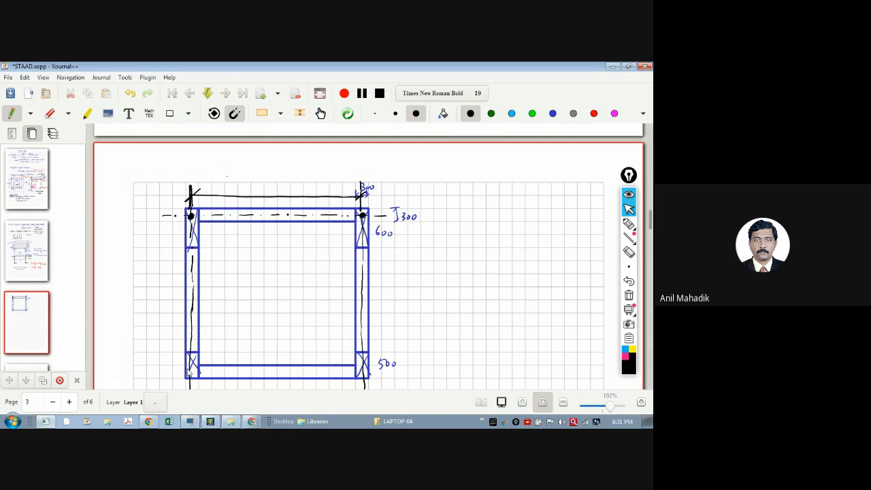
Draw the lower beam's centreline with dotted end nodes and an arrowed vertical dimension line between the upper and lower centrelines.
mouse_move(196, 371)
mouse_down()
mouse_move(174, 371)
mouse_move(386, 371)
mouse_up()
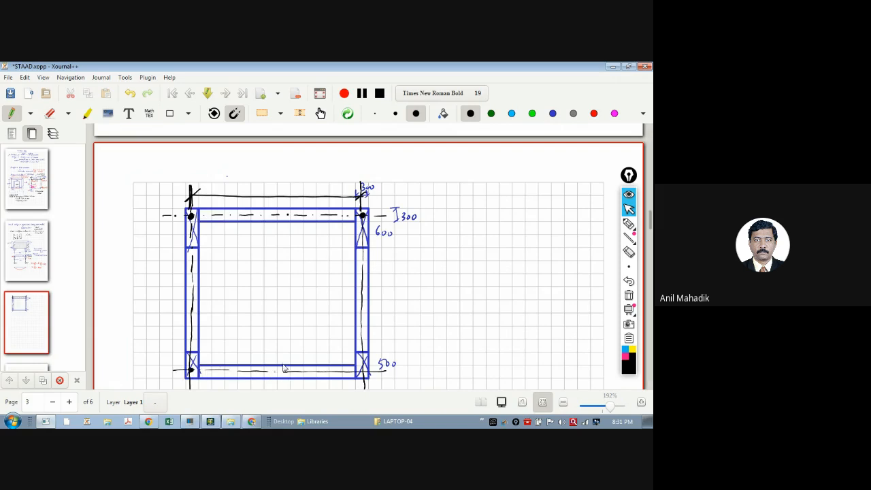
drag(360, 370, 363, 371)
click(132, 98)
mouse_move(172, 215)
mouse_down()
mouse_move(172, 366)
mouse_move(178, 360)
mouse_up()
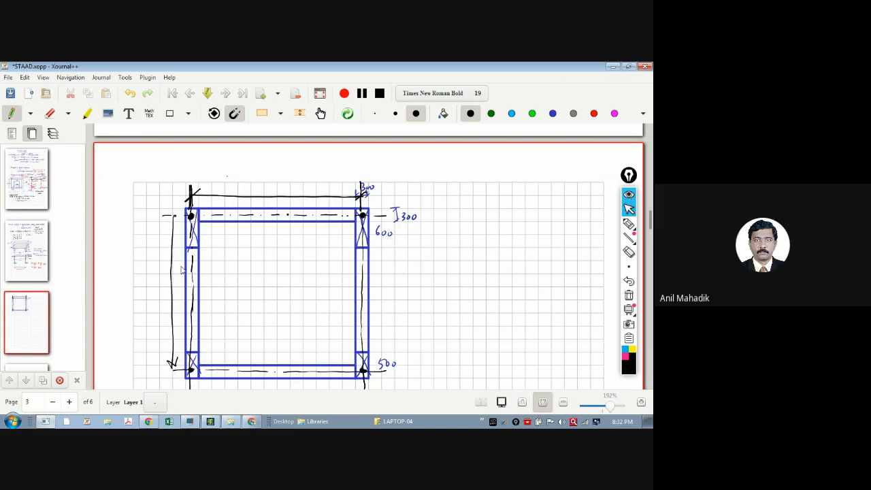
mouse_move(170, 225)
mouse_down()
mouse_move(174, 216)
mouse_move(177, 224)
mouse_up()
Below the plan, draw the frame elevation with a long beam rectangle and a narrow column rectangle under each end.
scroll(172, 216, down, 5)
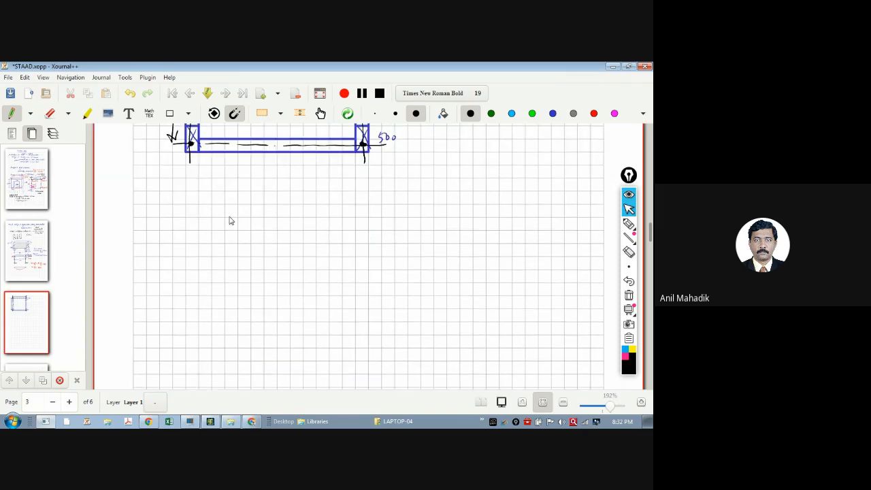
click(188, 113)
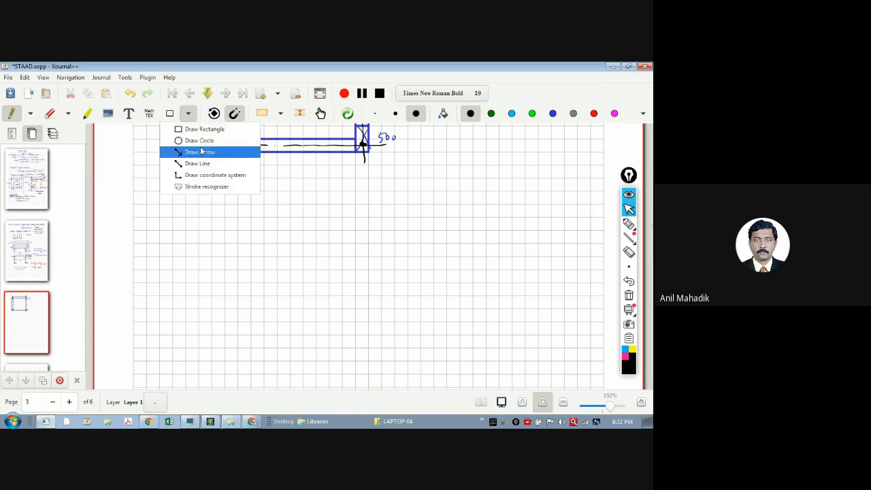
click(193, 140)
drag(198, 204, 382, 229)
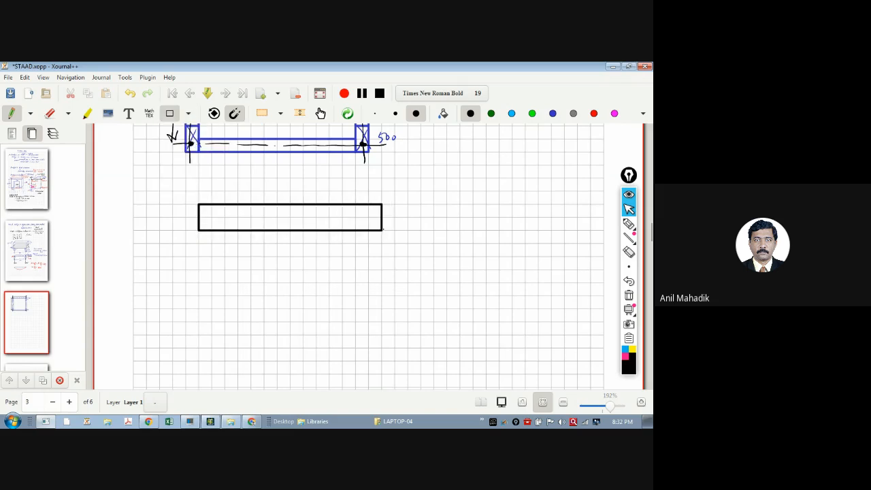
drag(199, 230, 212, 361)
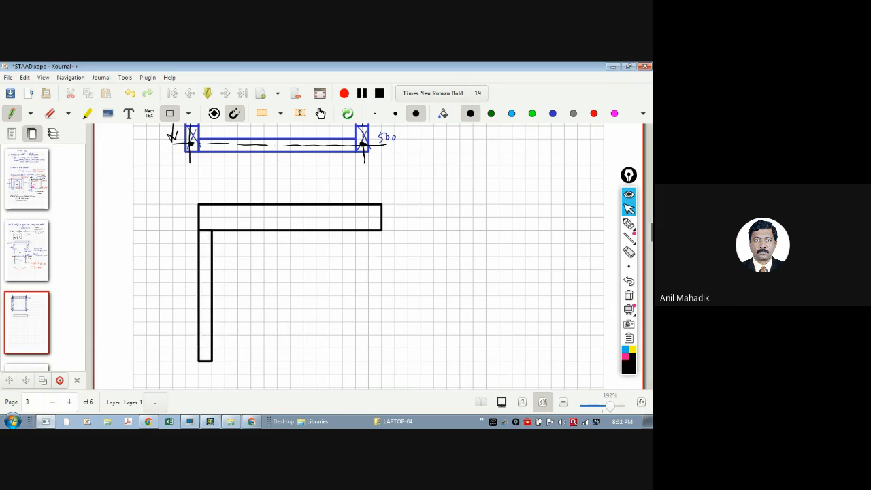
drag(368, 230, 382, 360)
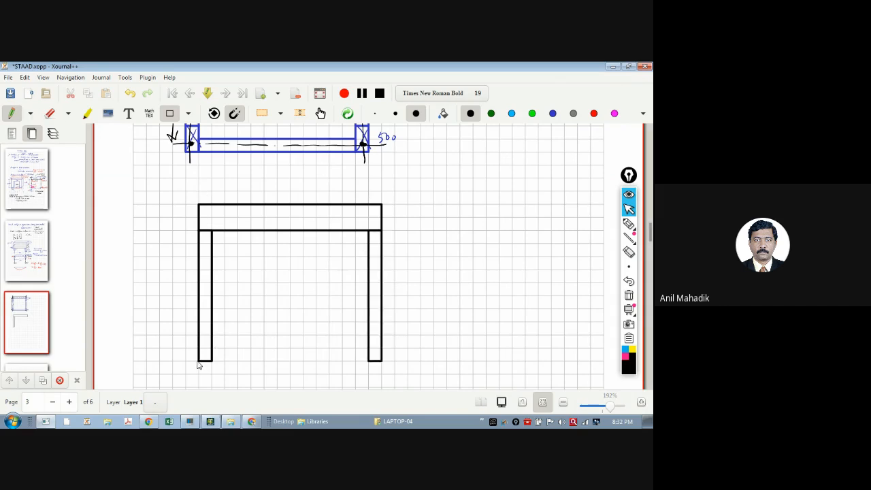
mouse_move(199, 361)
mouse_down()
mouse_move(206, 379)
mouse_move(230, 389)
mouse_up()
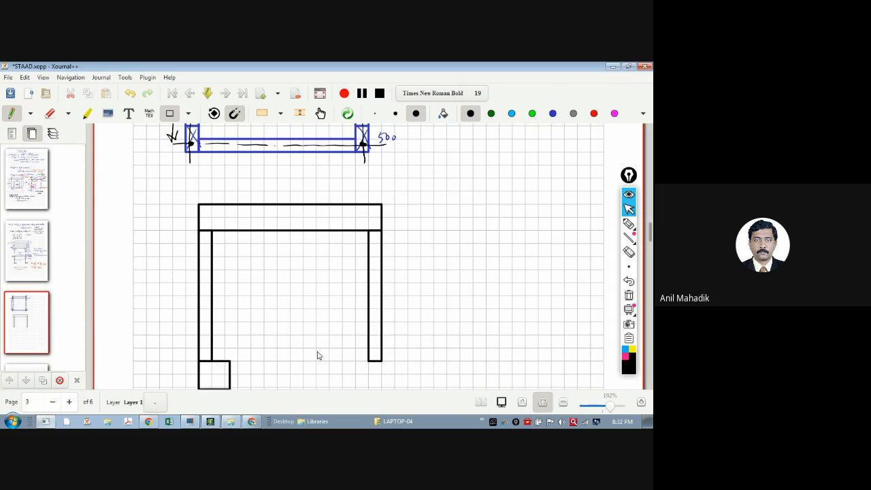
scroll(323, 305, down, 2)
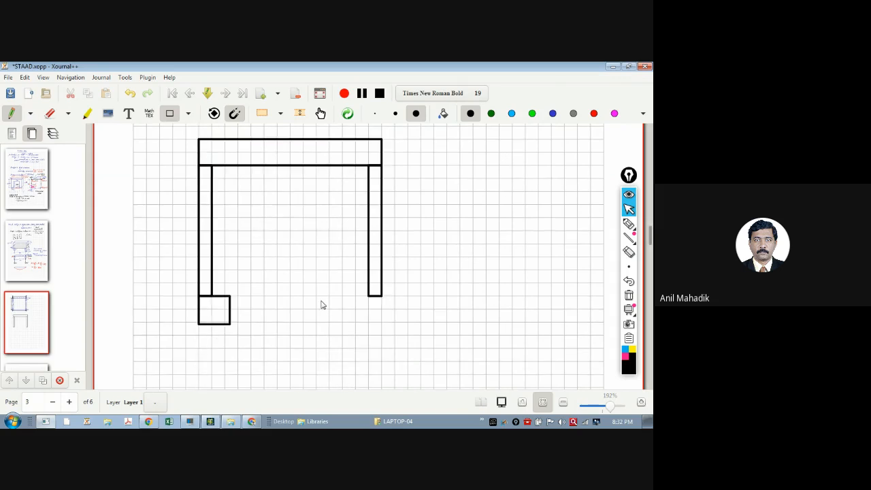
click(130, 93)
Close the elevation with a full-width beam rectangle beneath both columns.
mouse_move(198, 296)
mouse_down()
mouse_move(245, 320)
mouse_move(382, 322)
mouse_up()
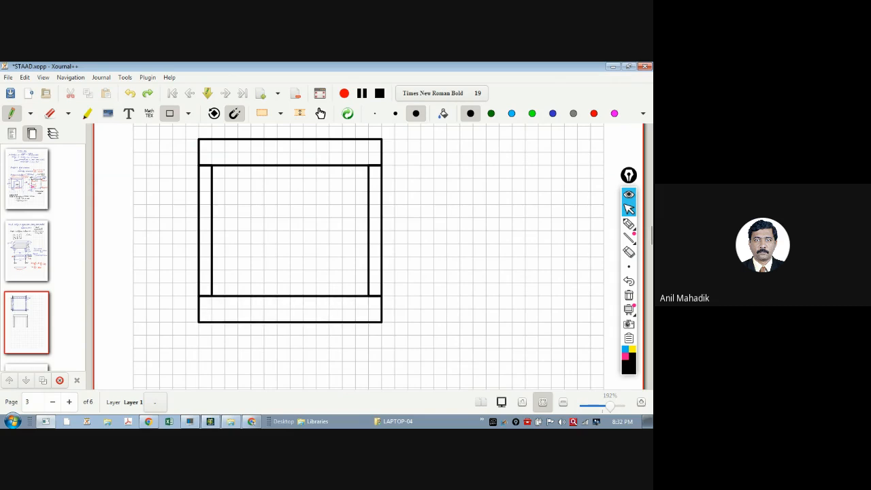
scroll(386, 309, up, 3)
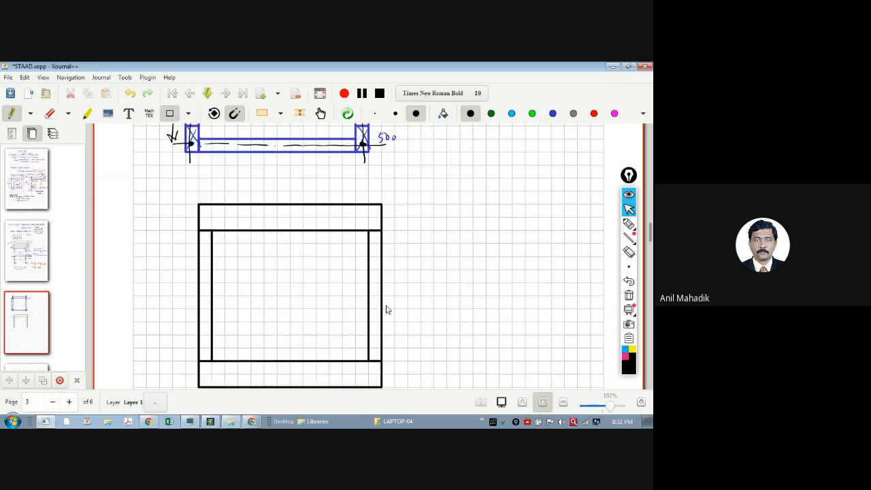
scroll(386, 310, down, 2)
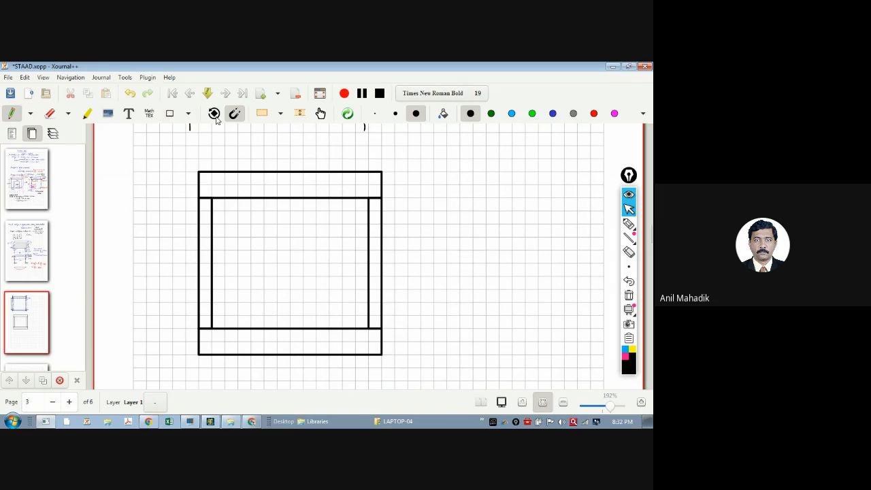
Draw a vertical dimension line beside the elevation from the upper beam's top to the lower beam's top and label it 3m.
mouse_move(400, 173)
mouse_down()
mouse_move(416, 173)
mouse_move(412, 325)
mouse_up()
drag(413, 320, 403, 332)
drag(416, 171, 403, 180)
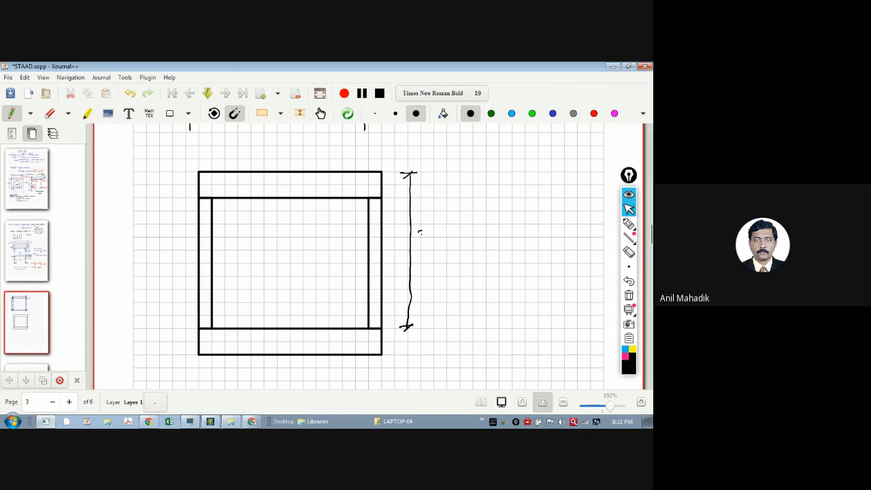
drag(420, 232, 422, 242)
drag(426, 236, 439, 239)
Label the Plinth and 1st levels, and draw the right column's dashed centreline with a node dot at each end.
drag(387, 329, 479, 325)
drag(479, 317, 485, 322)
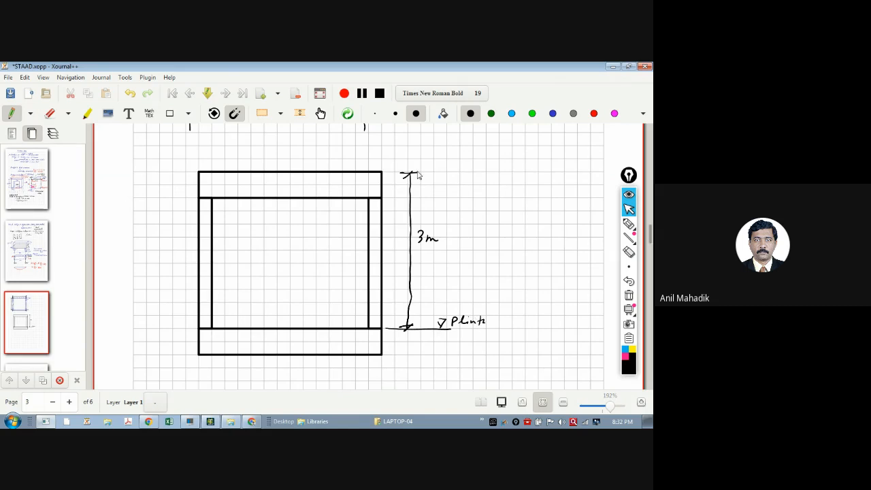
drag(397, 172, 440, 168)
mouse_move(437, 158)
mouse_down()
mouse_move(441, 168)
mouse_move(456, 160)
mouse_up()
click(375, 172)
drag(374, 174, 373, 315)
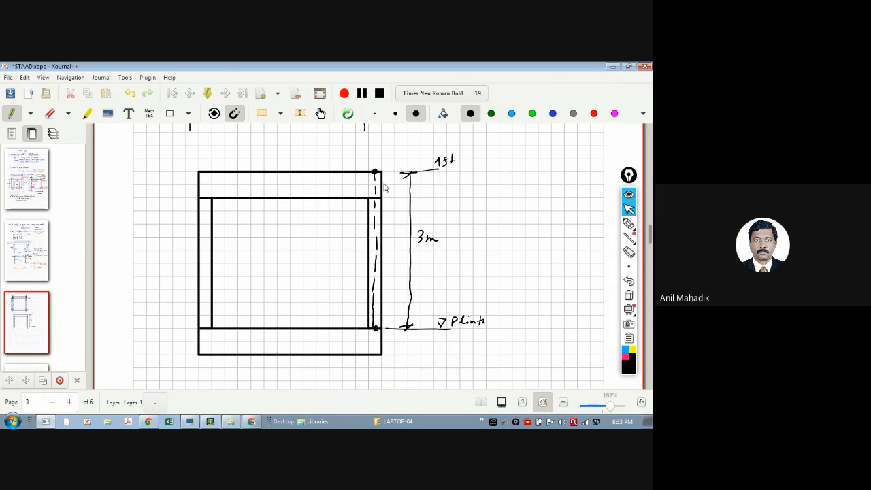
Inspect the portal frame's bending diagram in STAAD.Pro and return to the column plan in Xournal++.
click(210, 421)
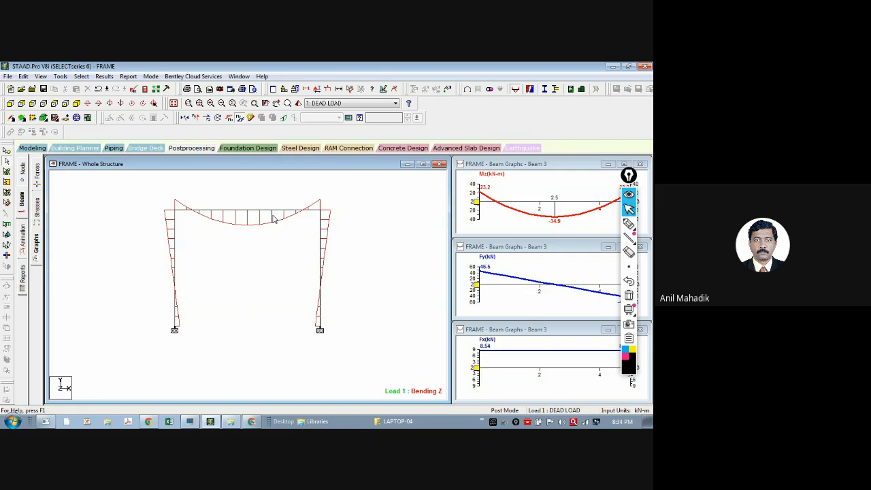
scroll(273, 217, up, 2)
scroll(275, 258, up, 1)
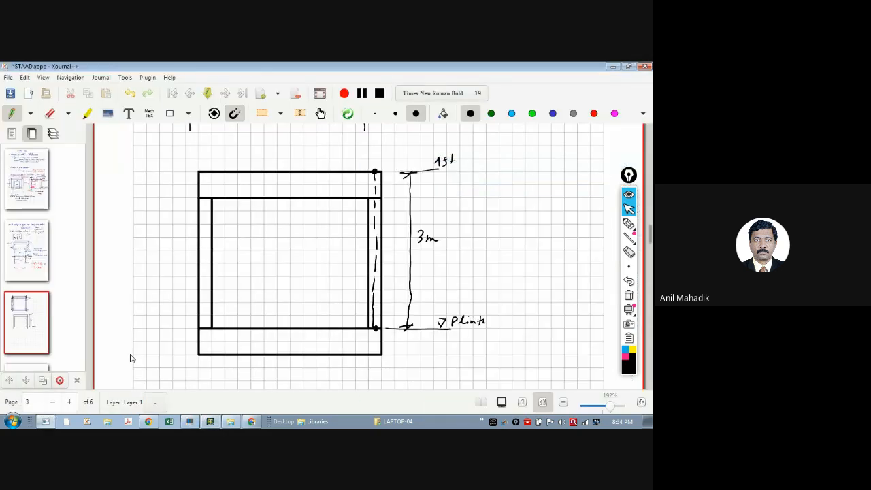
scroll(132, 356, up, 5)
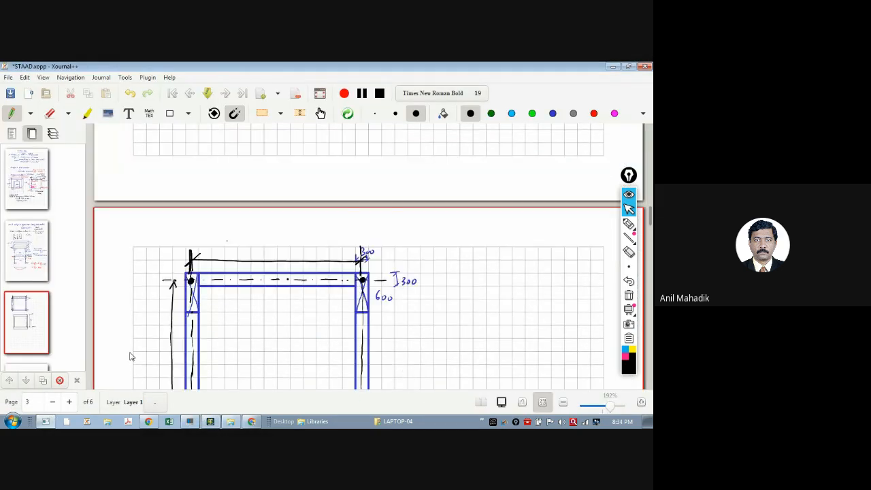
scroll(131, 356, down, 3)
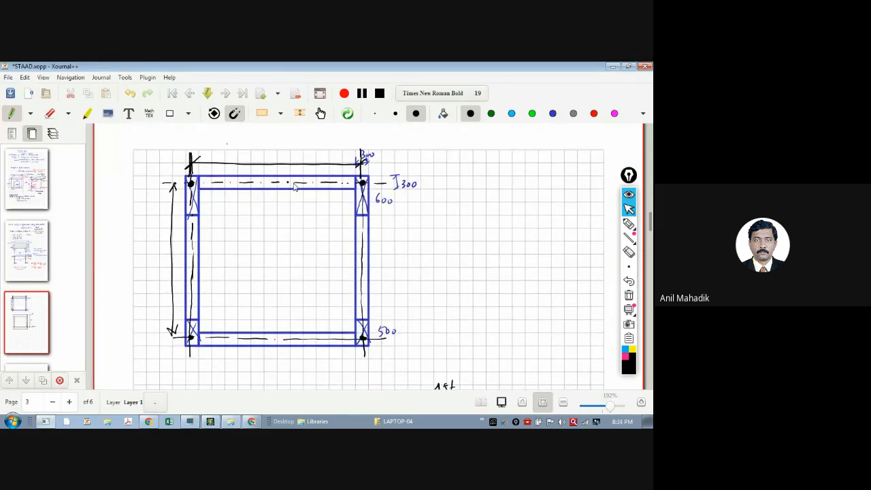
Switch to STAAD.Pro and enlarge the frame's Bending Z diagram for closer viewing.
click(210, 421)
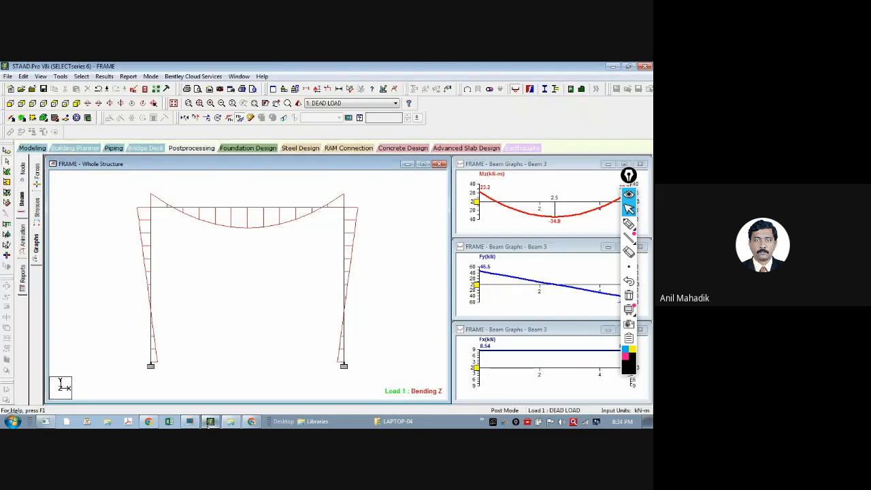
scroll(260, 352, up, 2)
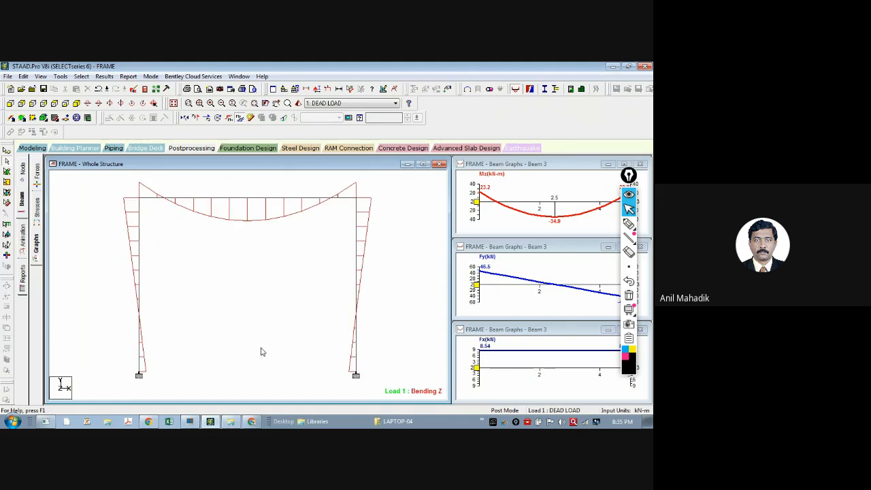
ctrl+scroll(263, 352, up, 4)
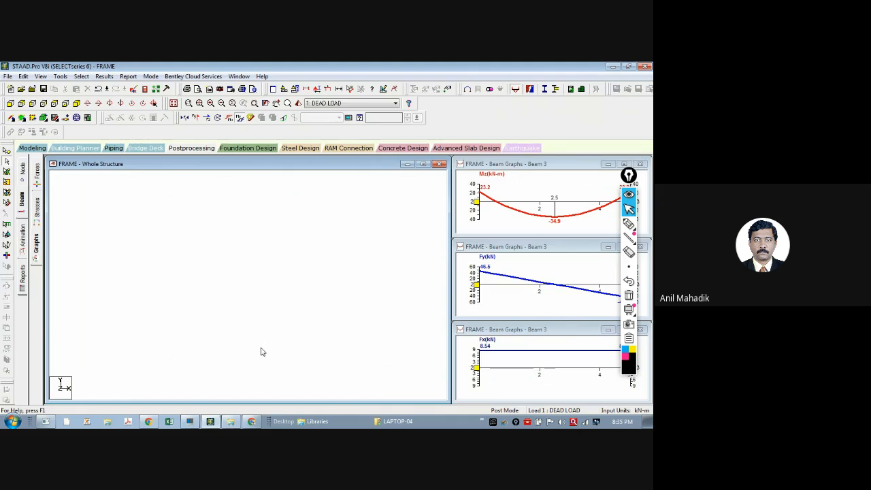
scroll(266, 350, down, 1)
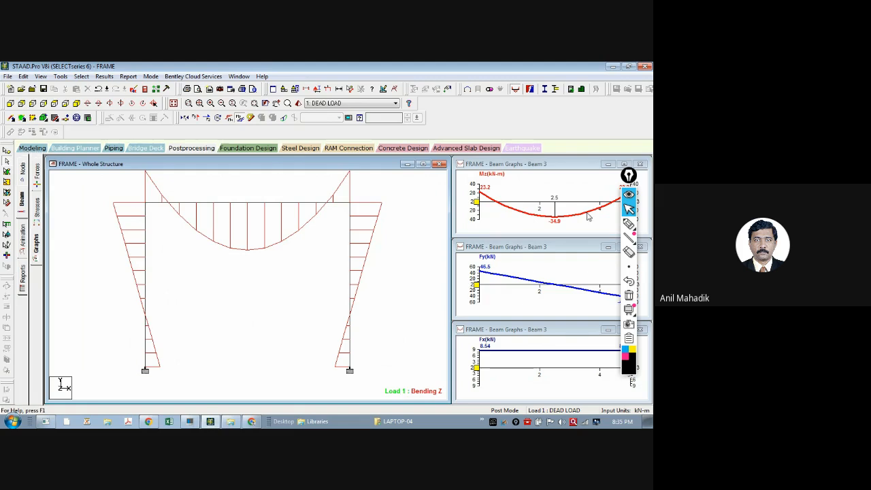
Mark the beam's two end nodes with dots, outline the left column around its centreline and label its width 400.
click(629, 223)
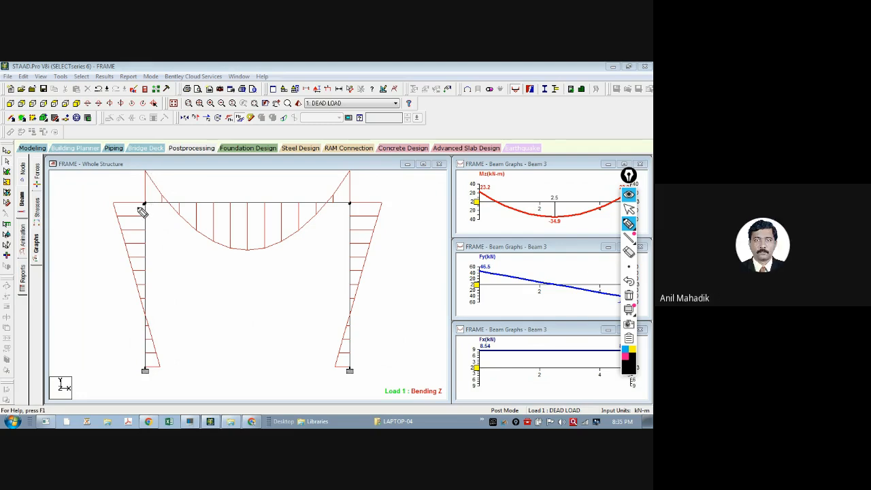
drag(136, 206, 136, 374)
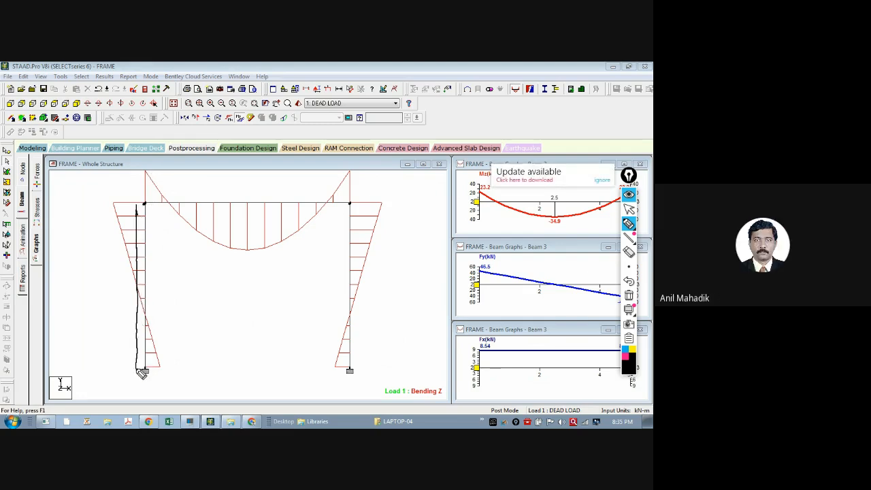
mouse_move(153, 208)
mouse_down()
mouse_move(157, 371)
mouse_move(146, 372)
mouse_move(158, 372)
mouse_move(154, 388)
mouse_move(138, 388)
mouse_up()
drag(142, 390, 154, 394)
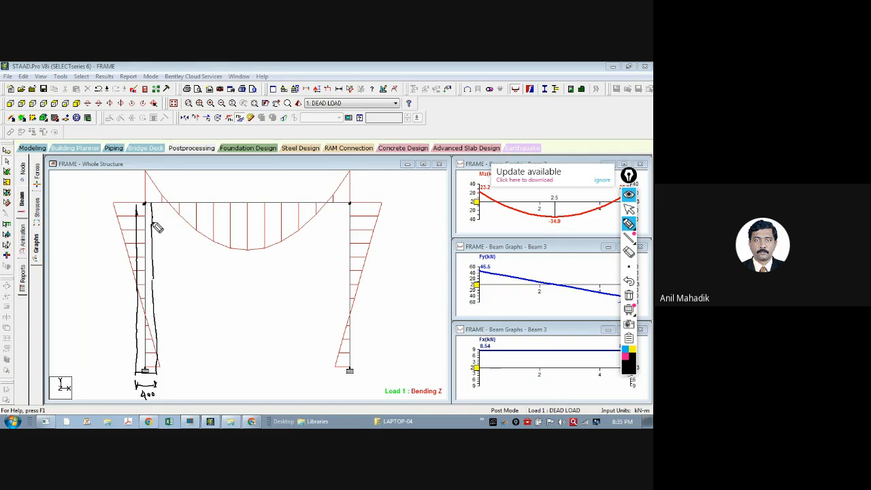
Draw the beam's underside between the columns and add a labelled depth dimension near midspan, removing the stray top line.
drag(153, 230, 340, 223)
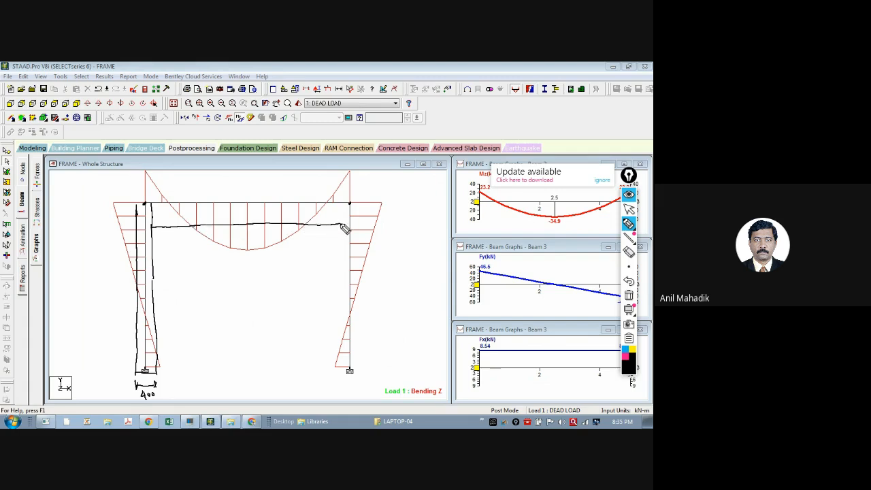
drag(239, 203, 240, 225)
drag(249, 211, 258, 216)
drag(147, 203, 266, 203)
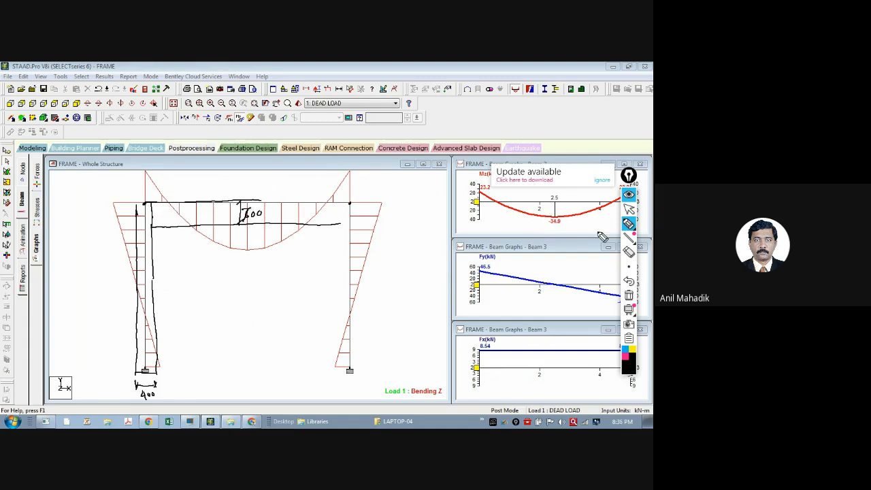
click(629, 281)
Outline the right column around its centreline from the beam level down to its support.
drag(337, 225, 338, 356)
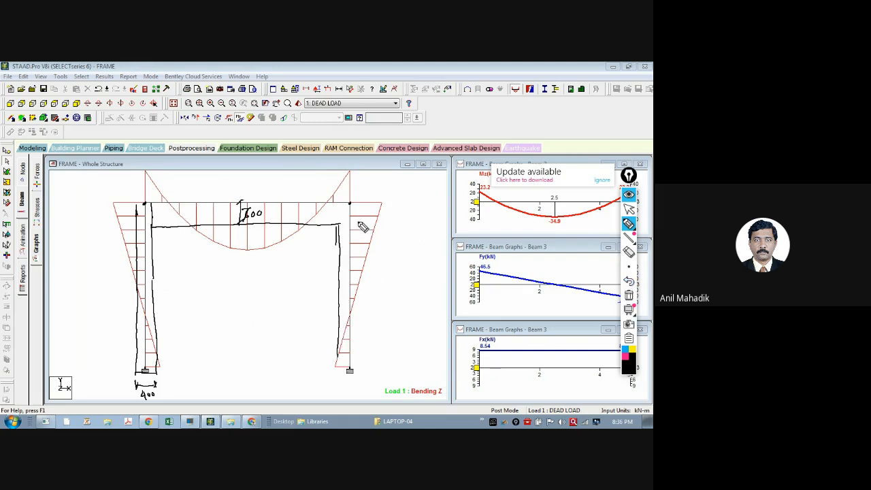
drag(356, 221, 363, 372)
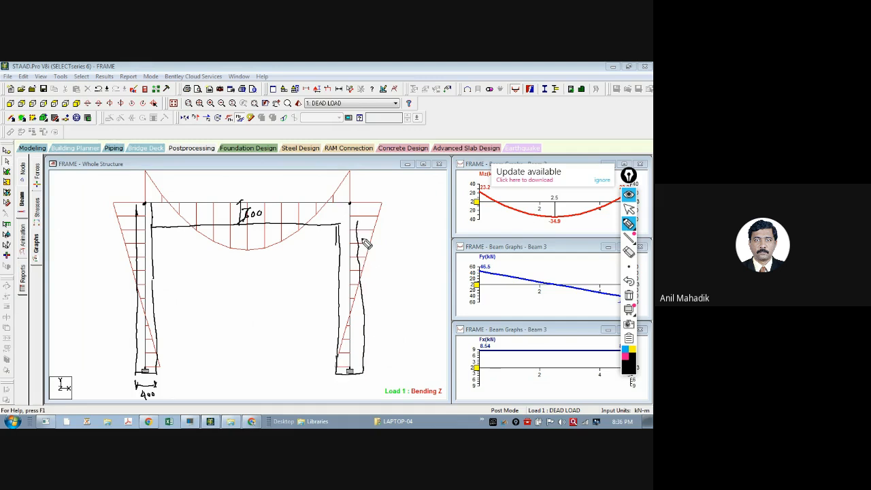
drag(357, 222, 356, 202)
drag(179, 202, 350, 202)
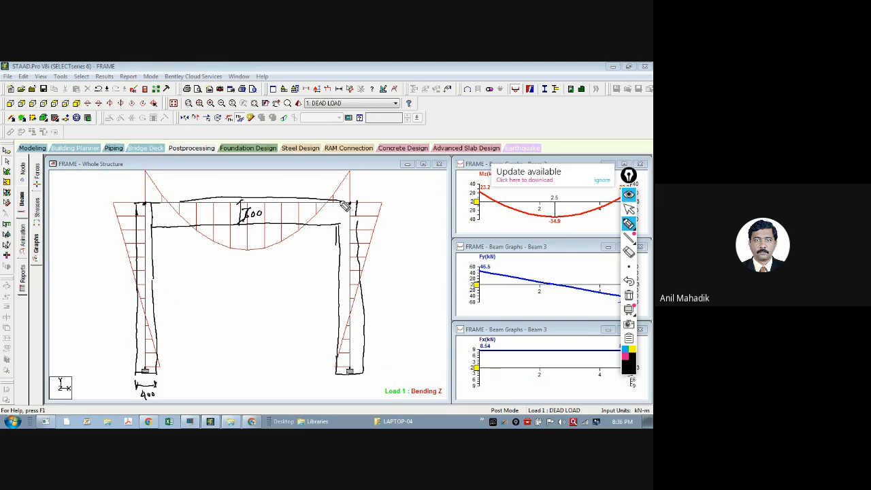
drag(156, 202, 188, 202)
click(629, 281)
click(629, 281)
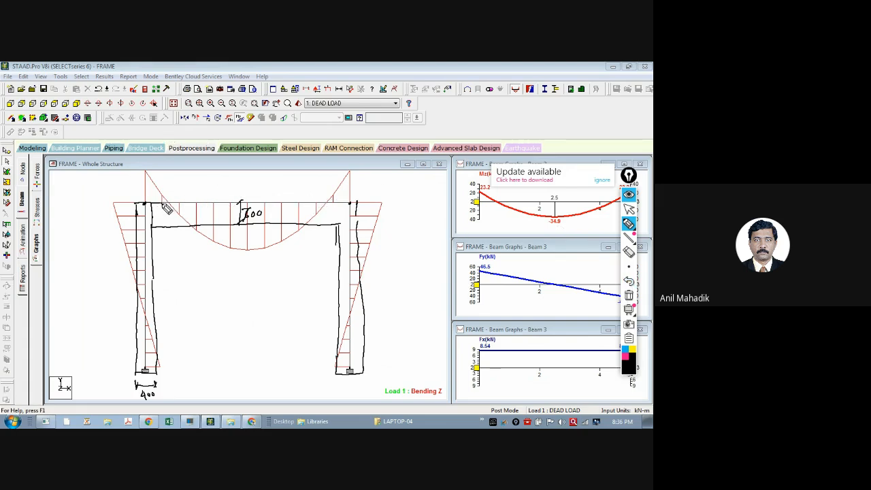
Draw the beam's top edge along its centreline between the columns and label the moment at the left node 23.2.
drag(164, 204, 352, 202)
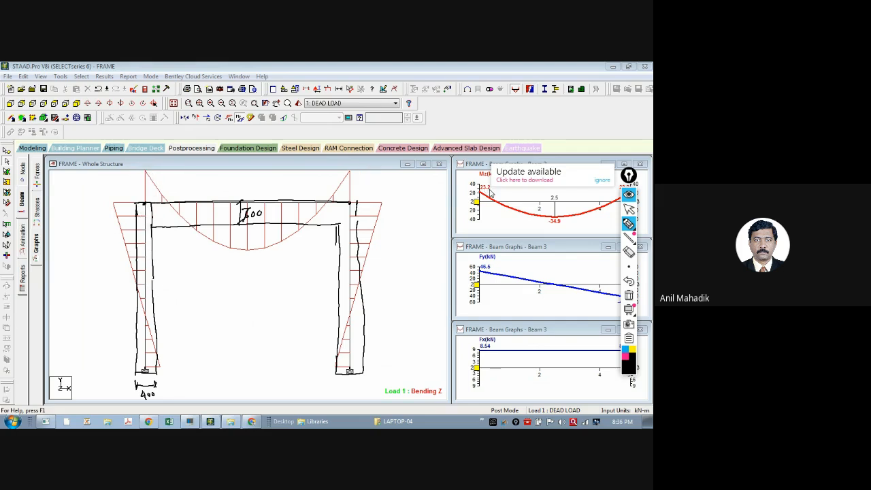
click(603, 181)
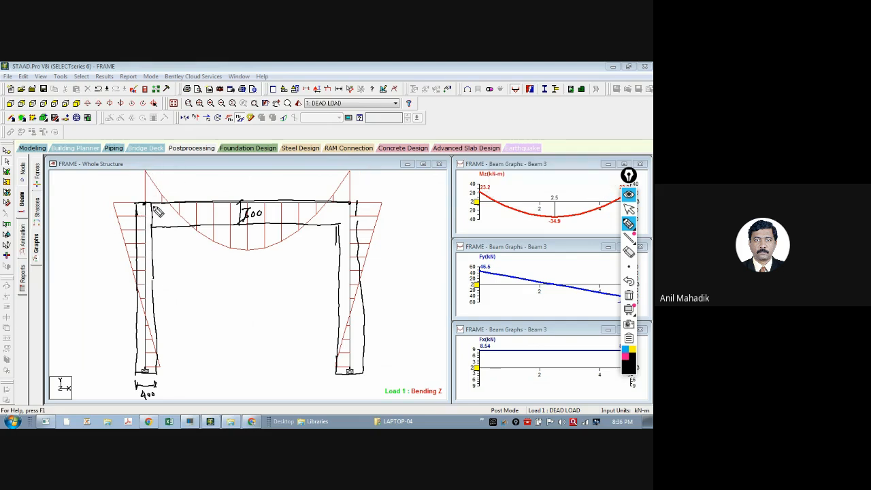
drag(146, 165, 168, 166)
click(156, 166)
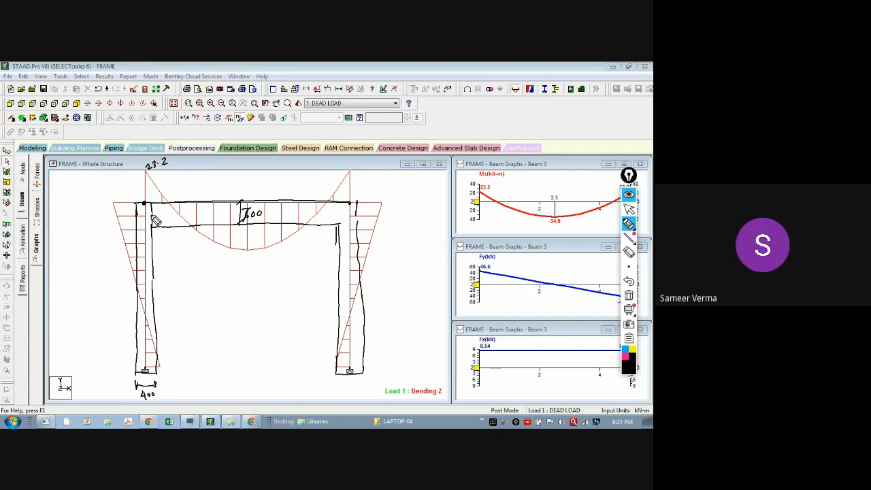
Mark and label the moment at the left column's inner face in pink, and annotate it with an arrow reading "Realistic & optimum".
click(627, 356)
click(614, 312)
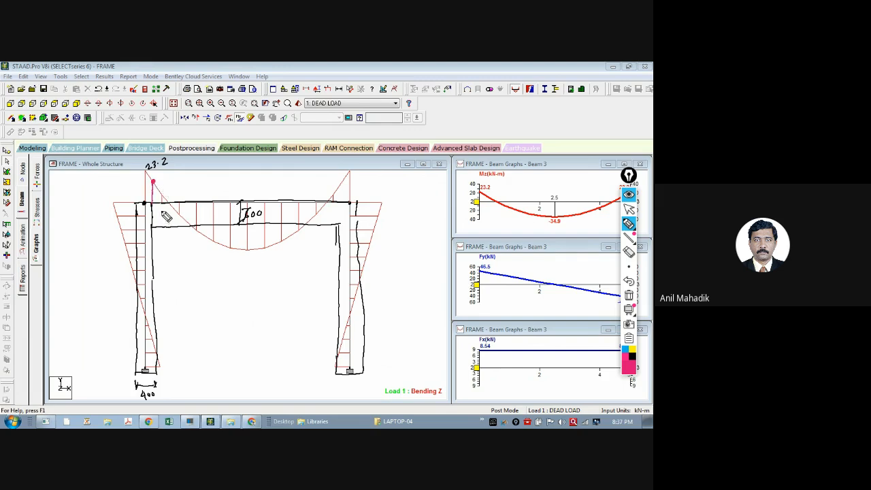
drag(147, 173, 169, 167)
drag(171, 175, 174, 182)
drag(178, 176, 185, 175)
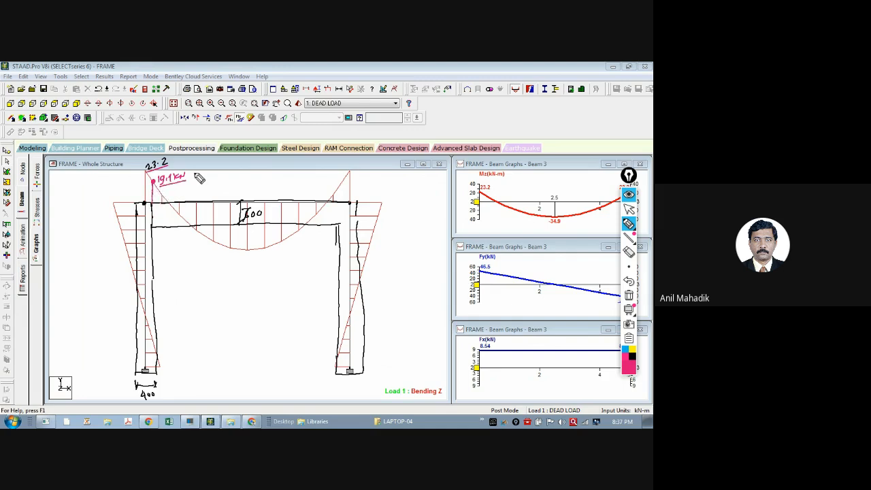
mouse_move(194, 178)
mouse_down()
mouse_move(212, 166)
mouse_move(303, 165)
mouse_up()
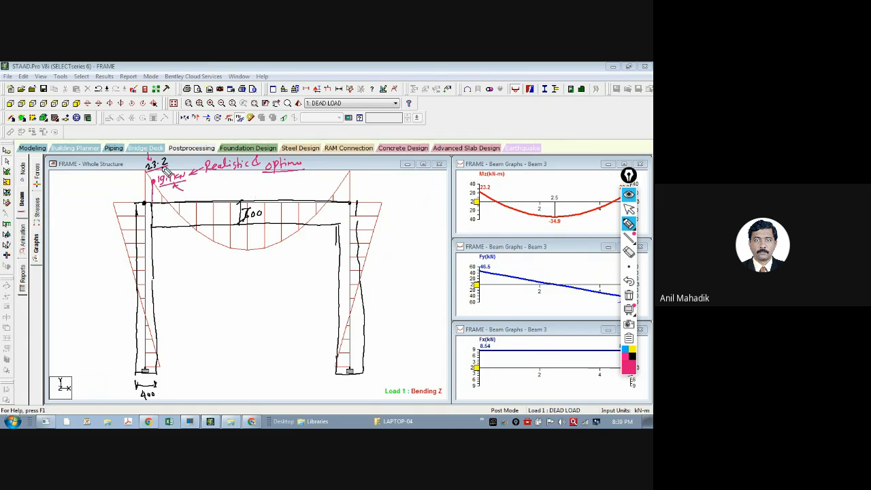
Circle the 23.2 label, draw a second circle beside it with an arrow towards the label, and write 22 inside.
mouse_move(164, 173)
mouse_down()
mouse_move(171, 161)
mouse_move(154, 155)
mouse_move(145, 171)
mouse_move(163, 176)
mouse_move(168, 158)
mouse_up()
mouse_move(113, 179)
mouse_down()
mouse_move(136, 168)
mouse_move(103, 179)
mouse_up()
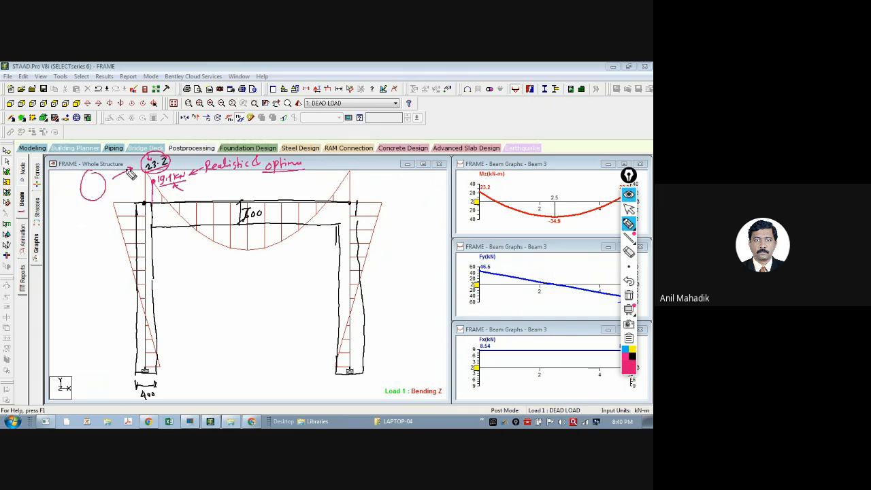
drag(83, 184, 99, 198)
click(96, 185)
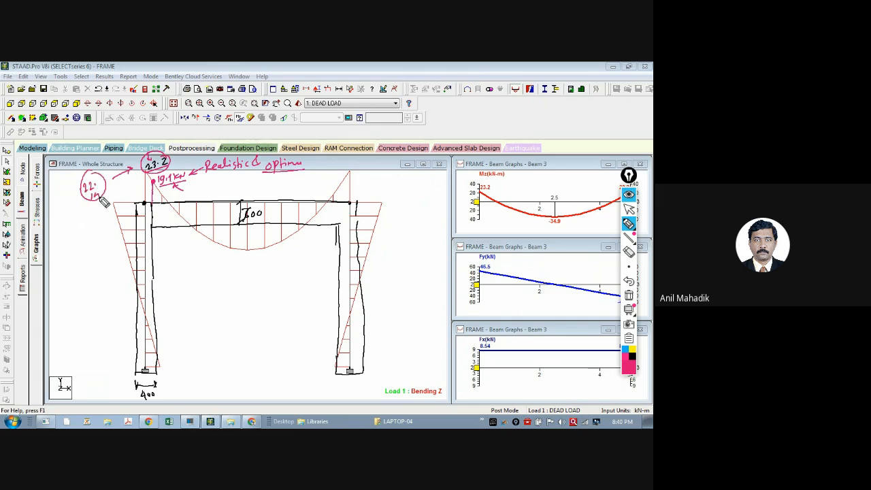